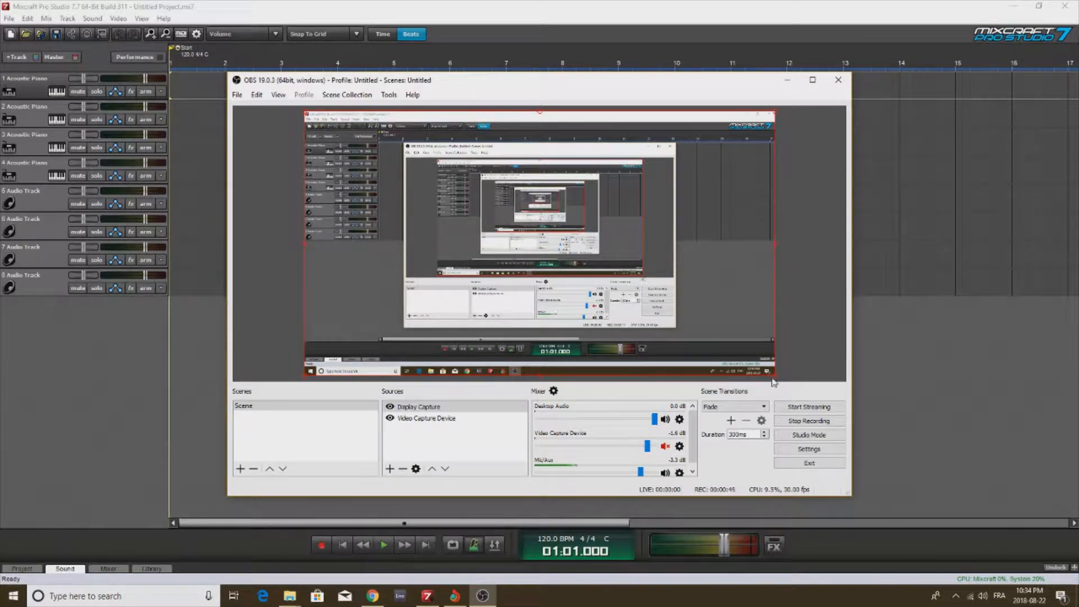
{"action": "left_click_drag", "start_coordinate": [775, 382], "coordinate": [490, 234]}
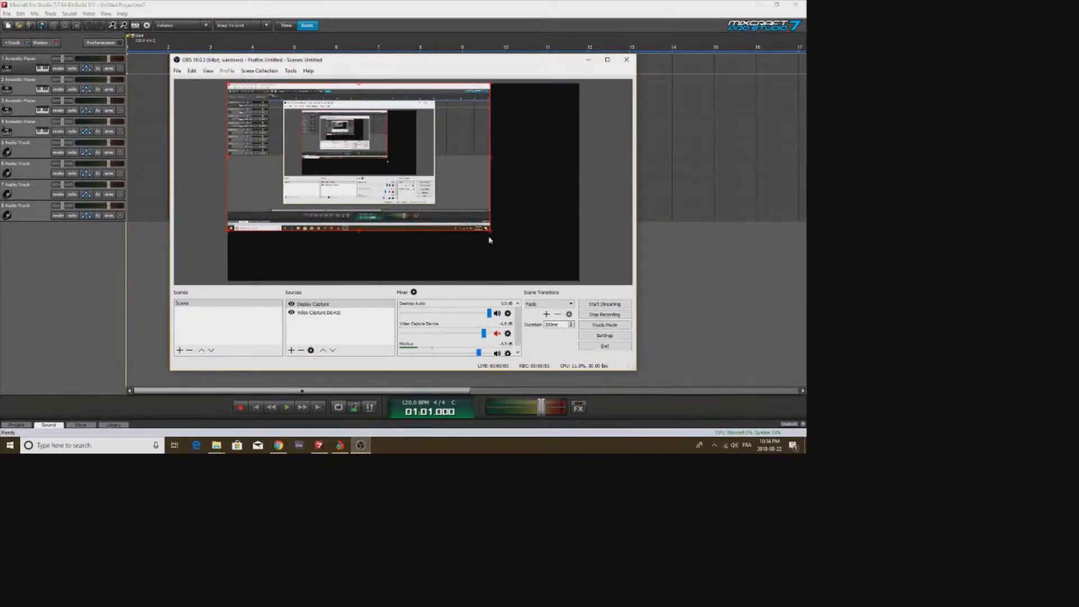
{"action": "left_click_drag", "start_coordinate": [493, 232], "coordinate": [715, 376]}
{"action": "left_click", "coordinate": [453, 419]}
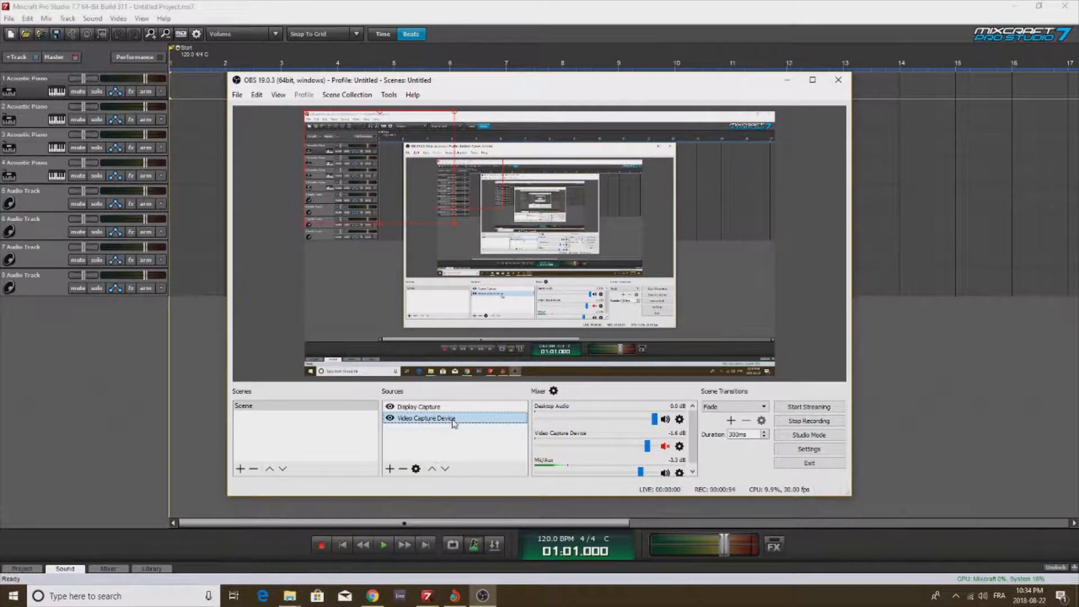
{"action": "left_click", "coordinate": [413, 211]}
Step: Move the Display Capture source below Video Capture Device so the webcam overlays the screen, and minimize OBS to return to Mixcraft
{"action": "left_click", "coordinate": [434, 408]}
{"action": "left_click_drag", "start_coordinate": [433, 410], "coordinate": [433, 421]}
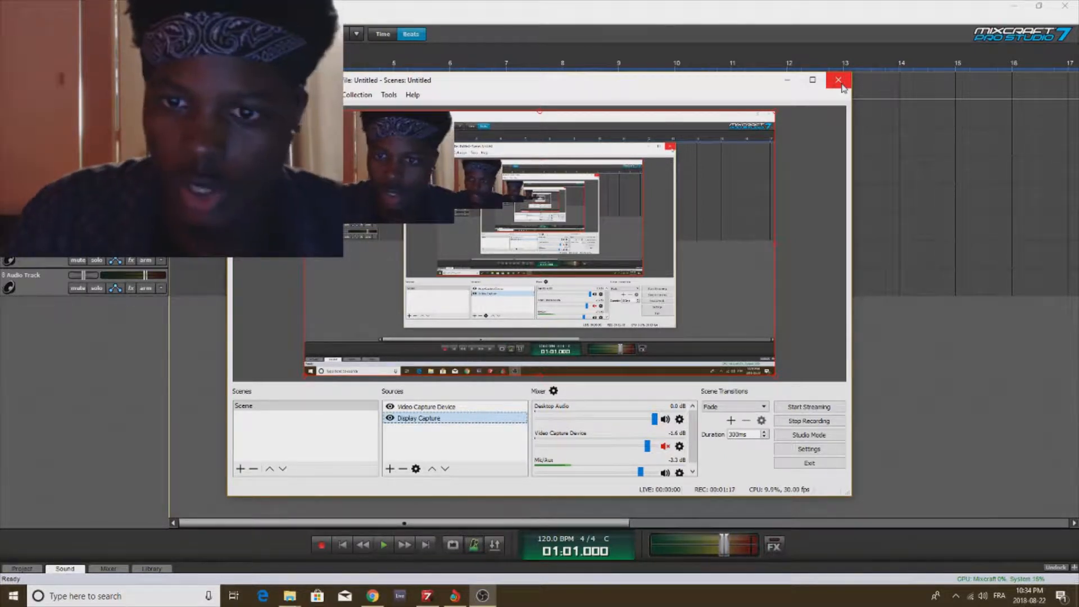
{"action": "left_click", "coordinate": [786, 80]}
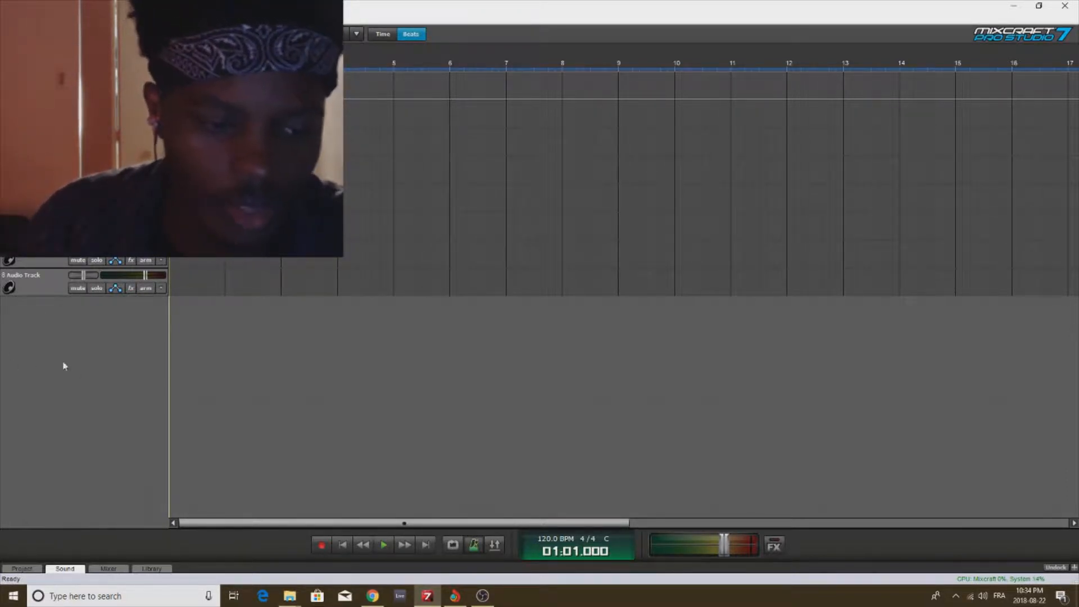
{"action": "left_click", "coordinate": [145, 597]}
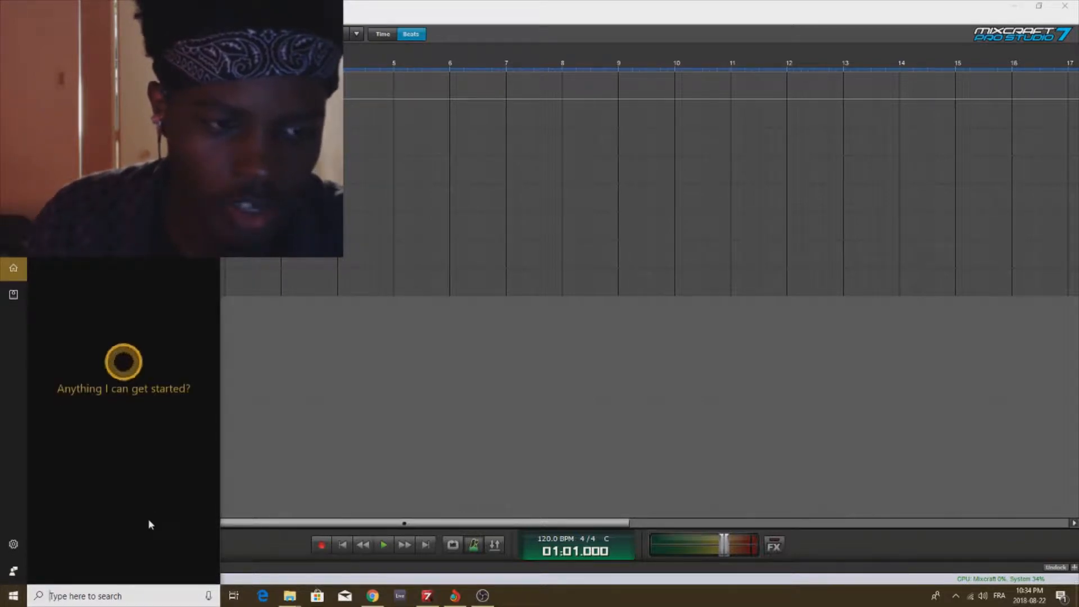
{"action": "type", "text": "fl"}
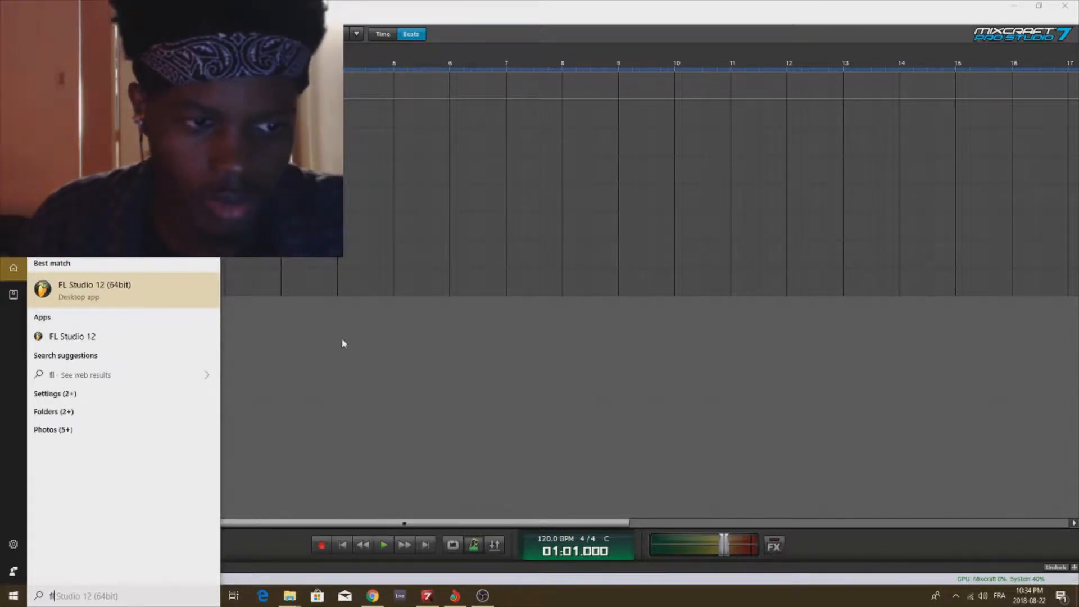
{"action": "left_click", "coordinate": [396, 417]}
Step: Place the playhead at bar 5 and select the fourth Acoustic Piano track
{"action": "left_click", "coordinate": [395, 416]}
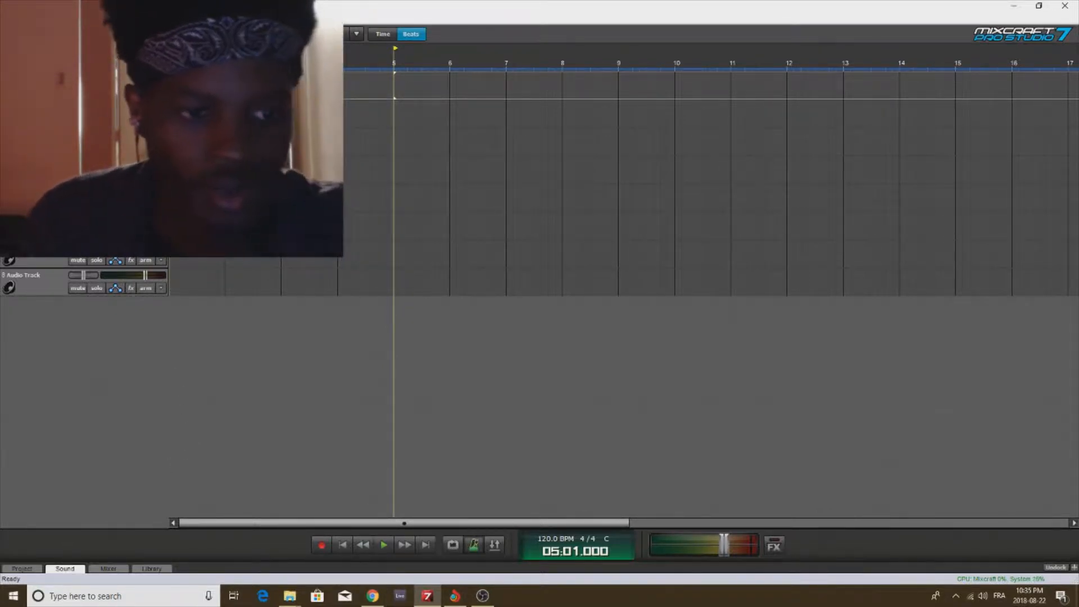
{"action": "left_click", "coordinate": [45, 170]}
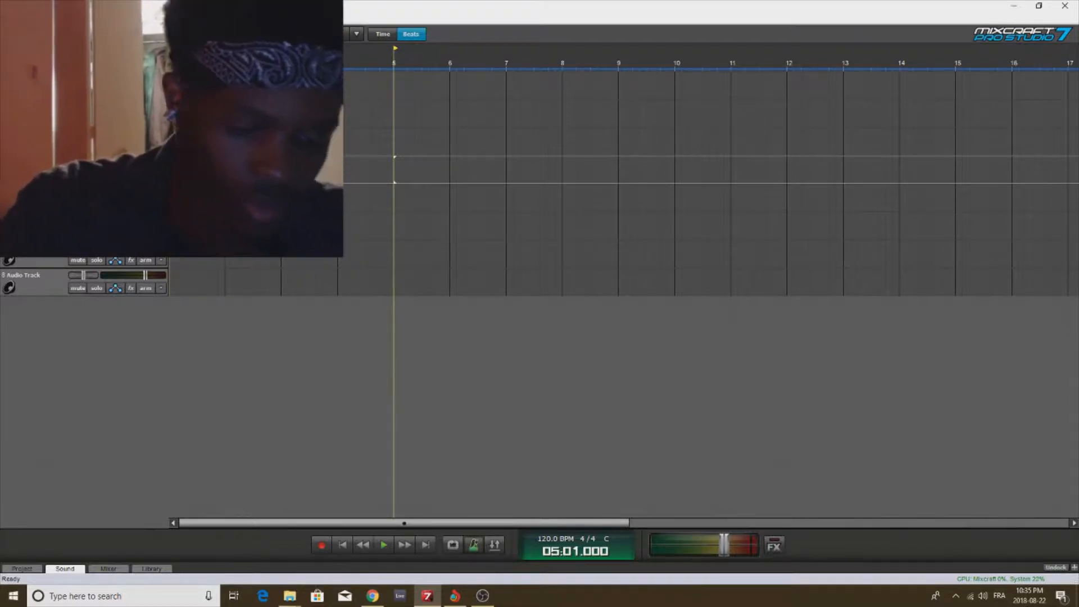
Step: Open the Musical Typing keyboard and move its window into the empty area below the tracks
{"action": "key", "text": "ctrl+alt+k"}
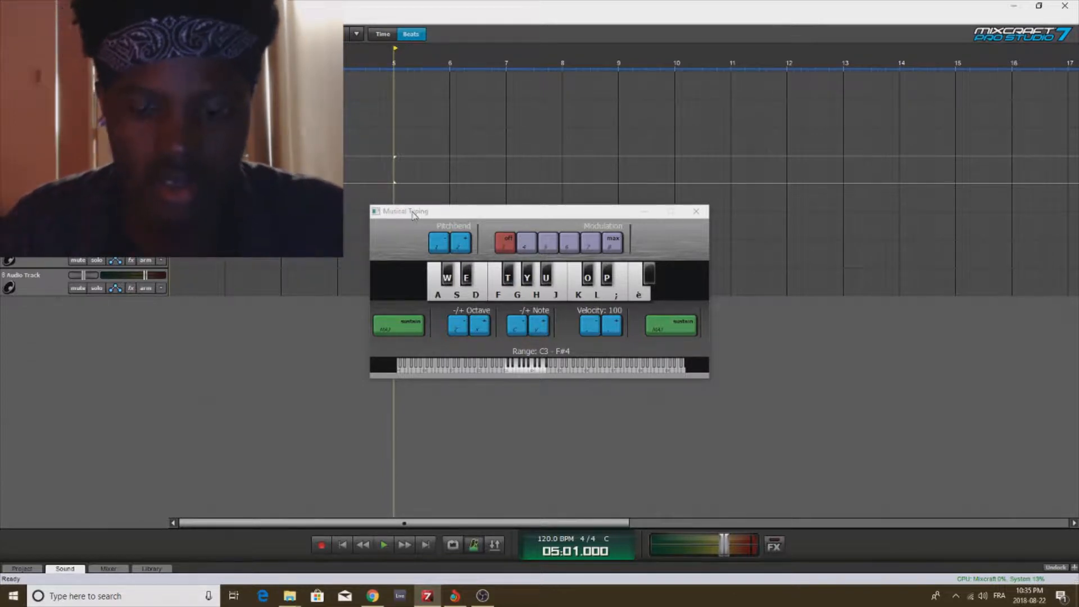
{"action": "left_click_drag", "start_coordinate": [411, 211], "coordinate": [413, 320]}
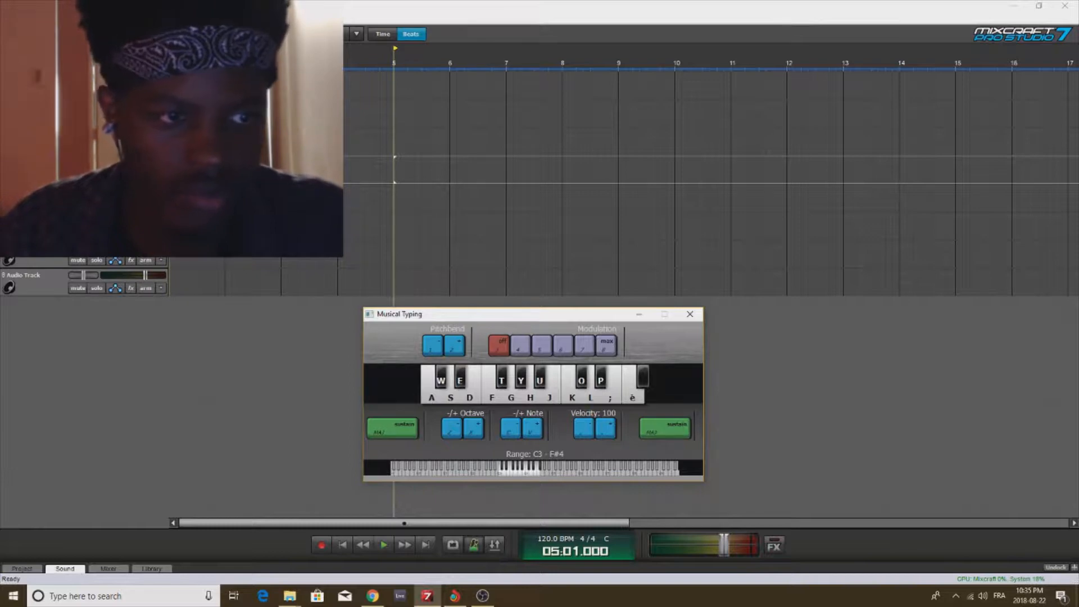
{"action": "left_click_drag", "start_coordinate": [402, 313], "coordinate": [451, 353]}
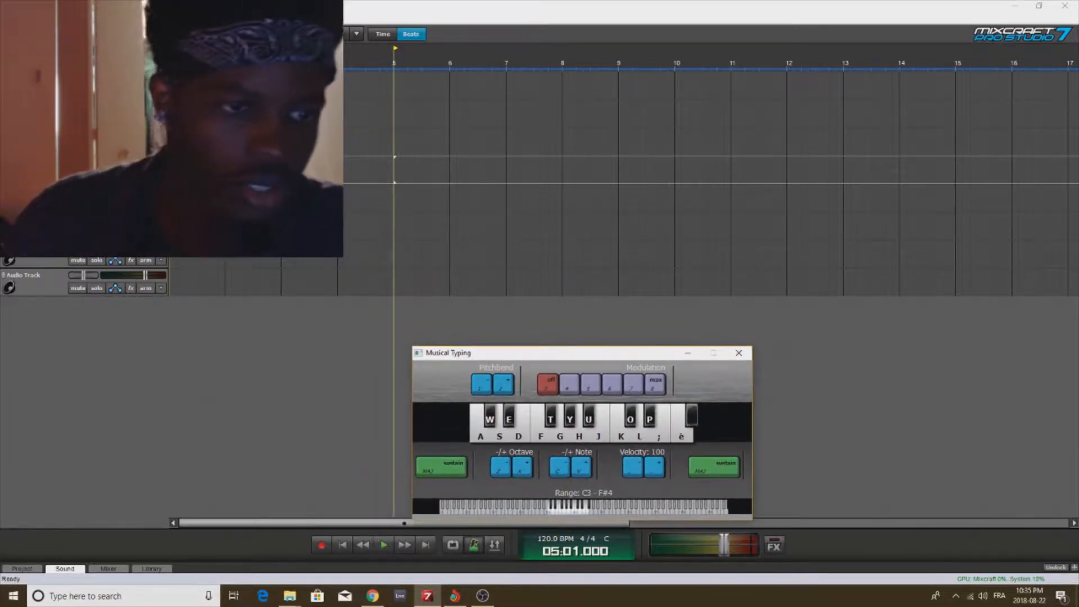
Step: Search the fourth track's instrument presets for "omni" and load the Talk (Omni Sampler) preset
{"action": "left_click", "coordinate": [9, 175]}
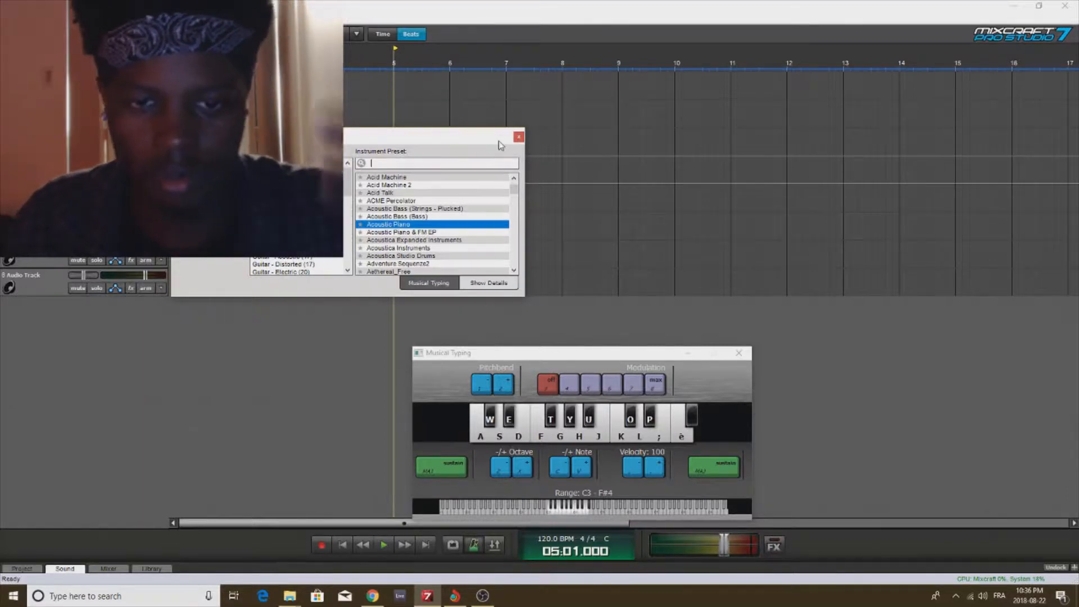
{"action": "left_click", "coordinate": [495, 166]}
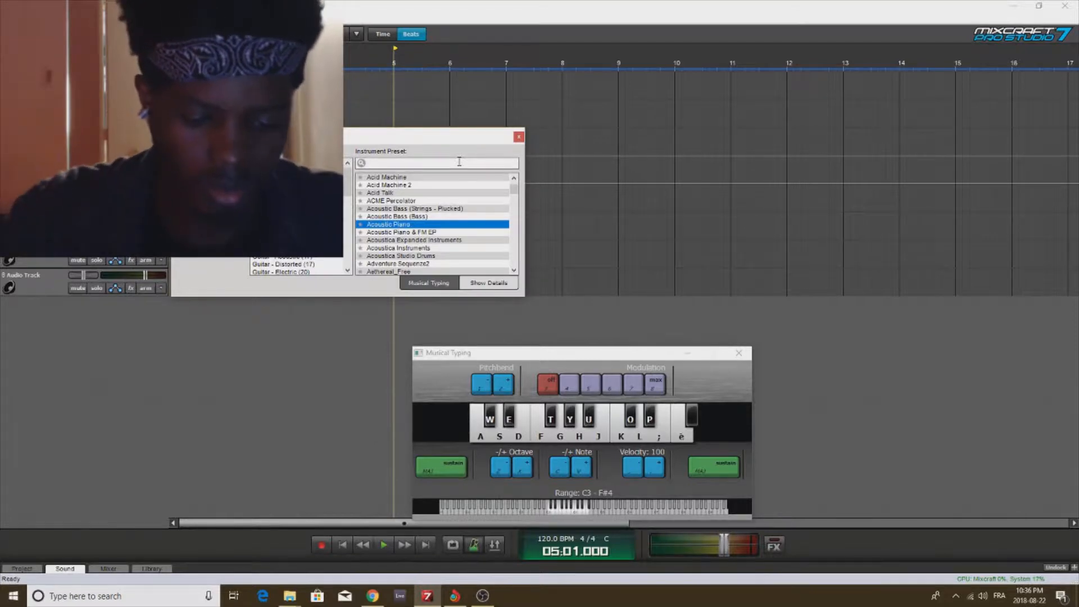
{"action": "type", "text": "omni"}
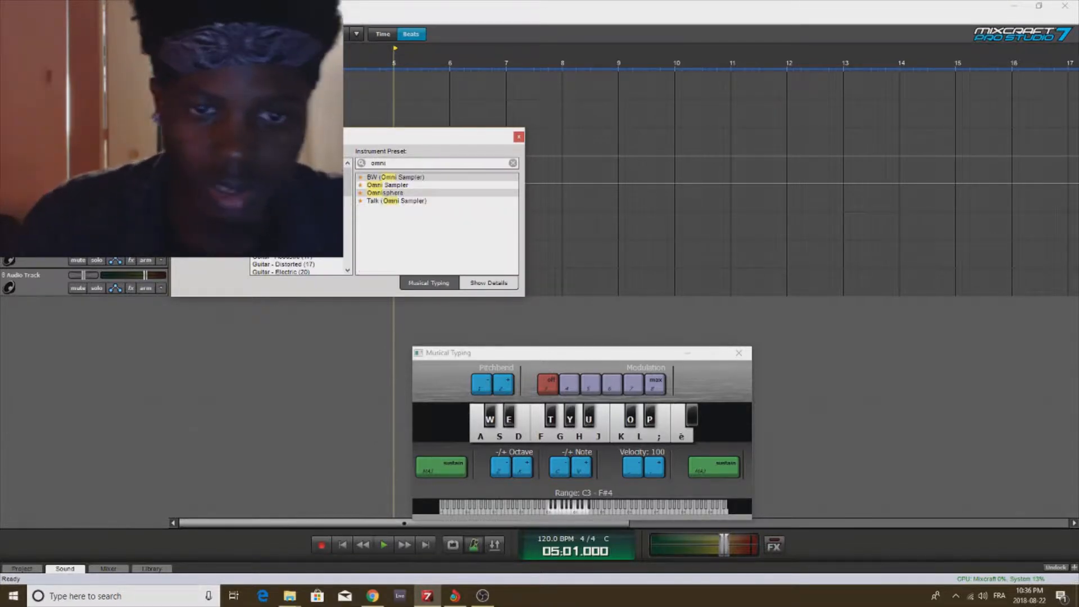
{"action": "left_click", "coordinate": [392, 201]}
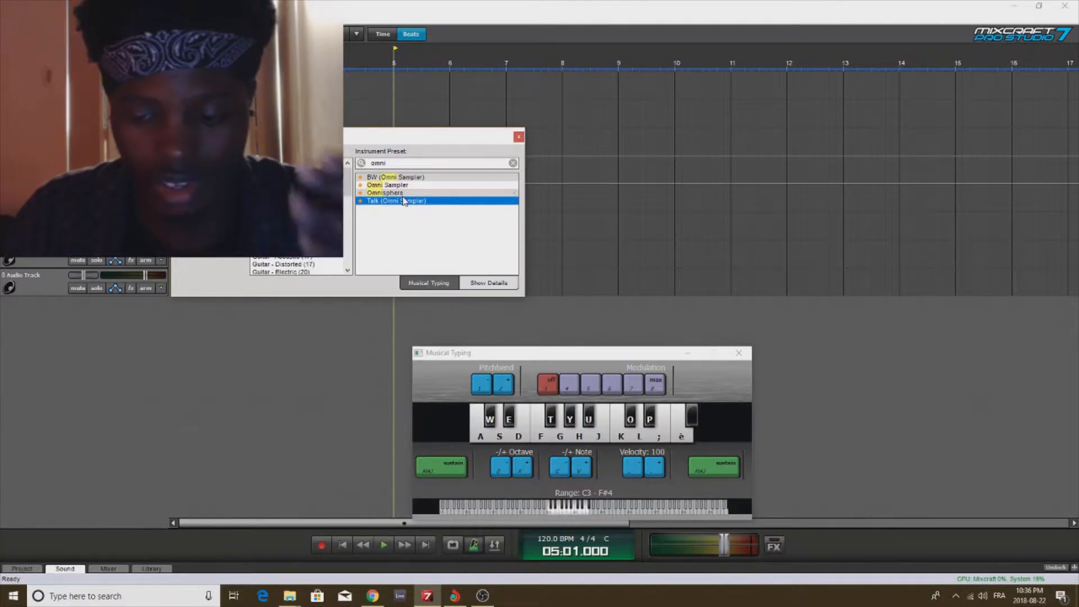
Step: Open the Omni Sampler editor for the Talk preset, audition its three snare pads, and close the editor and instrument windows
{"action": "left_click", "coordinate": [481, 282]}
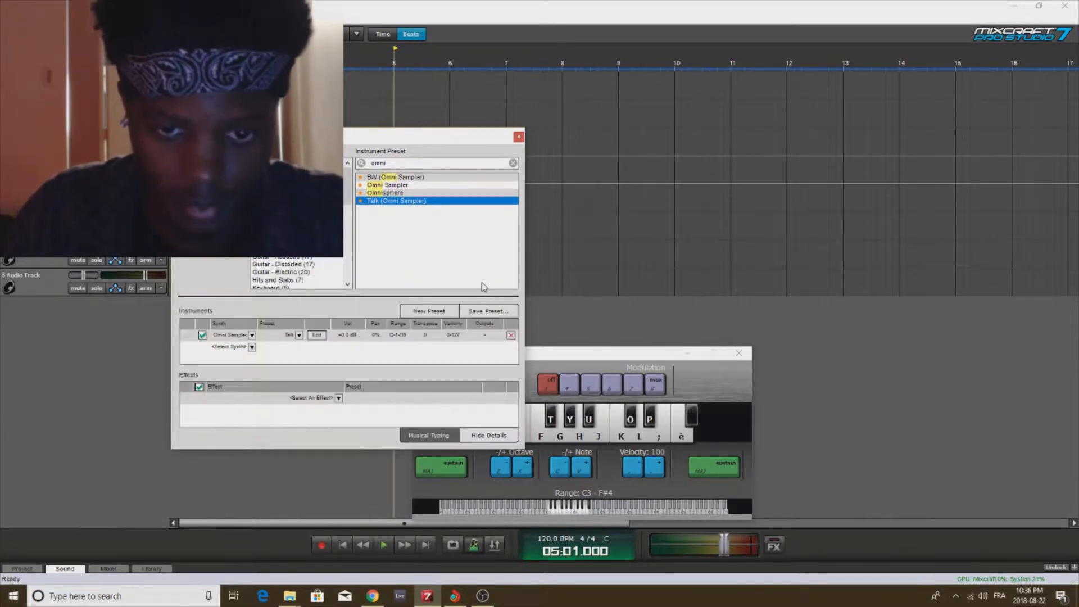
{"action": "left_click", "coordinate": [311, 336]}
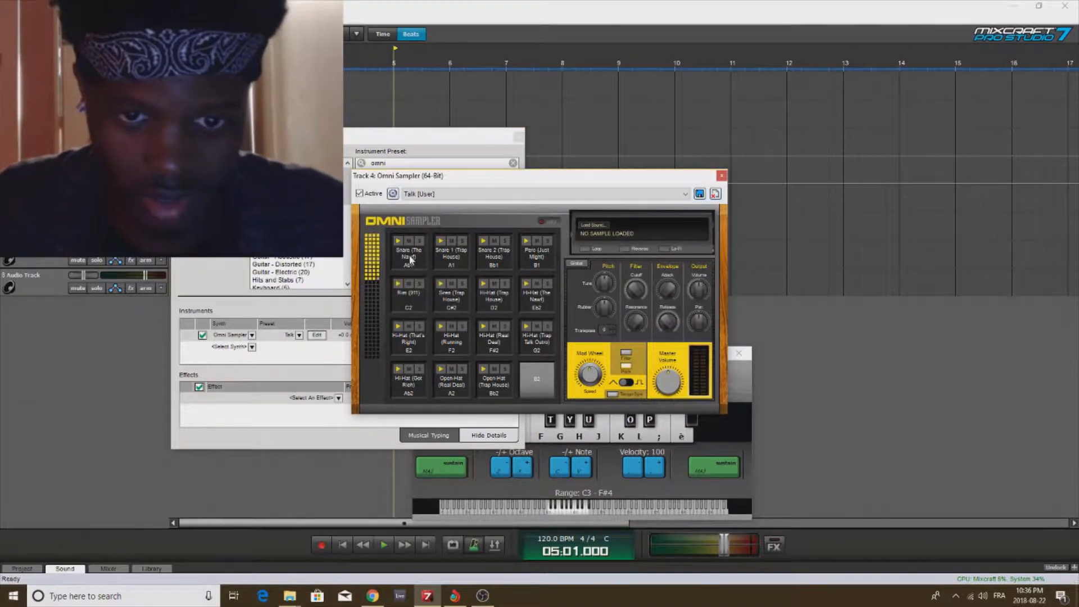
{"action": "left_click", "coordinate": [410, 257]}
{"action": "left_click", "coordinate": [444, 264]}
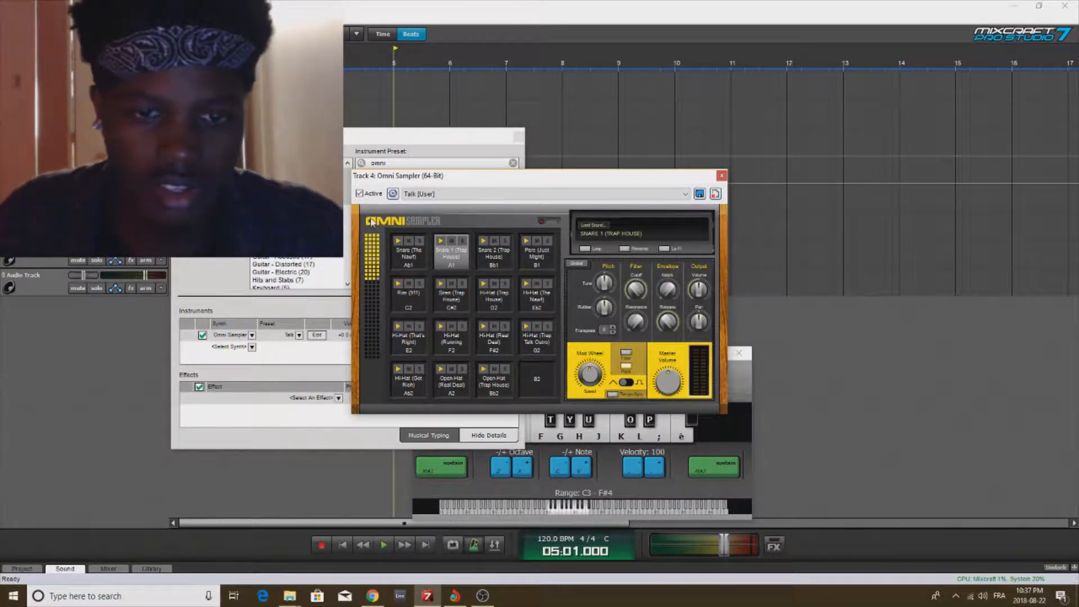
{"action": "left_click", "coordinate": [398, 245]}
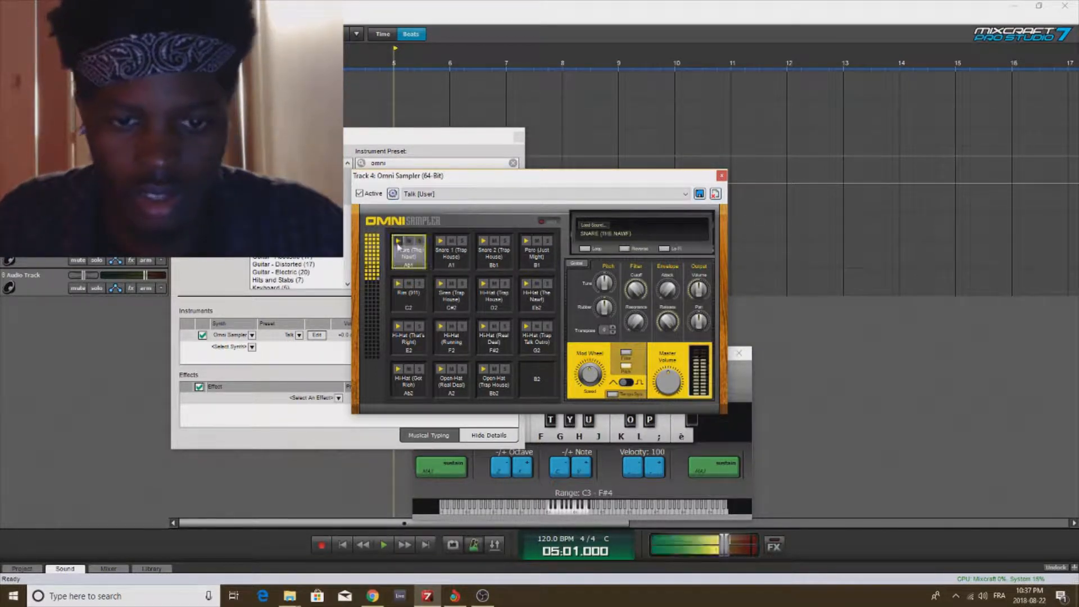
{"action": "left_click", "coordinate": [484, 243]}
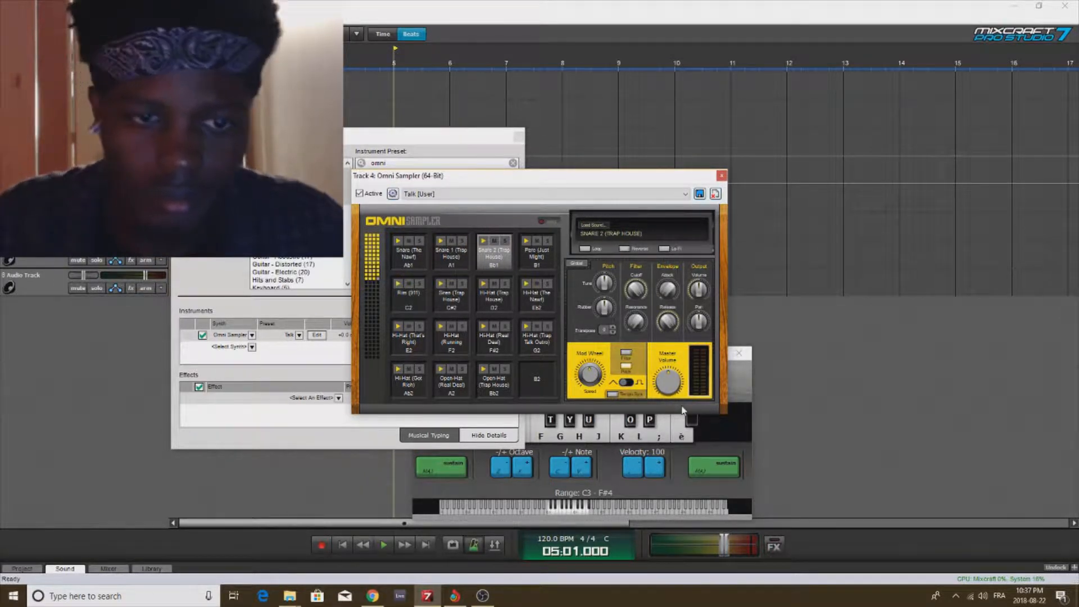
{"action": "left_click", "coordinate": [722, 175]}
{"action": "left_click", "coordinate": [518, 136]}
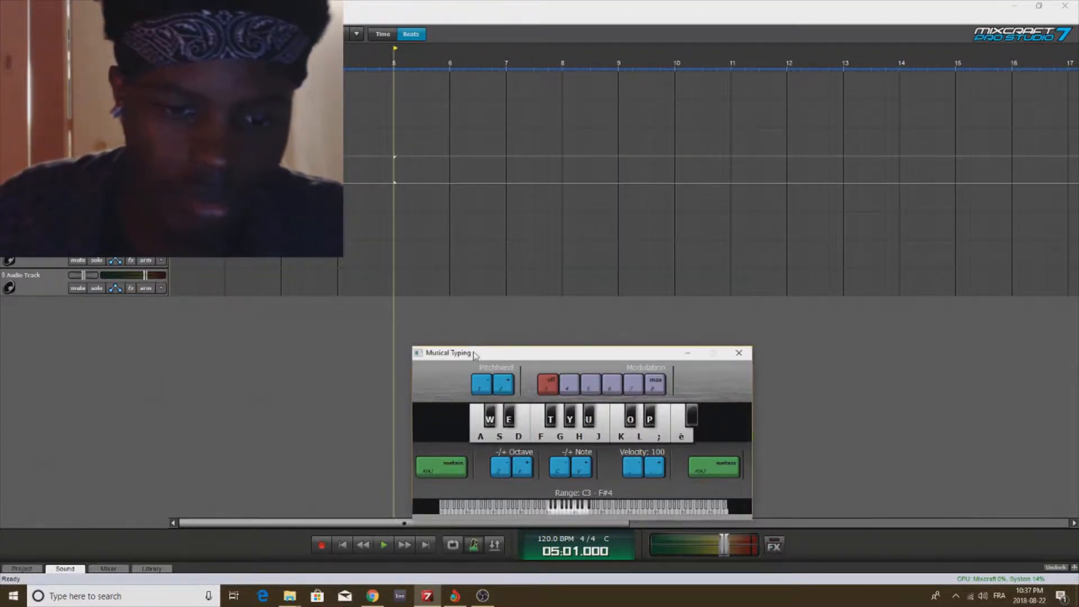
Step: Turn on loop playback ending at bar 5 and return the playhead to the project start, with the Musical Typing window shifted aside
{"action": "left_click_drag", "start_coordinate": [494, 352], "coordinate": [559, 322]}
{"action": "left_click", "coordinate": [454, 546]}
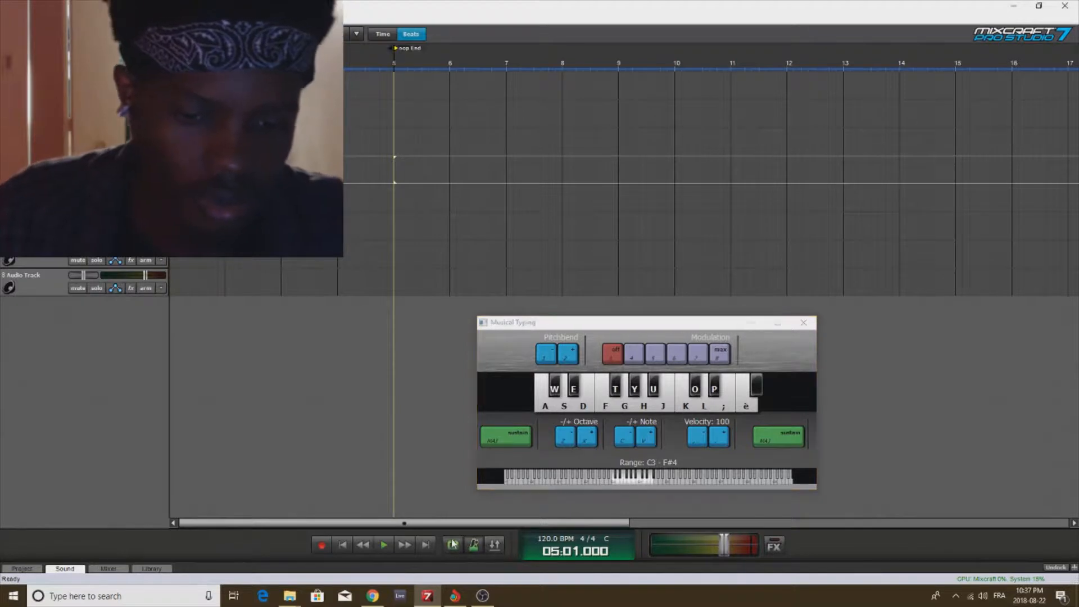
{"action": "key", "text": "Home"}
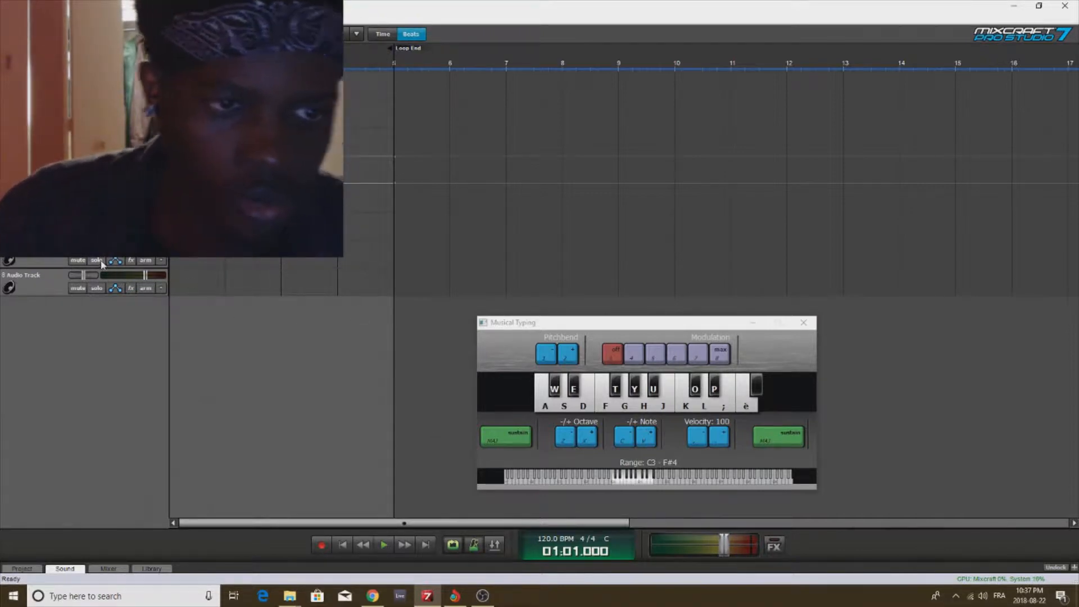
Step: Lower the Musical Typing keyboard's range to C0 - F#1 while auditioning its lowest note in each octave
{"action": "key", "text": "a"}
{"action": "key", "text": "z"}
{"action": "key", "text": "a"}
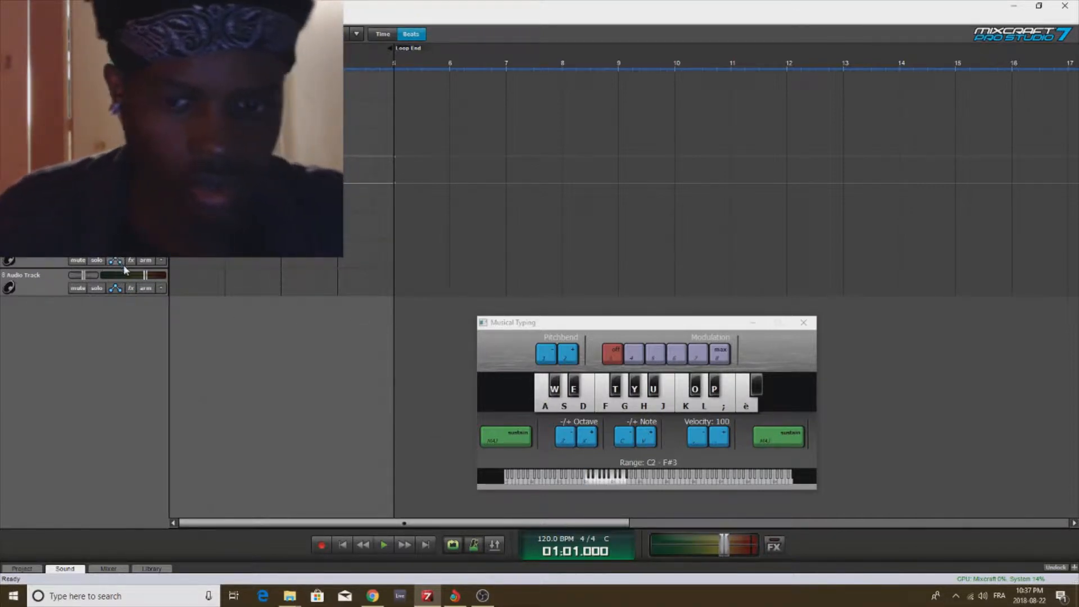
{"action": "key", "text": "z"}
{"action": "key", "text": "a"}
{"action": "key", "text": "z"}
{"action": "key", "text": "a"}
{"action": "key", "text": "a"}
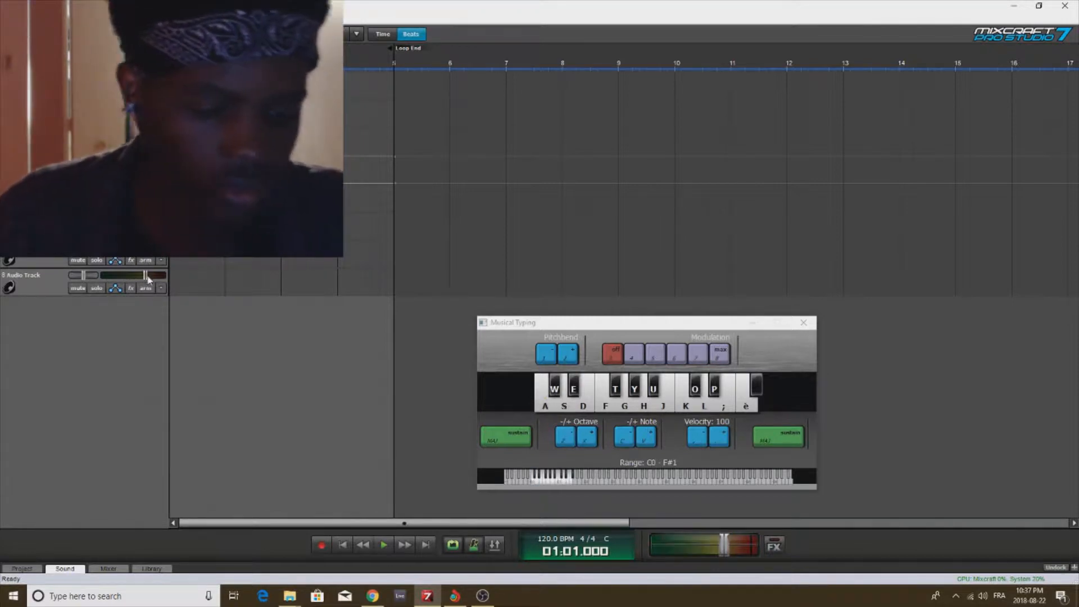
Step: Audition sampler sounds in the C1 - F#2 range, return to C0 - F#1 and audition the F note there
{"action": "key", "text": "x"}
{"action": "key", "text": "a"}
{"action": "key", "text": "a"}
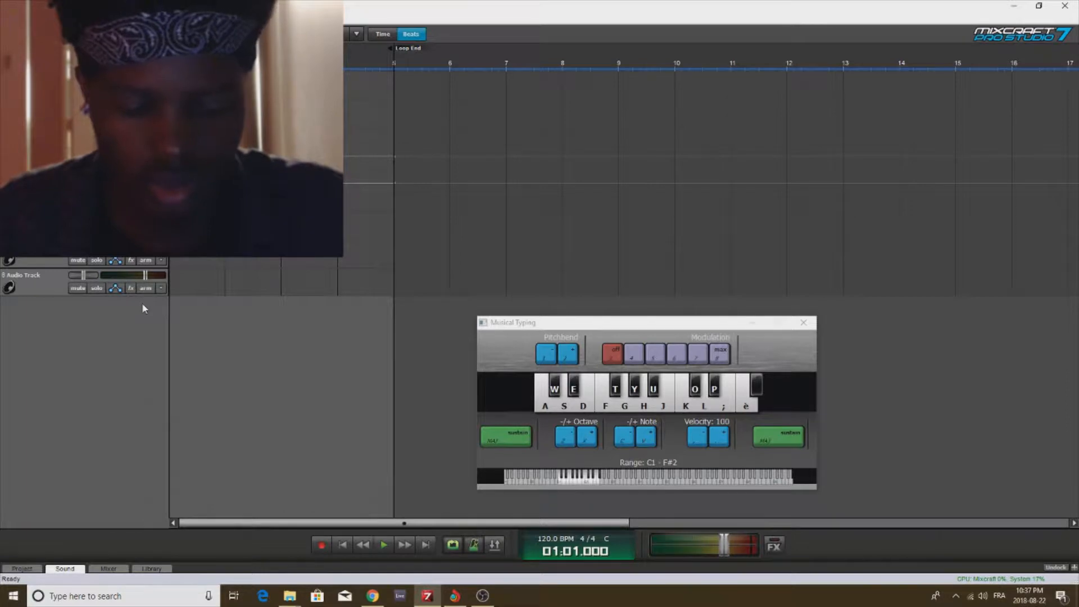
{"action": "key", "text": "w"}
{"action": "key", "text": "s"}
{"action": "key", "text": "z"}
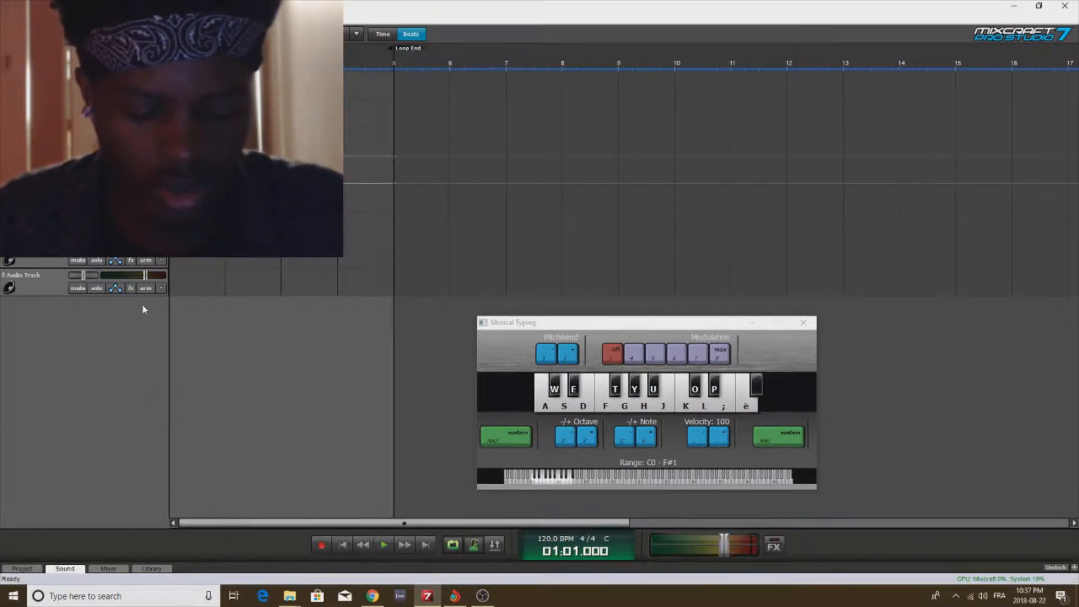
{"action": "key", "text": "f"}
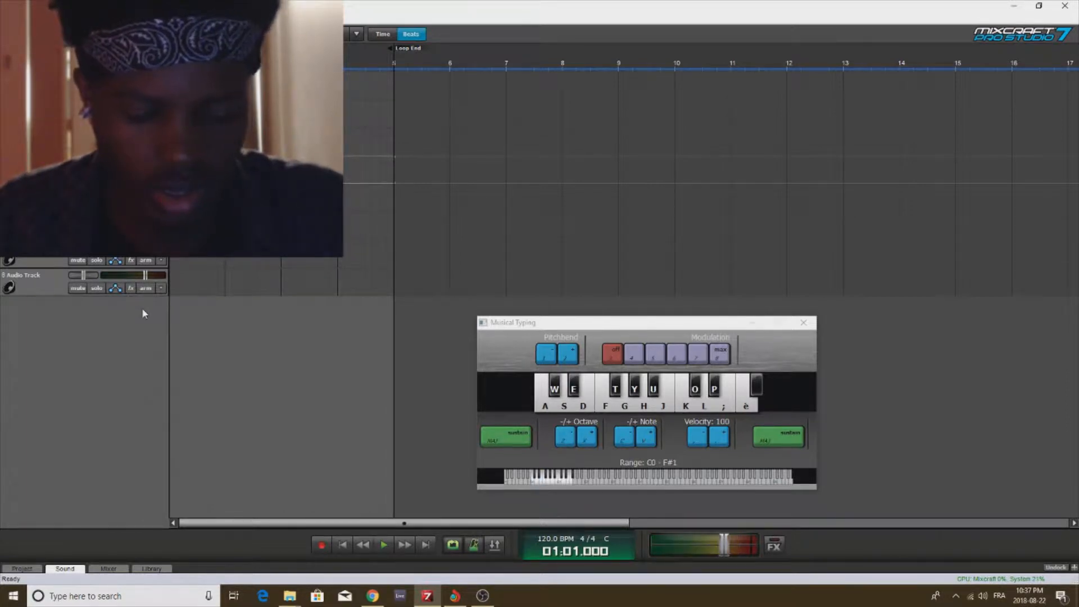
{"action": "key", "text": "f"}
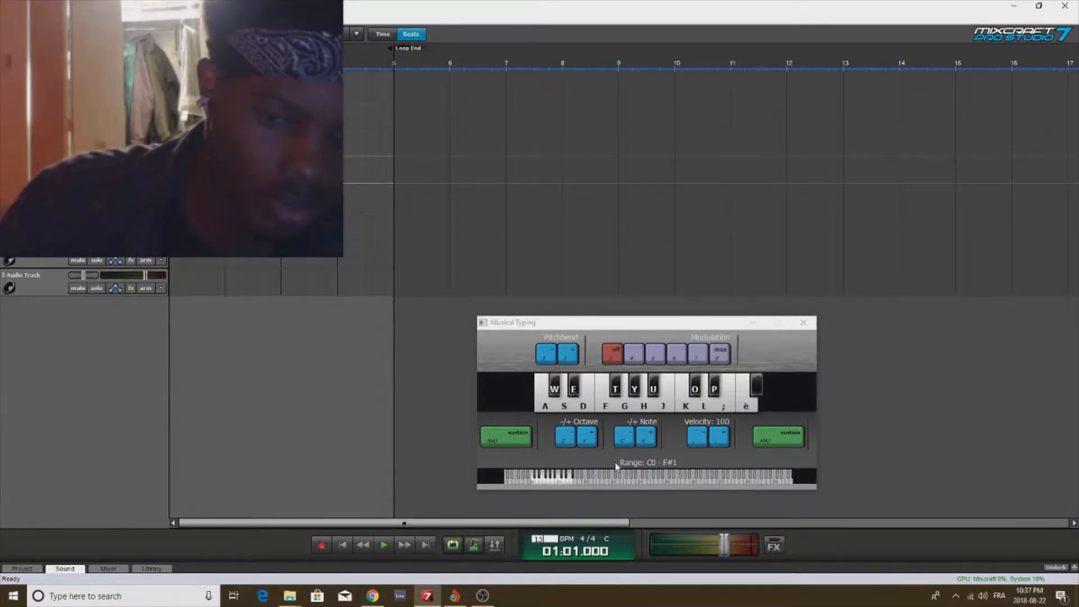
Step: Set the project tempo to 161 BPM
{"action": "type", "text": "161"}
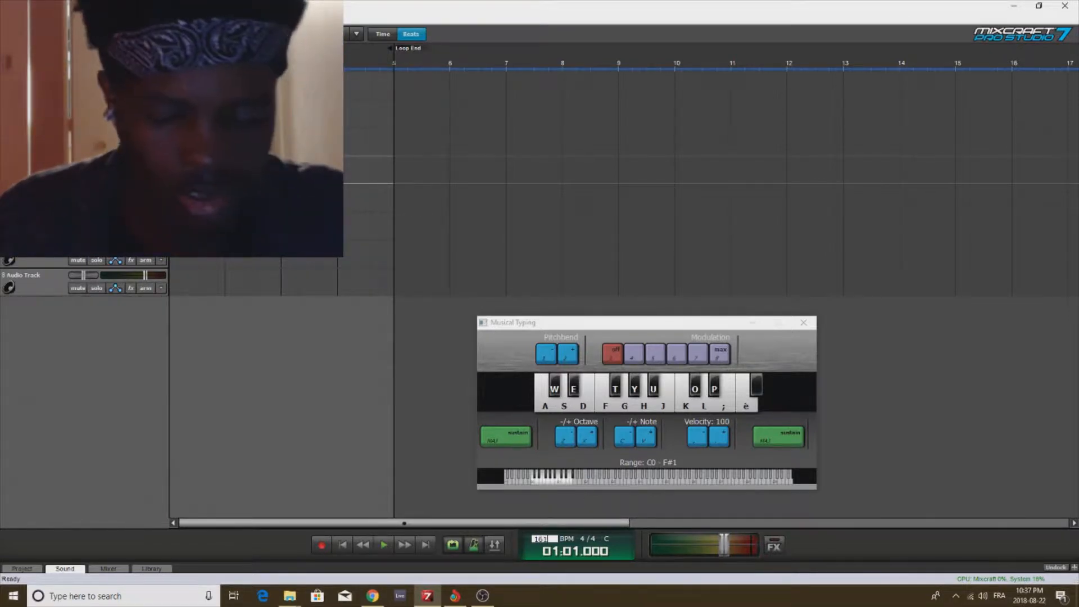
{"action": "key", "text": "Return"}
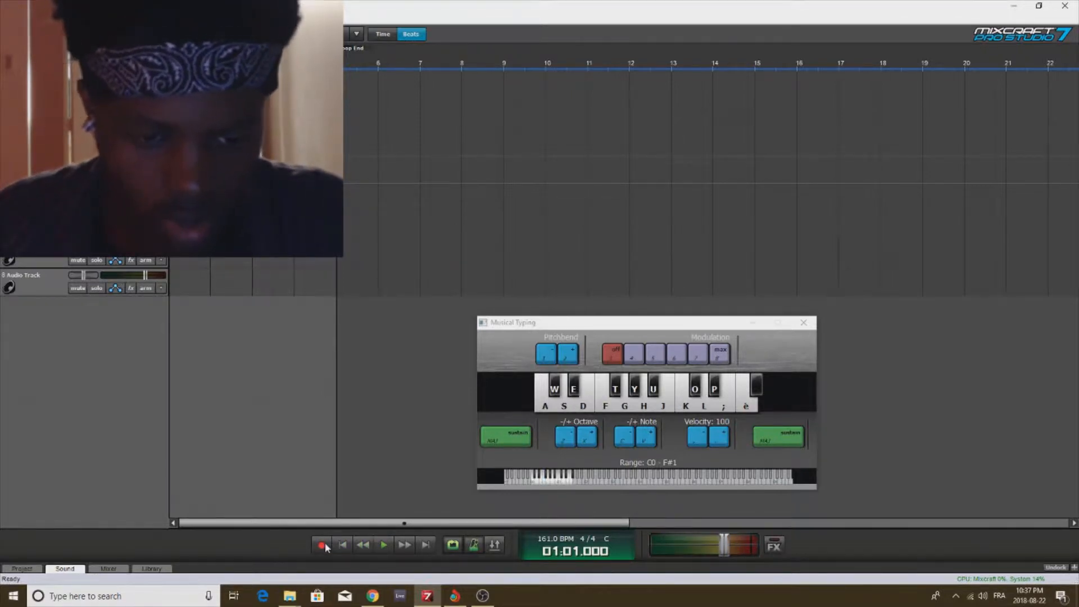
Step: Switch to OBS to check the capture preview and recording status, and return to Mixcraft
{"action": "left_click", "coordinate": [482, 596]}
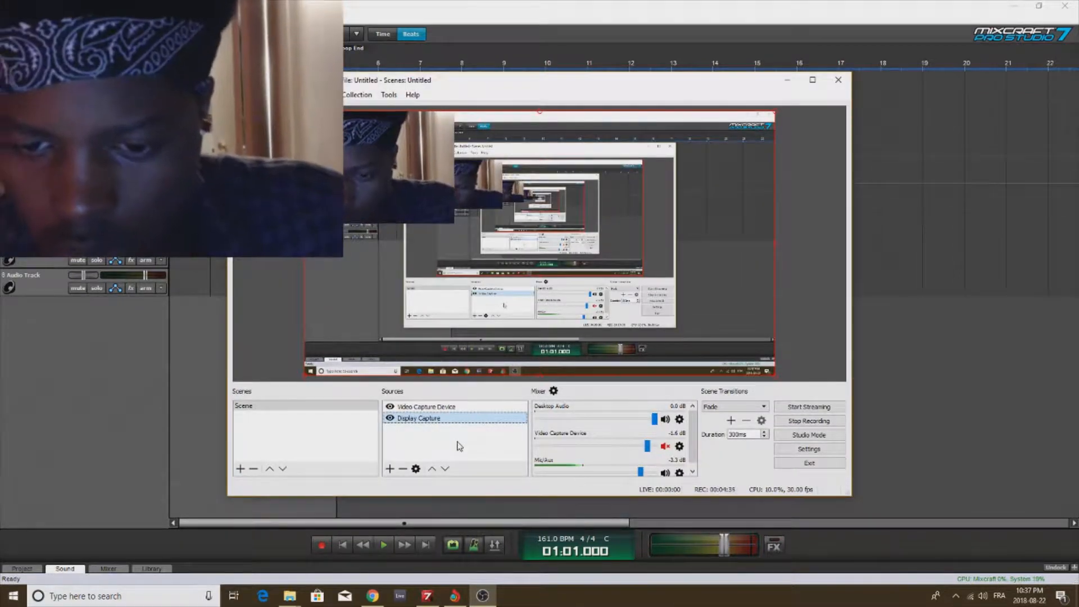
{"action": "left_click", "coordinate": [482, 597]}
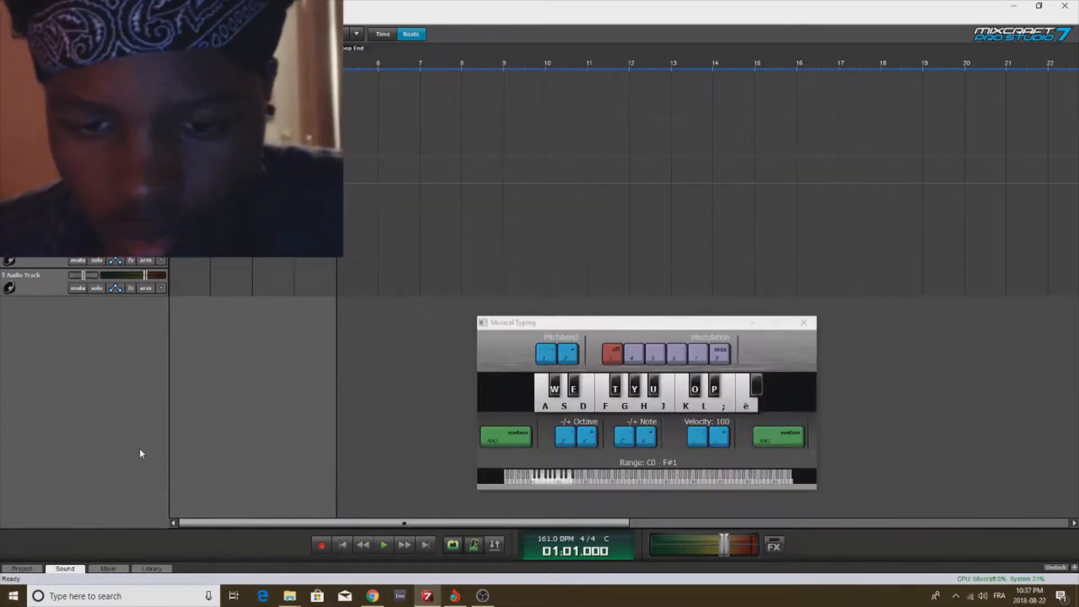
{"action": "left_click", "coordinate": [481, 597]}
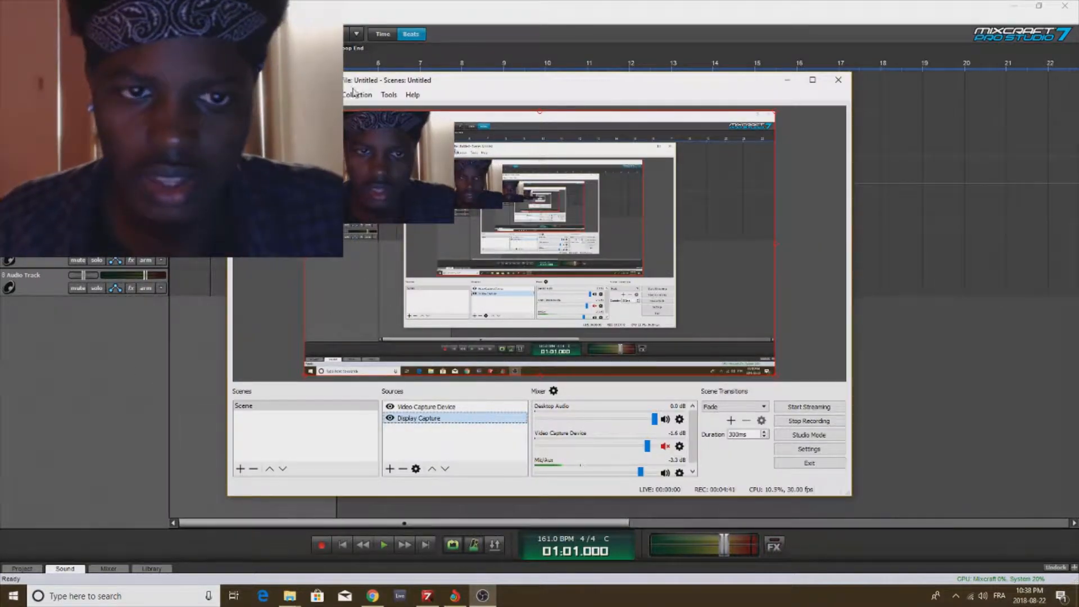
{"action": "left_click", "coordinate": [128, 356]}
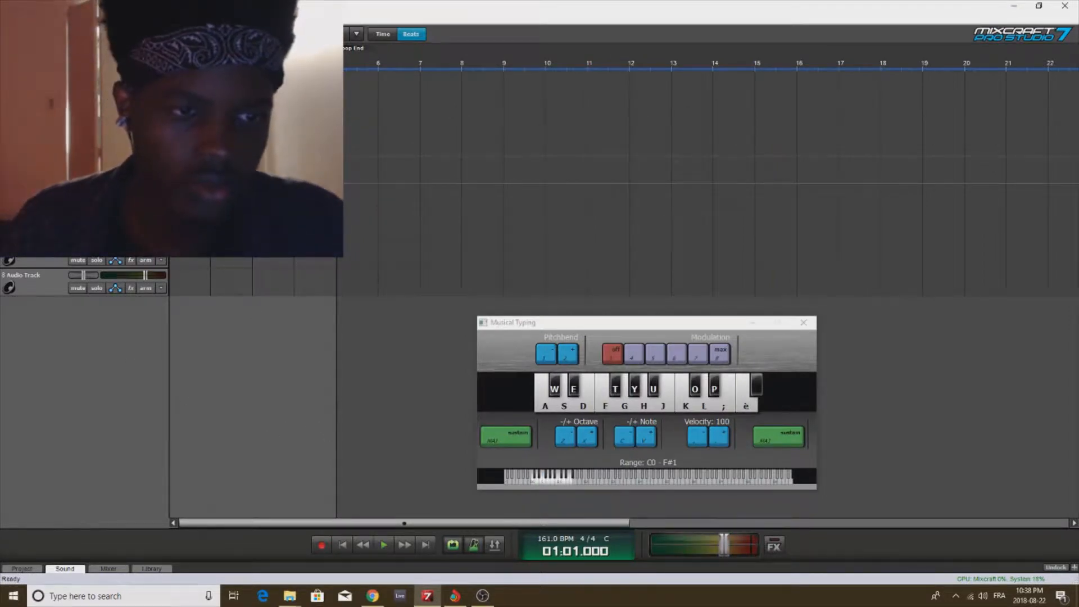
Step: Load "50 Cent - Many Men (Instrumental).mp3" onto an audio track and start playback
{"action": "double_click", "coordinate": [270, 226]}
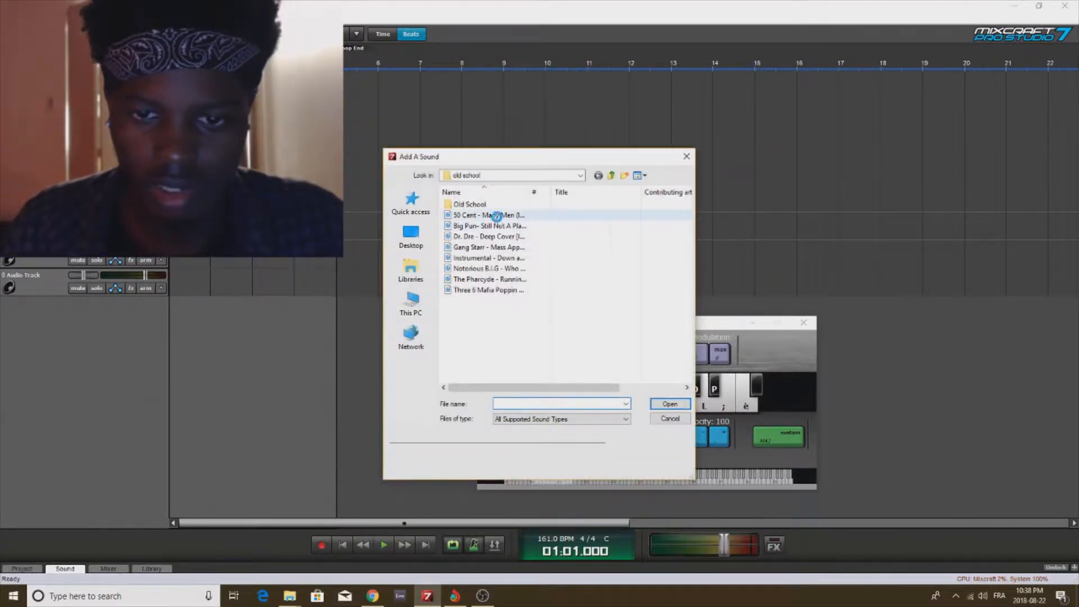
{"action": "double_click", "coordinate": [496, 215]}
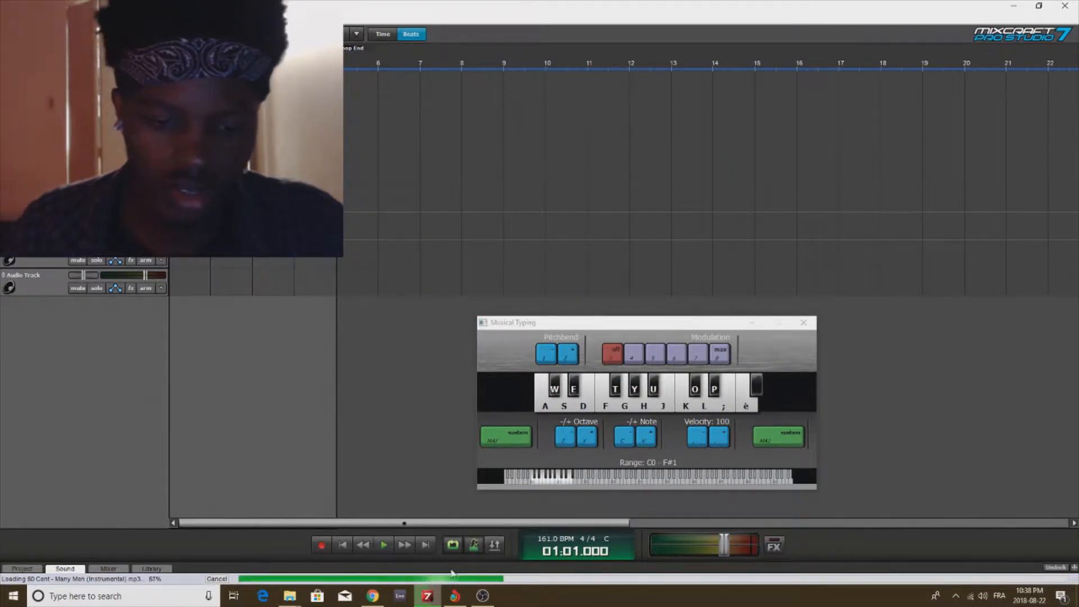
{"action": "left_click", "coordinate": [392, 547]}
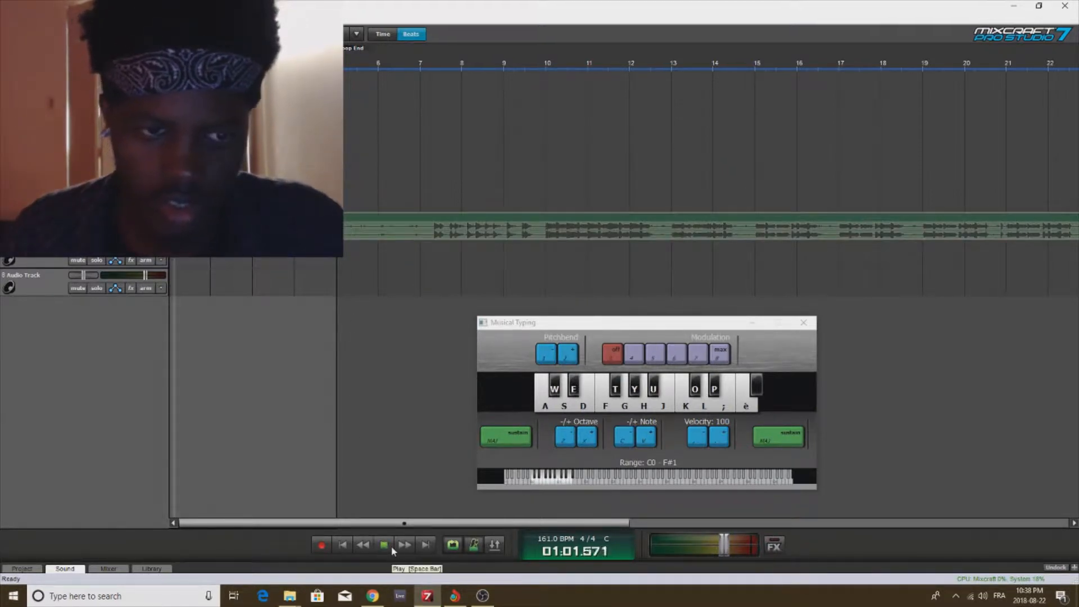
Step: Switch to OBS, lower the Desktop Audio level to -1.6 dB, and return to Mixcraft
{"action": "left_click", "coordinate": [483, 596]}
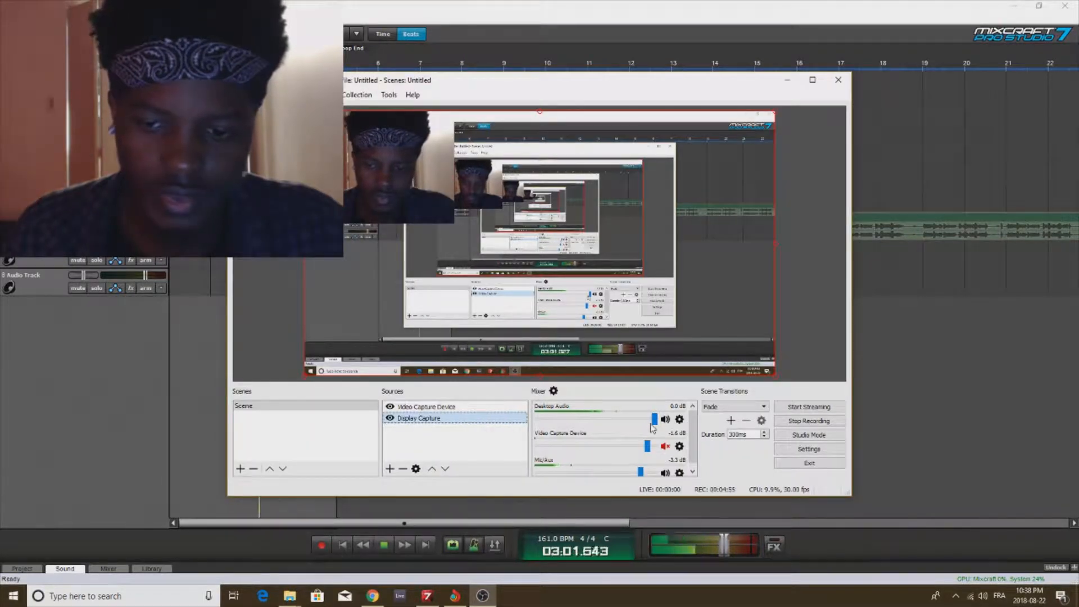
{"action": "left_click_drag", "start_coordinate": [657, 421], "coordinate": [650, 421]}
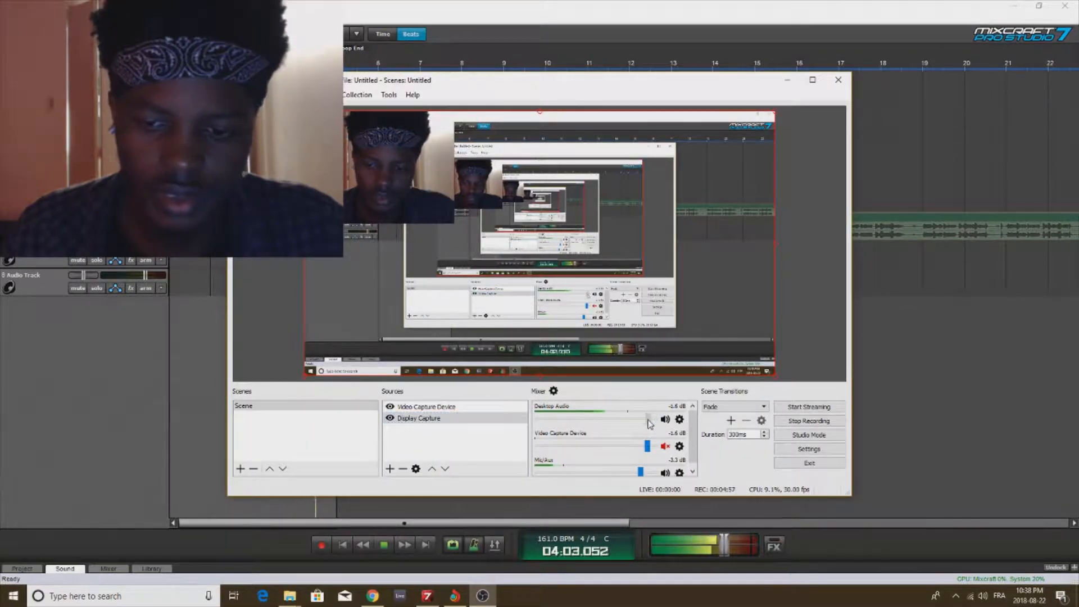
{"action": "left_click", "coordinate": [176, 419]}
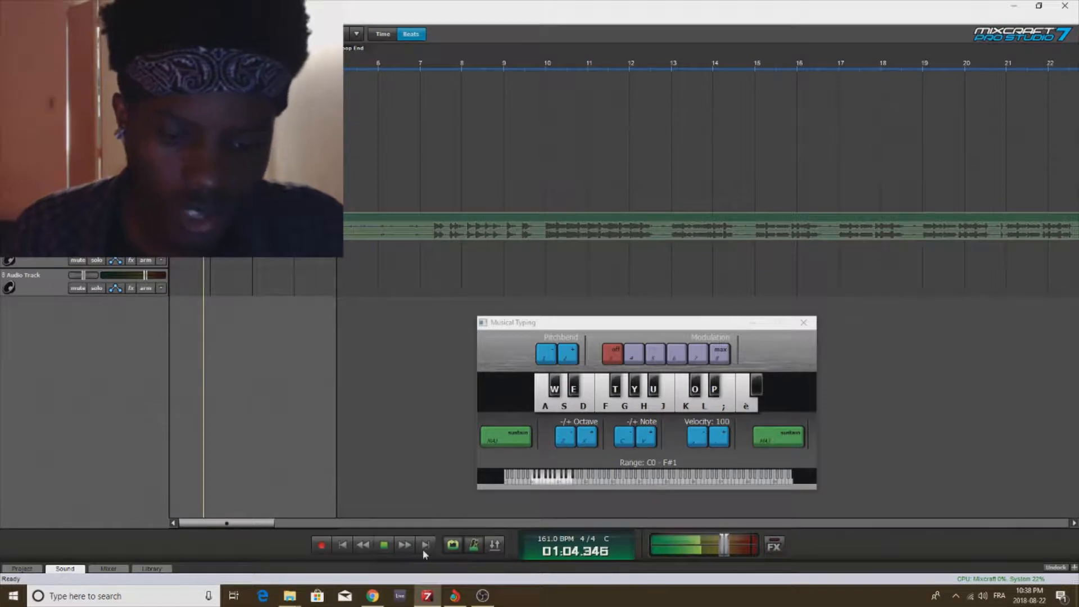
Step: Stop playback and delete the imported instrumental clip from the audio track
{"action": "left_click", "coordinate": [385, 545]}
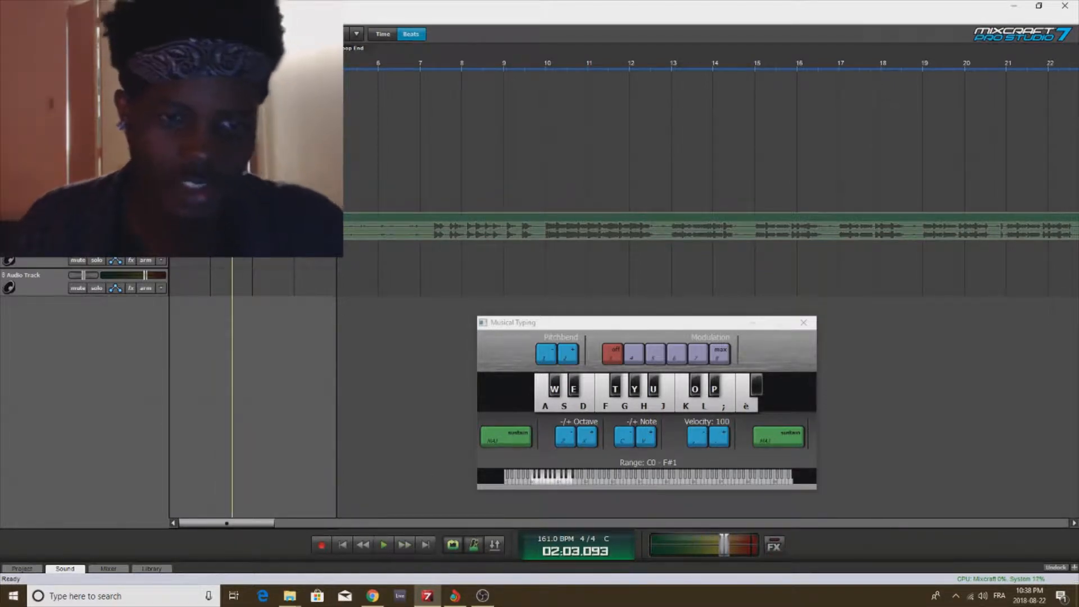
{"action": "left_click", "coordinate": [305, 227]}
{"action": "key", "text": "Delete"}
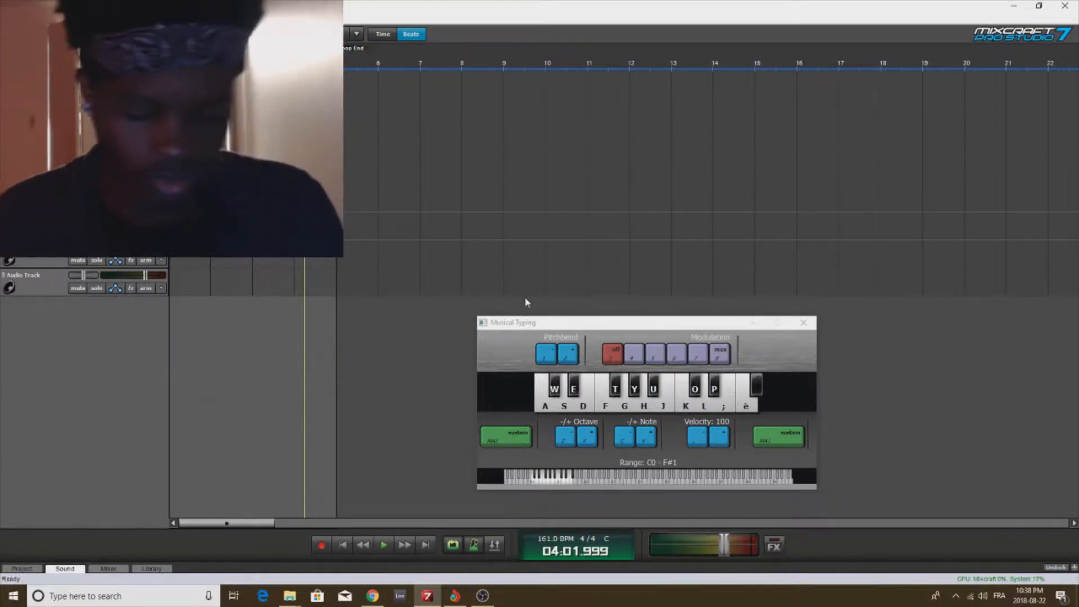
Step: Record a four-bar sampler pattern on the instrument track and open its clip in the piano roll
{"action": "left_click", "coordinate": [321, 547]}
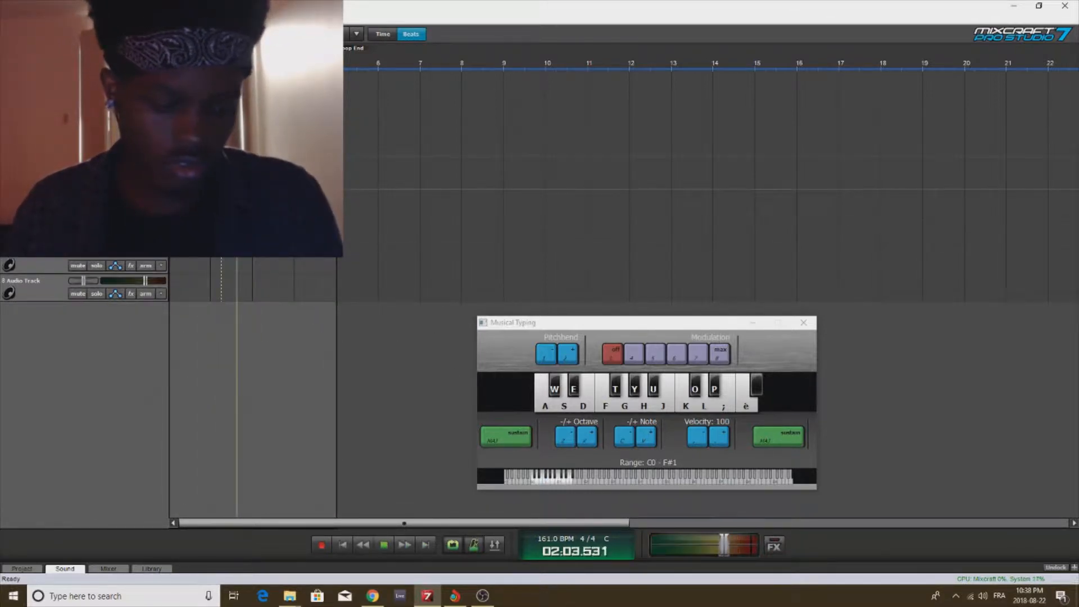
{"action": "double_click", "coordinate": [243, 175]}
{"action": "left_click", "coordinate": [317, 436]}
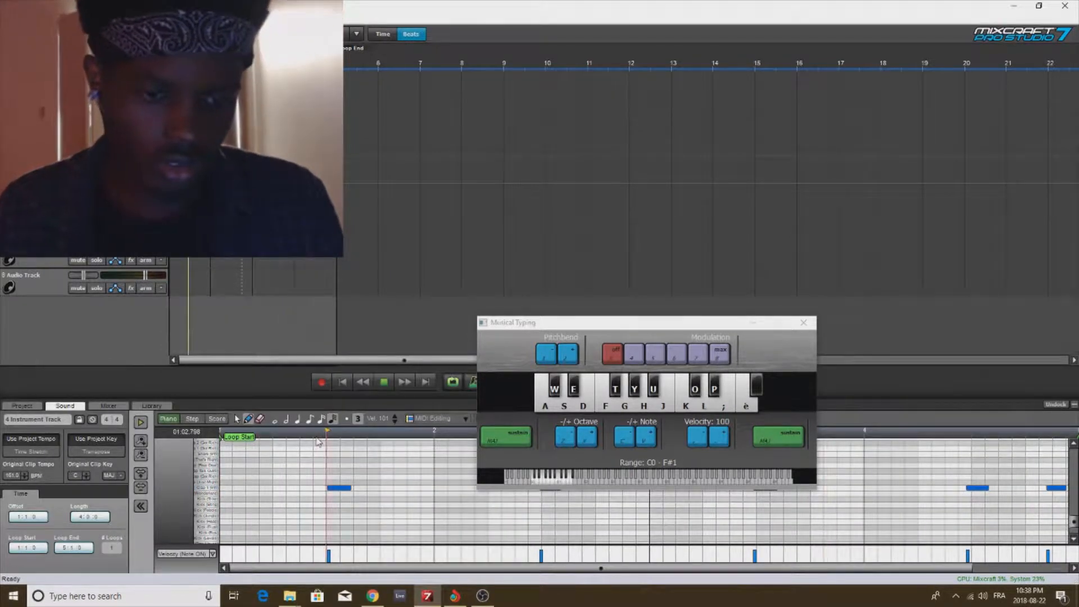
Step: Quantize the start times of the selected notes to 1/8 notes at 100% strength
{"action": "right_click", "coordinate": [425, 432]}
{"action": "left_click", "coordinate": [448, 434]}
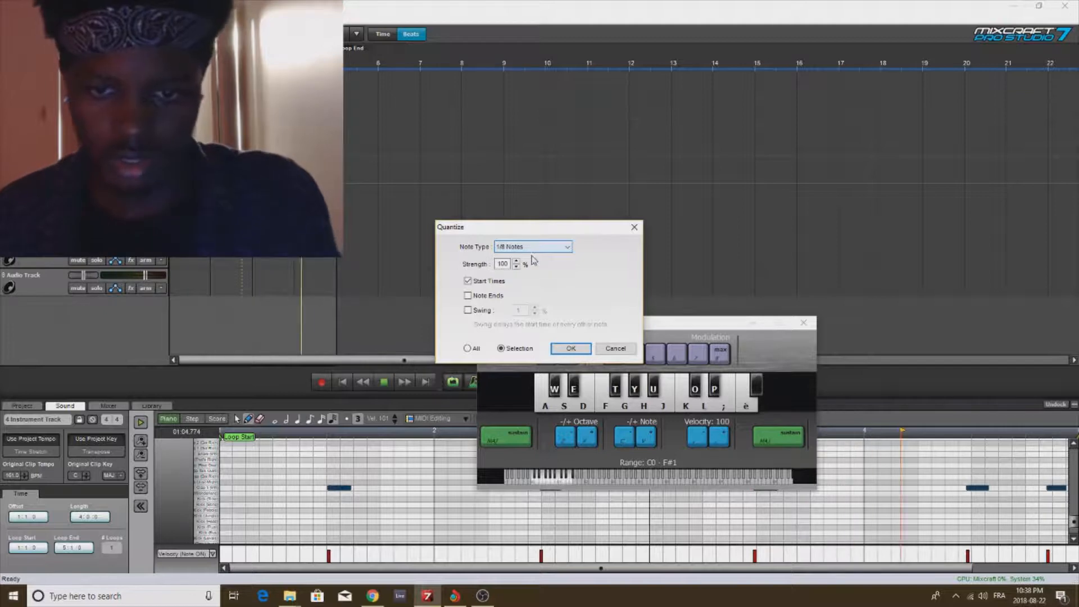
{"action": "left_click", "coordinate": [570, 349]}
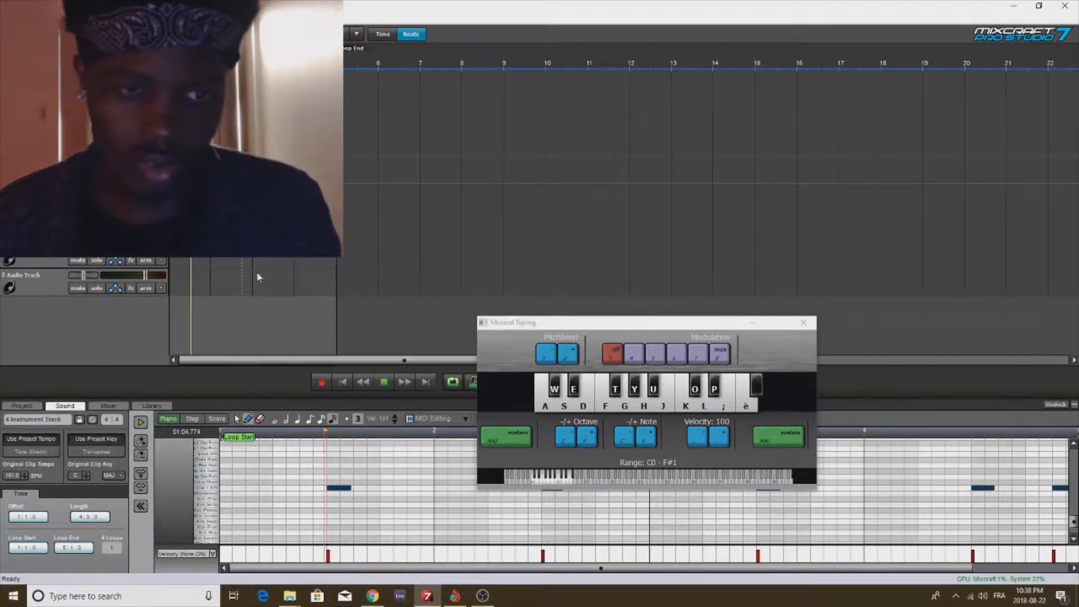
Step: Move the Musical Typing keyboard clear of the piano roll and duplicate the instrument track
{"action": "left_click_drag", "start_coordinate": [615, 325], "coordinate": [606, 582]}
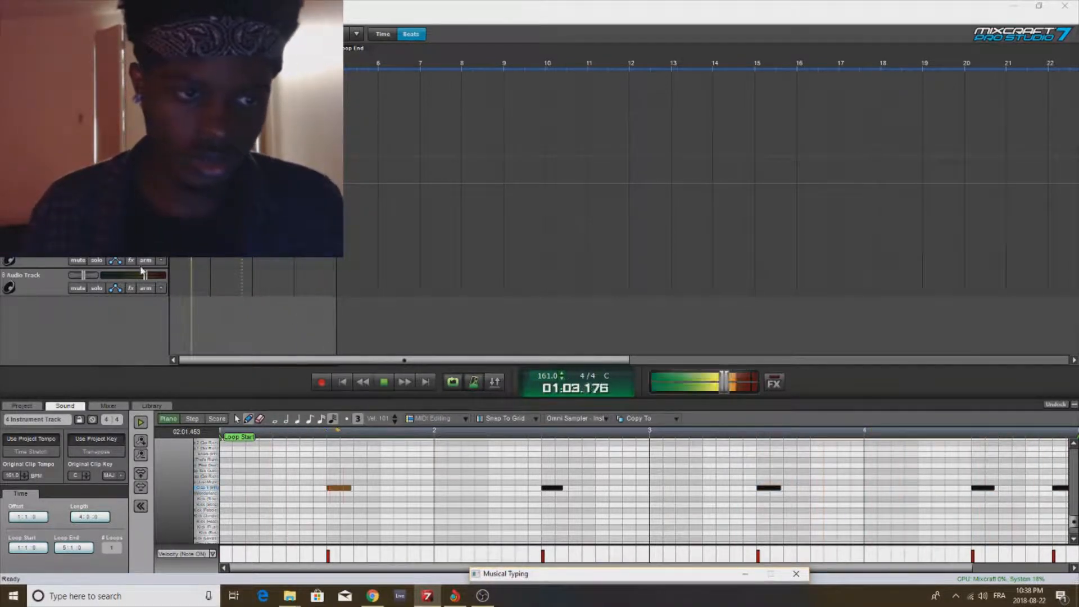
{"action": "right_click", "coordinate": [33, 169]}
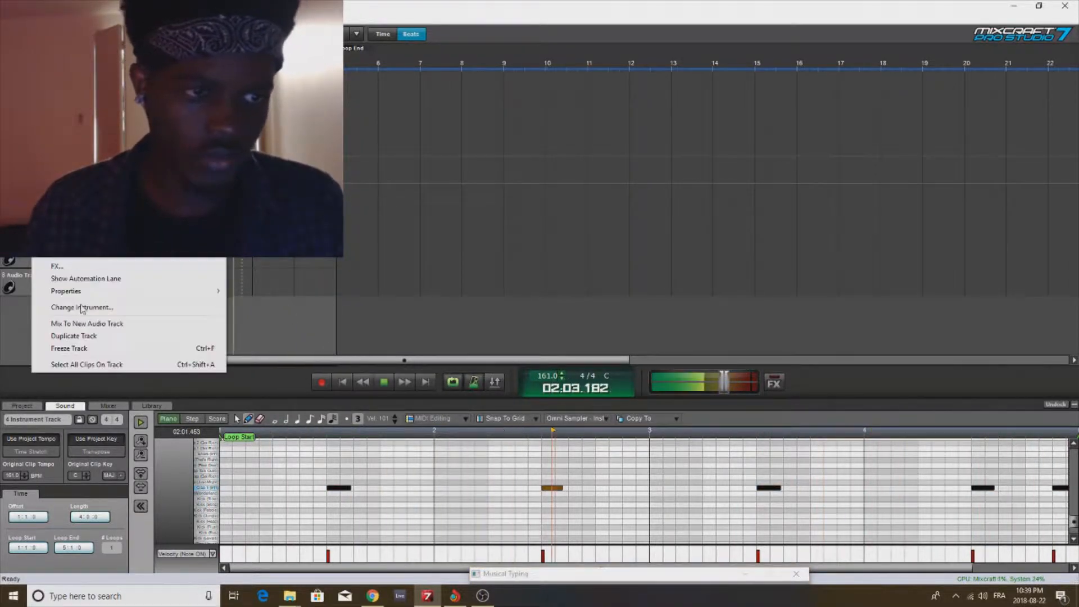
{"action": "left_click", "coordinate": [96, 336]}
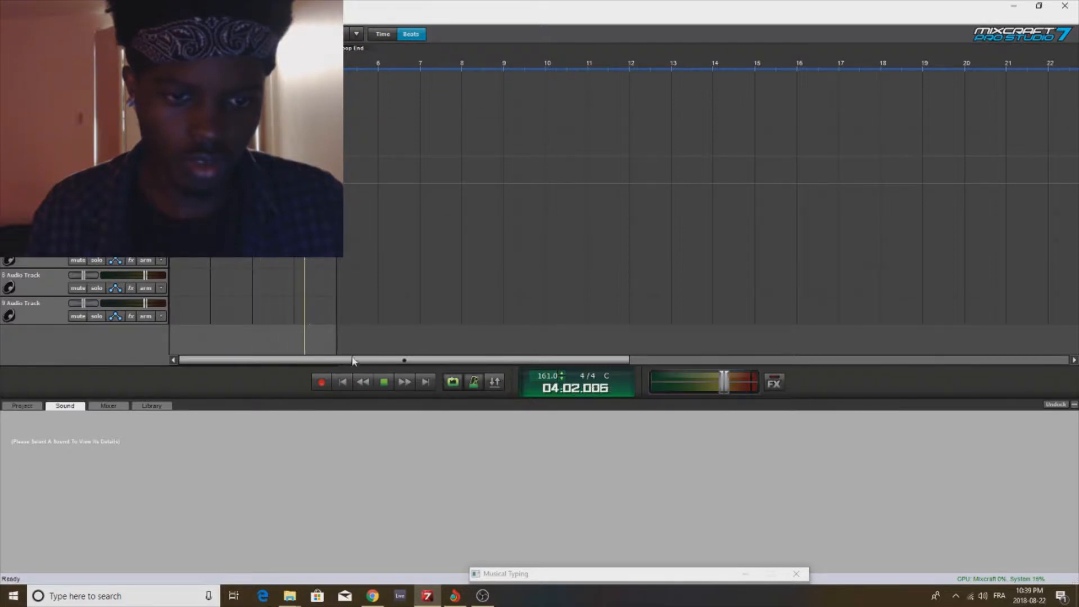
Step: Record a second sampler pattern on the duplicated track, delete the stray short clip, and open the full clip for editing
{"action": "left_click", "coordinate": [320, 383]}
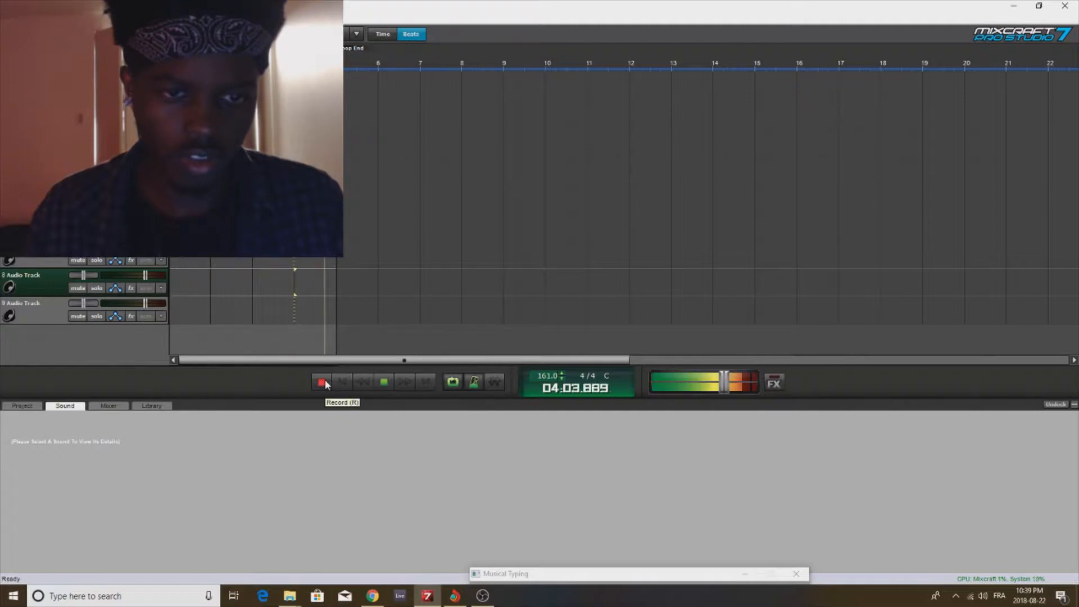
{"action": "left_click", "coordinate": [325, 380]}
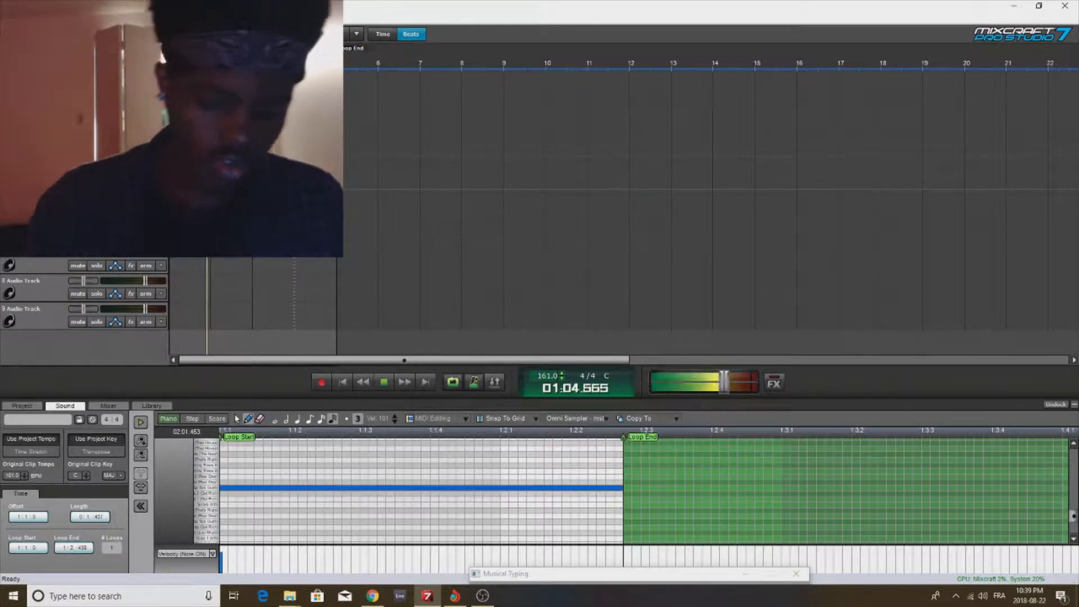
{"action": "key", "text": "Delete"}
{"action": "left_click", "coordinate": [292, 171]}
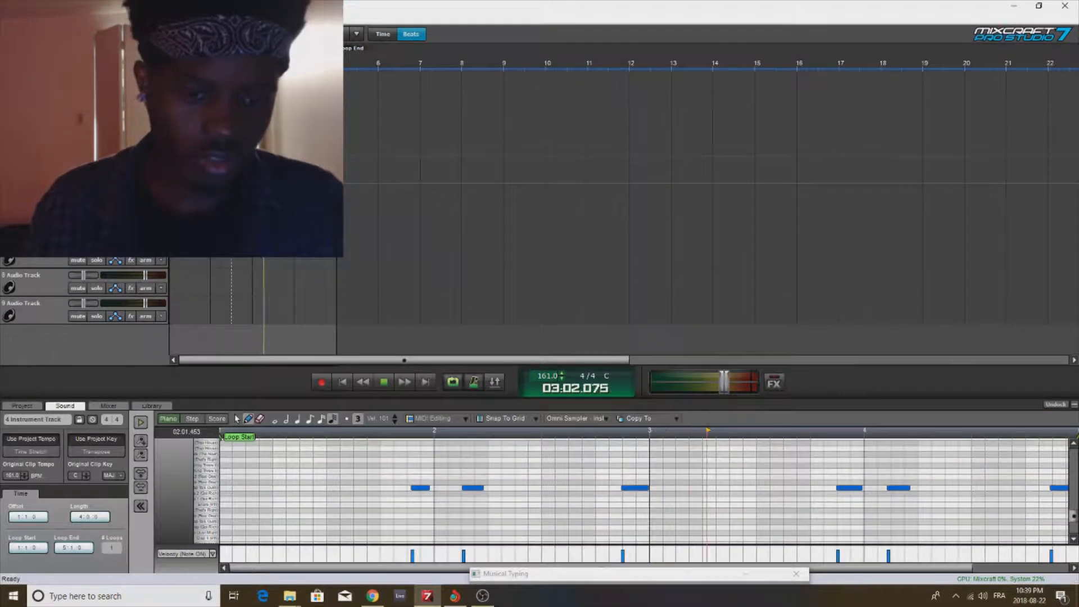
Step: Quantize the start times of all notes in the second pattern to 1/8 notes at 100% strength
{"action": "key", "text": "ctrl+a"}
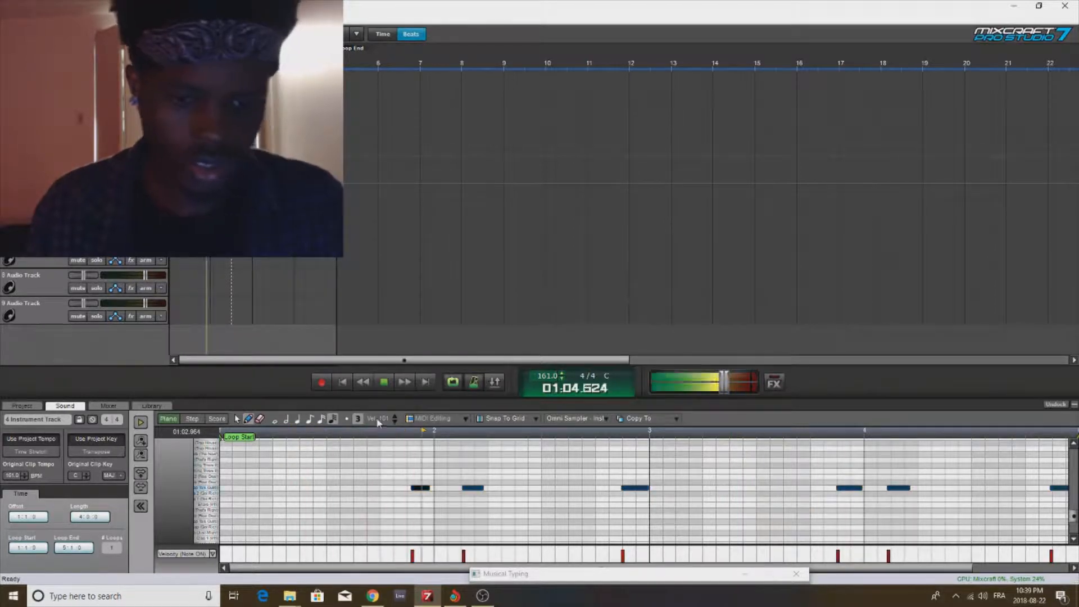
{"action": "left_click", "coordinate": [437, 419]}
{"action": "left_click", "coordinate": [456, 437]}
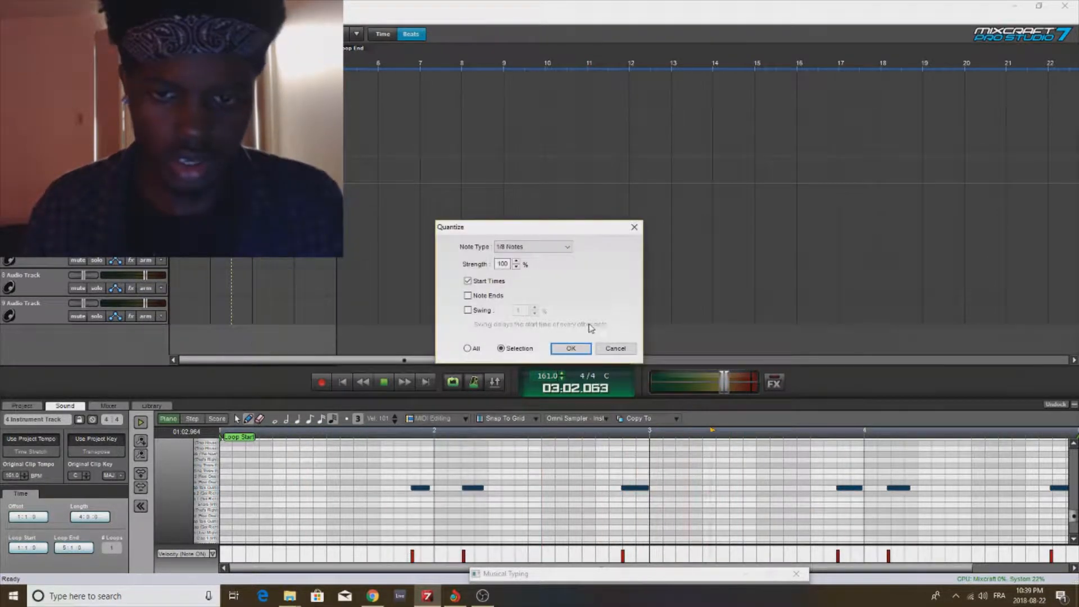
{"action": "left_click", "coordinate": [571, 348]}
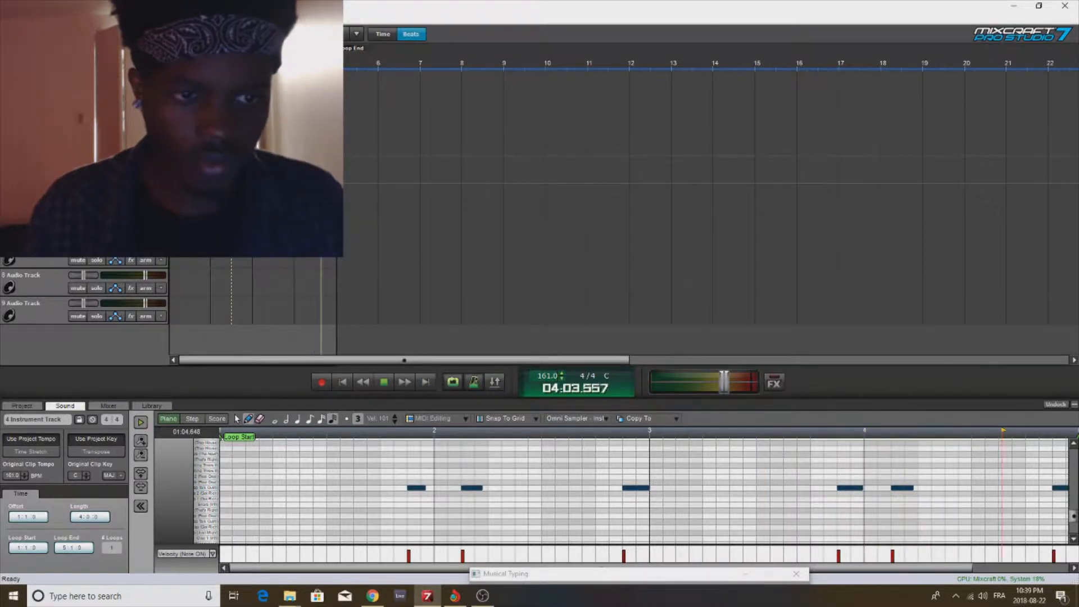
Step: Switch to OBS, lower the Desktop Audio level to -3.9 dB, recheck the mixer, and return to Mixcraft
{"action": "left_click", "coordinate": [482, 596]}
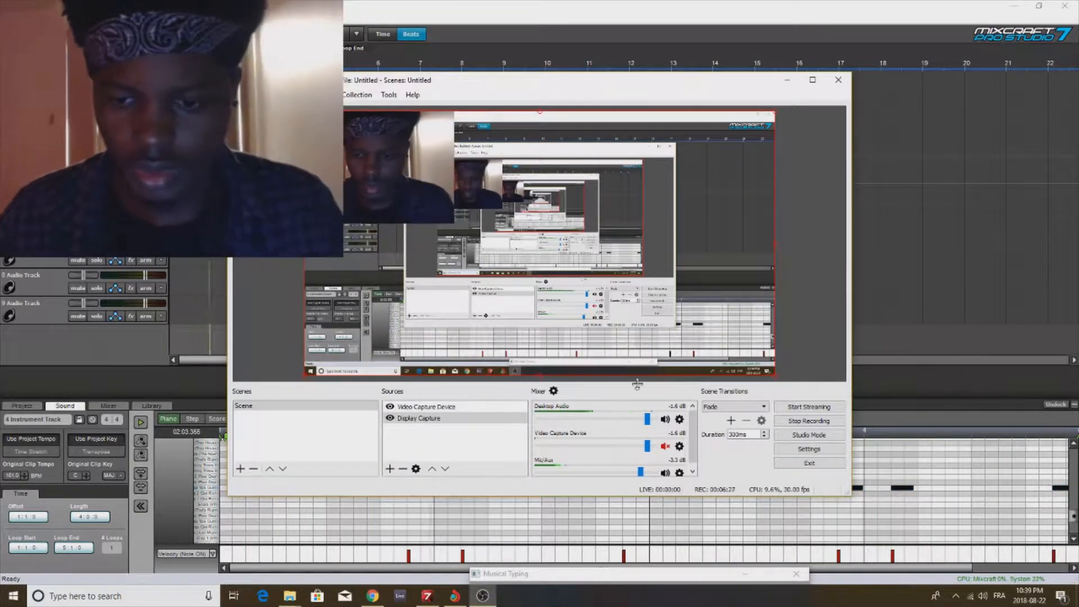
{"action": "left_click", "coordinate": [638, 419]}
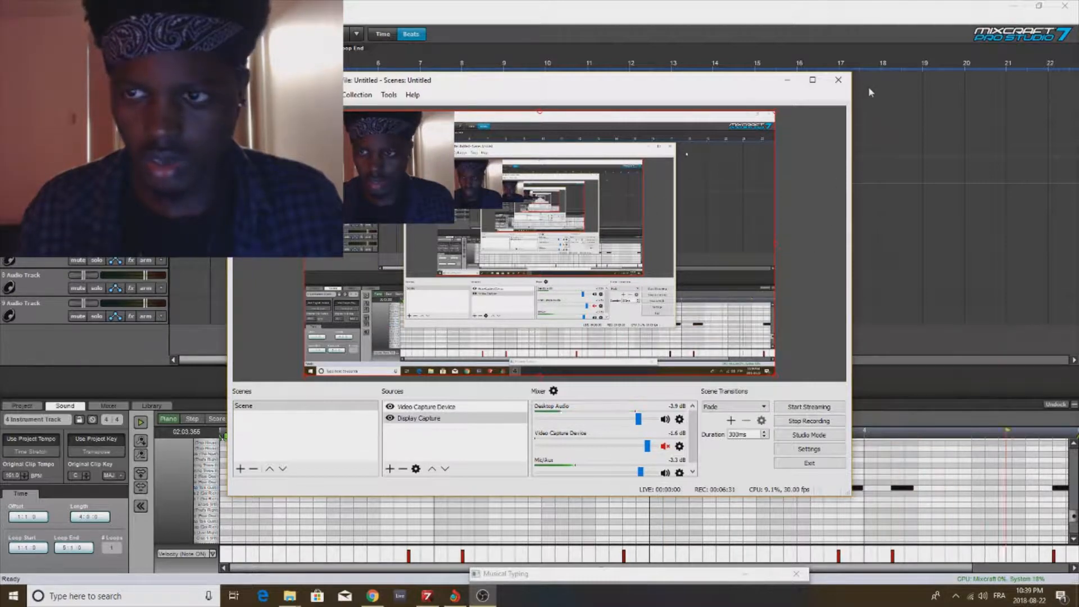
{"action": "left_click", "coordinate": [787, 79]}
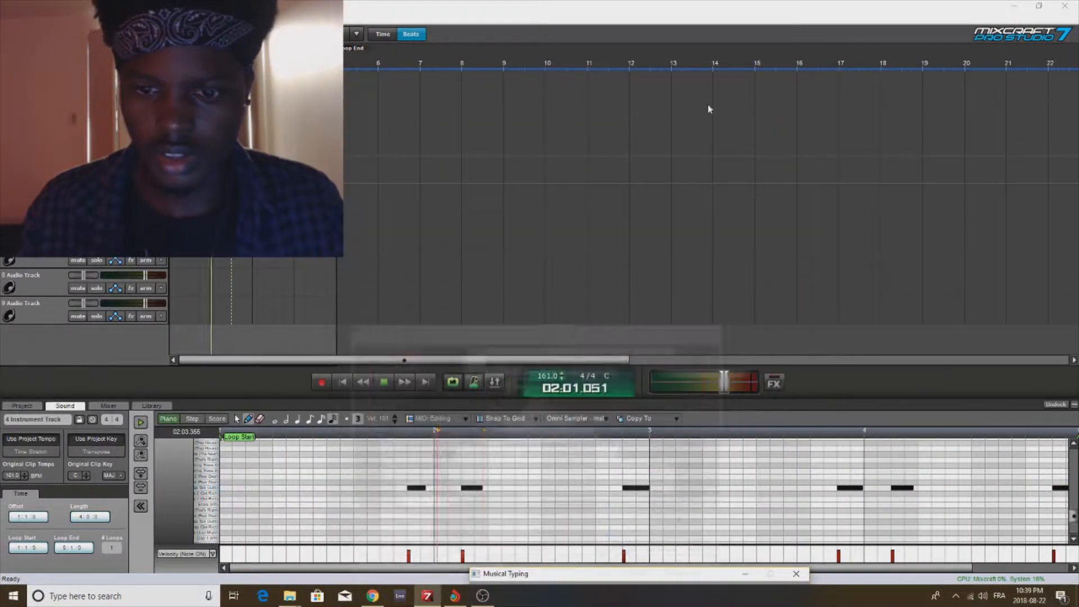
{"action": "left_click", "coordinate": [487, 598]}
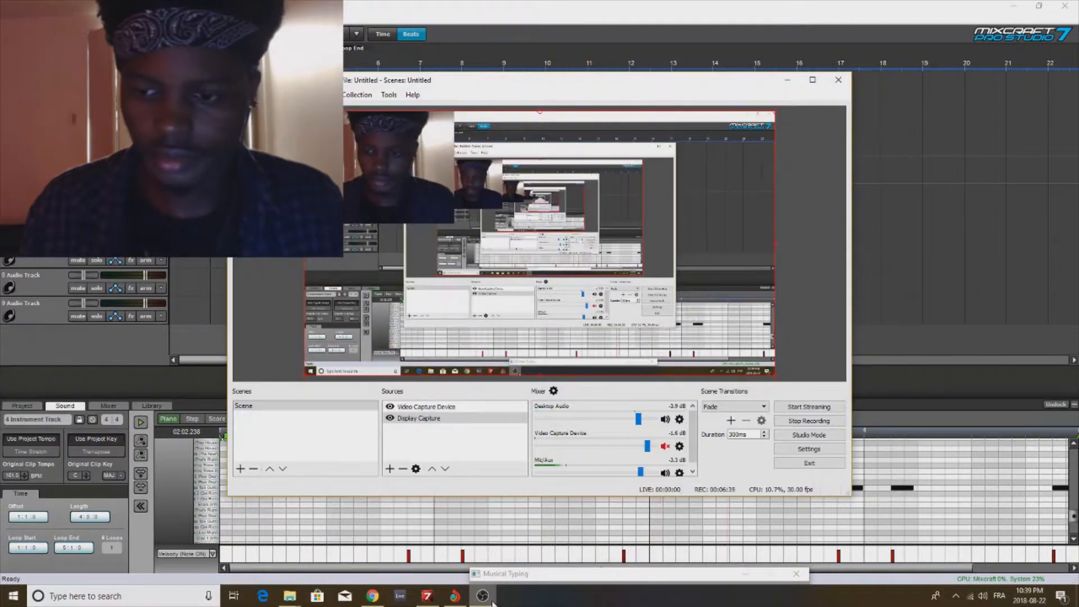
{"action": "left_click", "coordinate": [488, 599]}
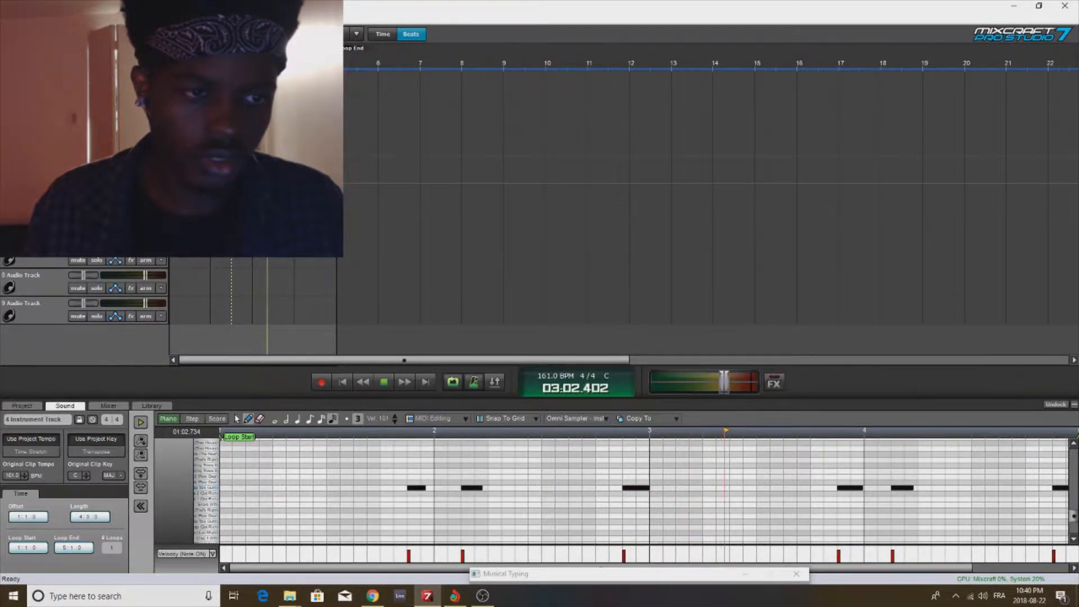
Step: Duplicate the instrument track again for a third sampler pattern
{"action": "right_click", "coordinate": [41, 170]}
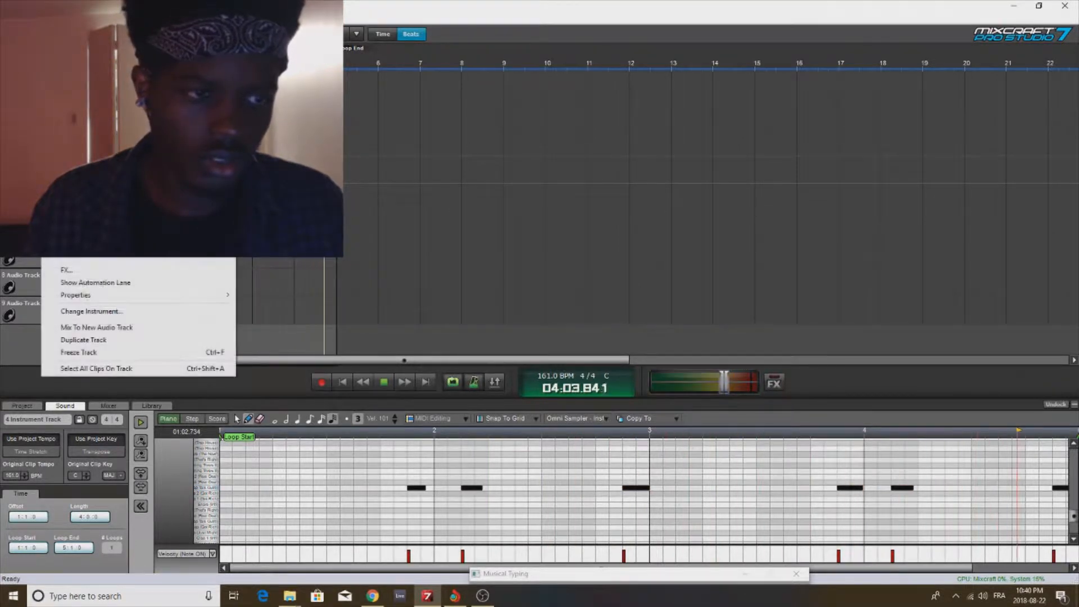
{"action": "left_click", "coordinate": [127, 341]}
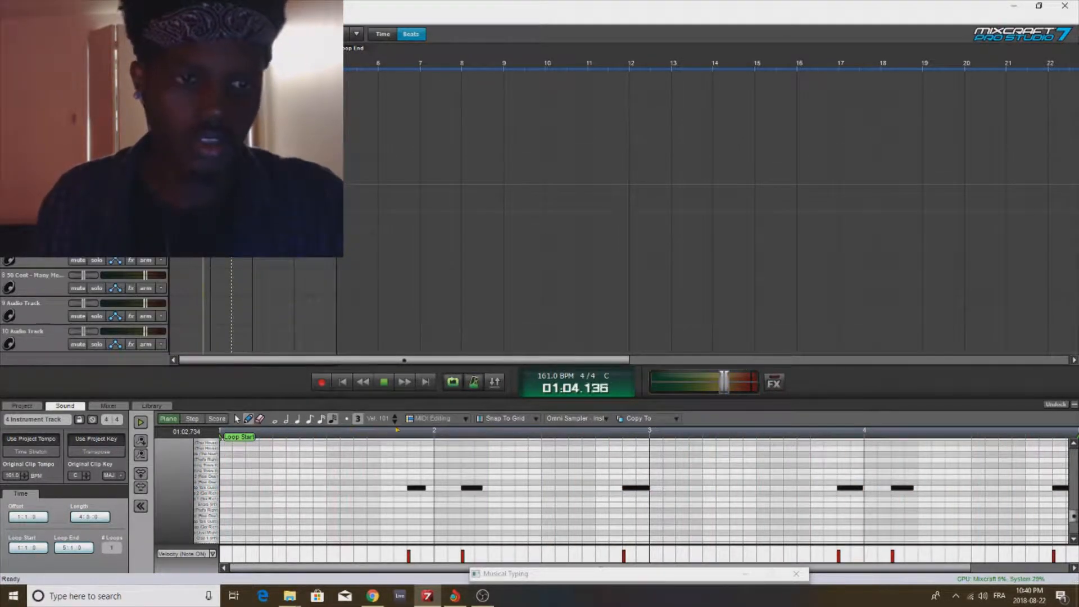
{"action": "left_click", "coordinate": [247, 198]}
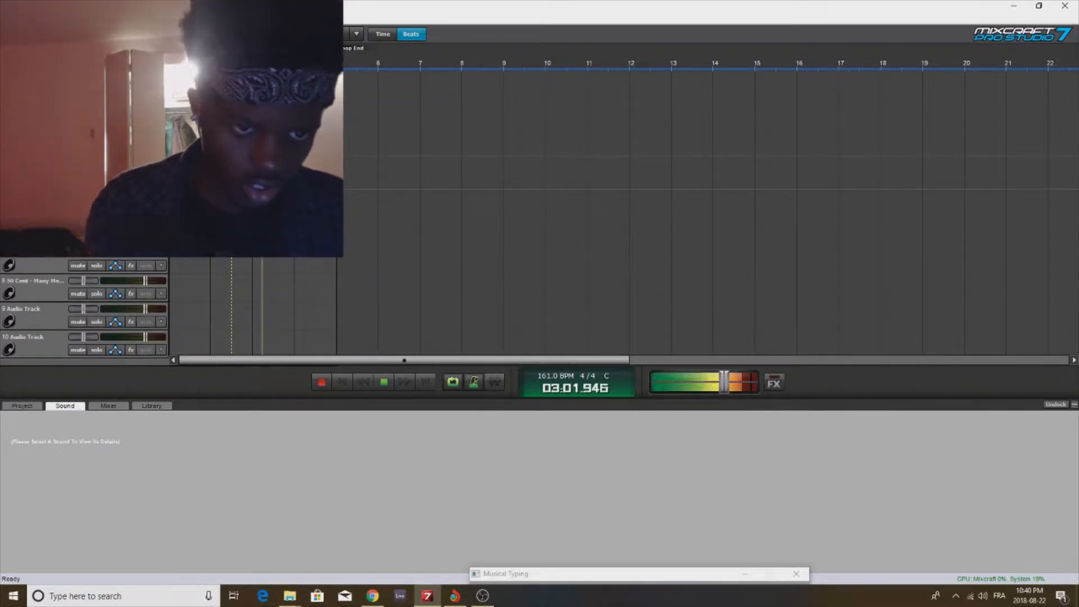
Step: Finish recording the third pattern and merge its recorded clips into one four-bar clip
{"action": "key", "text": "space"}
{"action": "left_click", "coordinate": [304, 176], "text": "ctrl"}
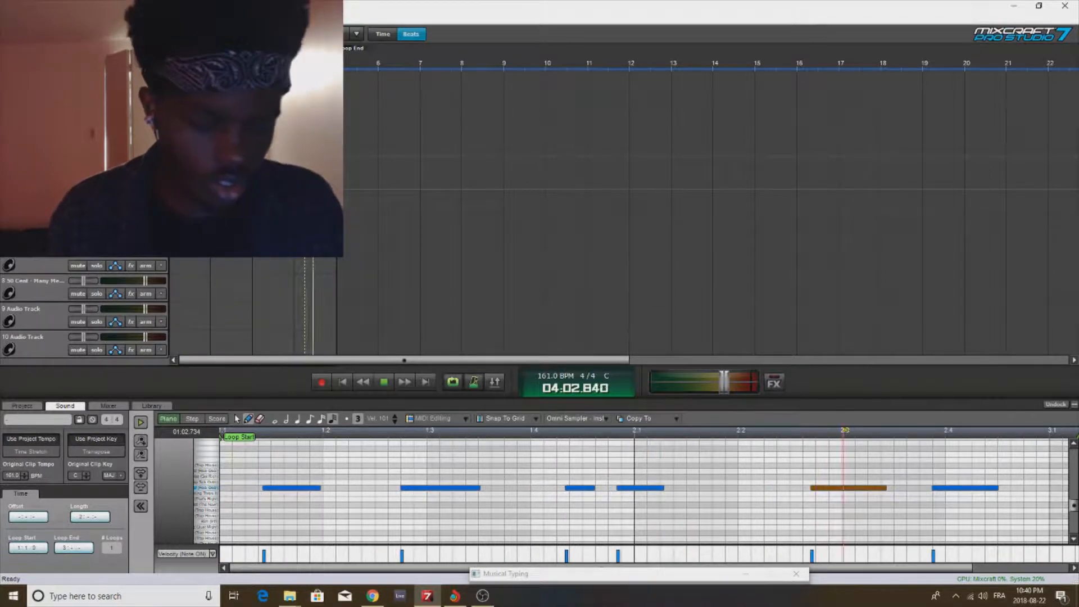
{"action": "key", "text": "ctrl+w"}
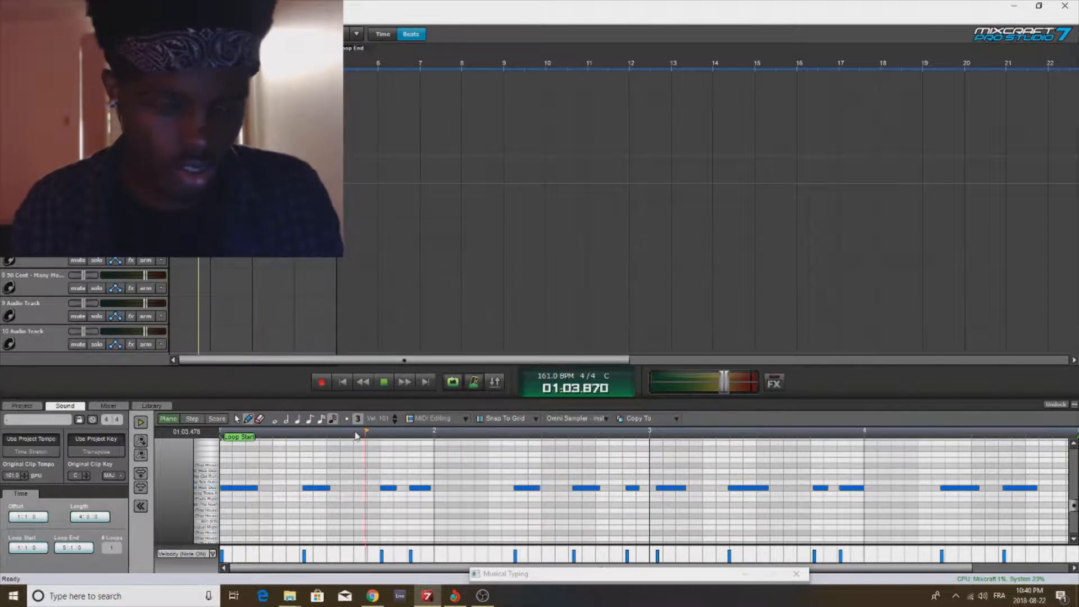
Step: Quantize the start times of all notes in the third pattern to 1/16 notes at 100% strength
{"action": "key", "text": "ctrl+a"}
{"action": "left_click", "coordinate": [432, 419]}
{"action": "left_click", "coordinate": [434, 436]}
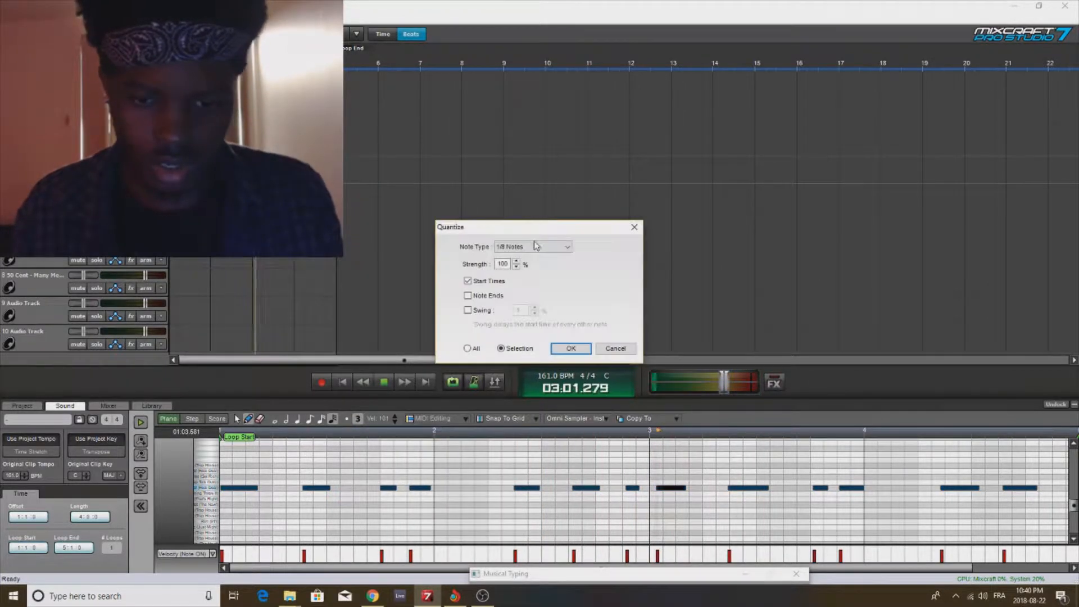
{"action": "left_click", "coordinate": [542, 248]}
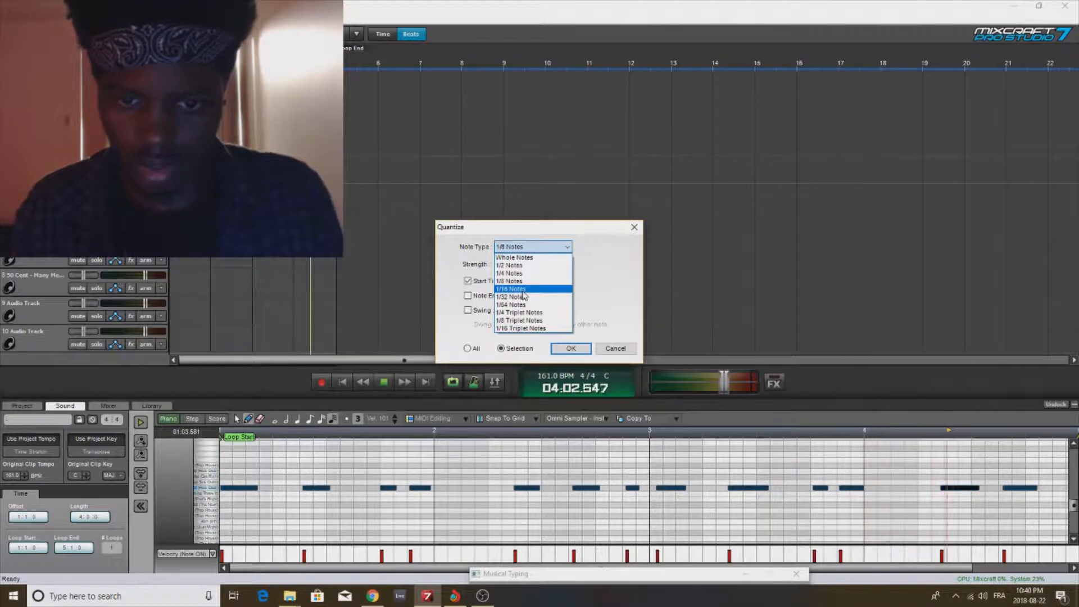
{"action": "left_click", "coordinate": [524, 289]}
{"action": "left_click", "coordinate": [569, 348]}
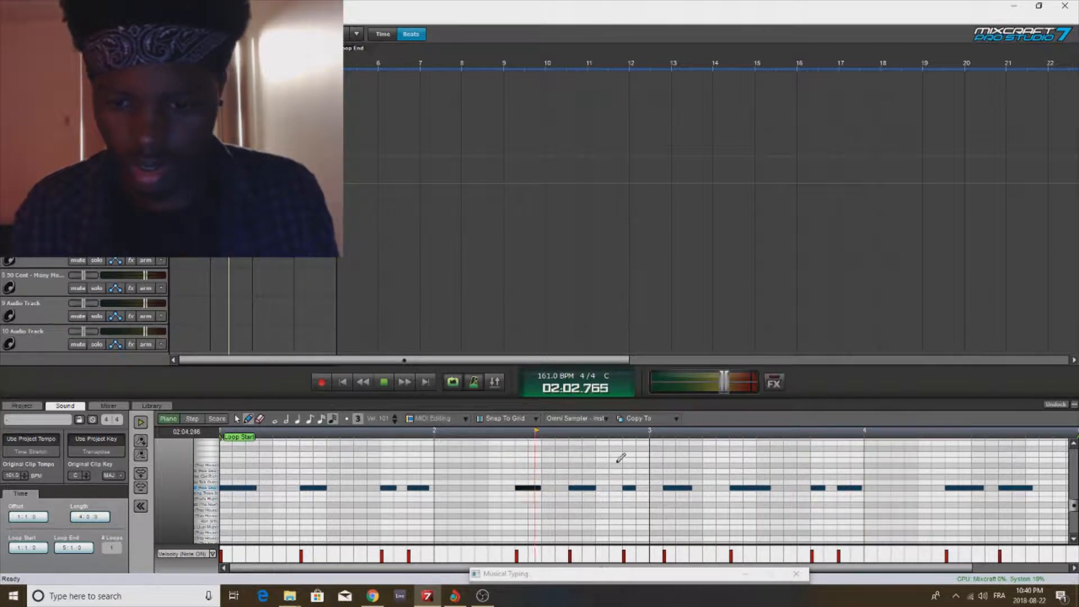
Step: Try the short last note of bar 2 a sixteenth later and a sixteenth earlier
{"action": "left_click", "coordinate": [628, 488]}
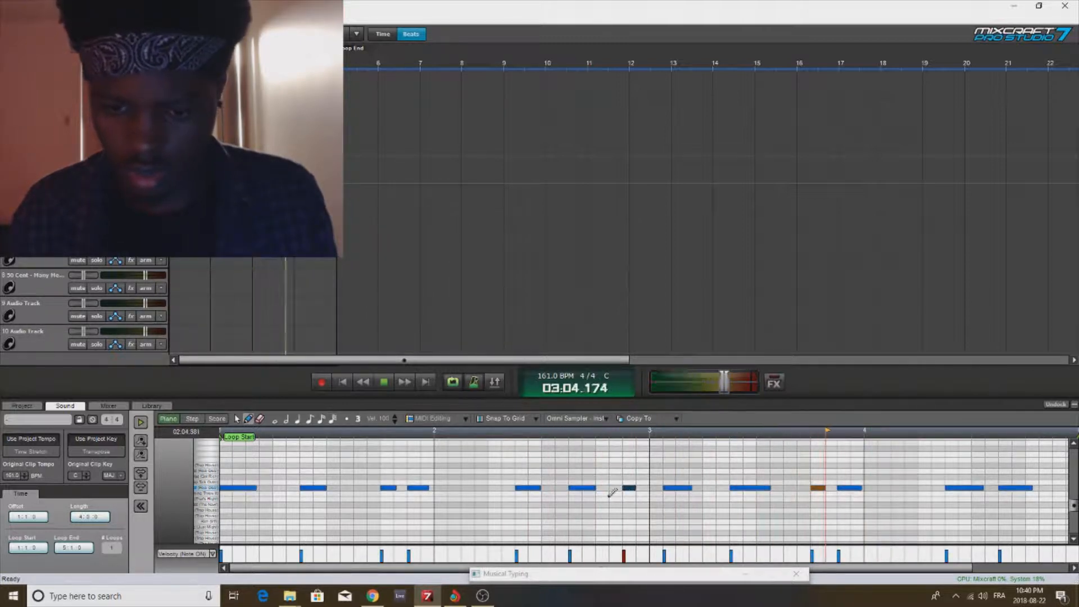
{"action": "left_click_drag", "start_coordinate": [629, 493], "coordinate": [643, 492]}
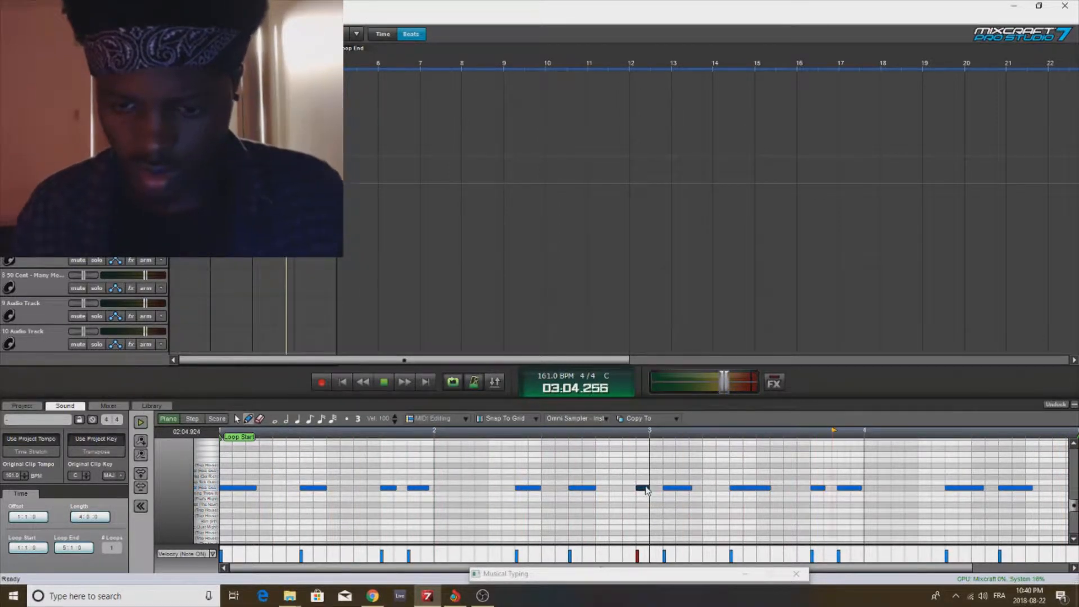
{"action": "left_click_drag", "start_coordinate": [643, 489], "coordinate": [616, 493]}
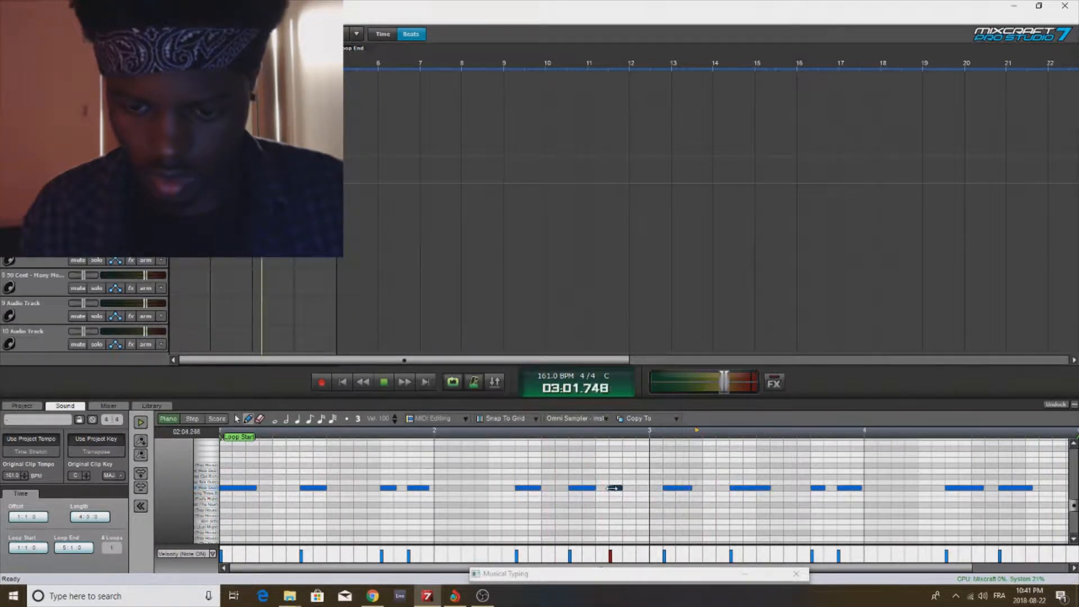
{"action": "left_click_drag", "start_coordinate": [612, 488], "coordinate": [625, 488]}
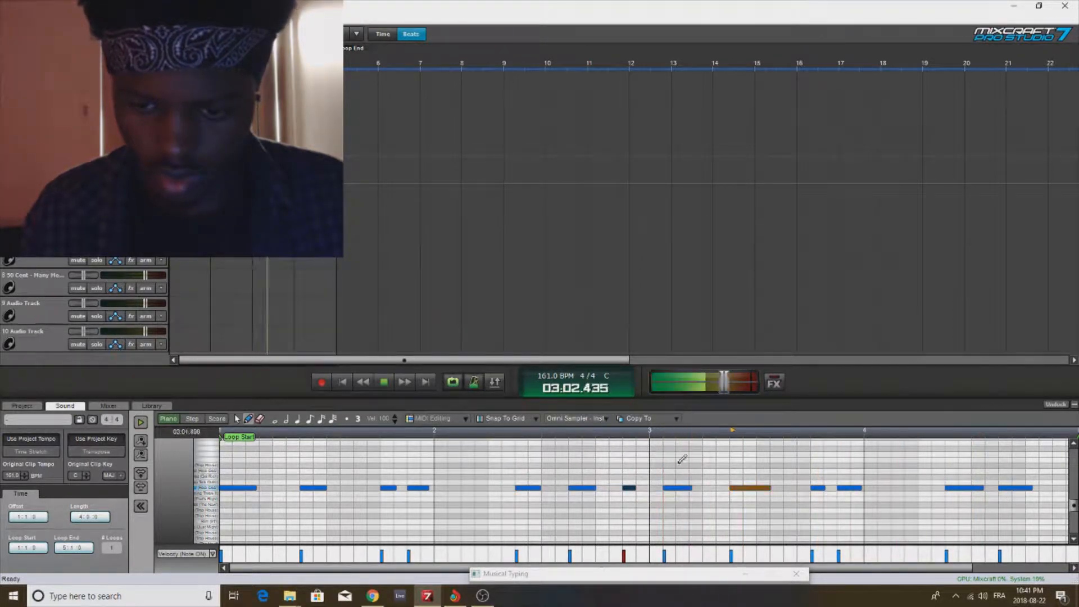
Step: Move the first note of bar 3 to the start of the bar and close the clip's note editor
{"action": "left_click_drag", "start_coordinate": [678, 488], "coordinate": [664, 487]}
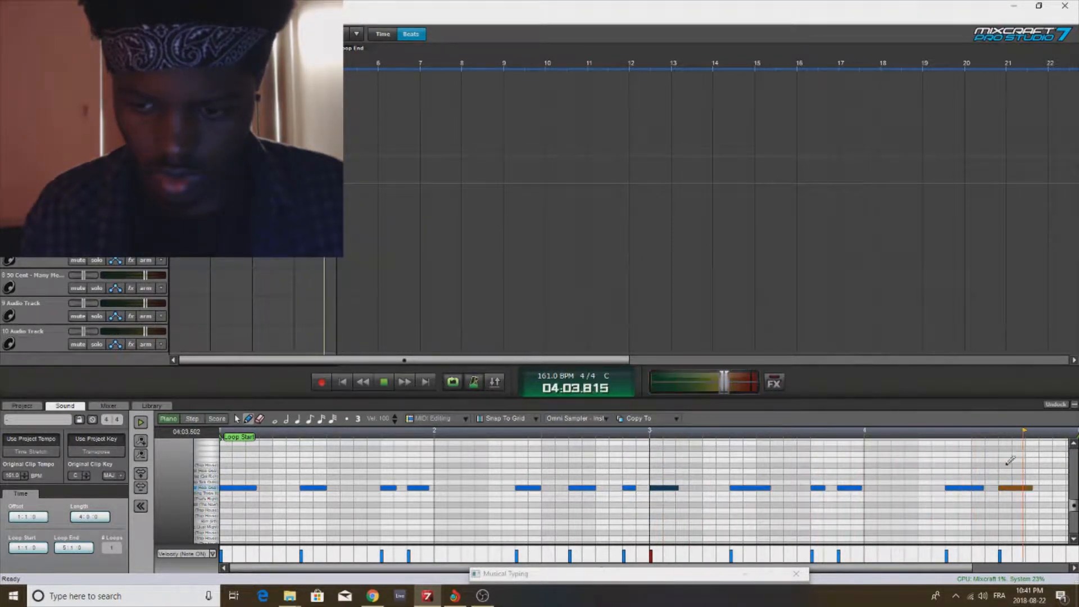
{"action": "left_click", "coordinate": [1072, 404]}
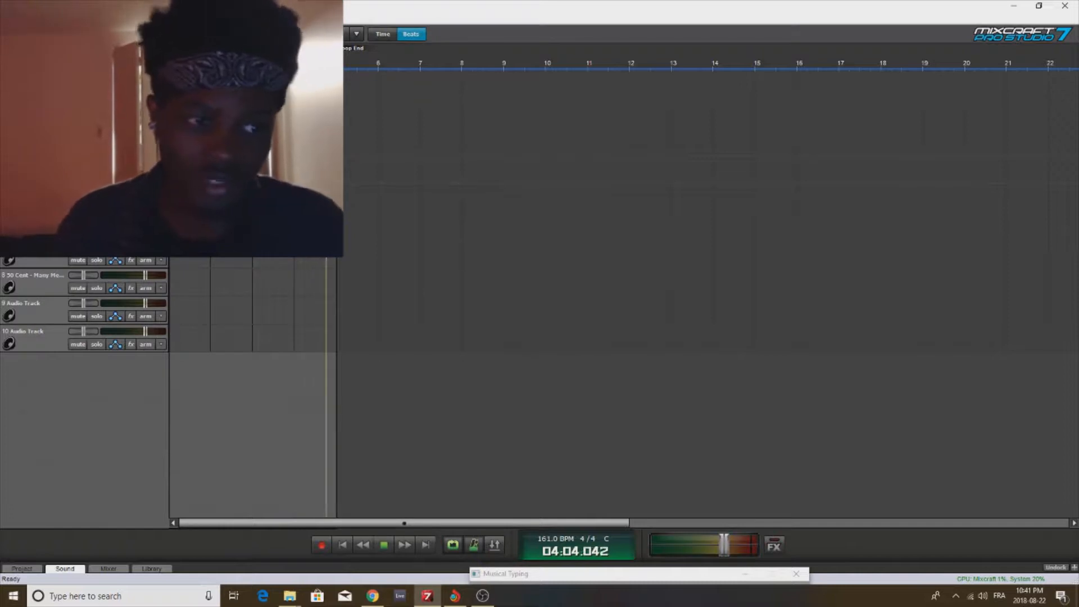
Step: Duplicate the instrument track and place the copy below the other instrument tracks
{"action": "right_click", "coordinate": [32, 258]}
{"action": "left_click", "coordinate": [112, 333]}
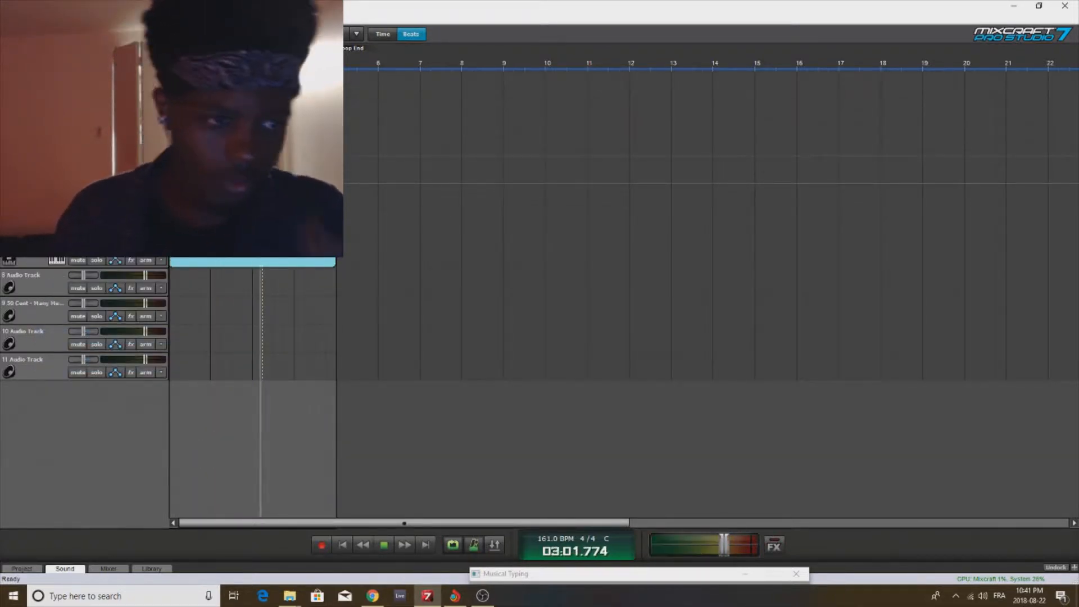
{"action": "left_click_drag", "start_coordinate": [56, 169], "coordinate": [65, 253]}
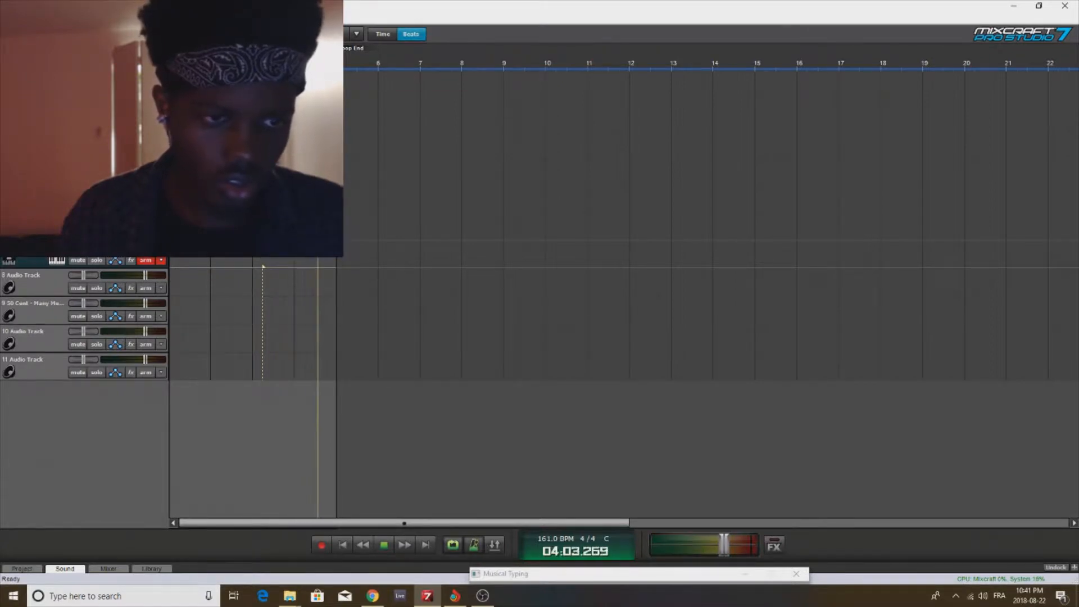
Step: Open the third pattern's clip and place two short Hi-Hat (Trap House) notes in bar 2, three sixteenths apart from beat 2
{"action": "left_click", "coordinate": [200, 170]}
{"action": "double_click", "coordinate": [200, 171]}
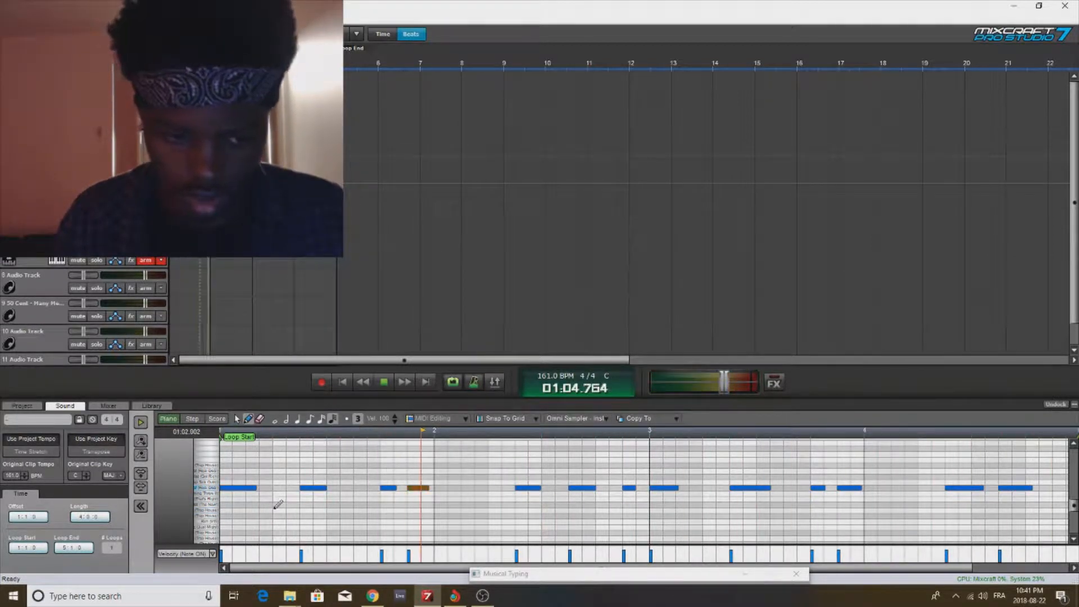
{"action": "left_click", "coordinate": [342, 382]}
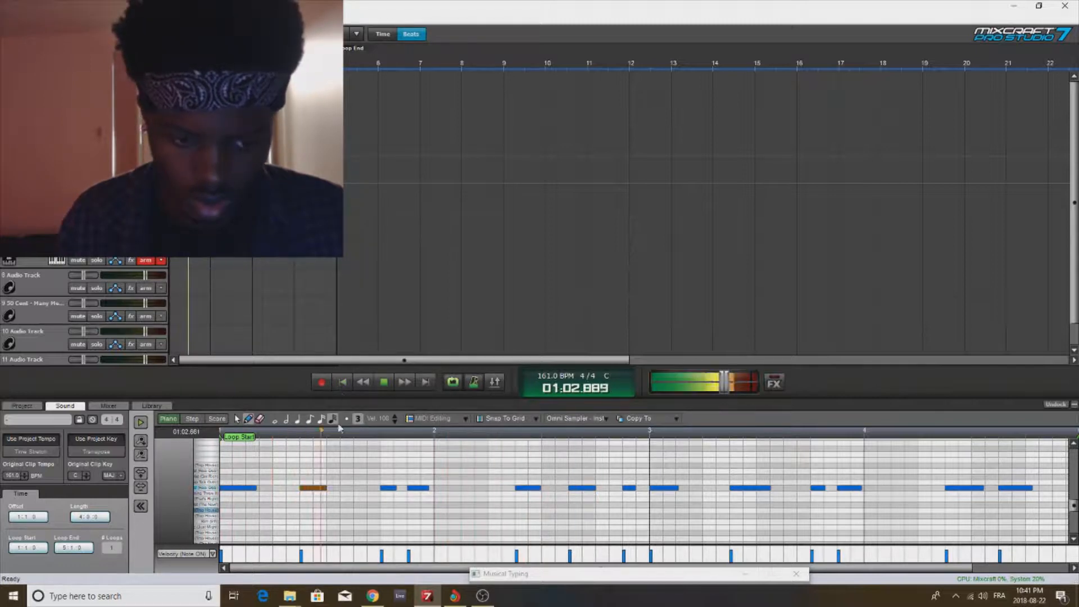
{"action": "left_click", "coordinate": [342, 382]}
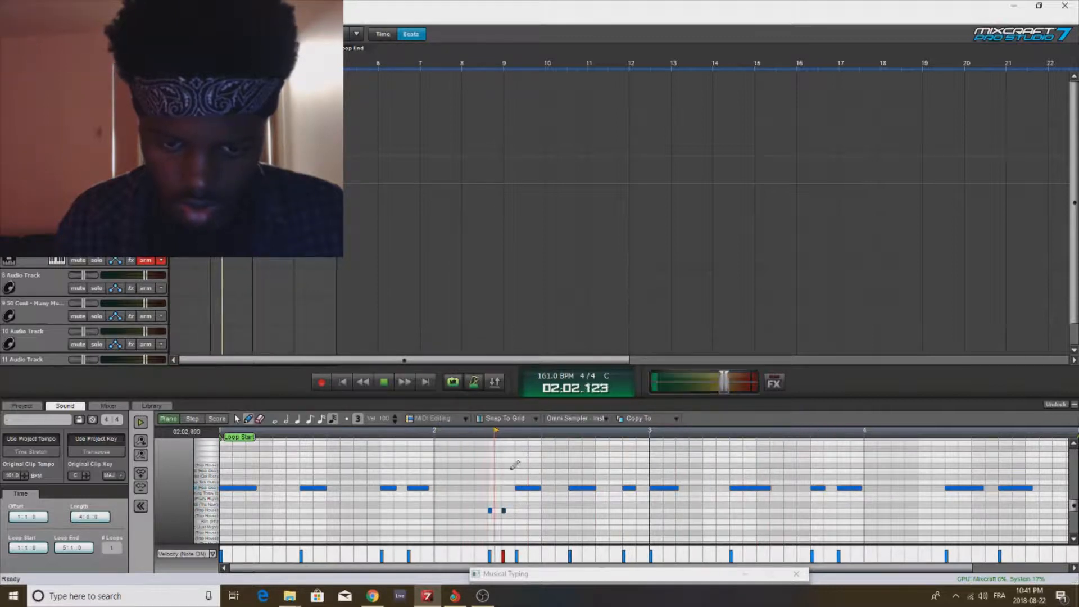
{"action": "left_click_drag", "start_coordinate": [504, 511], "coordinate": [517, 511]}
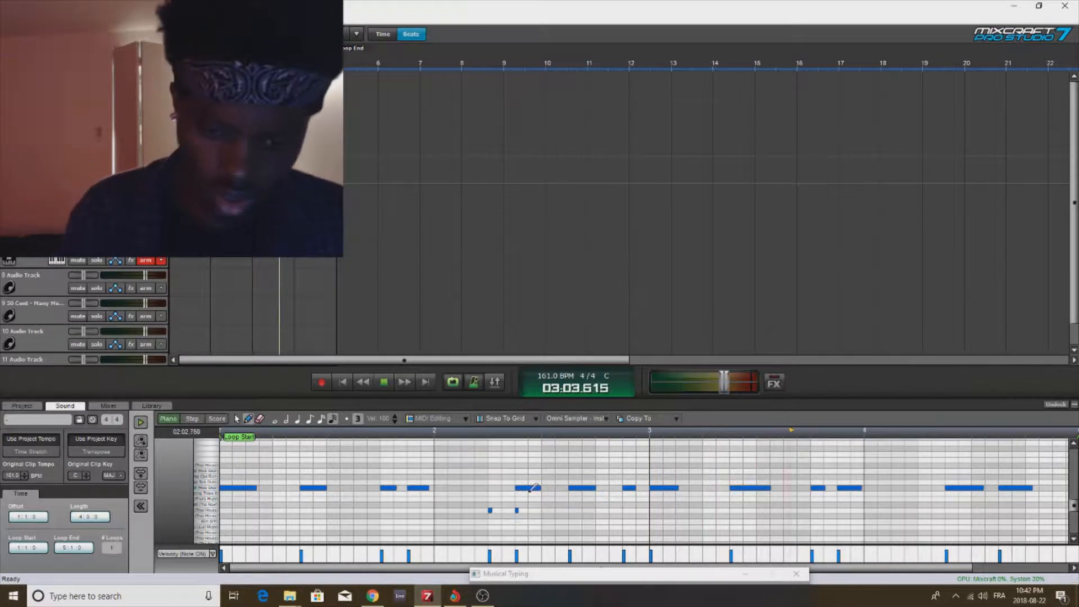
{"action": "left_click_drag", "start_coordinate": [517, 511], "coordinate": [531, 511]}
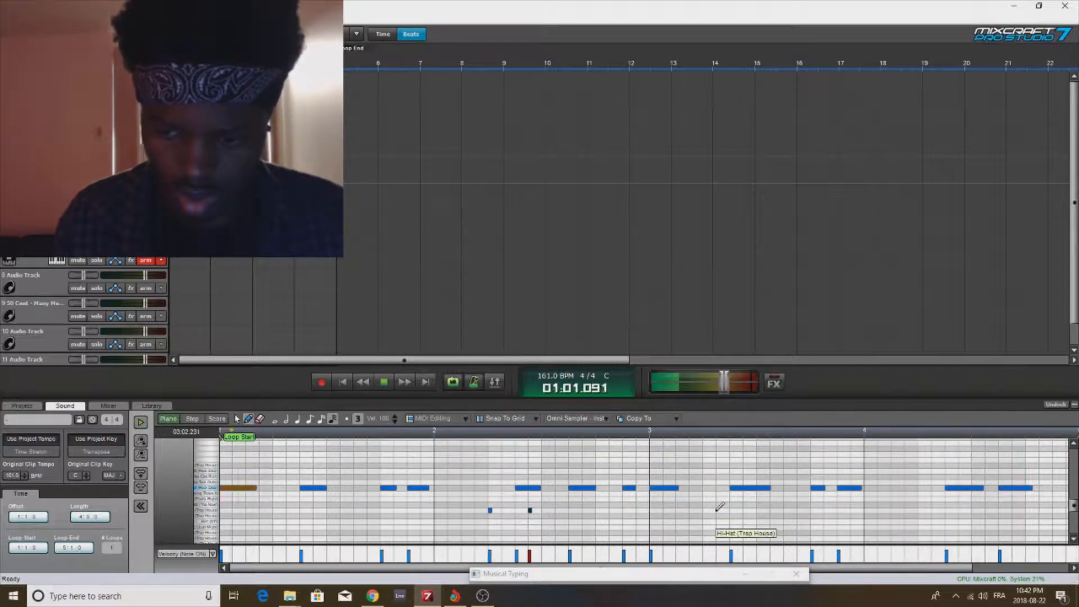
Step: Add short hi-hat notes on beat 2 of bars 1, 3 and 4, with a second hit in bars 3 and 4
{"action": "left_click", "coordinate": [920, 510]}
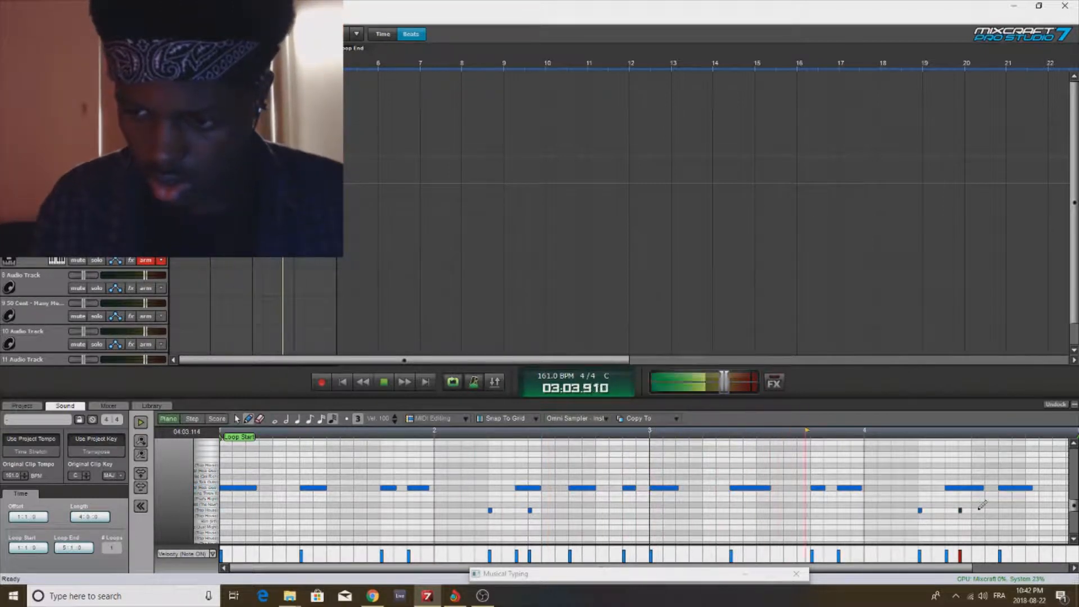
{"action": "left_click", "coordinate": [960, 510]}
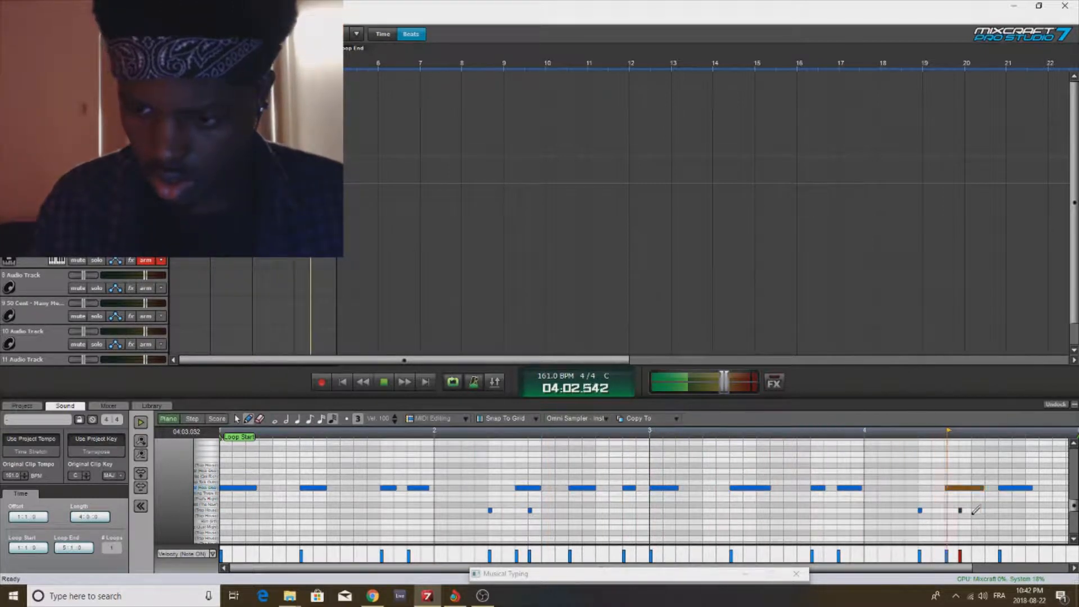
{"action": "left_click", "coordinate": [705, 510]}
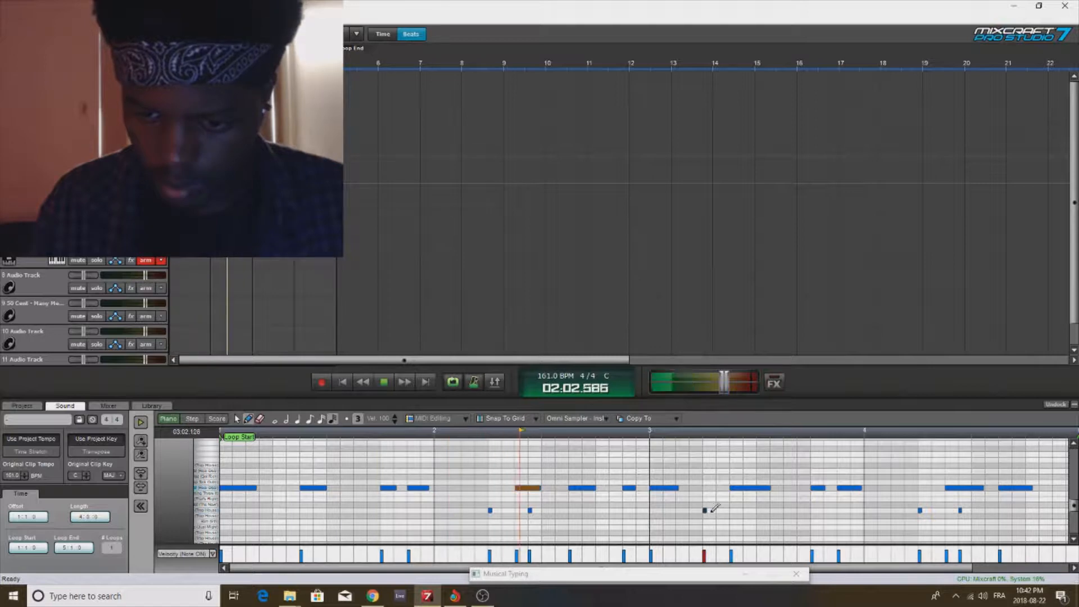
{"action": "left_click", "coordinate": [718, 511]}
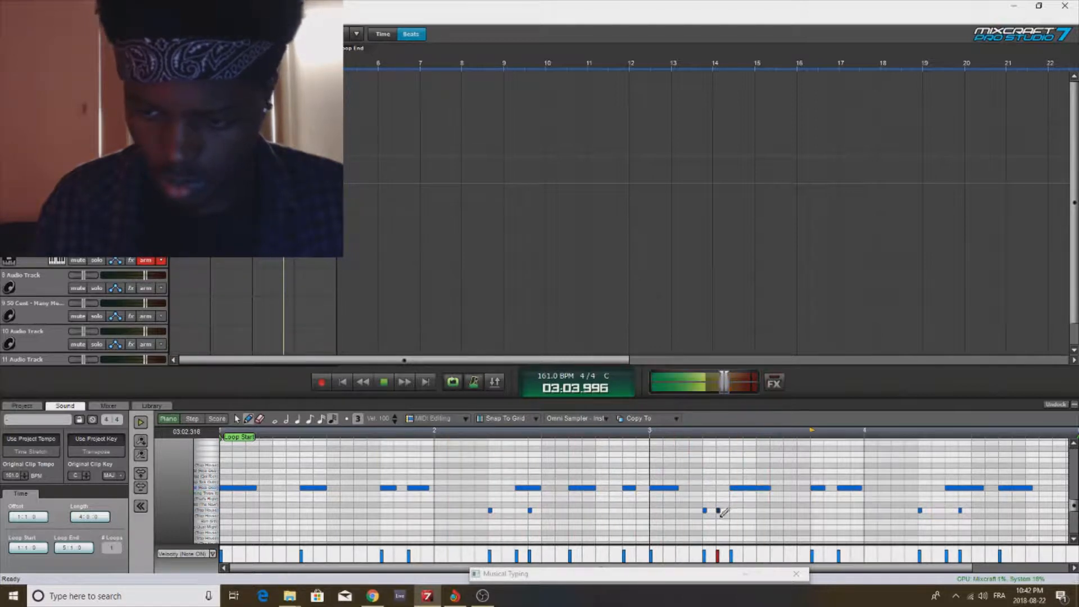
{"action": "left_click", "coordinate": [275, 510]}
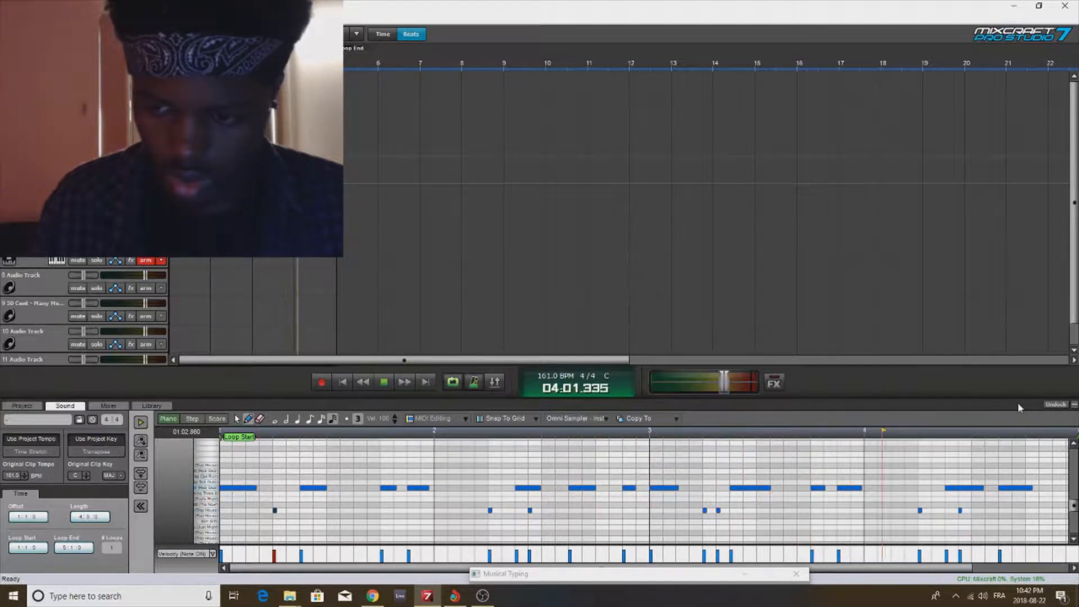
{"action": "left_click", "coordinate": [1073, 405]}
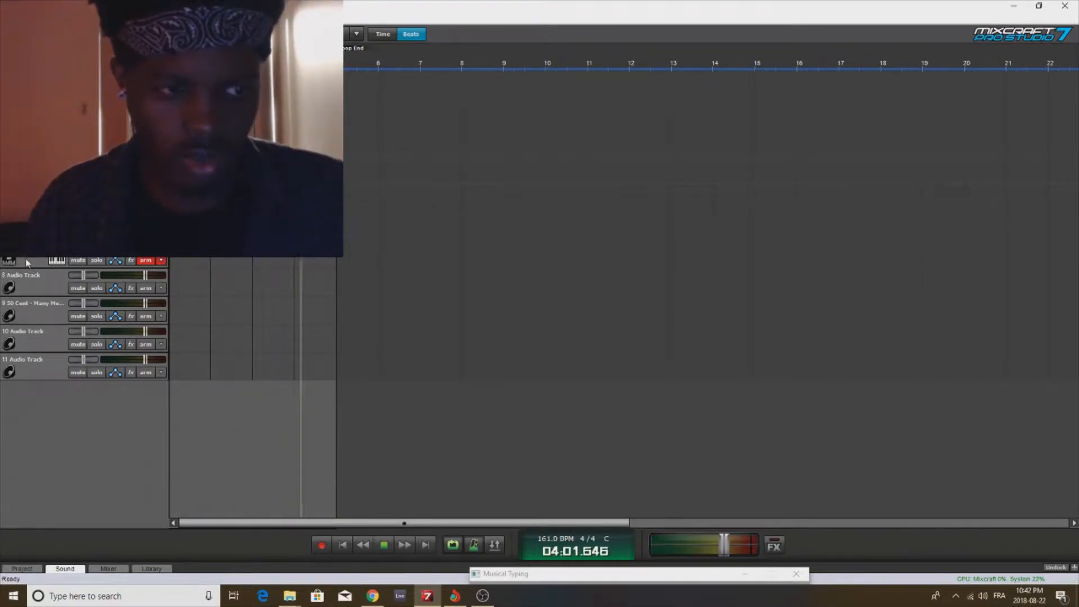
Step: Move the empty duplicated track higher among the instrument tracks and play the loop from bar 4
{"action": "left_click_drag", "start_coordinate": [28, 262], "coordinate": [29, 219]}
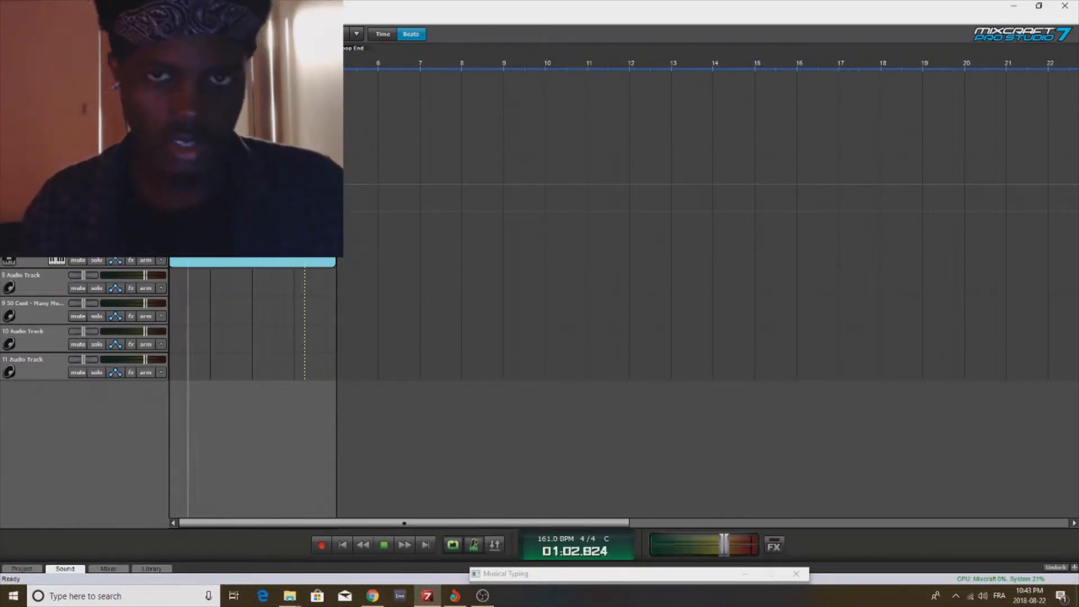
{"action": "key", "text": "space"}
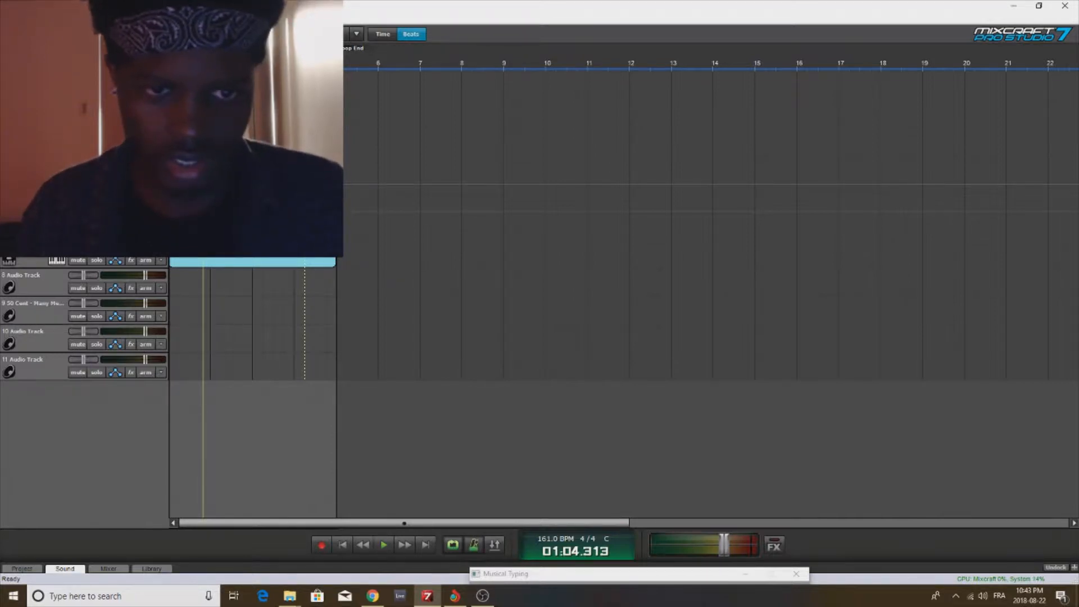
{"action": "left_click", "coordinate": [314, 141]}
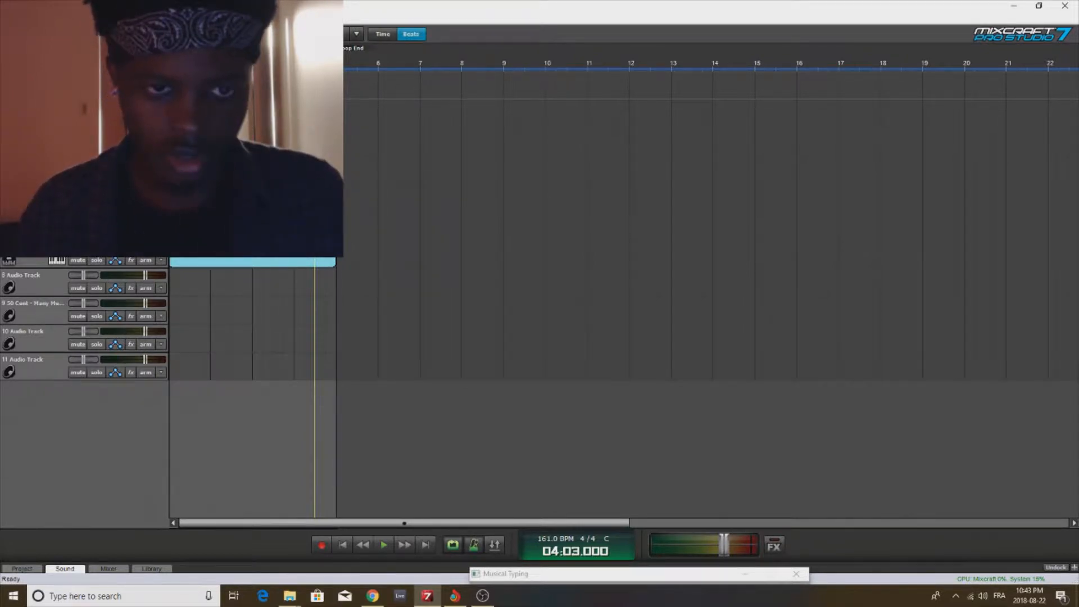
{"action": "key", "text": "space"}
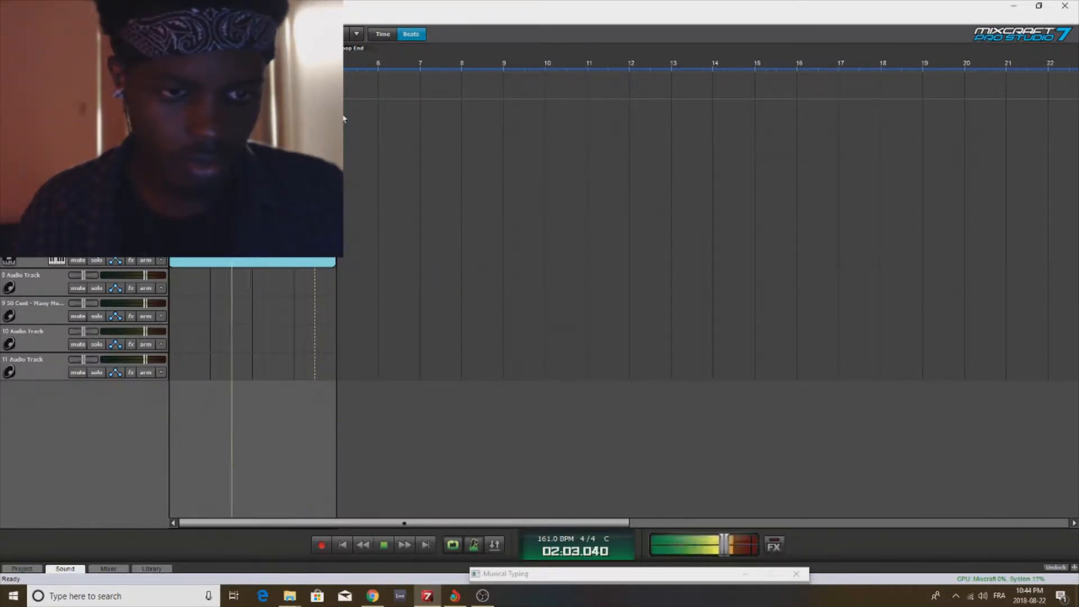
Step: Record the fourth sampler pattern over the loop and delete the surplus clip from the take
{"action": "left_click", "coordinate": [318, 549]}
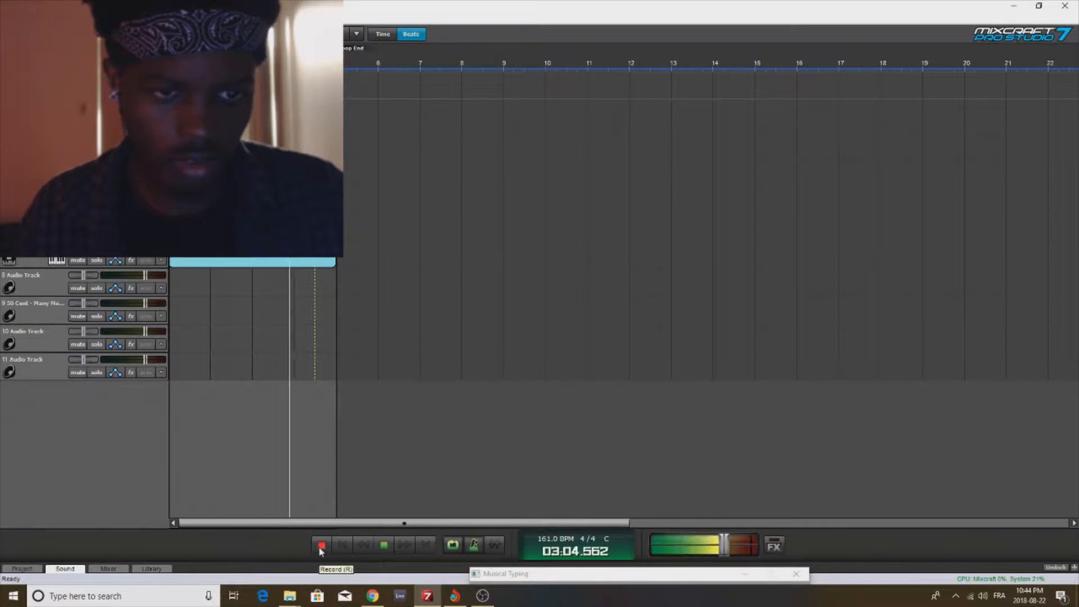
{"action": "left_click", "coordinate": [321, 548]}
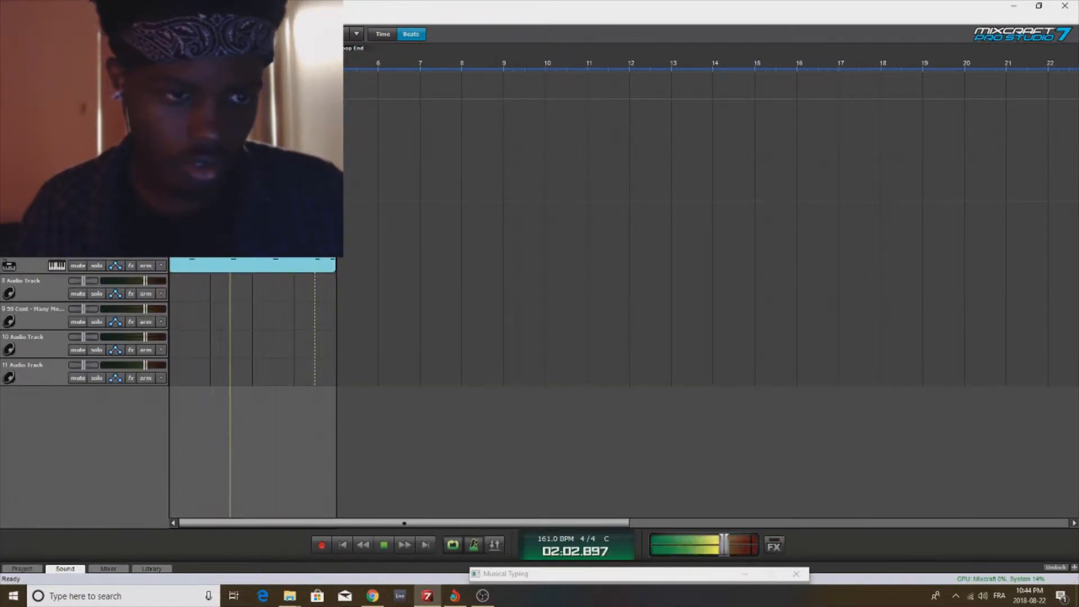
{"action": "left_click", "coordinate": [180, 203]}
{"action": "key", "text": "Delete"}
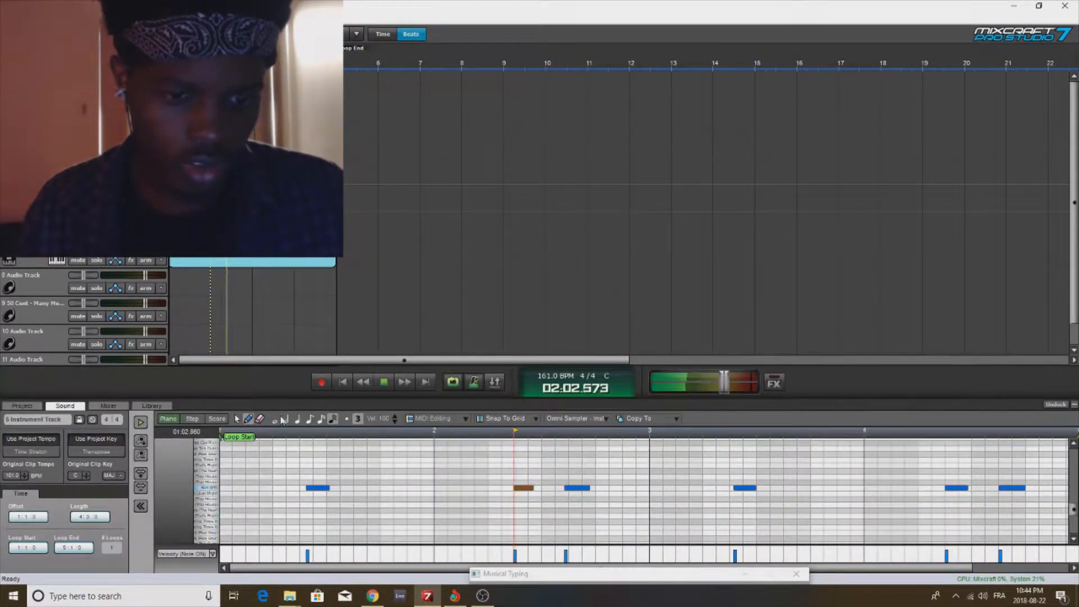
Step: Quantize all notes in the fourth pattern
{"action": "left_click", "coordinate": [292, 432]}
{"action": "key", "text": "ctrl+a"}
{"action": "left_click", "coordinate": [465, 422]}
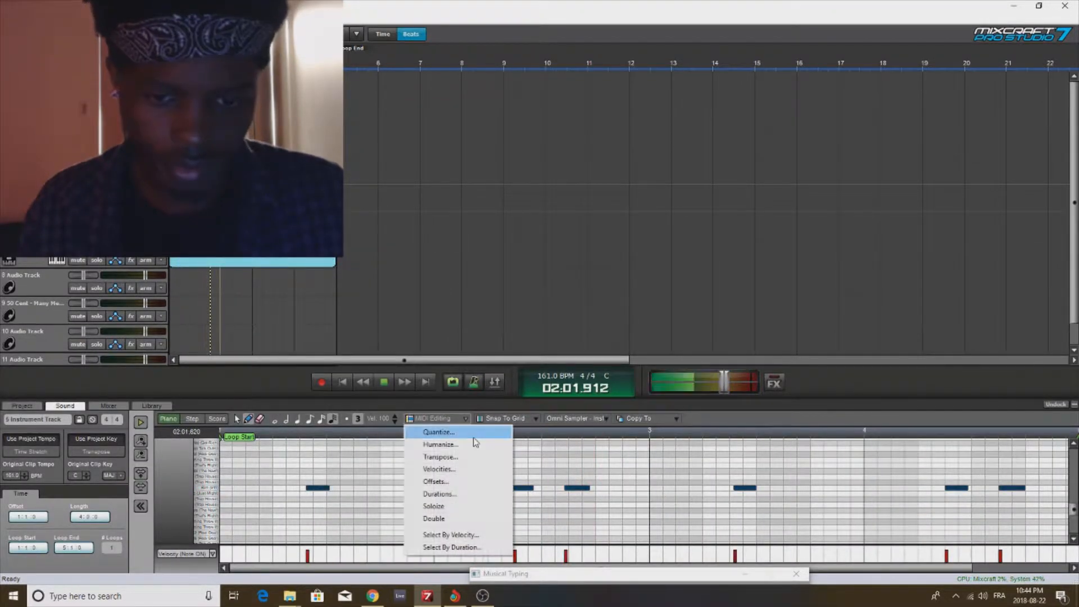
{"action": "left_click", "coordinate": [475, 434]}
{"action": "left_click", "coordinate": [553, 354]}
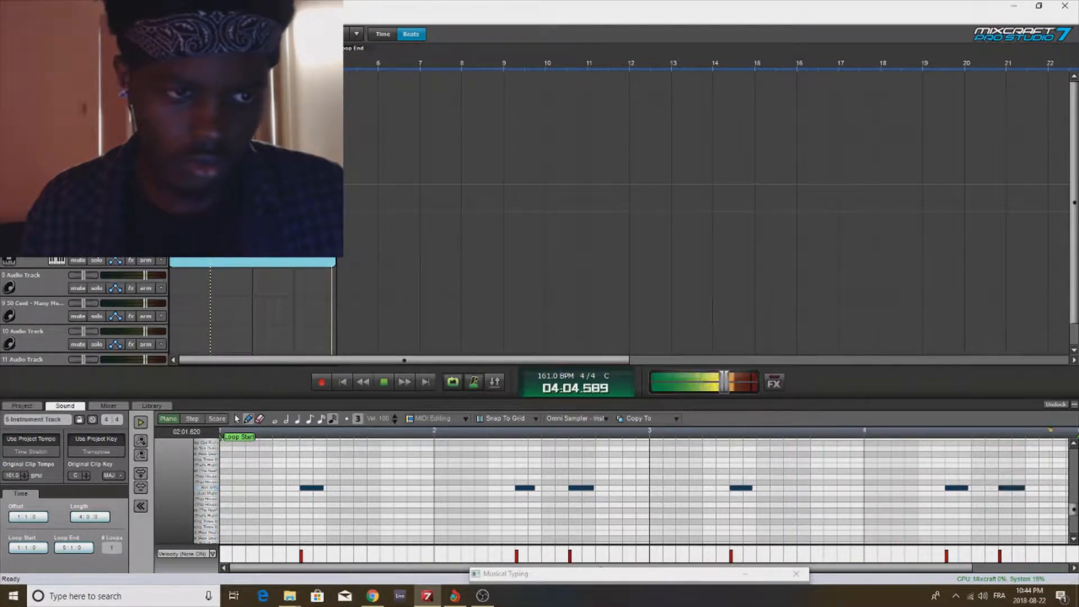
Step: Duplicate the instrument track, remove the copied clip from the new track, and arm it for recording
{"action": "right_click", "coordinate": [29, 261]}
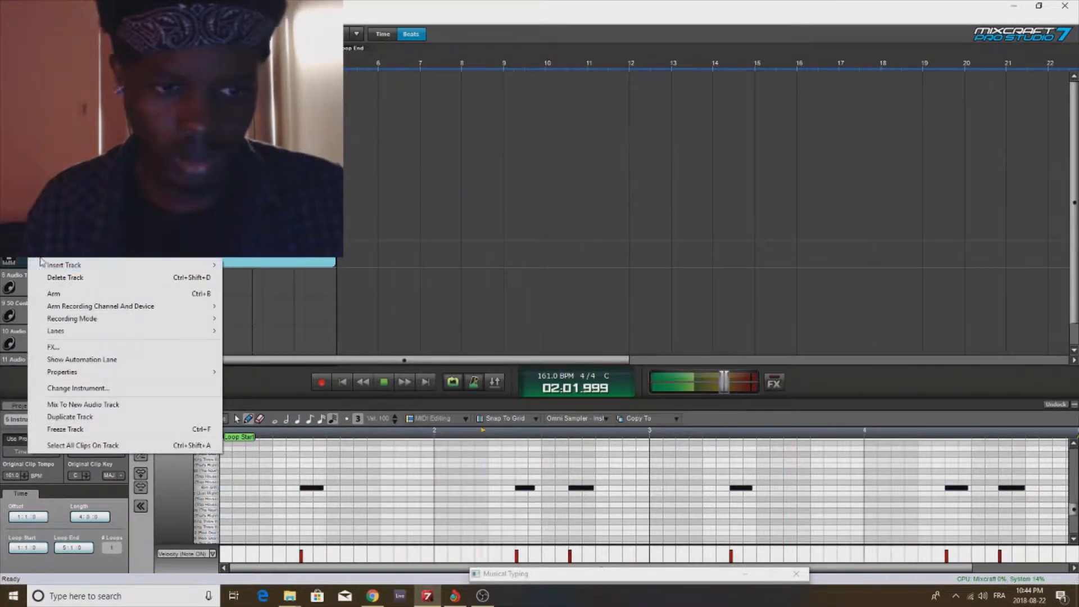
{"action": "left_click", "coordinate": [102, 419]}
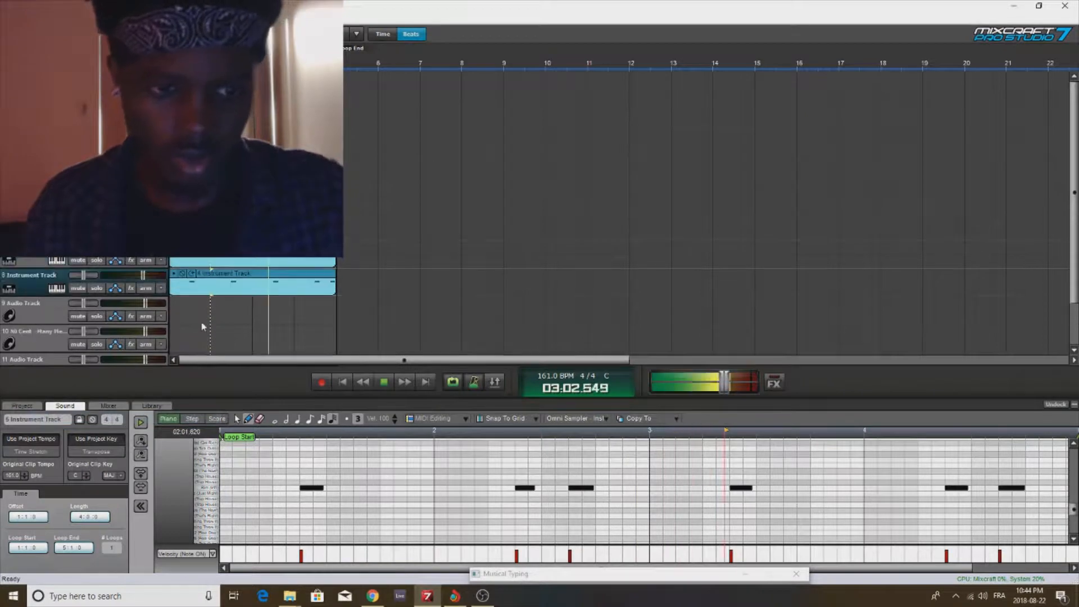
{"action": "left_click", "coordinate": [242, 280]}
{"action": "key", "text": "Delete"}
{"action": "left_click", "coordinate": [145, 288]}
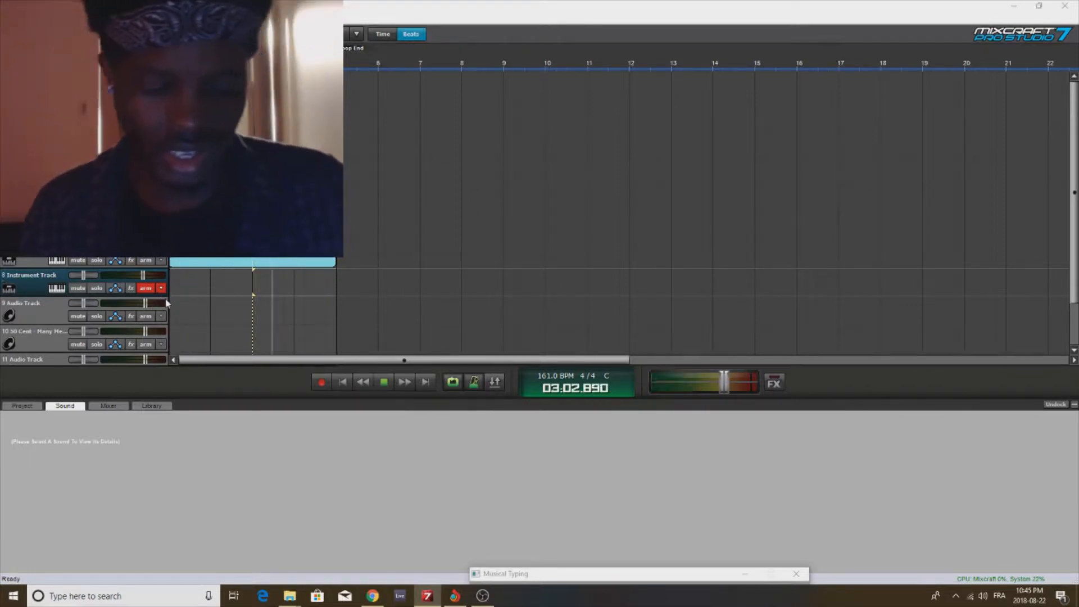
Step: Save the project as a Mixcraft project named "Kane" in the IF folder
{"action": "key", "text": "ctrl+s"}
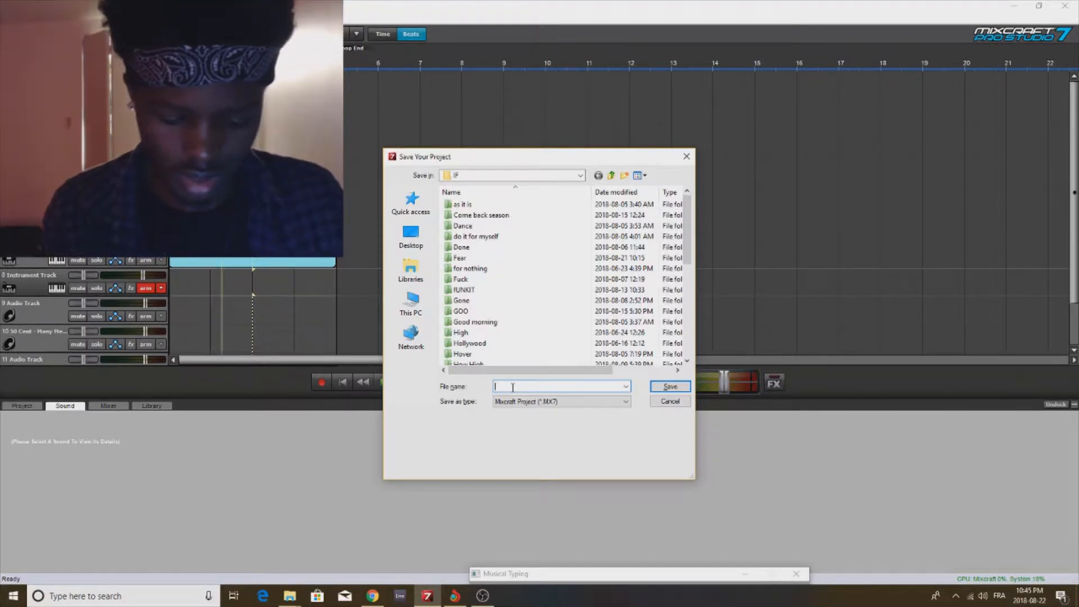
{"action": "type", "text": "Kane"}
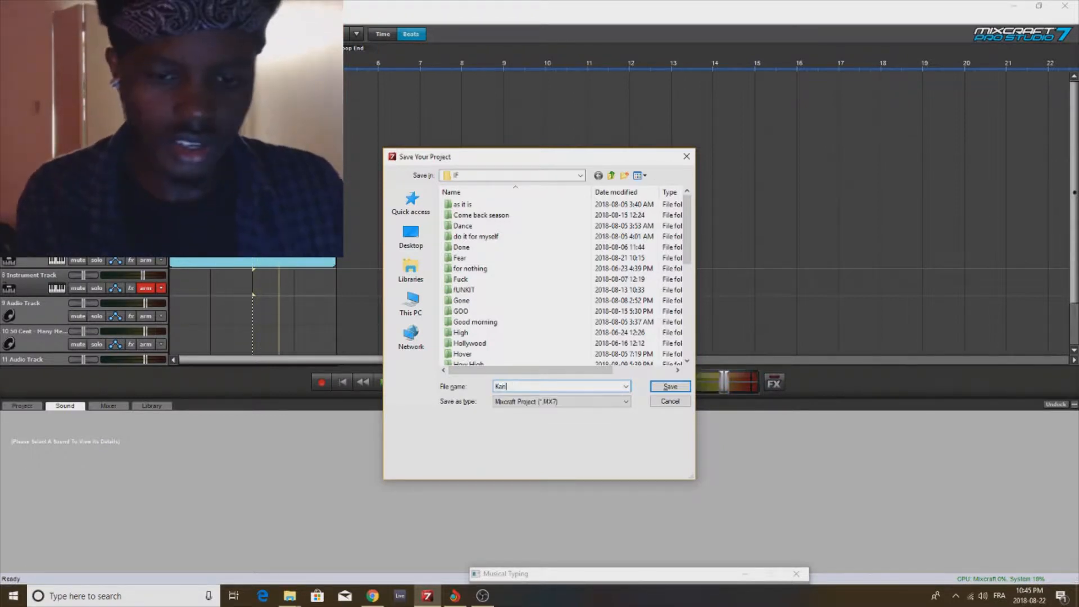
{"action": "left_click", "coordinate": [671, 386]}
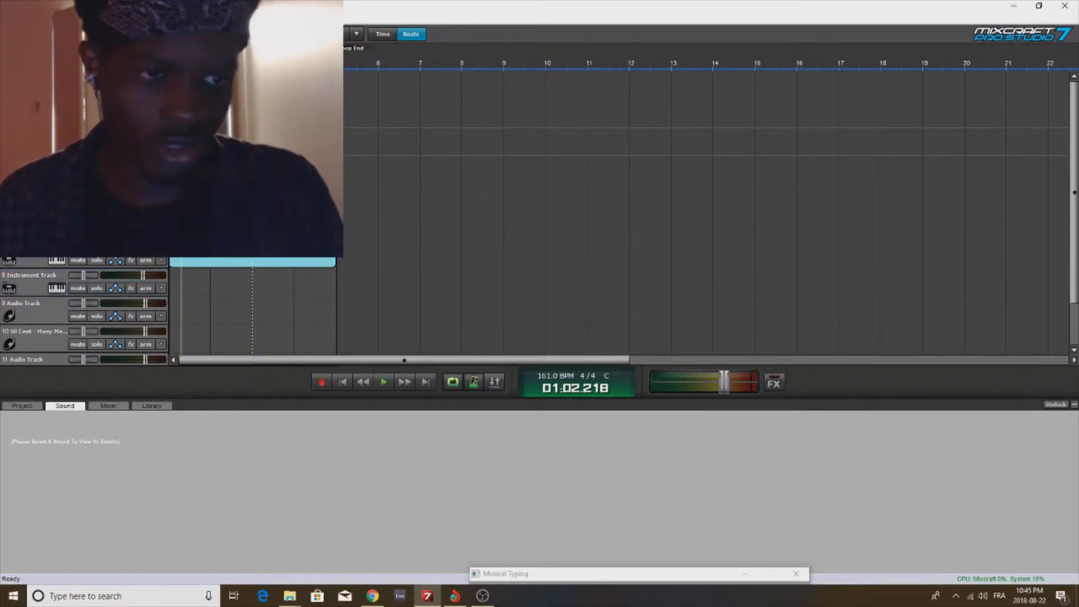
Step: Search the track's instrument presets for "omnisphere" and load Omnisphere
{"action": "left_click", "coordinate": [57, 148]}
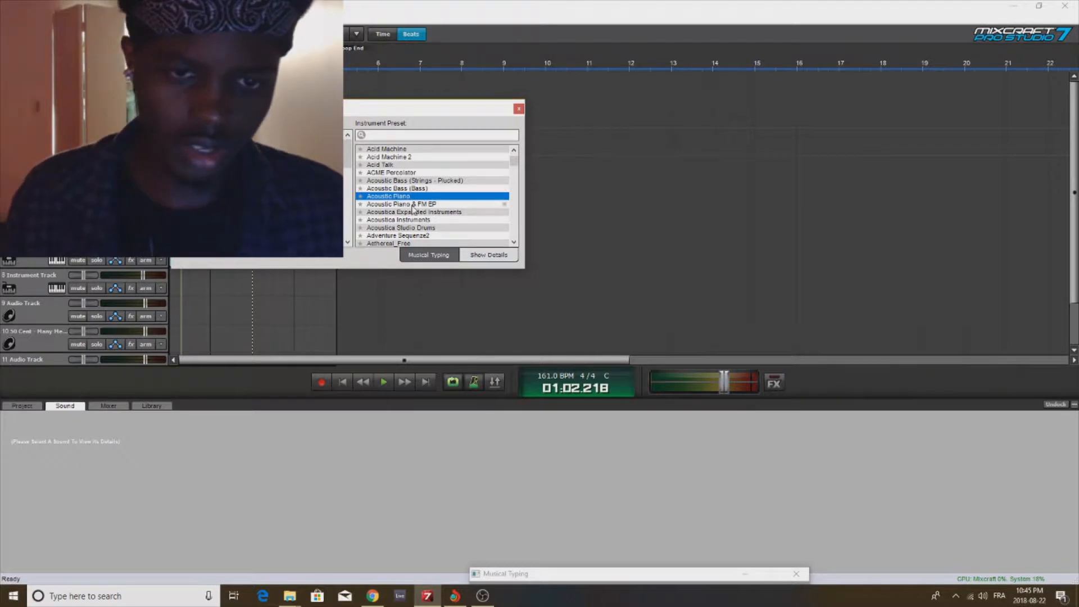
{"action": "left_click", "coordinate": [377, 135]}
{"action": "type", "text": "omnisphere"}
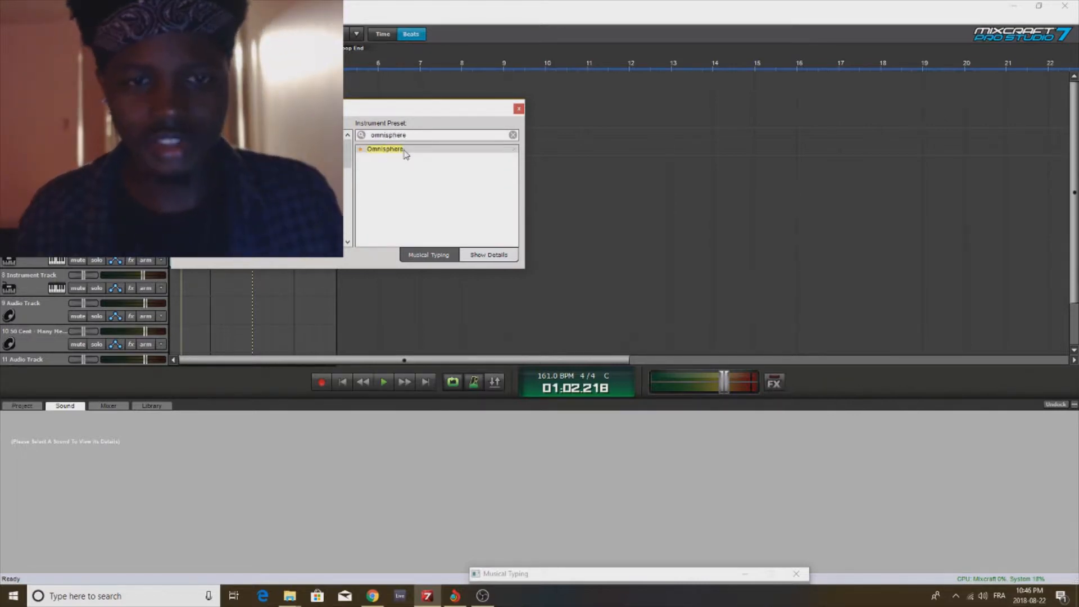
{"action": "double_click", "coordinate": [404, 149]}
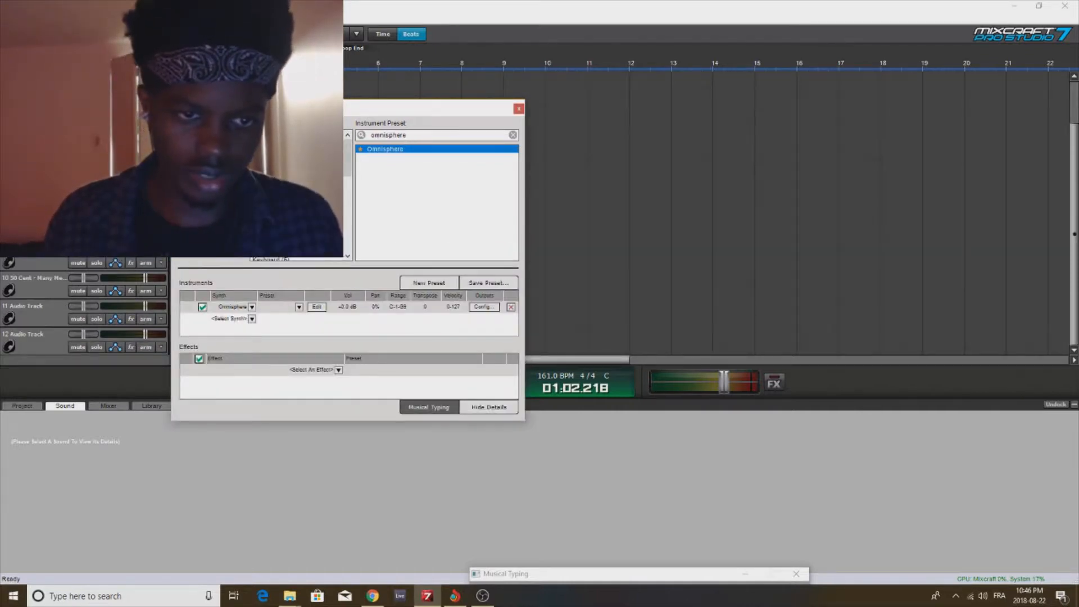
Step: Clear the preset search and look through the favorite and full instrument preset lists for another sound
{"action": "key", "text": "BackSpace"}
{"action": "key", "text": "BackSpace"}
{"action": "key", "text": "BackSpace"}
{"action": "key", "text": "BackSpace"}
{"action": "key", "text": "BackSpace"}
{"action": "key", "text": "BackSpace"}
{"action": "key", "text": "BackSpace"}
{"action": "key", "text": "BackSpace"}
{"action": "key", "text": "BackSpace"}
{"action": "key", "text": "BackSpace"}
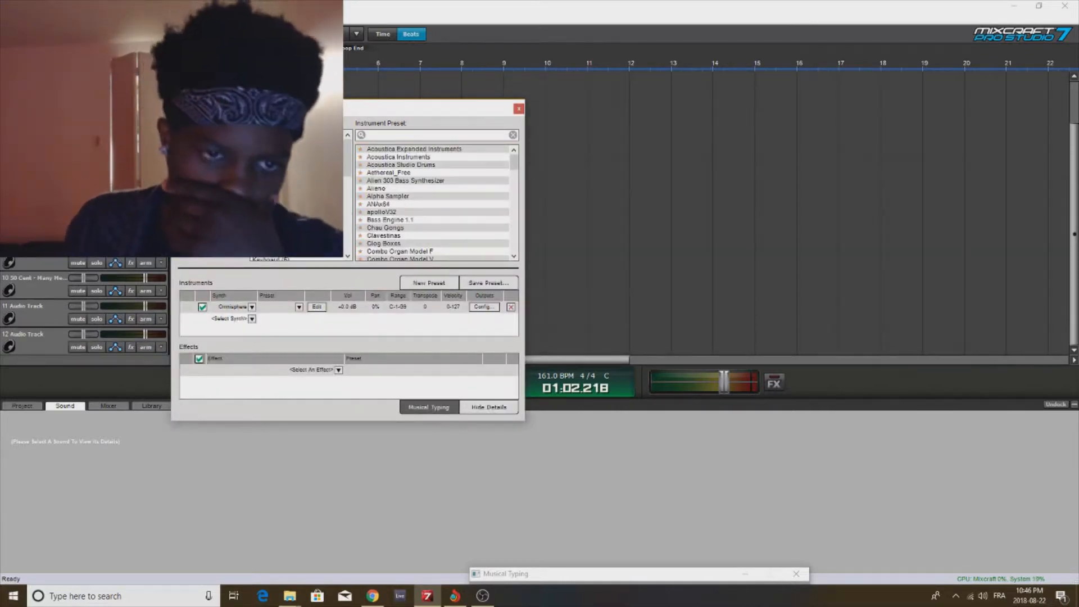
{"action": "left_click", "coordinate": [275, 142]}
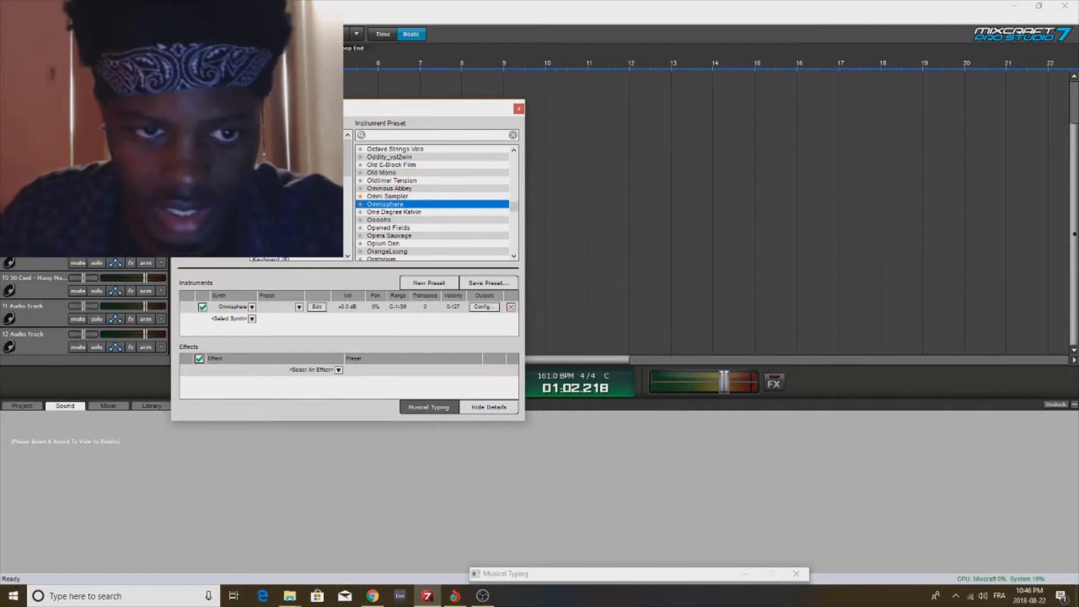
{"action": "left_click", "coordinate": [281, 142]}
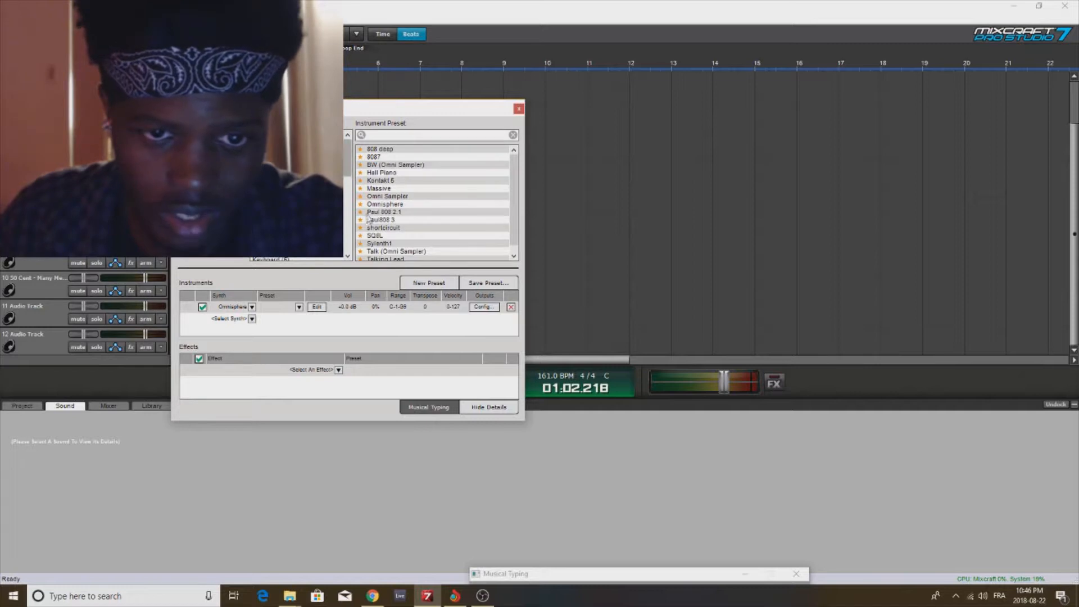
{"action": "left_click", "coordinate": [281, 134]}
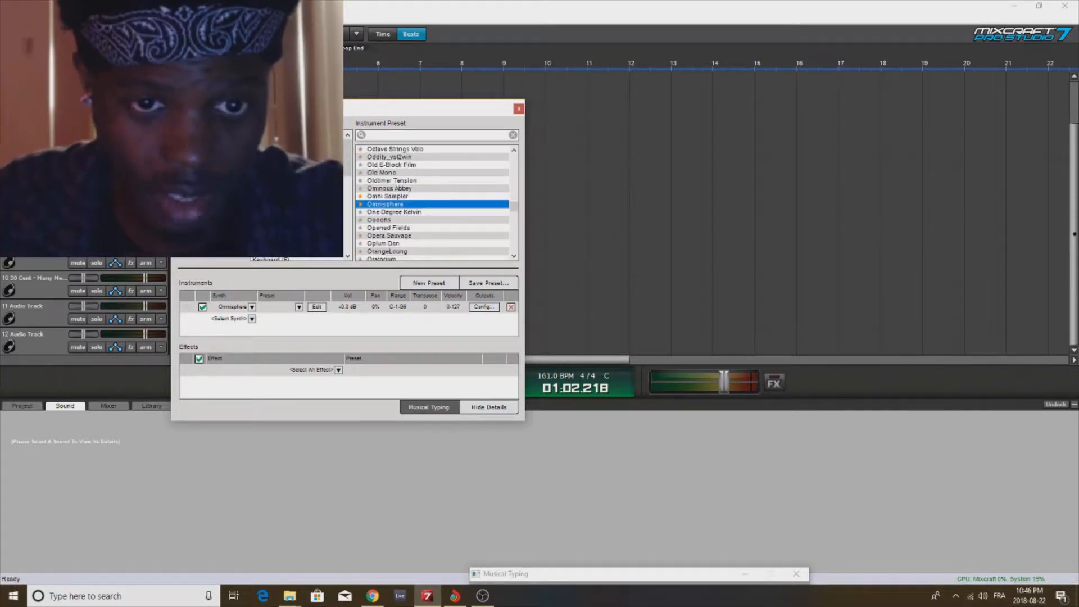
{"action": "scroll", "coordinate": [409, 224], "scroll_direction": "down", "scroll_amount": 6}
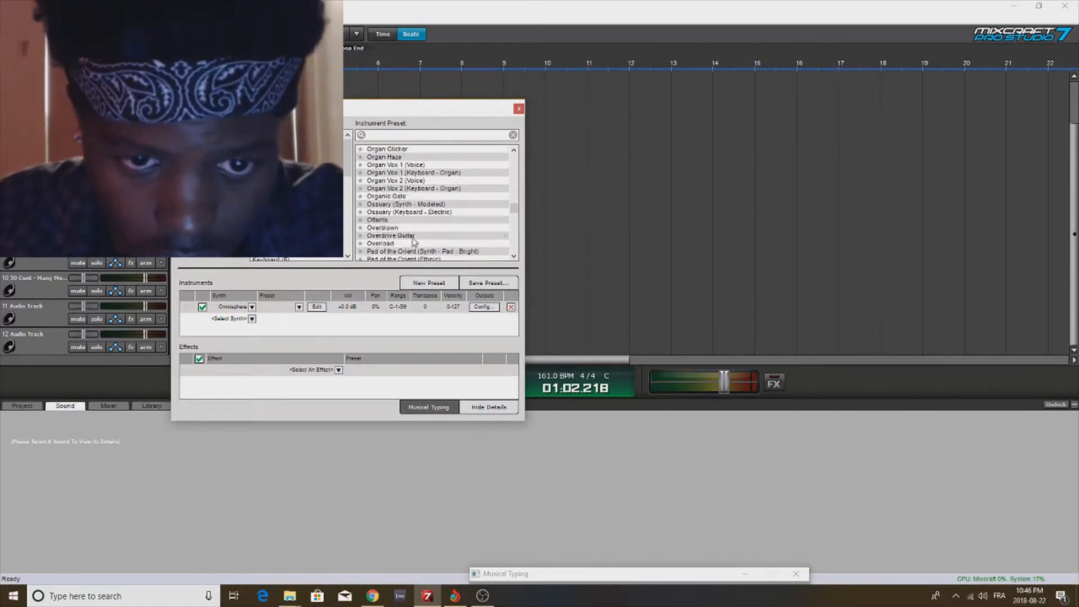
{"action": "scroll", "coordinate": [411, 236], "scroll_direction": "down", "scroll_amount": 4}
{"action": "scroll", "coordinate": [416, 240], "scroll_direction": "down", "scroll_amount": 6}
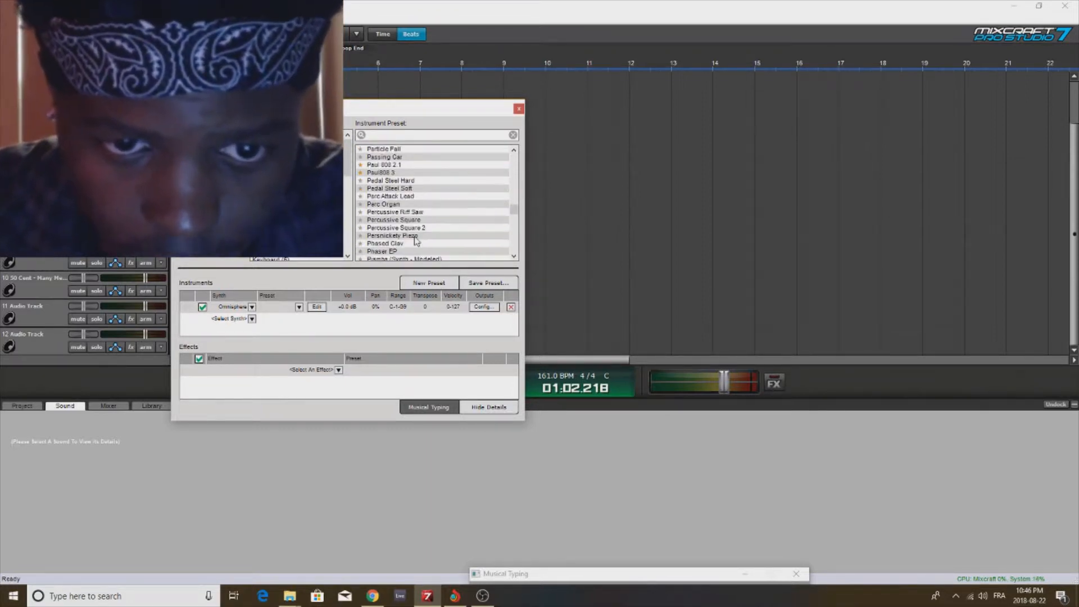
{"action": "scroll", "coordinate": [416, 240], "scroll_direction": "down", "scroll_amount": 8}
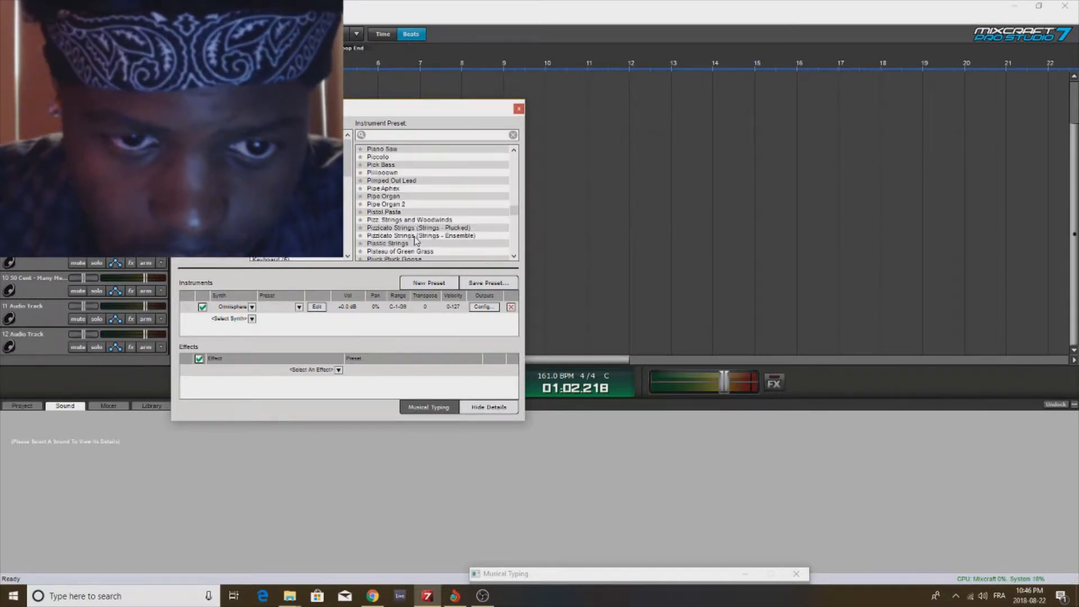
{"action": "scroll", "coordinate": [416, 240], "scroll_direction": "down", "scroll_amount": 5}
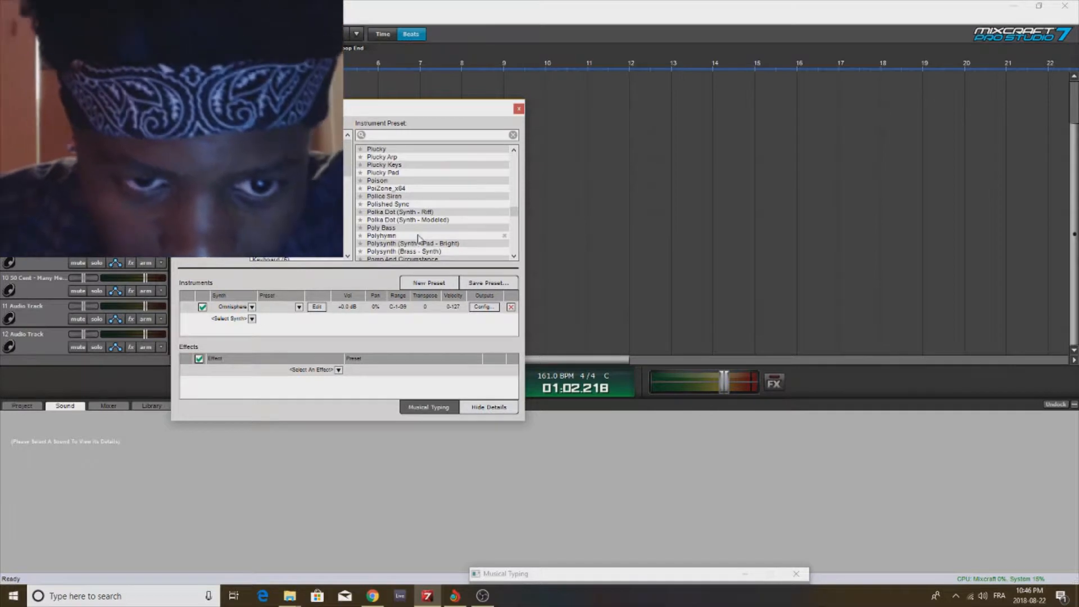
{"action": "scroll", "coordinate": [417, 239], "scroll_direction": "down", "scroll_amount": 3}
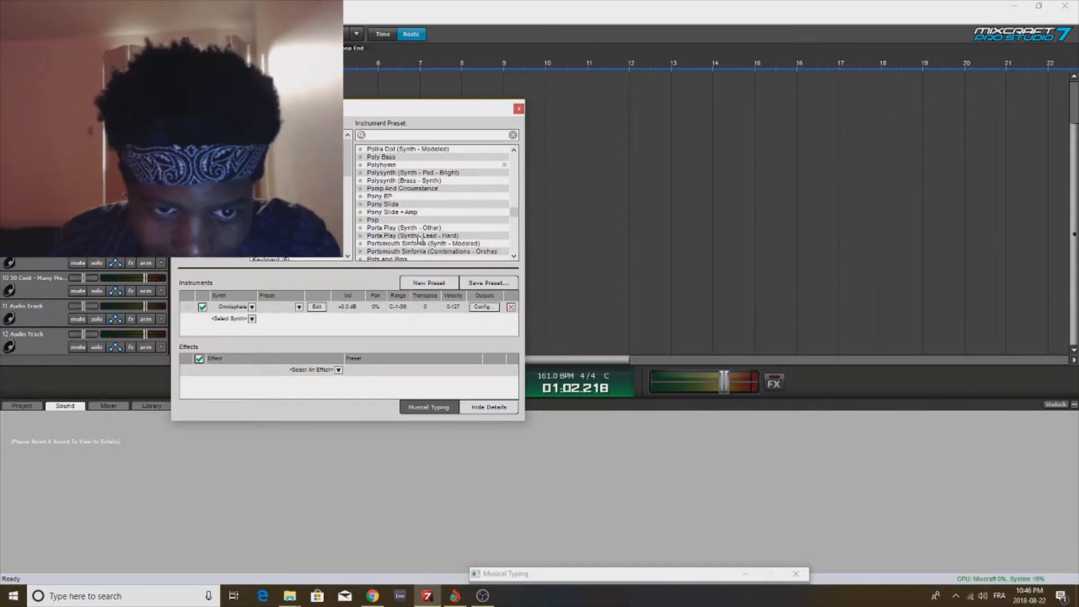
{"action": "scroll", "coordinate": [419, 240], "scroll_direction": "down", "scroll_amount": 3}
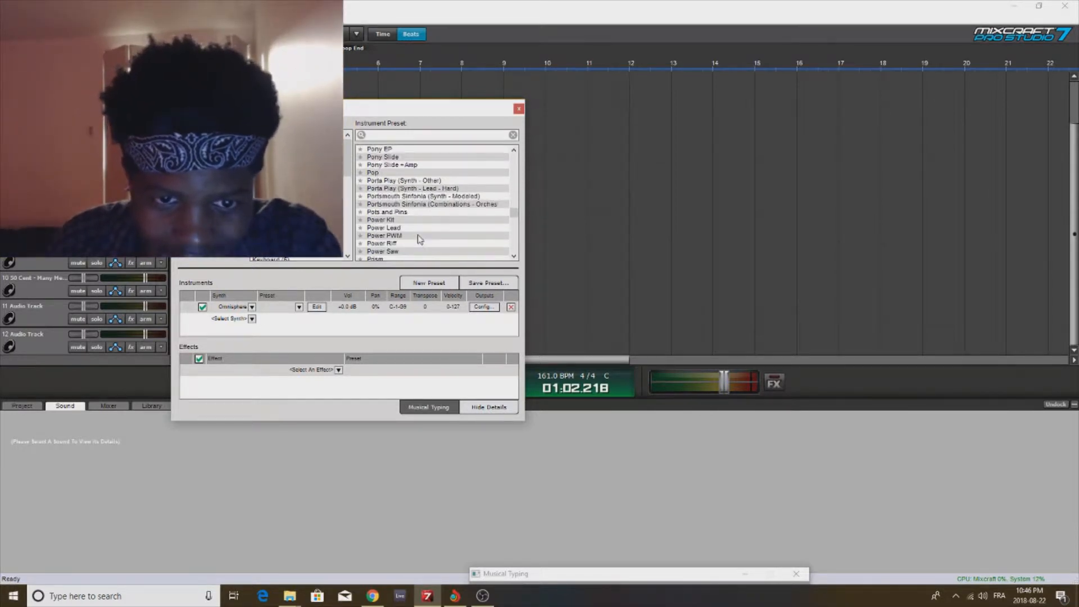
{"action": "scroll", "coordinate": [417, 240], "scroll_direction": "down", "scroll_amount": 3}
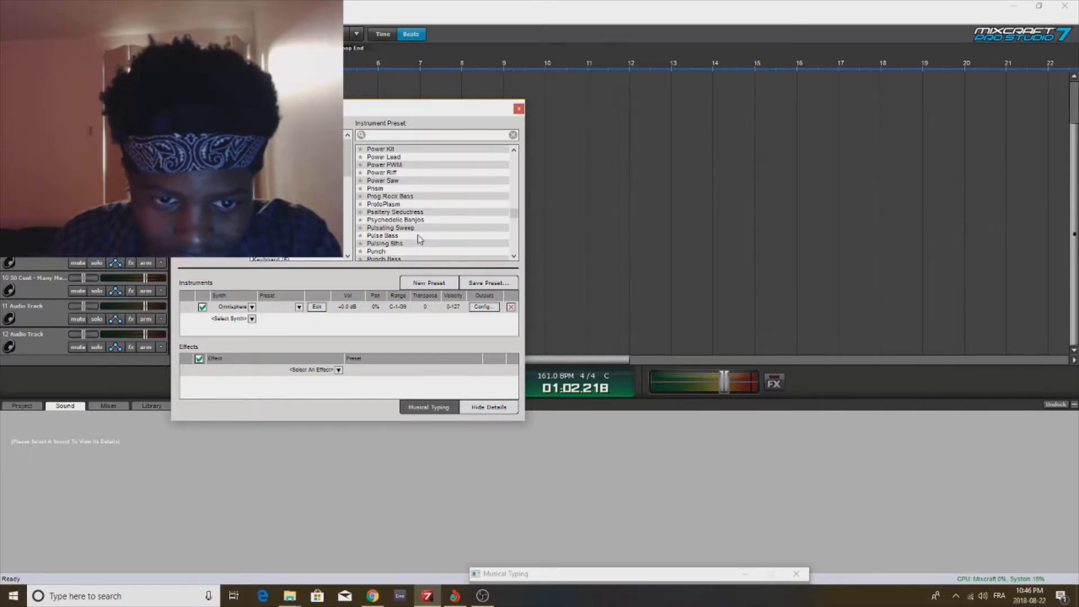
{"action": "scroll", "coordinate": [417, 237], "scroll_direction": "down", "scroll_amount": 1}
{"action": "scroll", "coordinate": [418, 240], "scroll_direction": "down", "scroll_amount": 3}
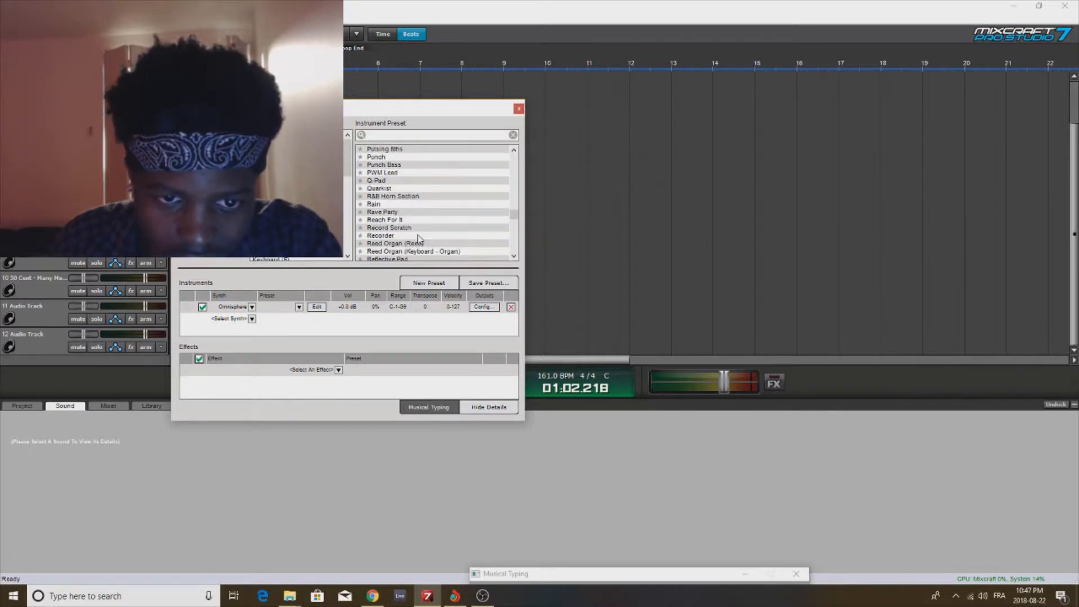
{"action": "scroll", "coordinate": [417, 239], "scroll_direction": "down", "scroll_amount": 6}
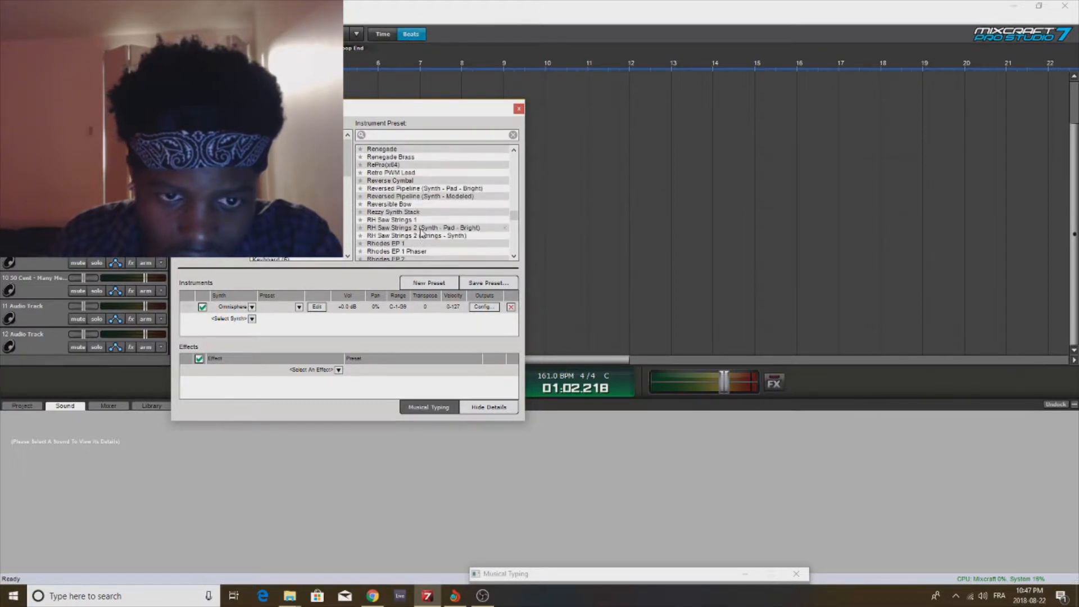
{"action": "scroll", "coordinate": [422, 231], "scroll_direction": "down", "scroll_amount": 4}
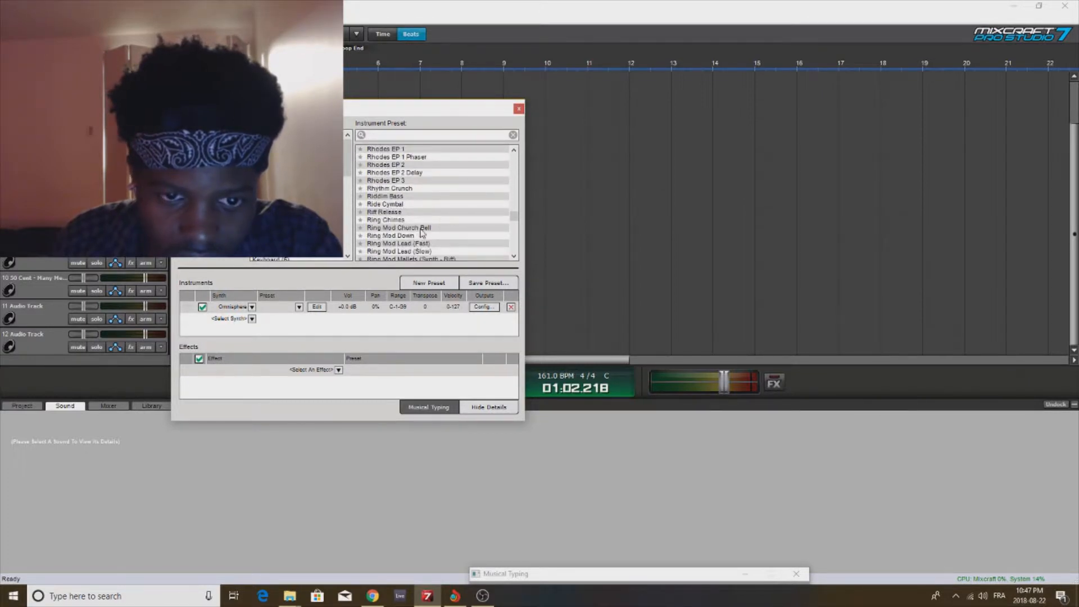
Step: Load the FireBird instrument on the track, open its editor, and close the preset selection window
{"action": "left_click", "coordinate": [281, 141]}
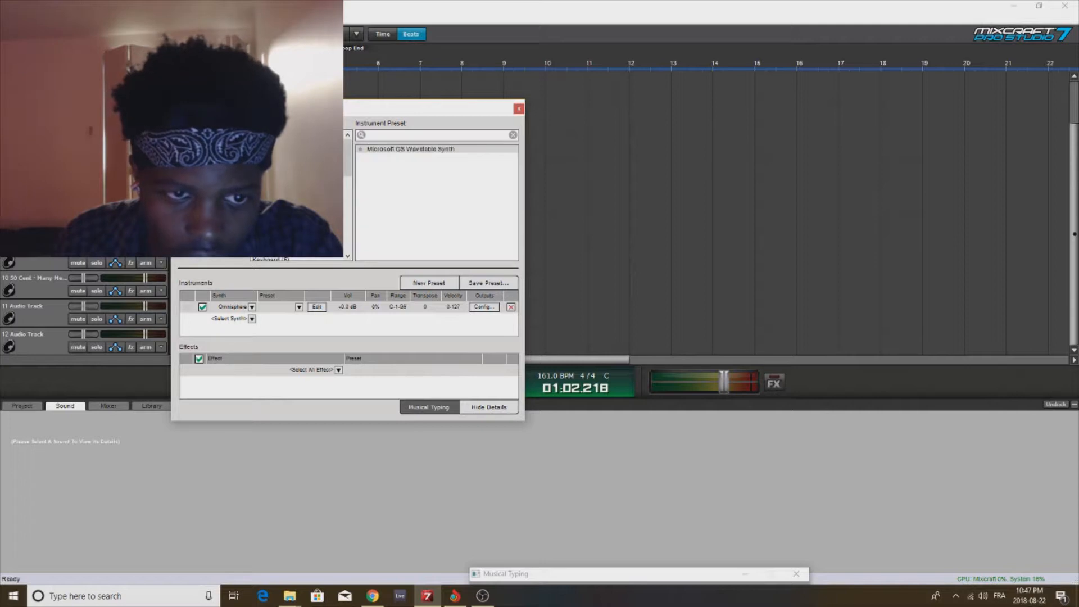
{"action": "left_click", "coordinate": [281, 149]}
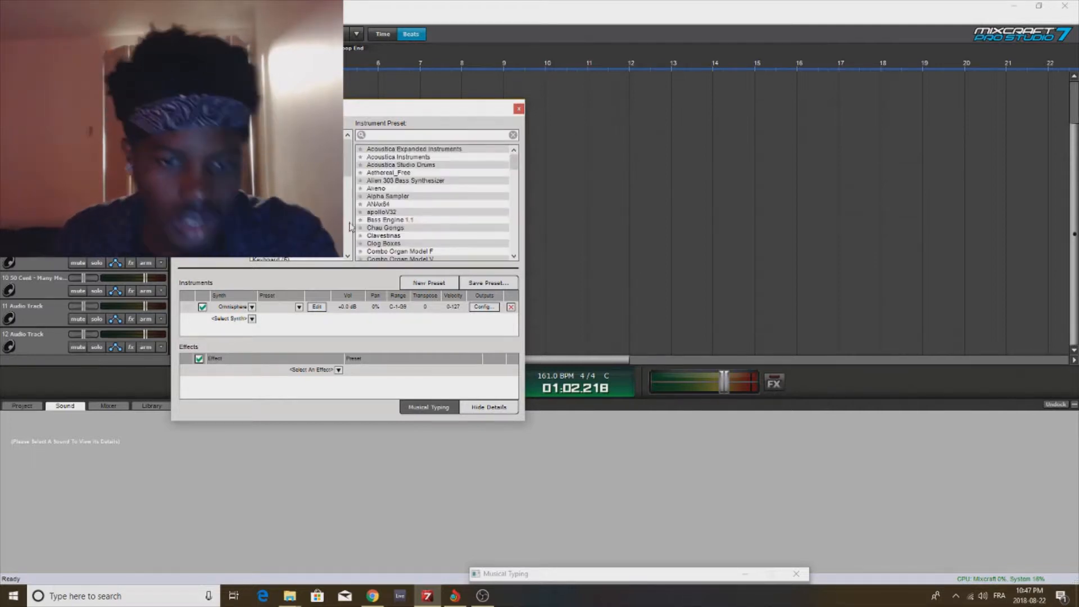
{"action": "scroll", "coordinate": [436, 231], "scroll_direction": "down", "scroll_amount": 3}
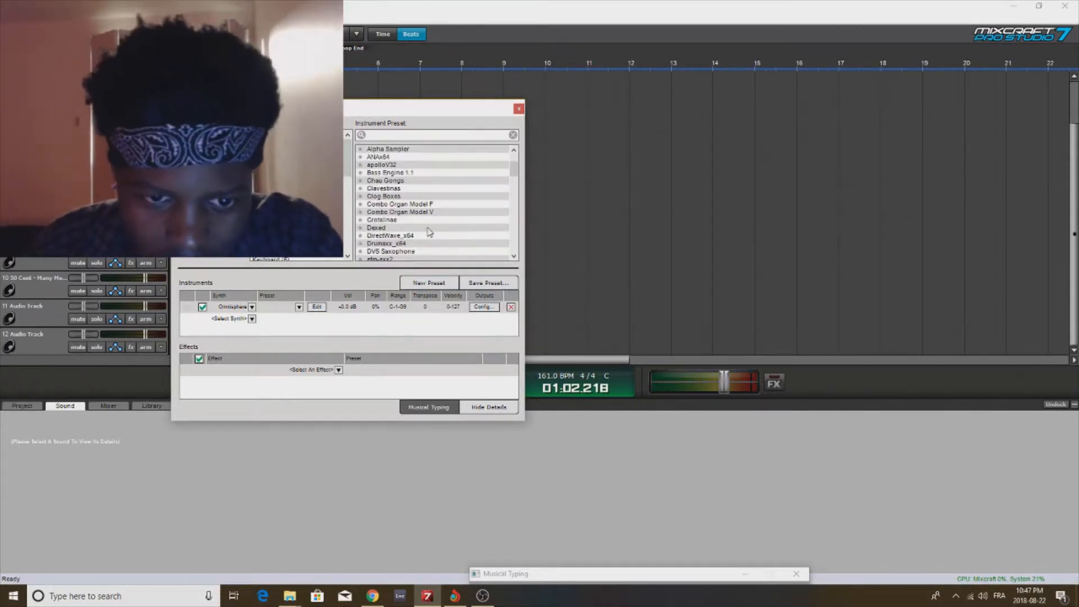
{"action": "scroll", "coordinate": [416, 235], "scroll_direction": "down", "scroll_amount": 4}
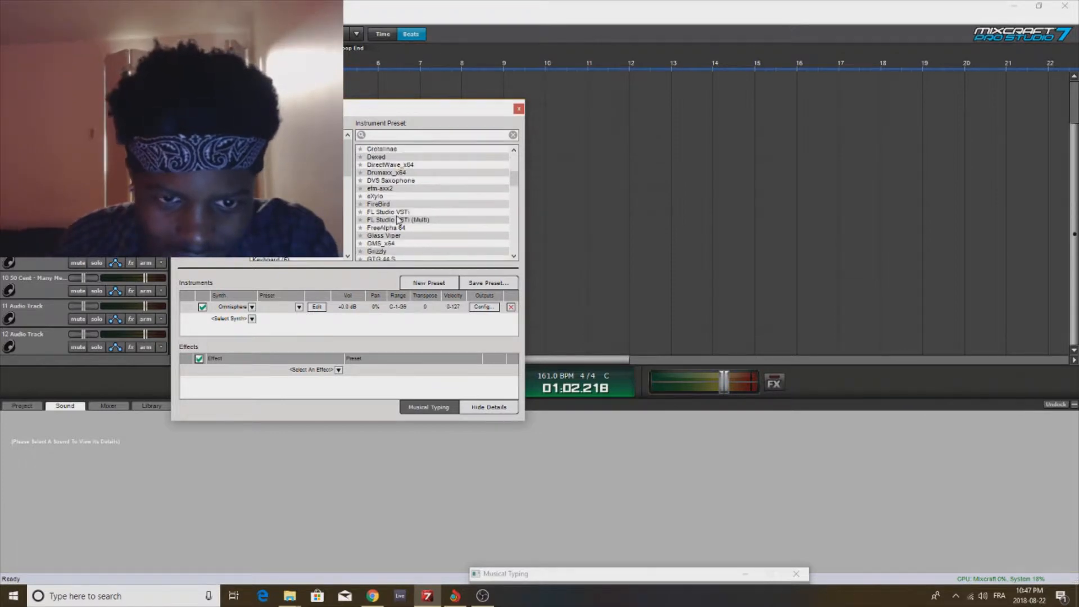
{"action": "left_click", "coordinate": [388, 205]}
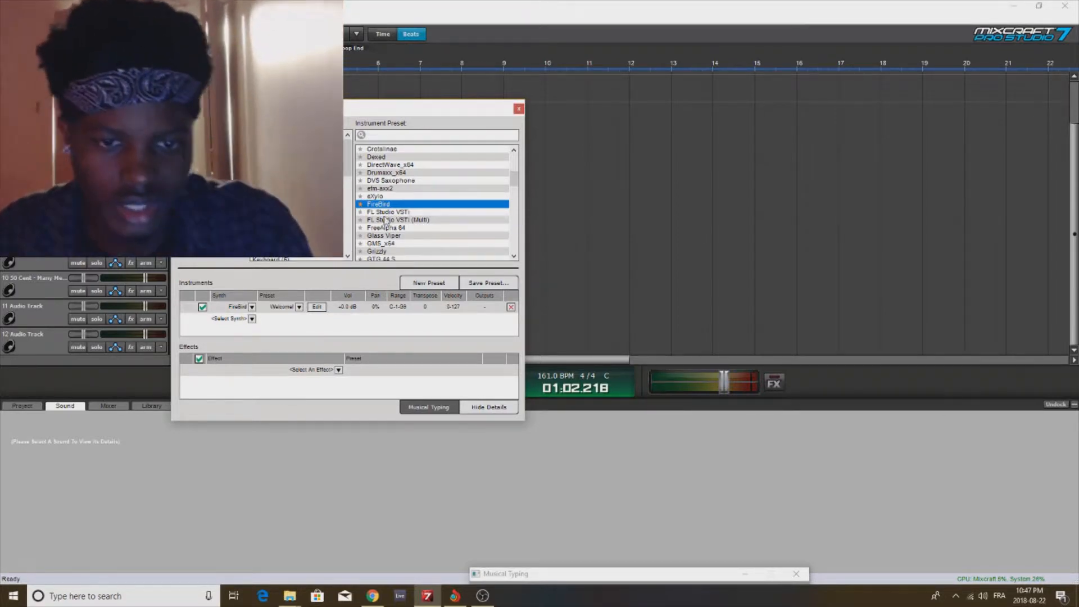
{"action": "left_click", "coordinate": [317, 308]}
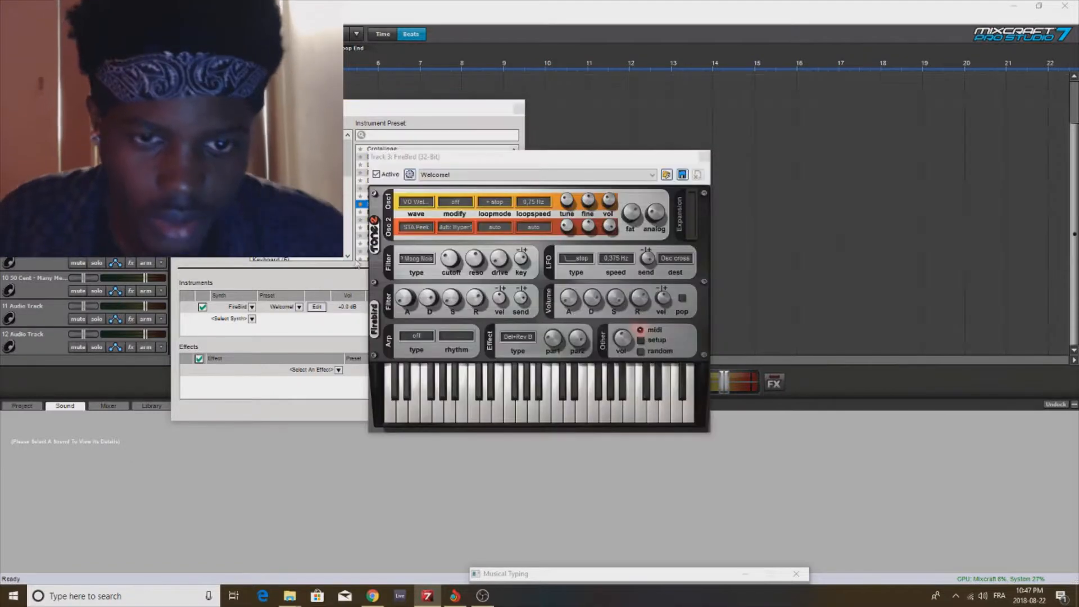
{"action": "left_click", "coordinate": [518, 109]}
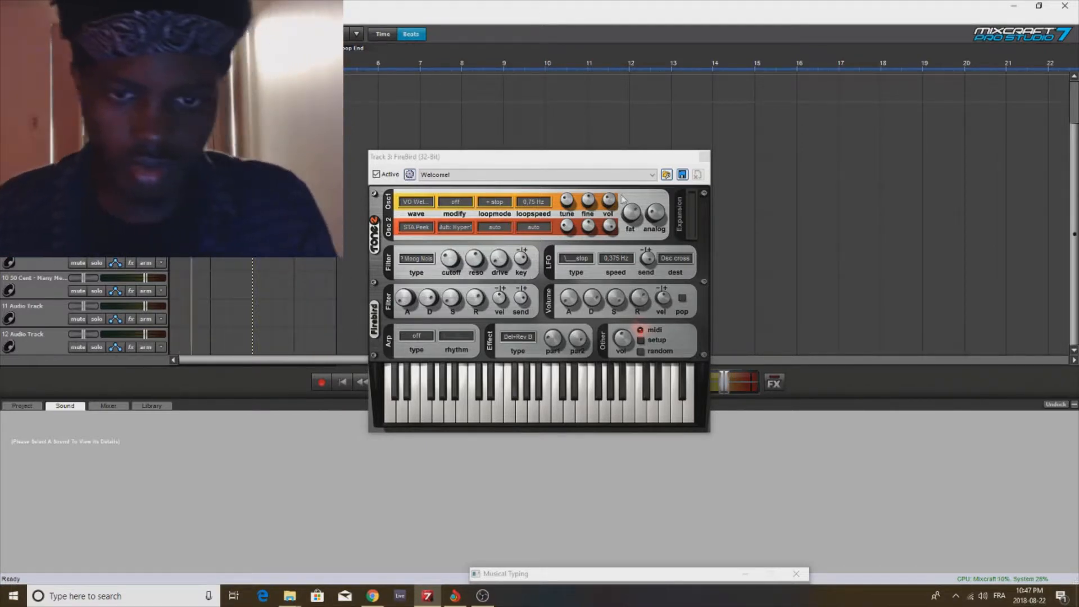
Step: Audition the FireBird presets ARP Acid Bass MS and ARP Moogy
{"action": "left_click", "coordinate": [594, 177]}
{"action": "left_click", "coordinate": [450, 251]}
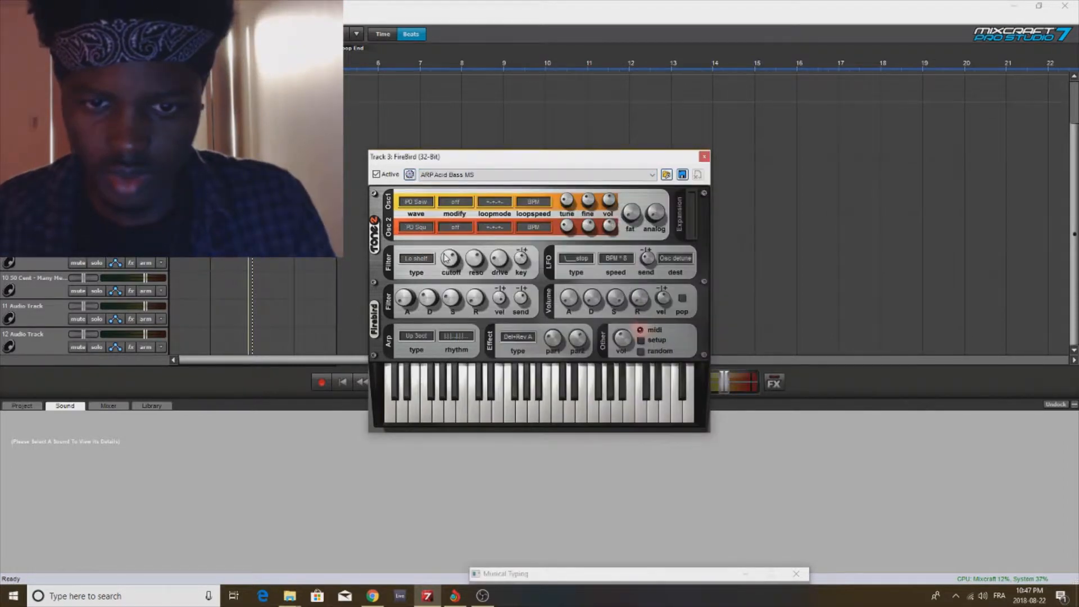
{"action": "left_click", "coordinate": [283, 381]}
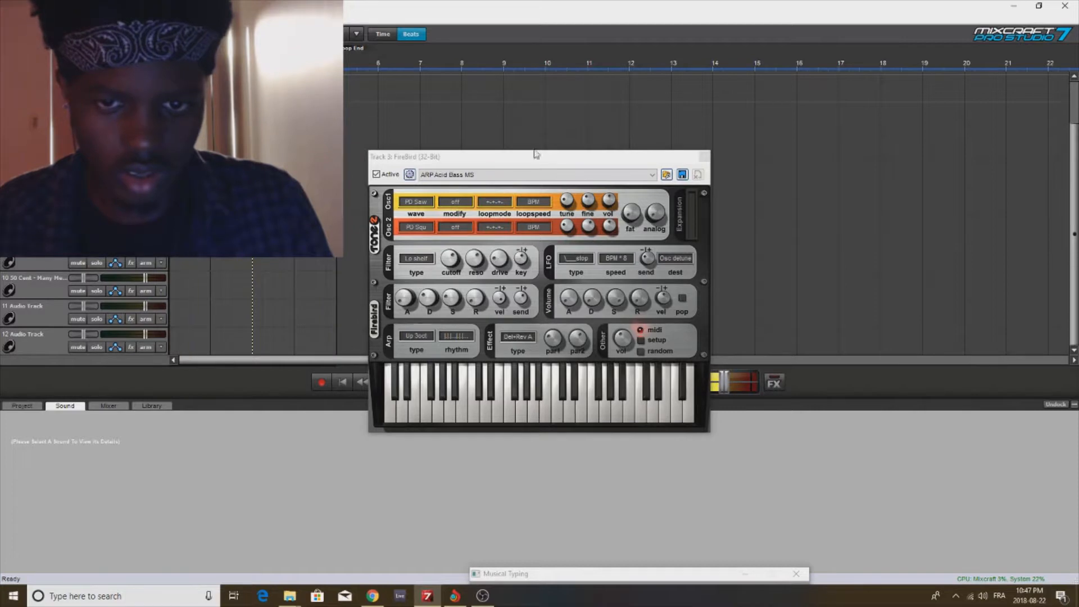
{"action": "left_click", "coordinate": [537, 174]}
{"action": "left_click", "coordinate": [453, 251]}
{"action": "left_click", "coordinate": [293, 374]}
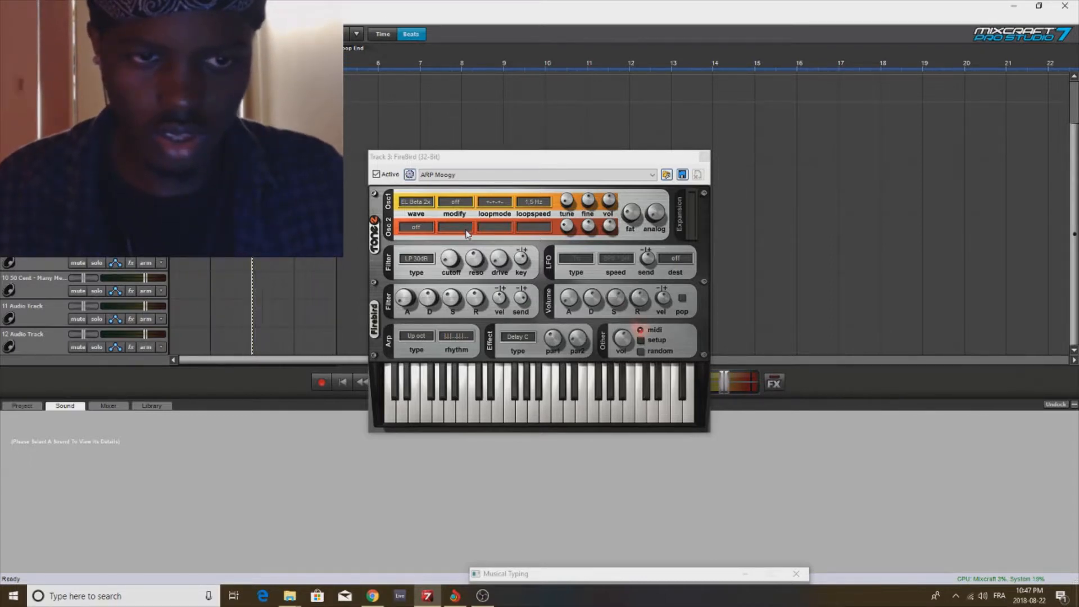
Step: Audition the SYN Goa preset in FireBird
{"action": "left_click", "coordinate": [495, 183]}
{"action": "left_click", "coordinate": [543, 175]}
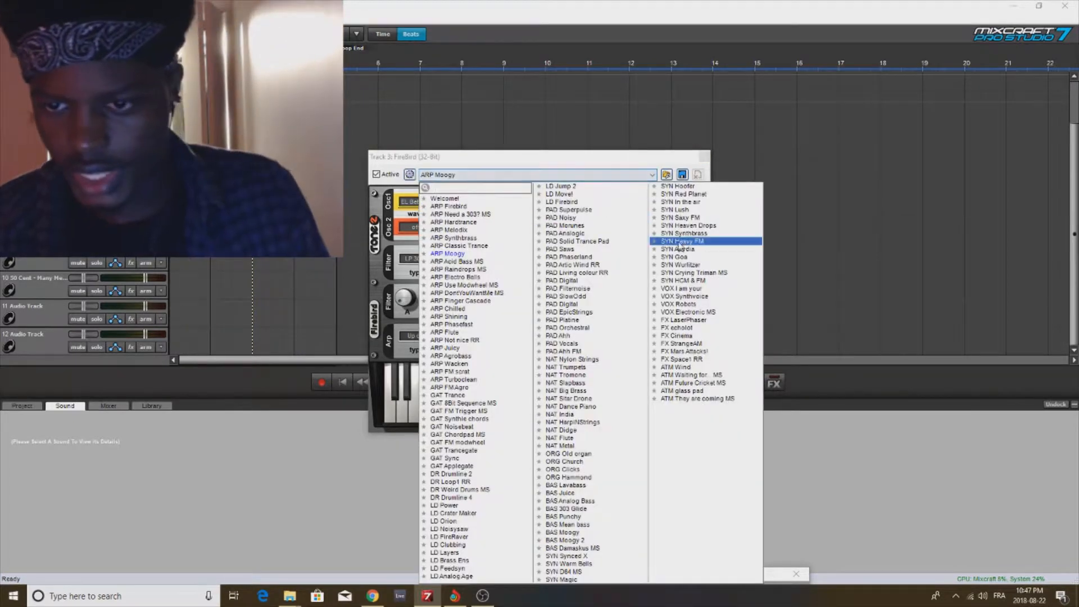
{"action": "left_click", "coordinate": [701, 251]}
{"action": "left_click", "coordinate": [256, 384]}
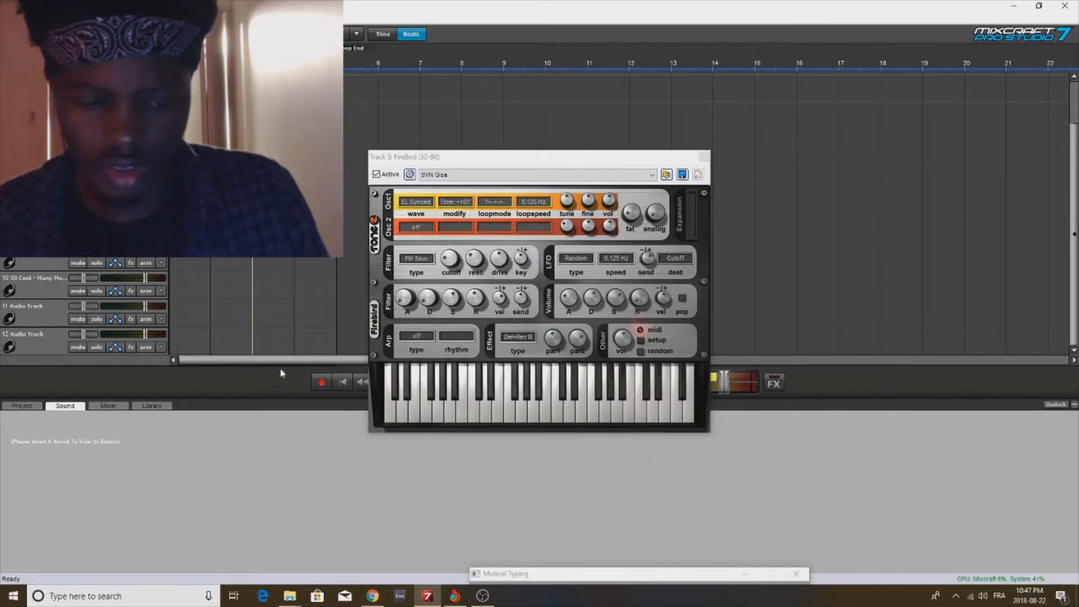
Step: Set the FireBird preset to PAD Digital and record a melody clip over the loop
{"action": "left_click", "coordinate": [517, 176]}
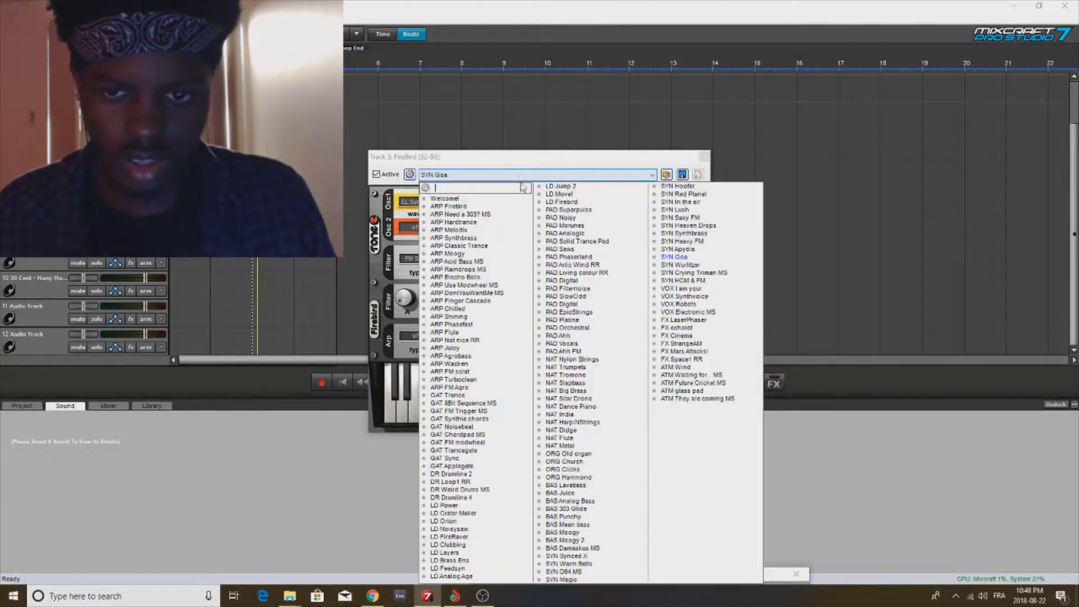
{"action": "left_click", "coordinate": [584, 276]}
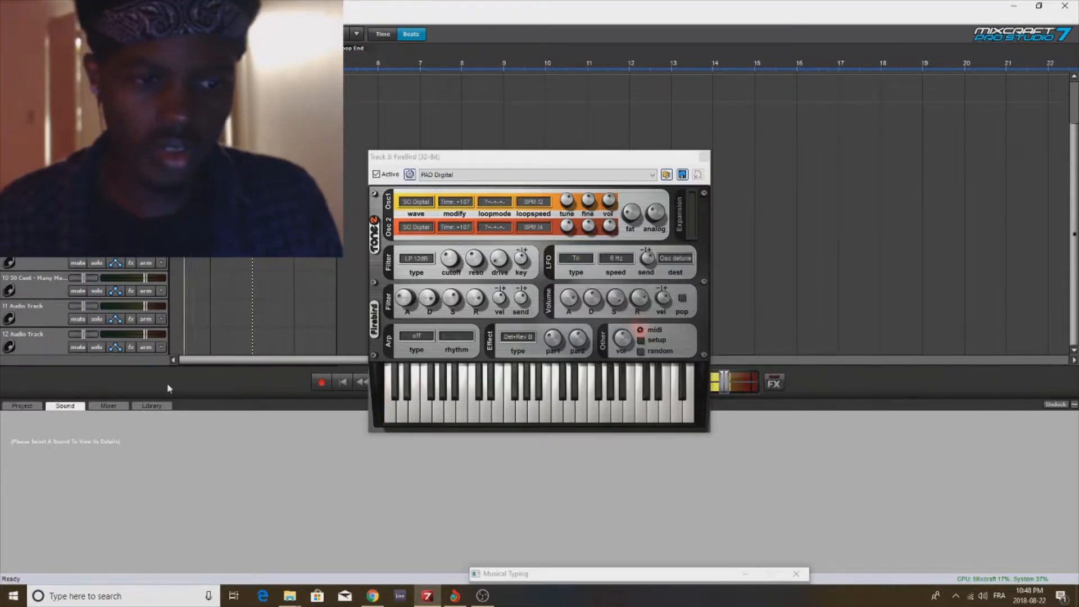
{"action": "scroll", "coordinate": [120, 282], "scroll_direction": "up", "scroll_amount": 1}
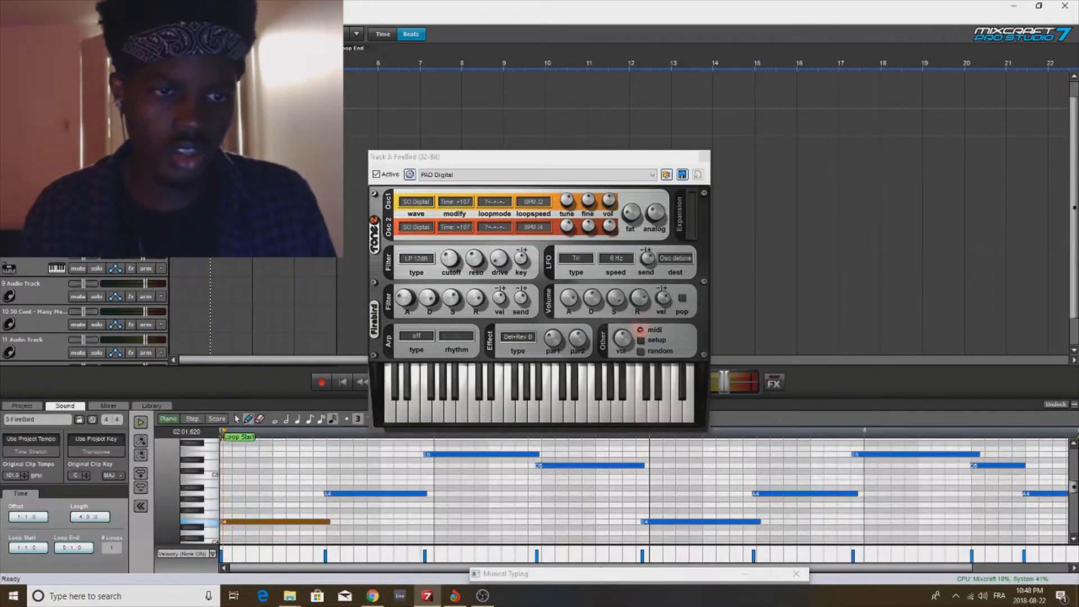
Step: Quantize all notes in the FireBird melody clip, moving the synth window clear of the MIDI editing controls
{"action": "key", "text": "space"}
{"action": "key", "text": "ctrl+a"}
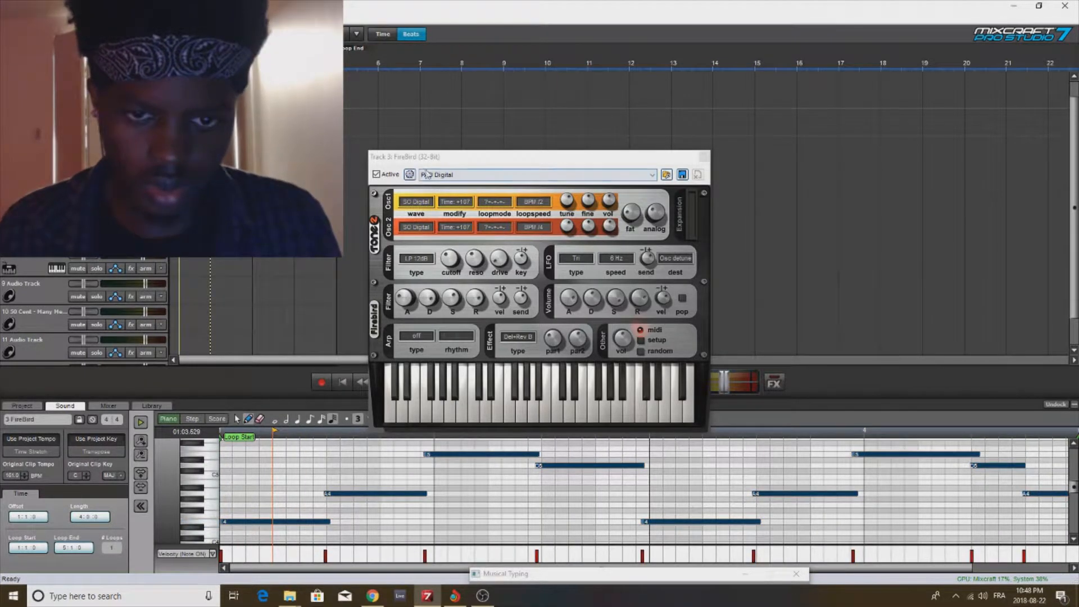
{"action": "left_click_drag", "start_coordinate": [432, 159], "coordinate": [603, 108]}
{"action": "left_click", "coordinate": [443, 423]}
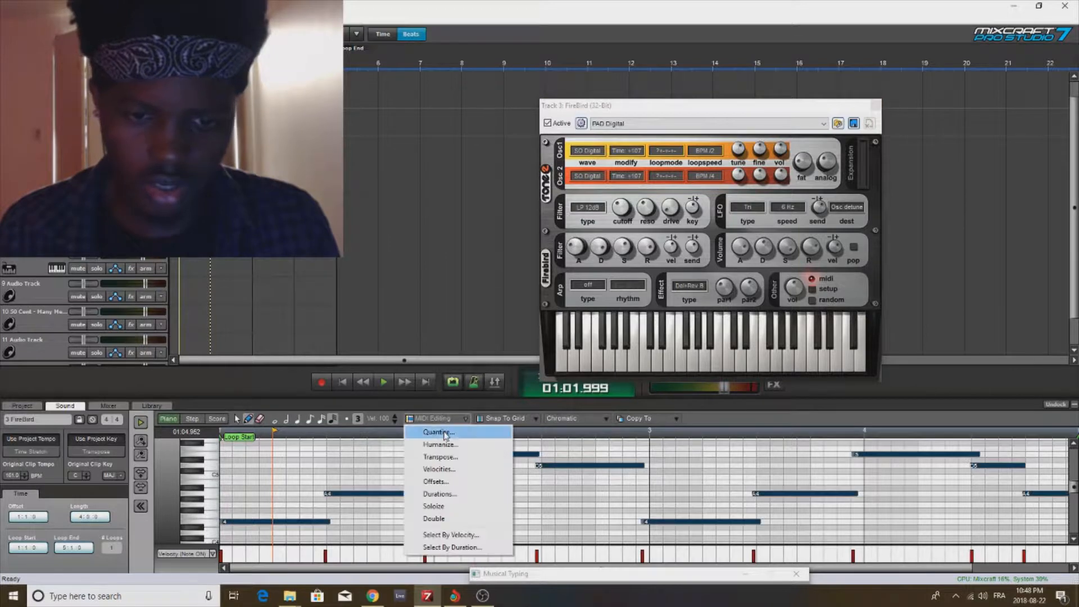
{"action": "left_click", "coordinate": [448, 437]}
{"action": "left_click", "coordinate": [563, 350]}
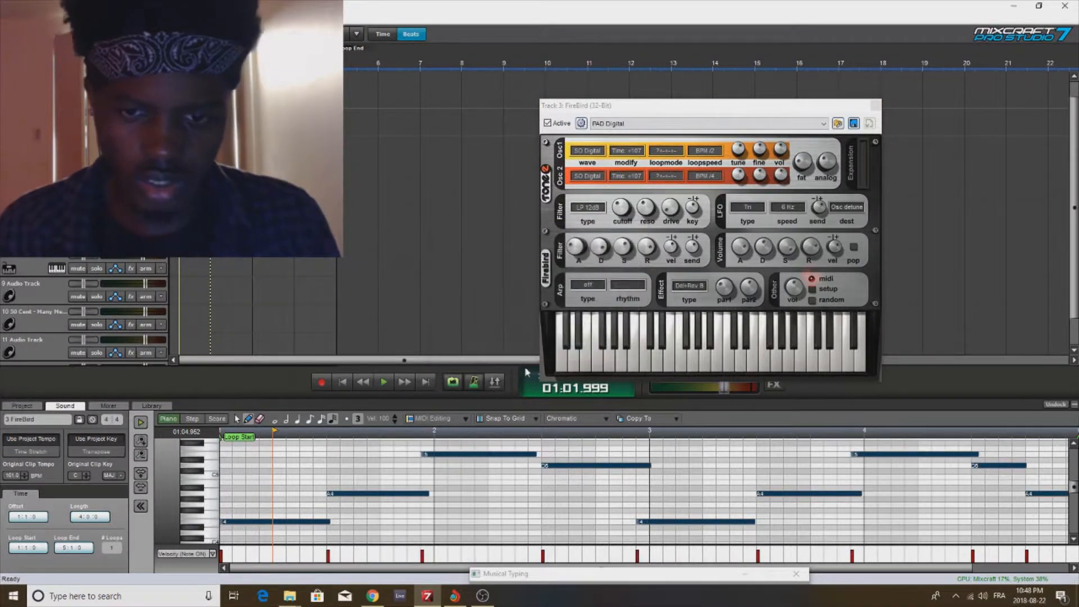
Step: Play back the quantized melody and move the starts of three early notes onto the bar 2, 3 and 4 lines
{"action": "key", "text": "space"}
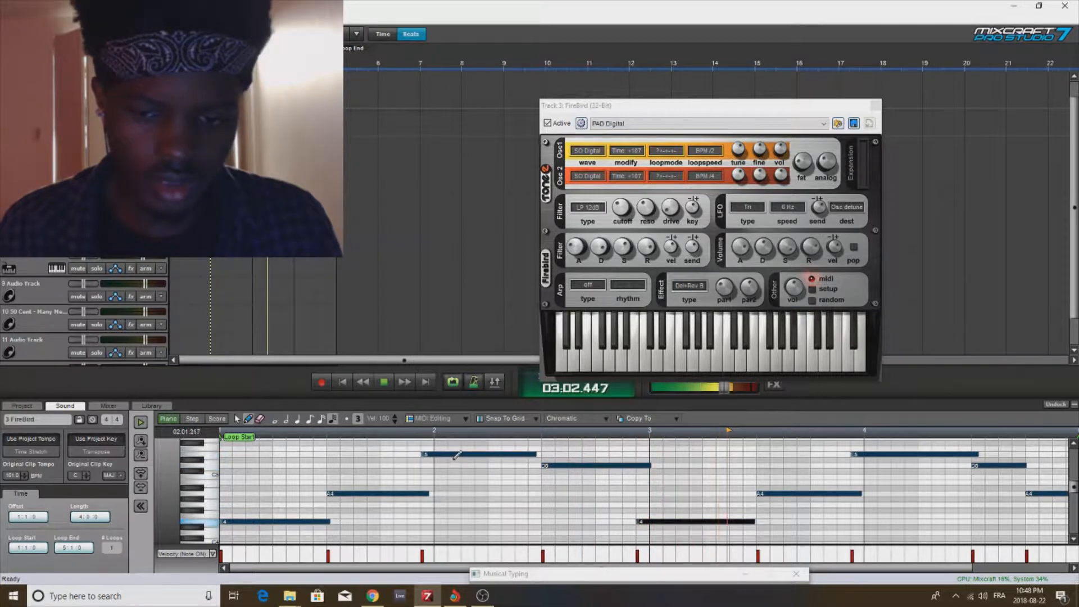
{"action": "key", "text": "space"}
{"action": "left_click_drag", "start_coordinate": [423, 454], "coordinate": [425, 453]}
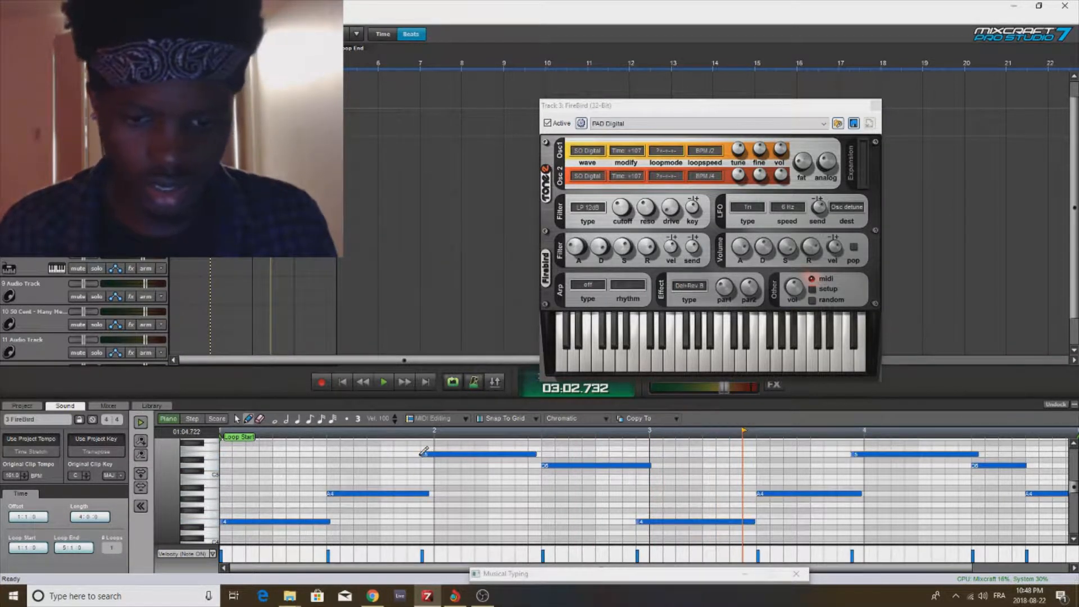
{"action": "left_click", "coordinate": [423, 455]}
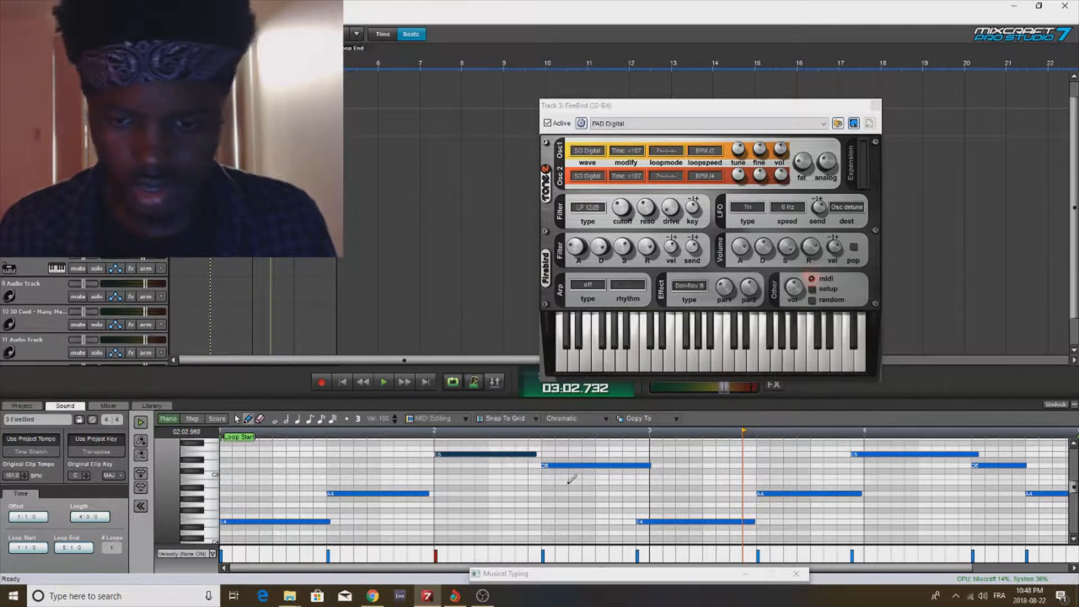
{"action": "left_click", "coordinate": [644, 522]}
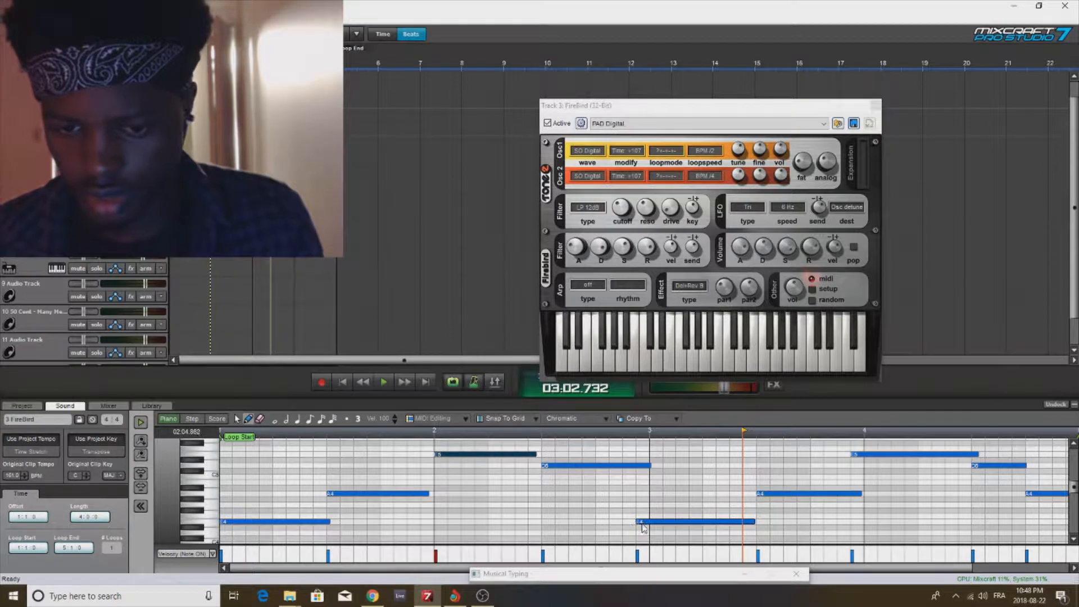
{"action": "left_click_drag", "start_coordinate": [633, 521], "coordinate": [650, 522]}
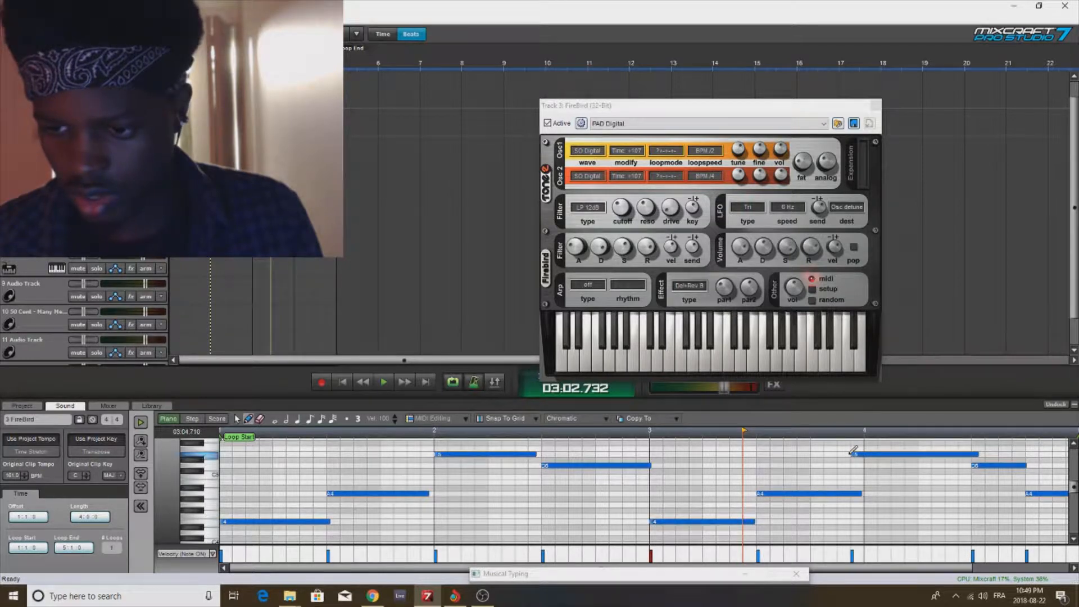
{"action": "left_click", "coordinate": [853, 453]}
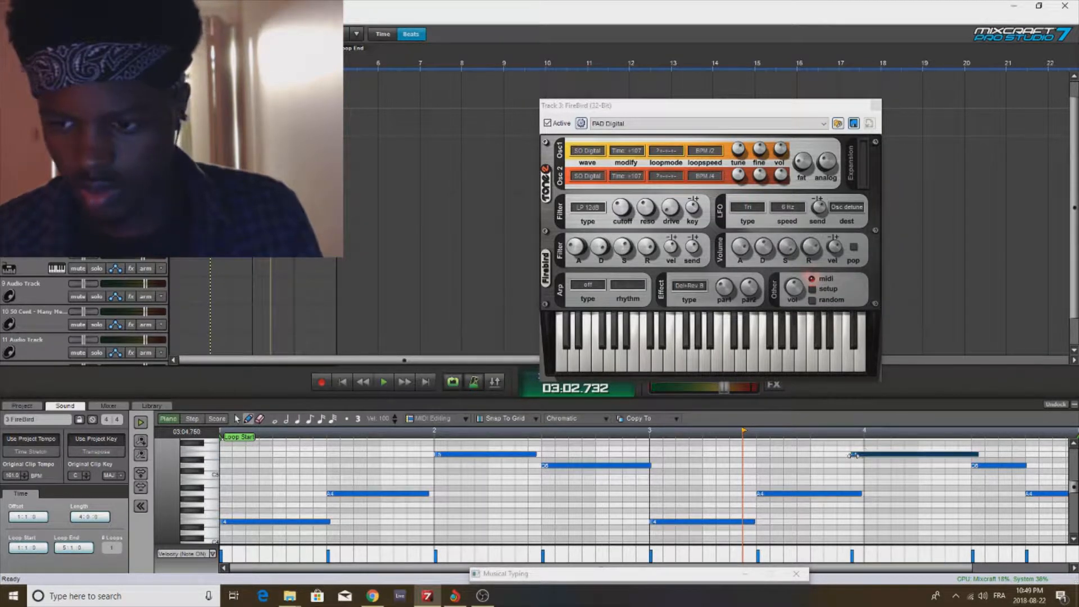
{"action": "left_click_drag", "start_coordinate": [863, 459], "coordinate": [864, 459]}
Step: Shorten the first note of bar 4 to end where the following note begins, checking it during loop playback
{"action": "key", "text": "space"}
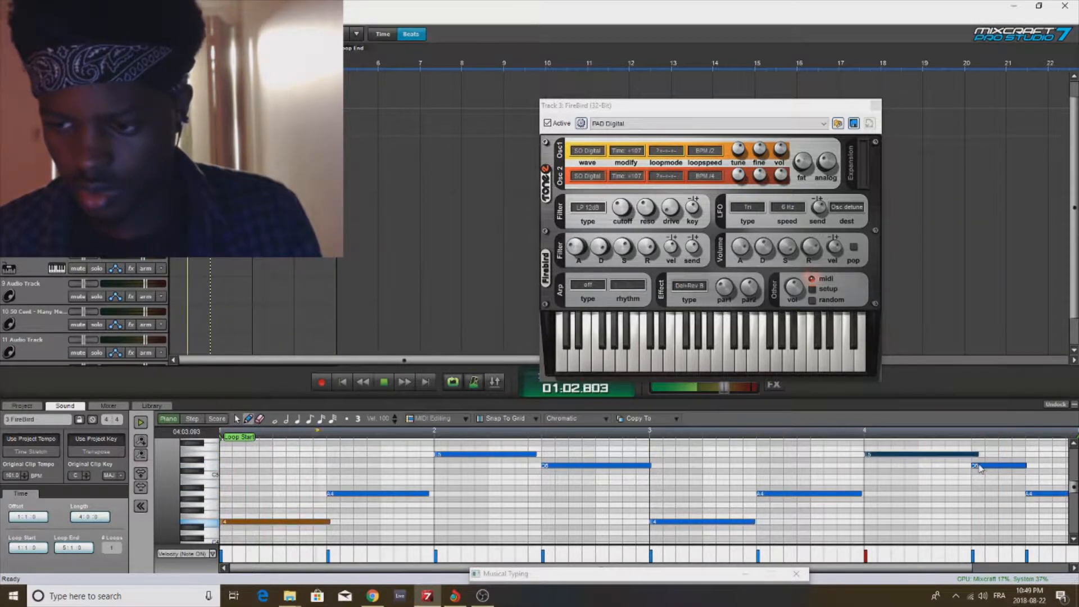
{"action": "left_click_drag", "start_coordinate": [979, 466], "coordinate": [993, 466]}
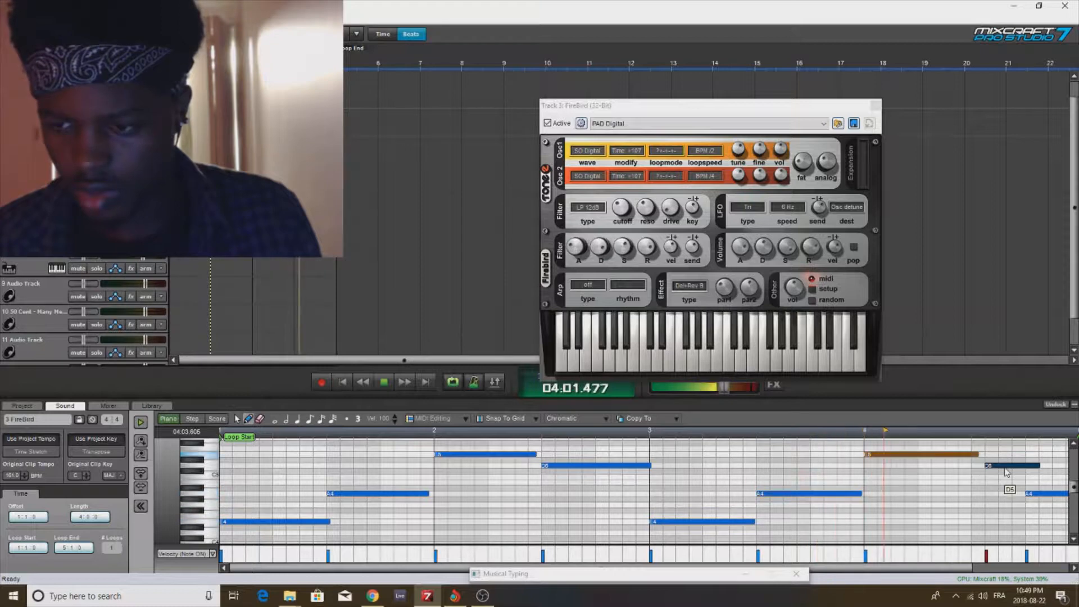
{"action": "left_click_drag", "start_coordinate": [1001, 469], "coordinate": [987, 470]}
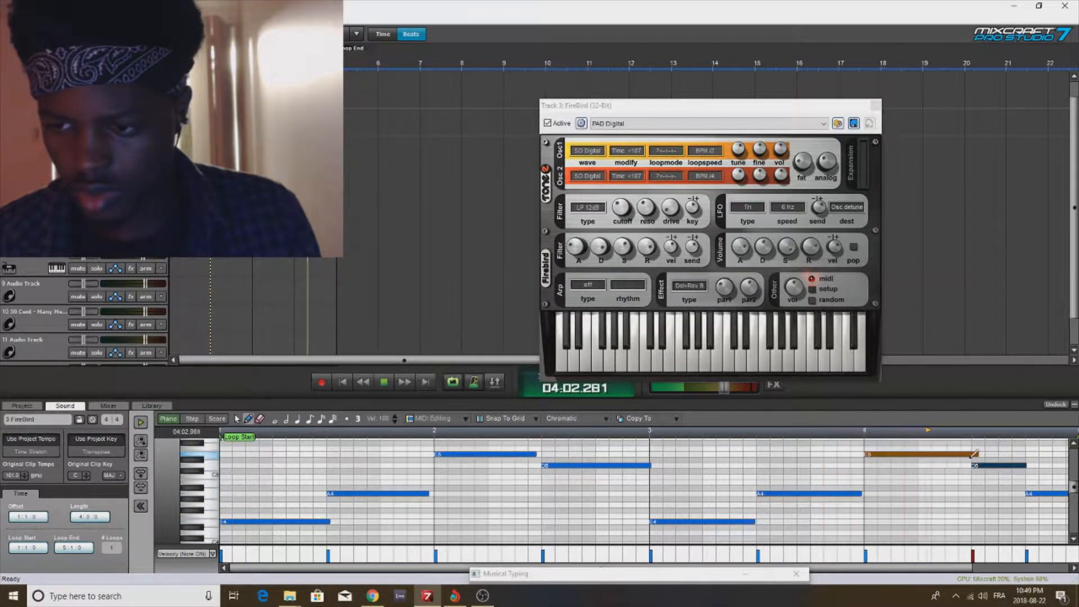
{"action": "left_click_drag", "start_coordinate": [979, 454], "coordinate": [972, 454]}
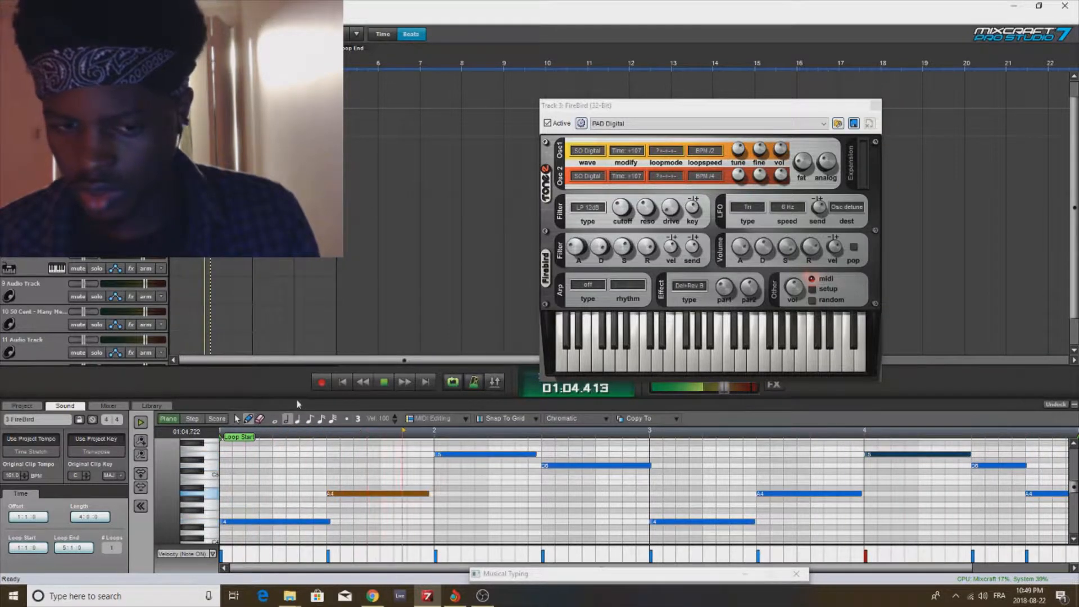
{"action": "key", "text": "space"}
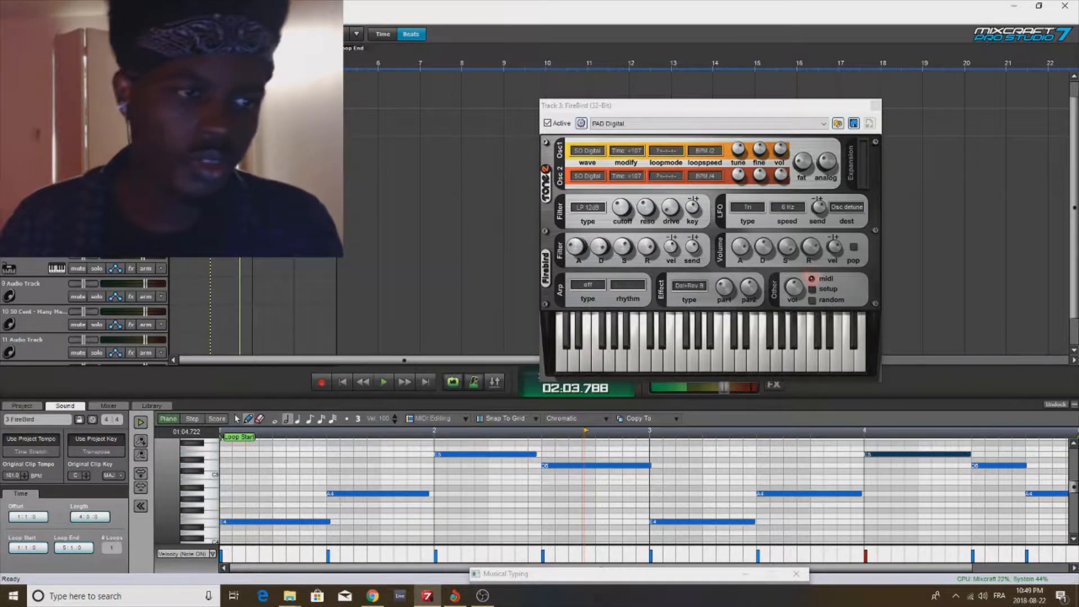
Step: Mix the FireBird melody track down to a new audio track
{"action": "right_click", "coordinate": [28, 118]}
{"action": "left_click", "coordinate": [116, 369]}
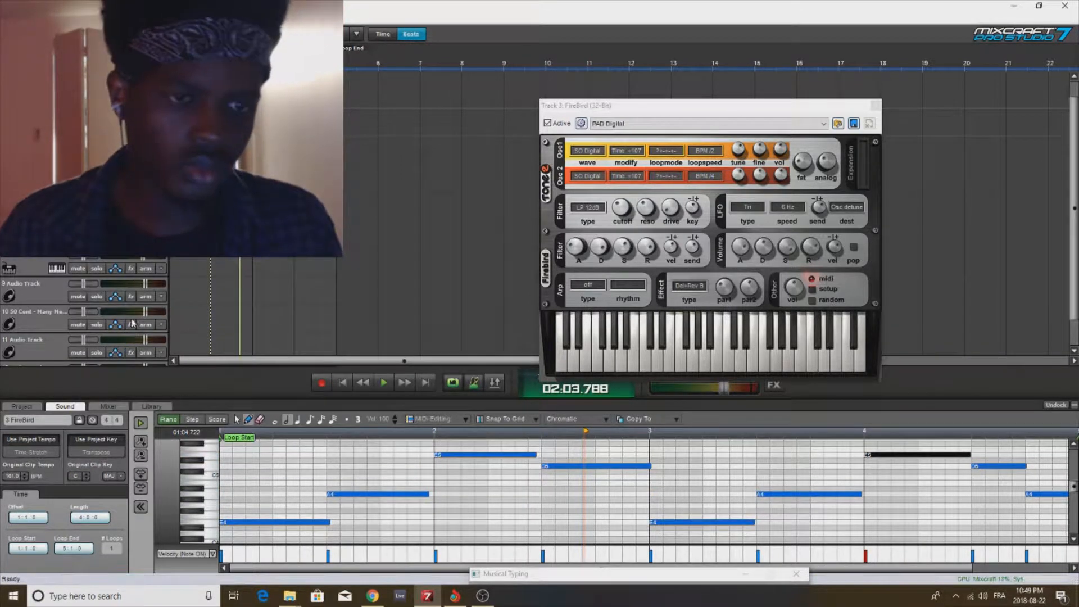
{"action": "right_click", "coordinate": [36, 119]}
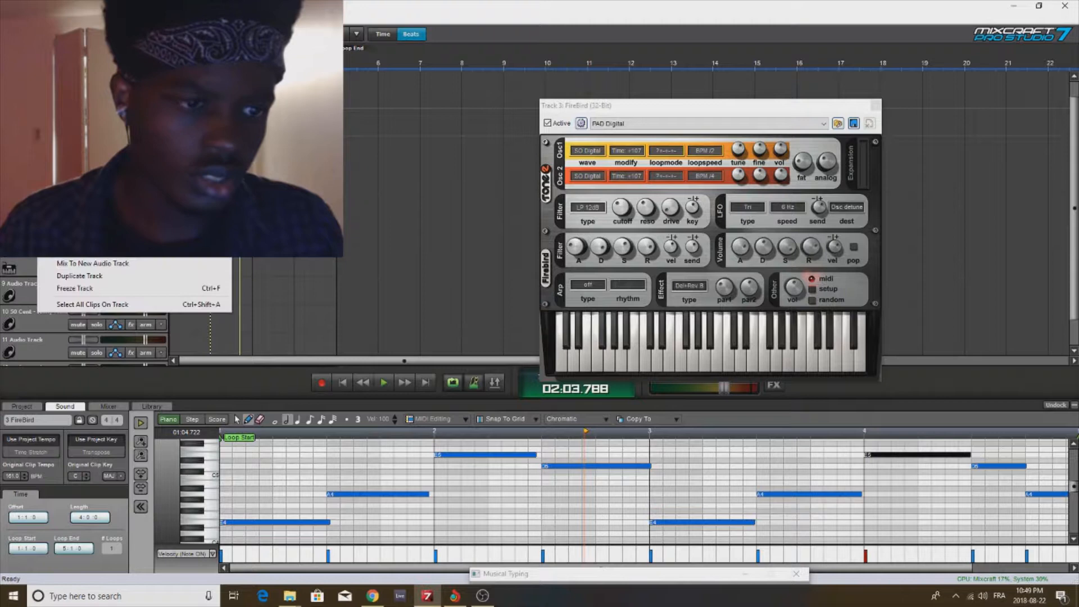
{"action": "left_click", "coordinate": [90, 263]}
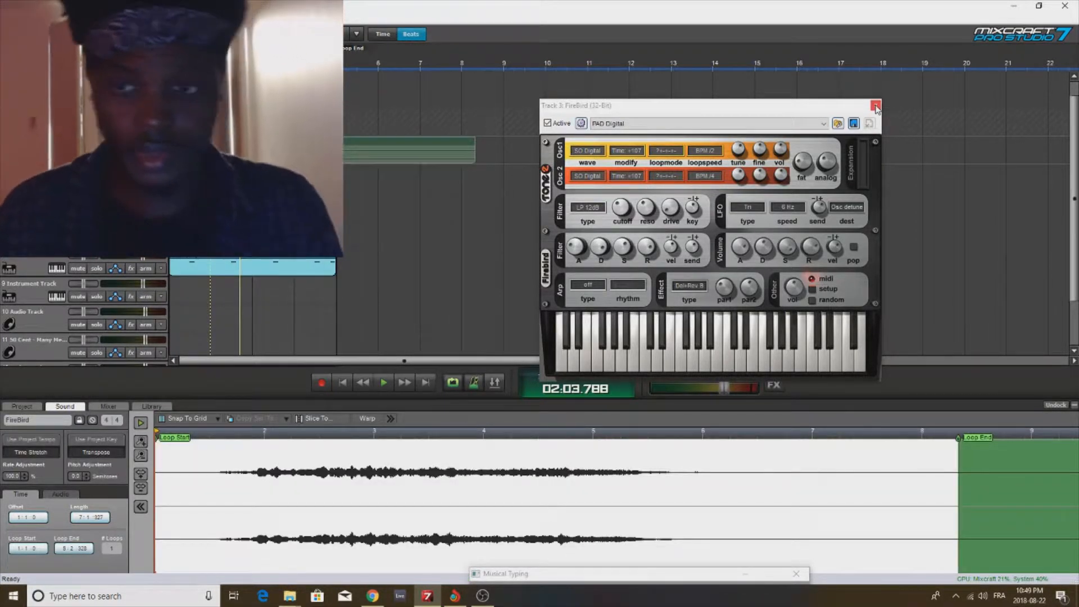
Step: Close the FireBird window and delete the part of the rendered audio that extends past the loop end
{"action": "key", "text": "space"}
{"action": "left_click", "coordinate": [875, 106]}
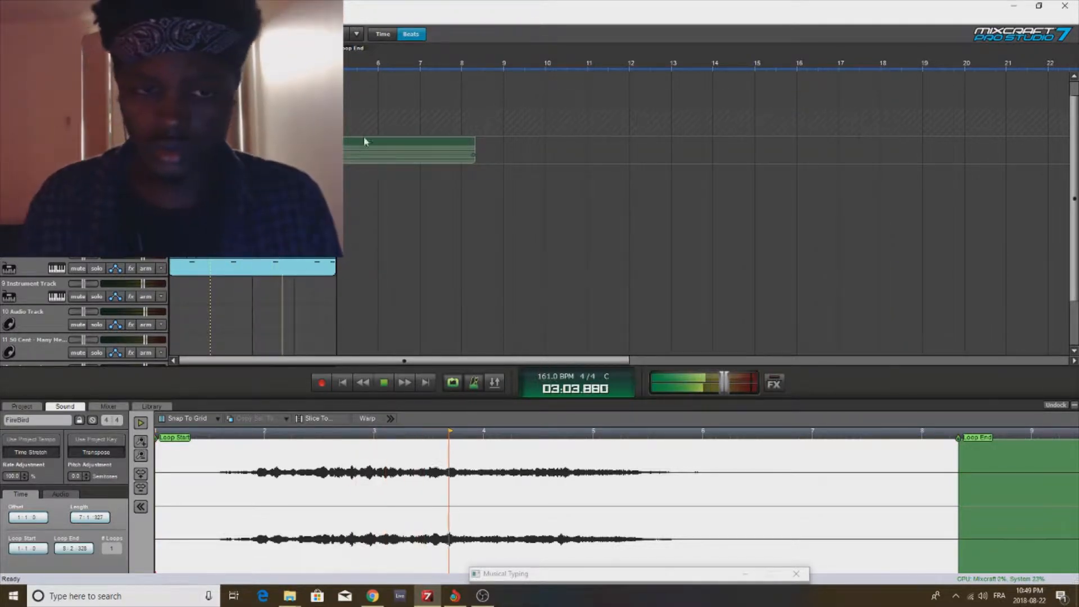
{"action": "left_click", "coordinate": [442, 133]}
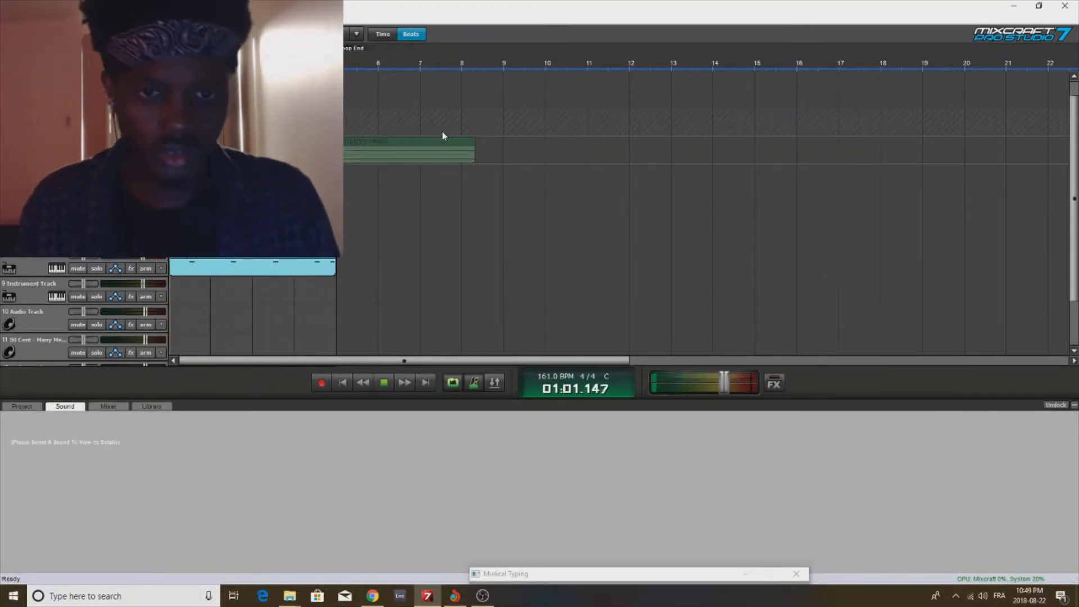
{"action": "left_click", "coordinate": [440, 147]}
{"action": "key", "text": "Delete"}
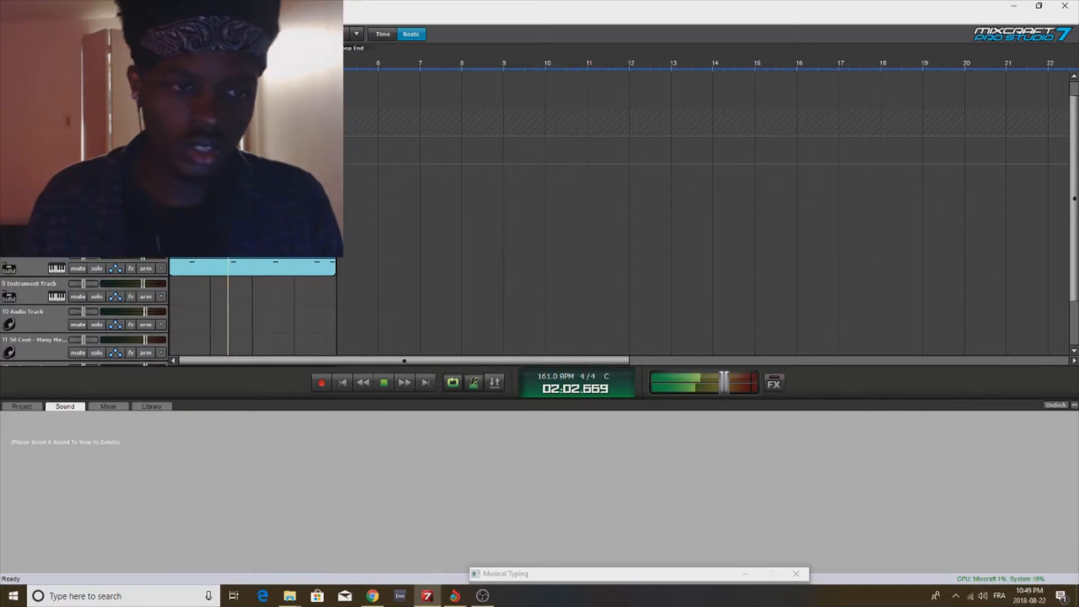
{"action": "key", "text": "space"}
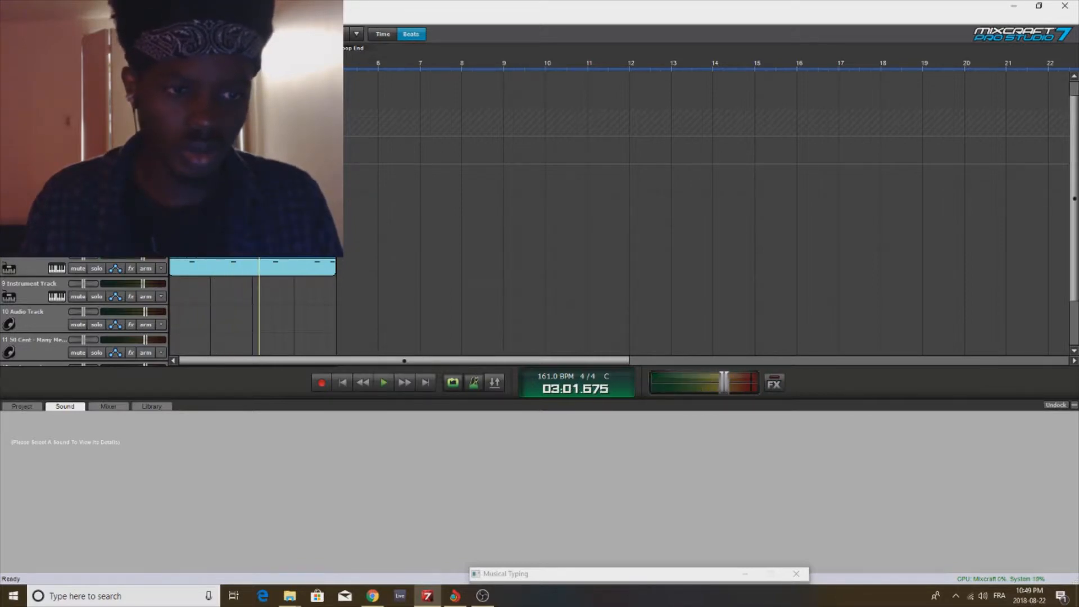
Step: Audition the looped FireBird audio clip over the beat with its pitch adjustment lowered
{"action": "left_click", "coordinate": [130, 155]}
{"action": "left_click", "coordinate": [450, 118]}
{"action": "key", "text": "space"}
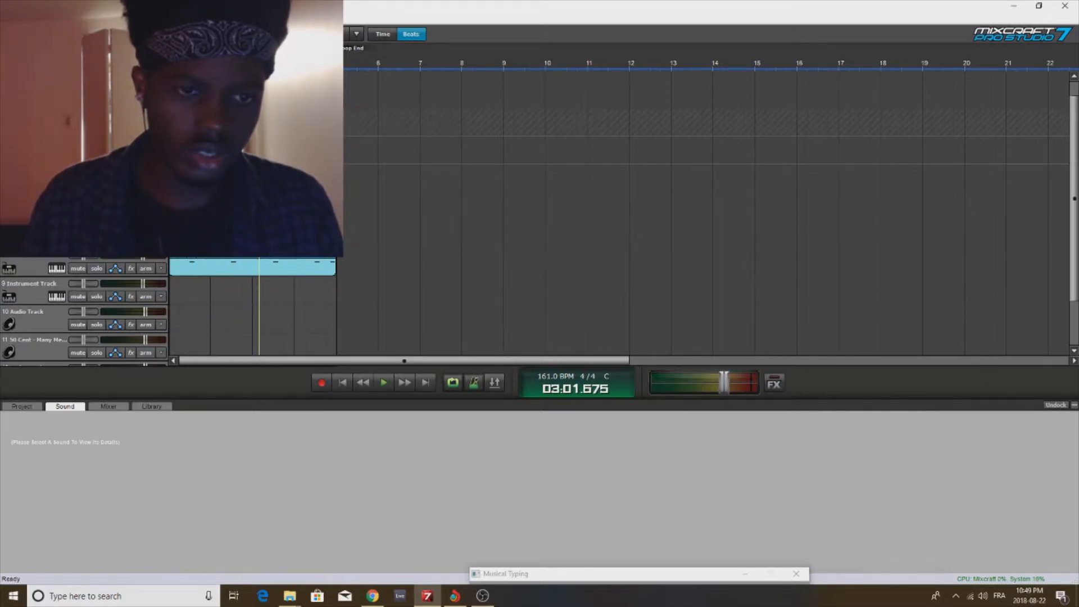
{"action": "left_click", "coordinate": [343, 384]}
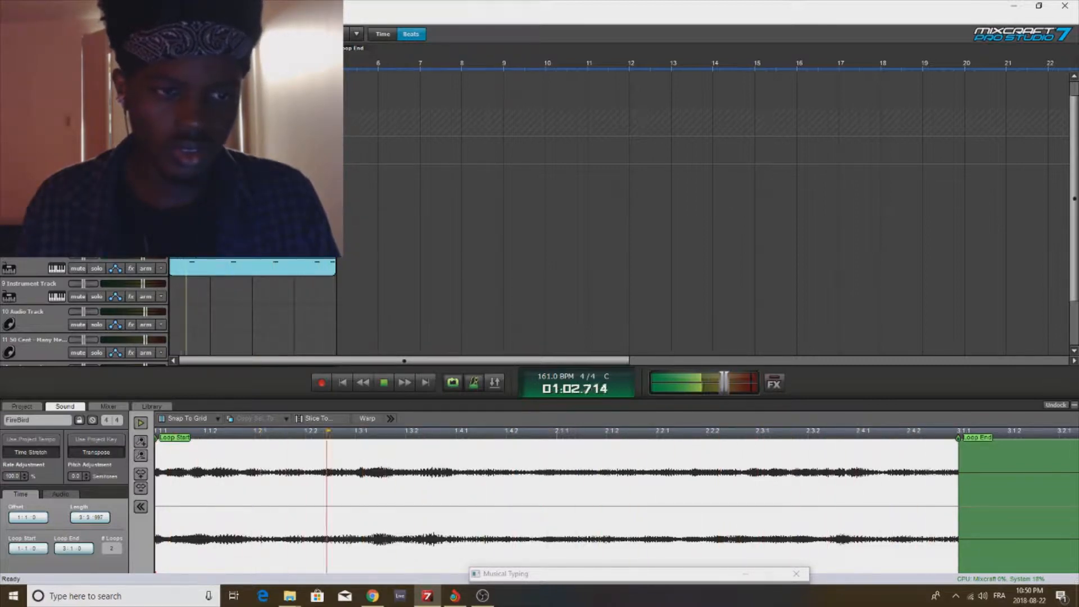
{"action": "key", "text": "space"}
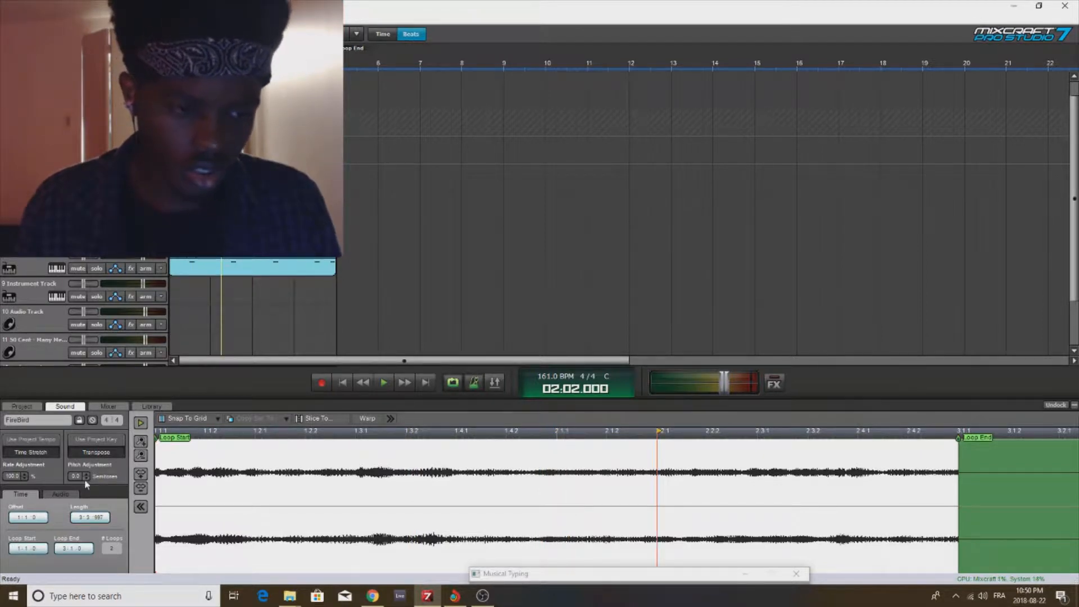
{"action": "key", "text": "space"}
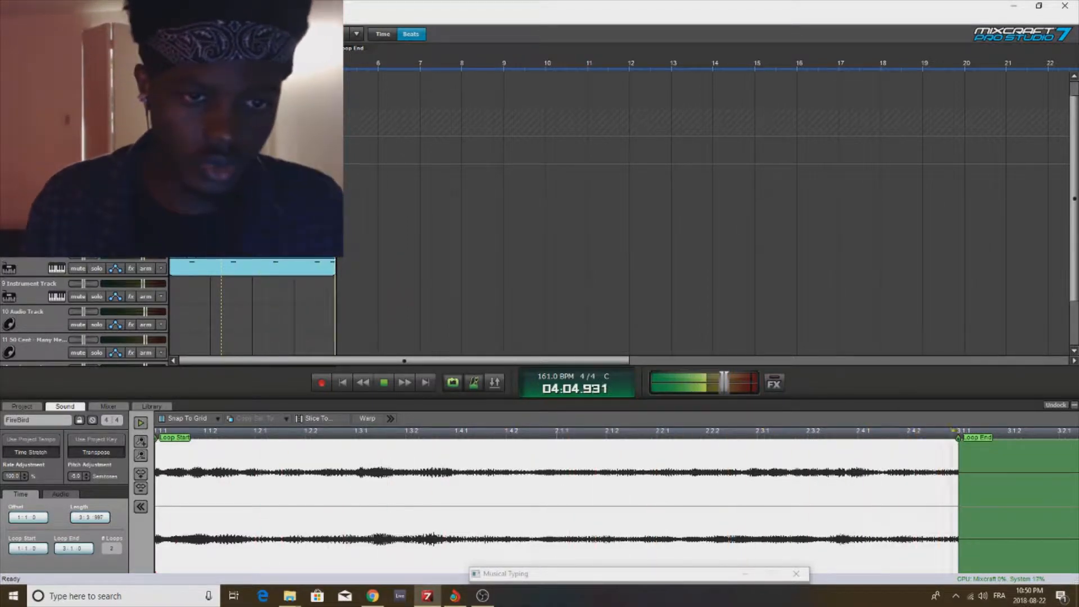
{"action": "key", "text": "space"}
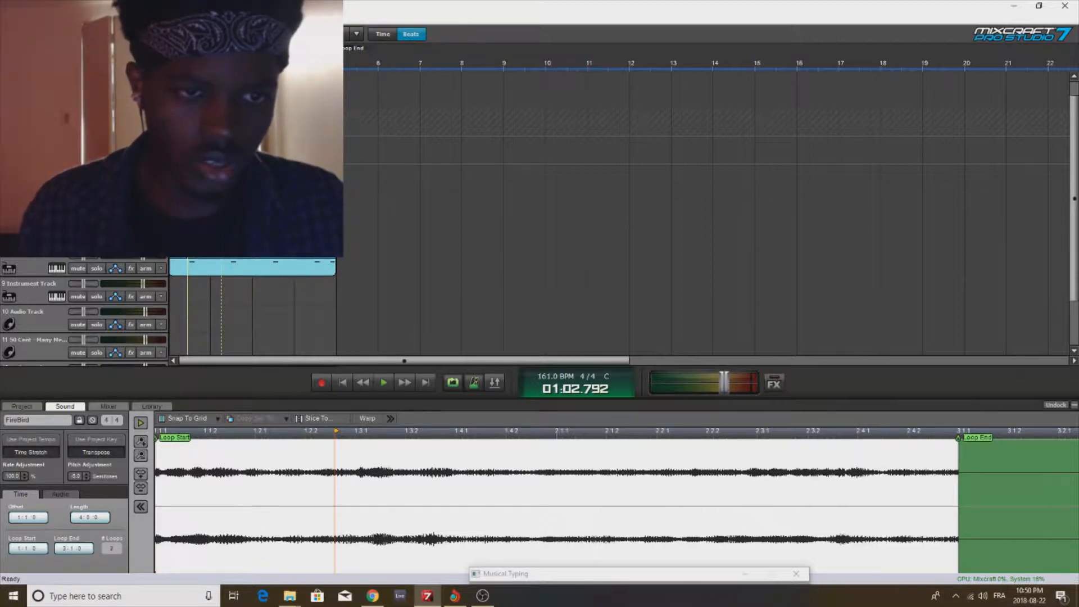
Step: Paste a two-bar FireBird audio section and play it looped with the beat
{"action": "left_click", "coordinate": [200, 64]}
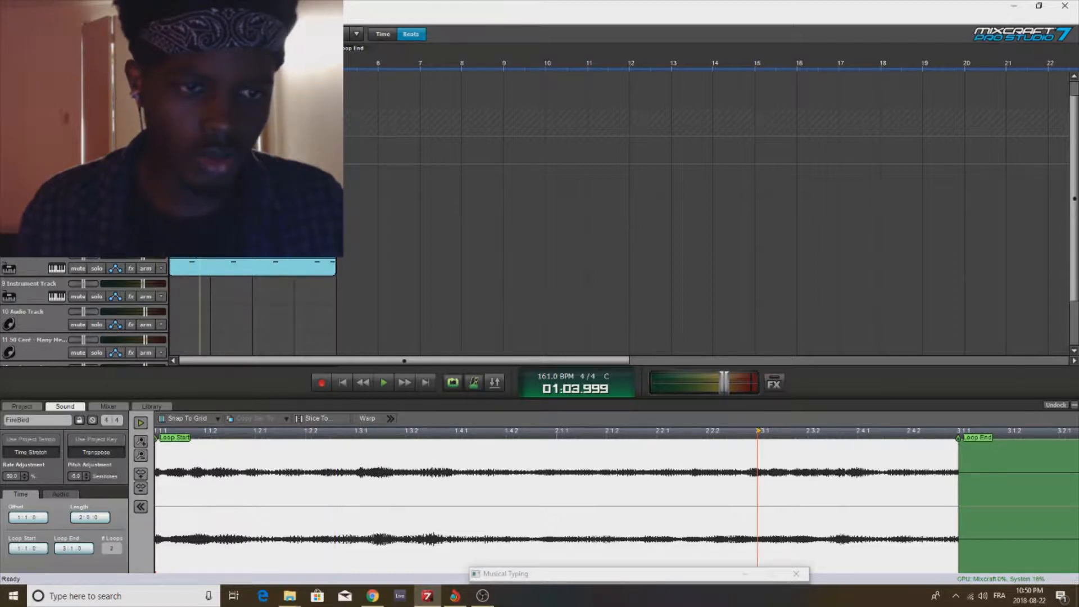
{"action": "key", "text": "ctrl+v"}
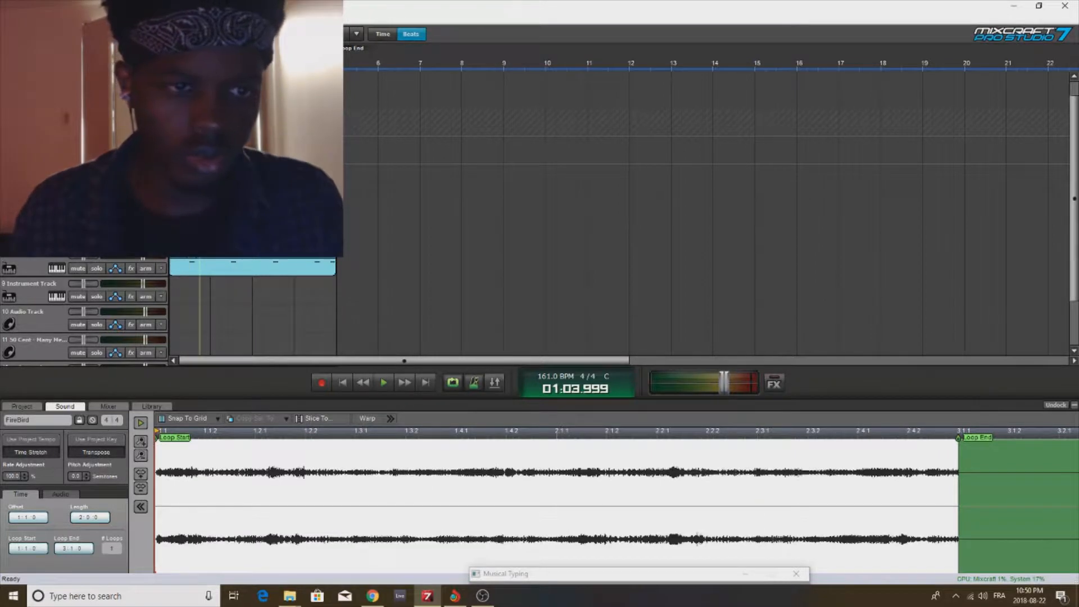
{"action": "key", "text": "space"}
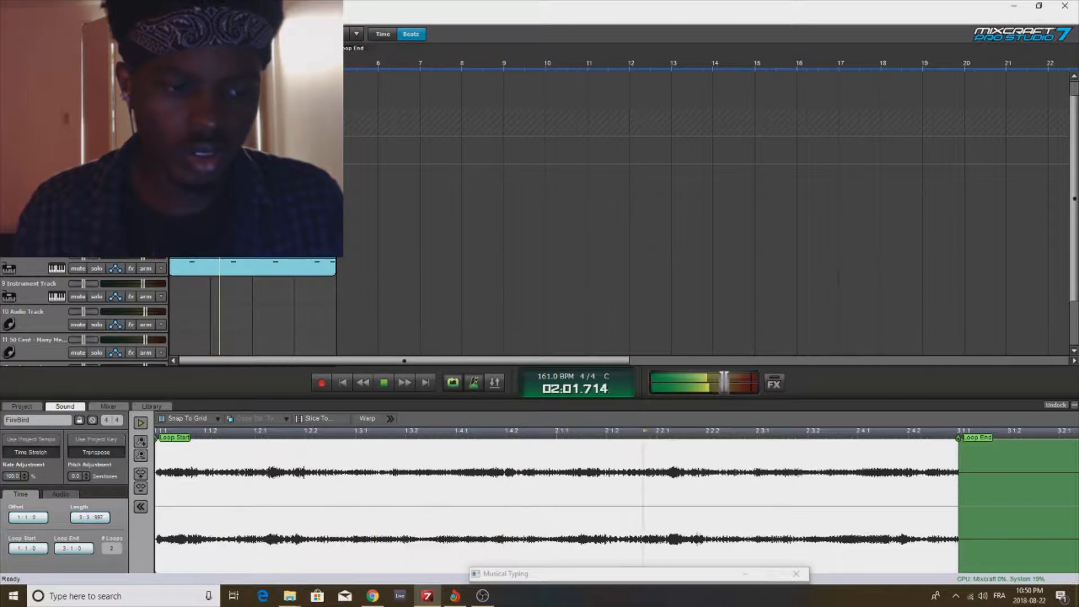
{"action": "key", "text": "space"}
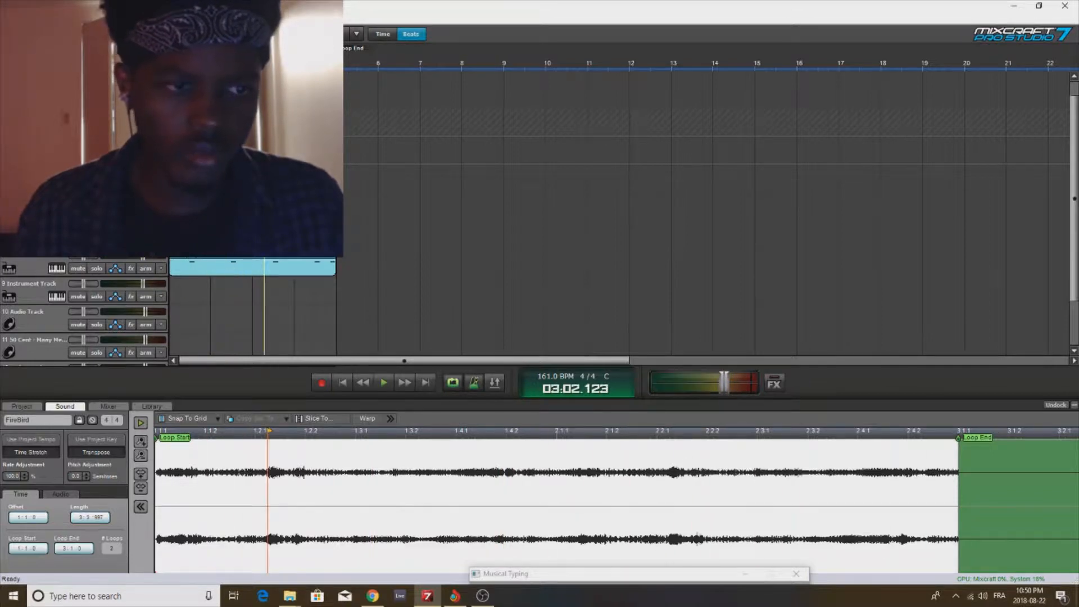
Step: Add the Gross Beat effect to the FireBird audio track
{"action": "left_click", "coordinate": [131, 156]}
{"action": "left_click", "coordinate": [275, 173]}
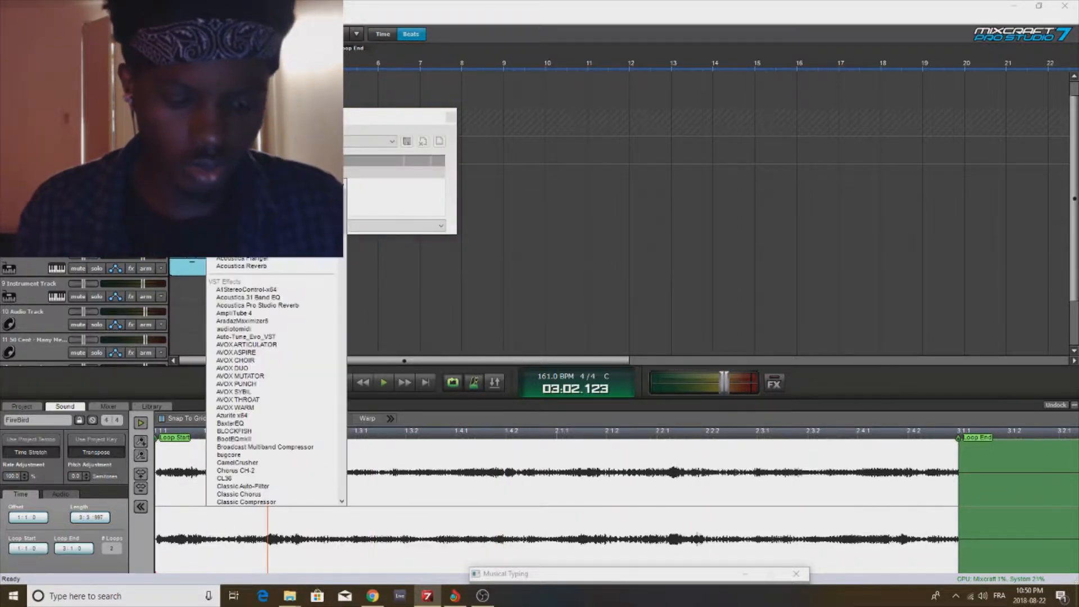
{"action": "type", "text": "il"}
{"action": "left_click", "coordinate": [253, 235]}
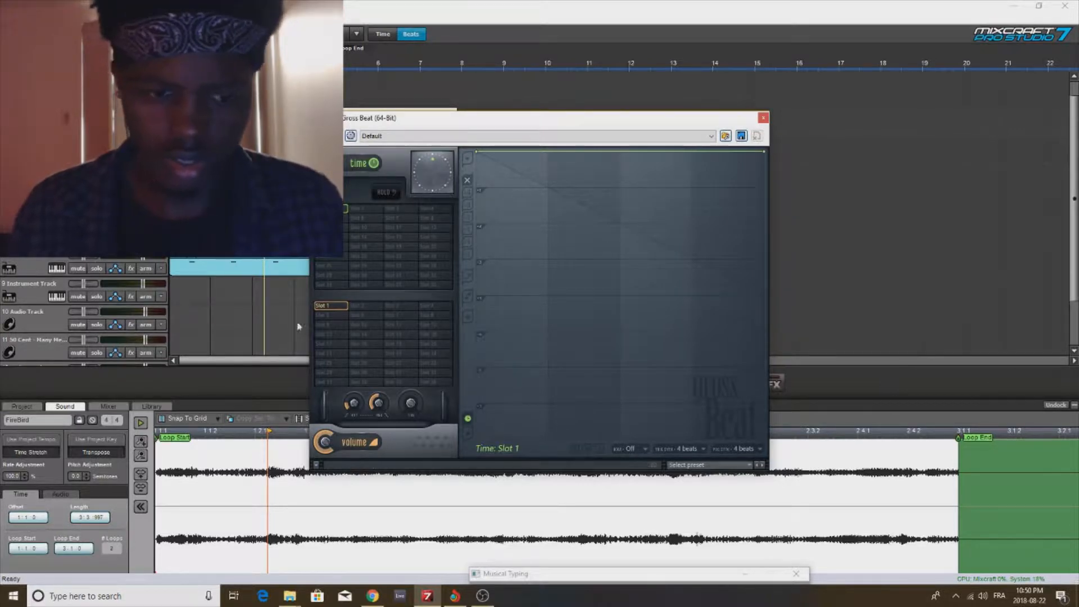
{"action": "left_click", "coordinate": [261, 383]}
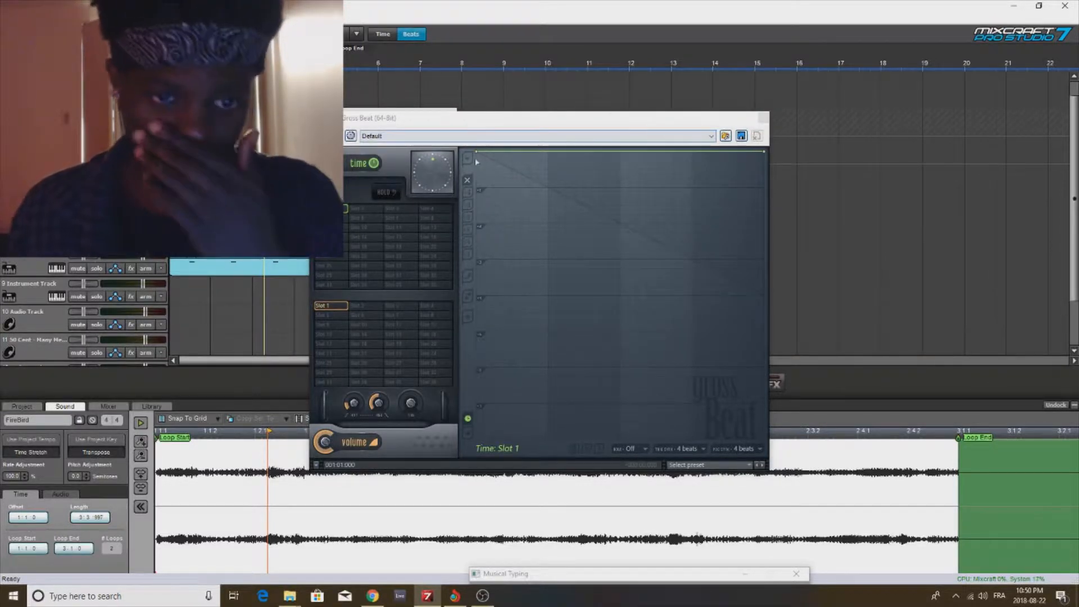
Step: Load the Momentary preset in Gross Beat and audition the 1/2 Speed and Slow Tripplet time effects during playback
{"action": "left_click", "coordinate": [225, 310]}
{"action": "key", "text": "space"}
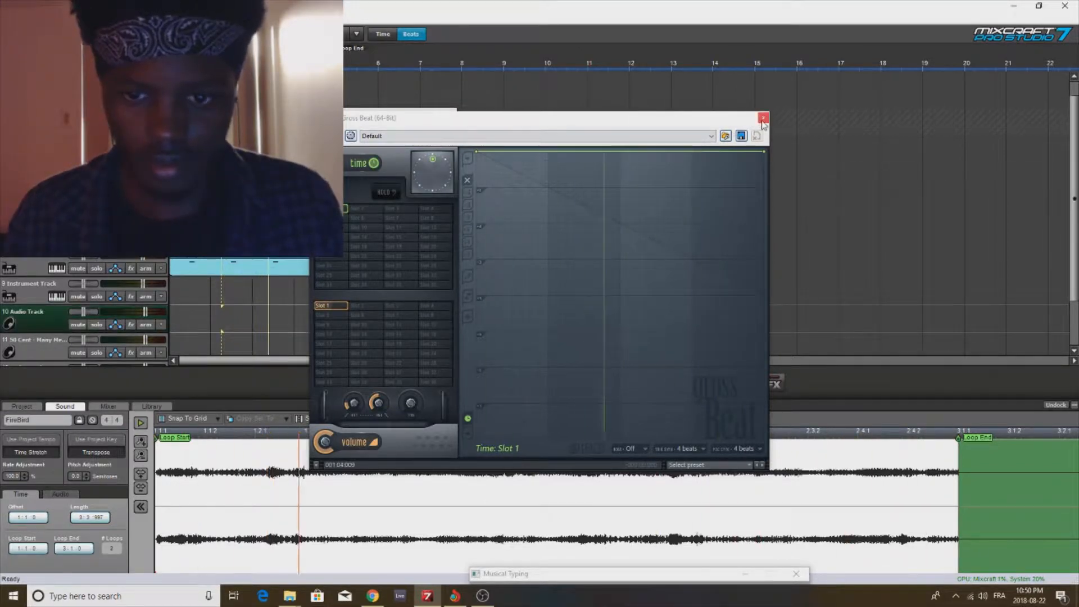
{"action": "left_click", "coordinate": [698, 467]}
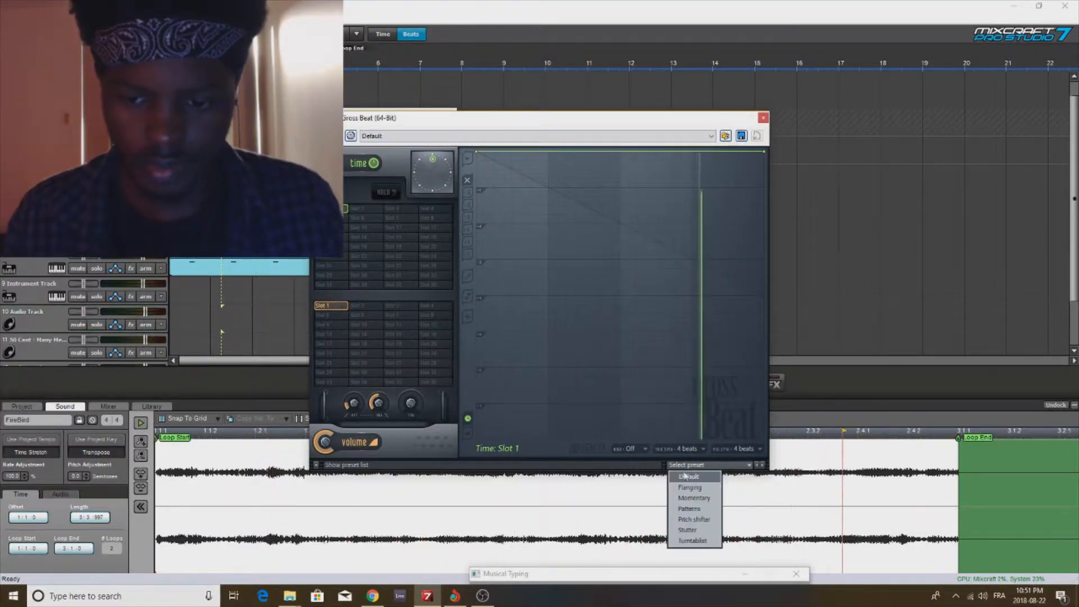
{"action": "left_click", "coordinate": [697, 498]}
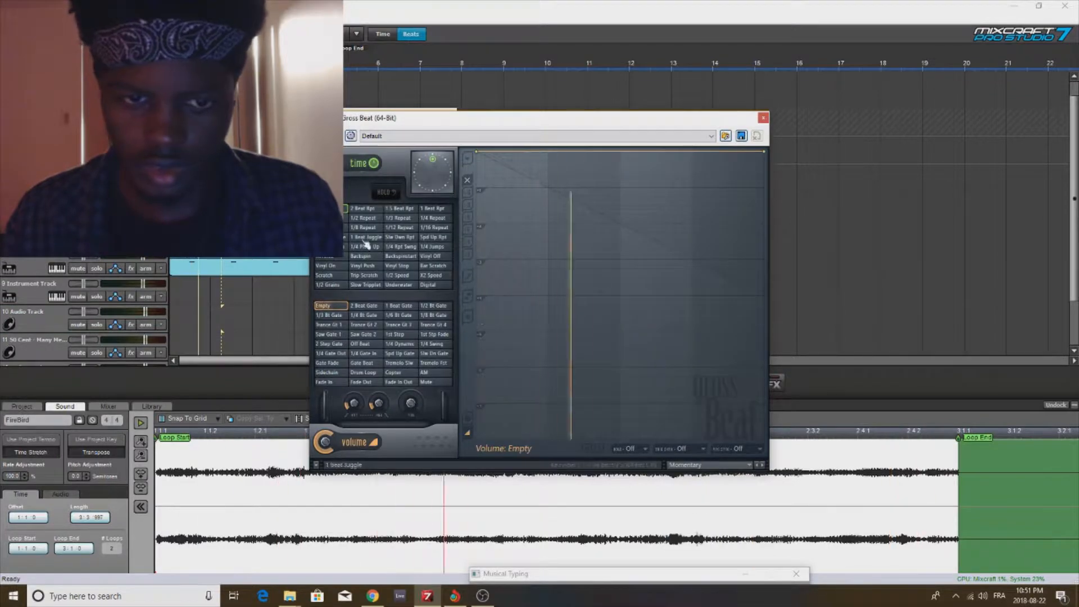
{"action": "left_click", "coordinate": [400, 275]}
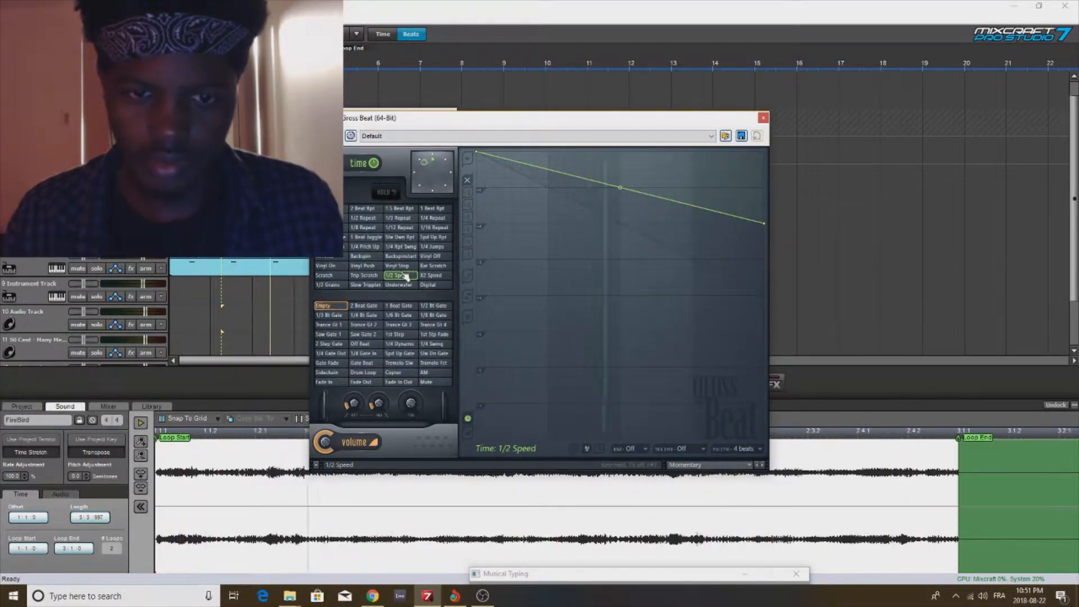
{"action": "left_click", "coordinate": [368, 286]}
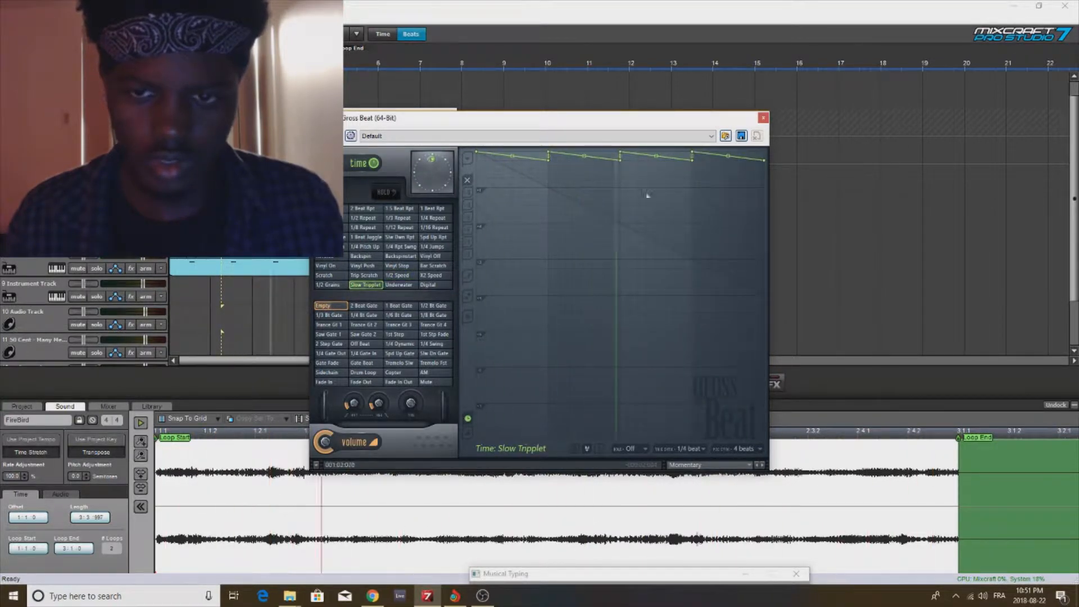
Step: Close Gross Beat, mix the processed FireBird track to a new audio track and play the loop from the start
{"action": "left_click", "coordinate": [763, 117]}
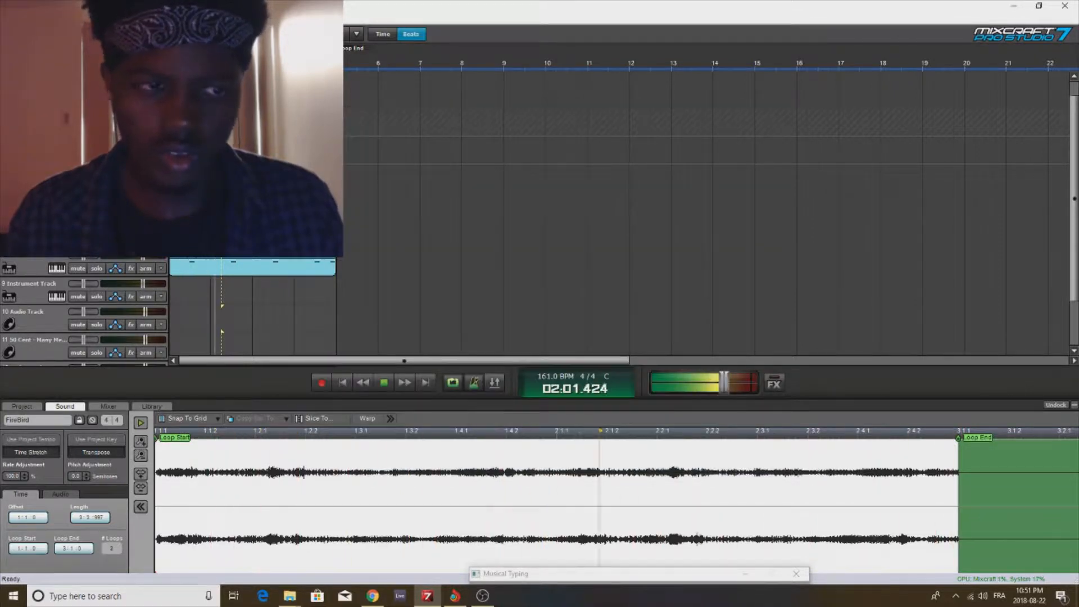
{"action": "right_click", "coordinate": [55, 259]}
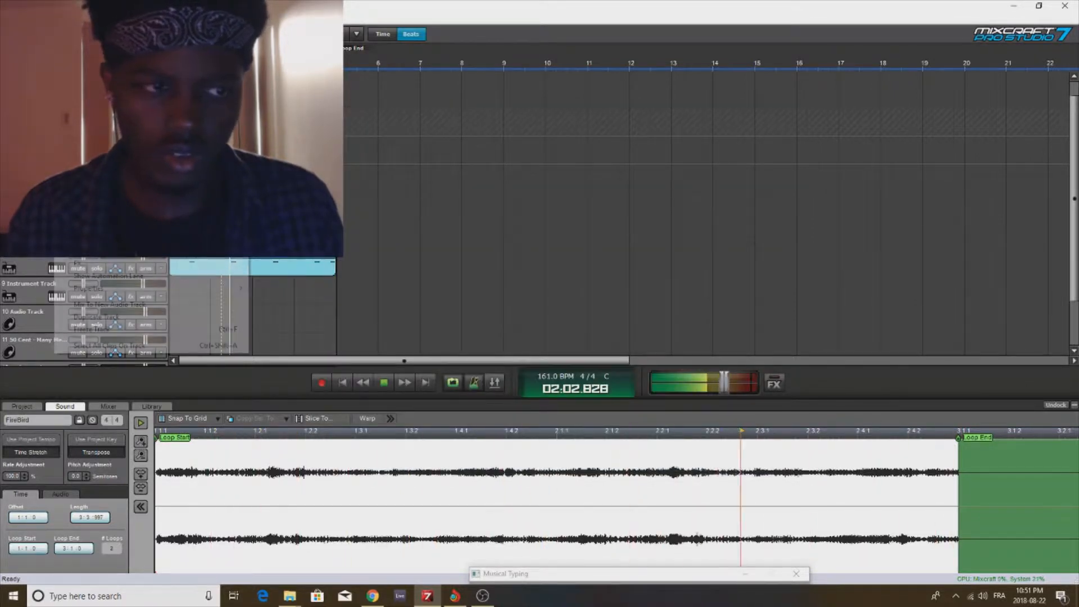
{"action": "left_click", "coordinate": [149, 307]}
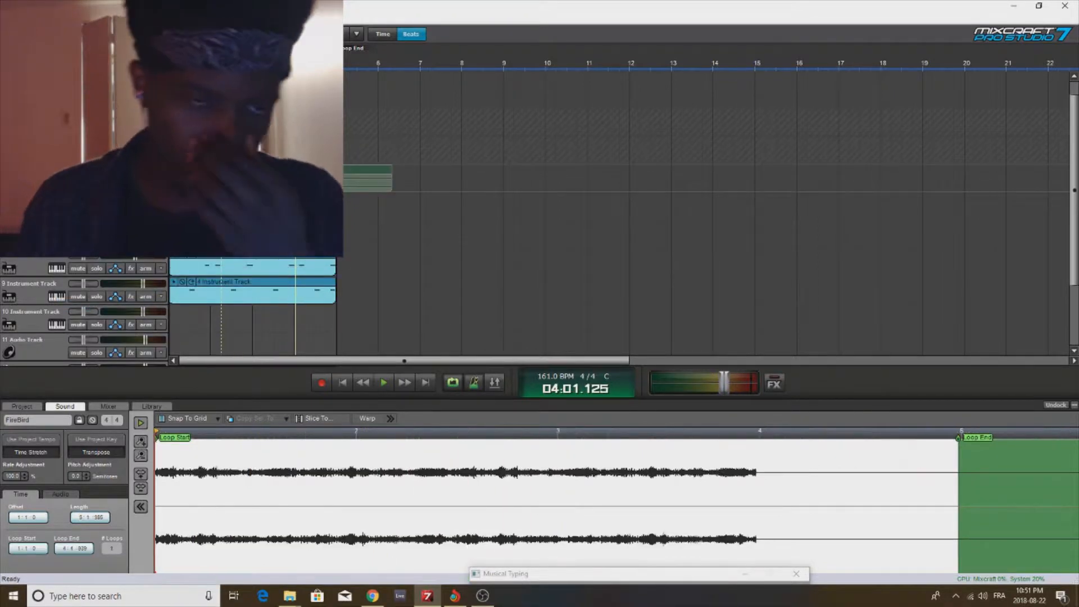
{"action": "key", "text": "space"}
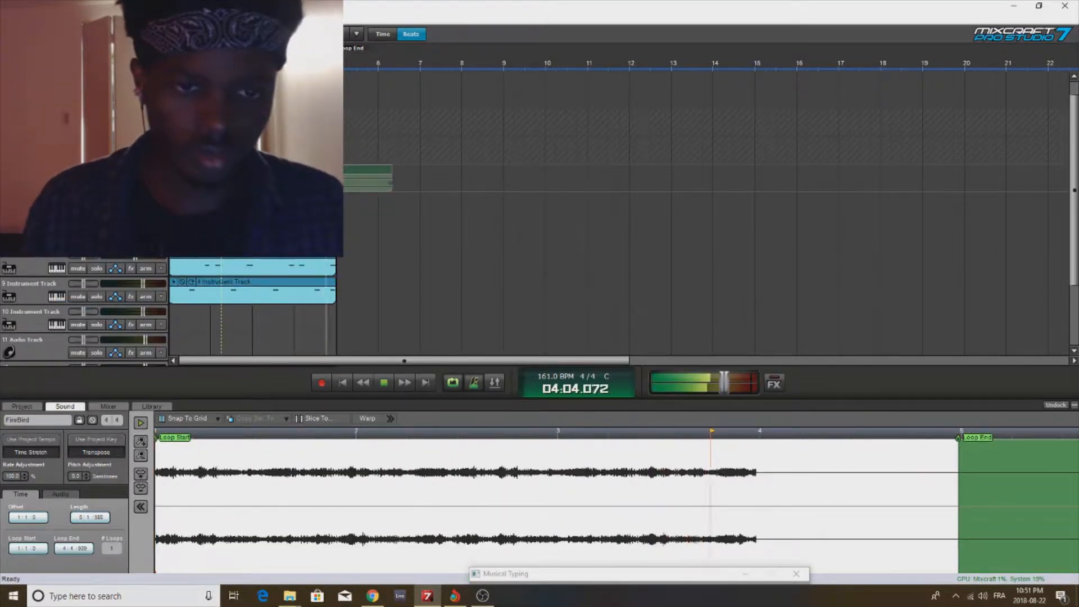
{"action": "key", "text": "Home"}
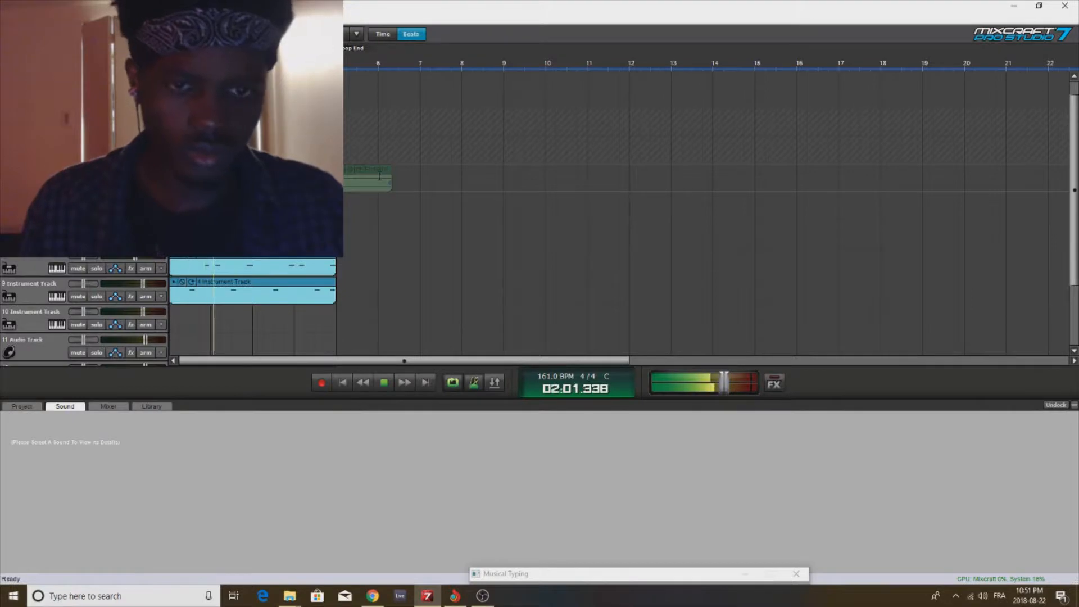
Step: Mix the four-bar FireBird audio clip to a new clip and play it with the beat
{"action": "right_click", "coordinate": [321, 170]}
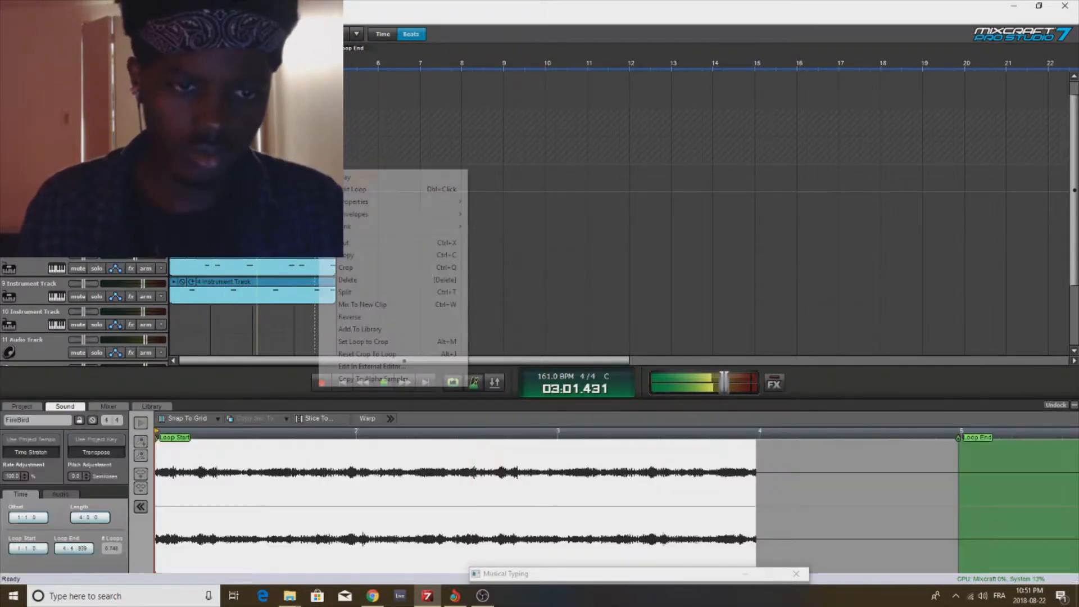
{"action": "left_click", "coordinate": [347, 303]}
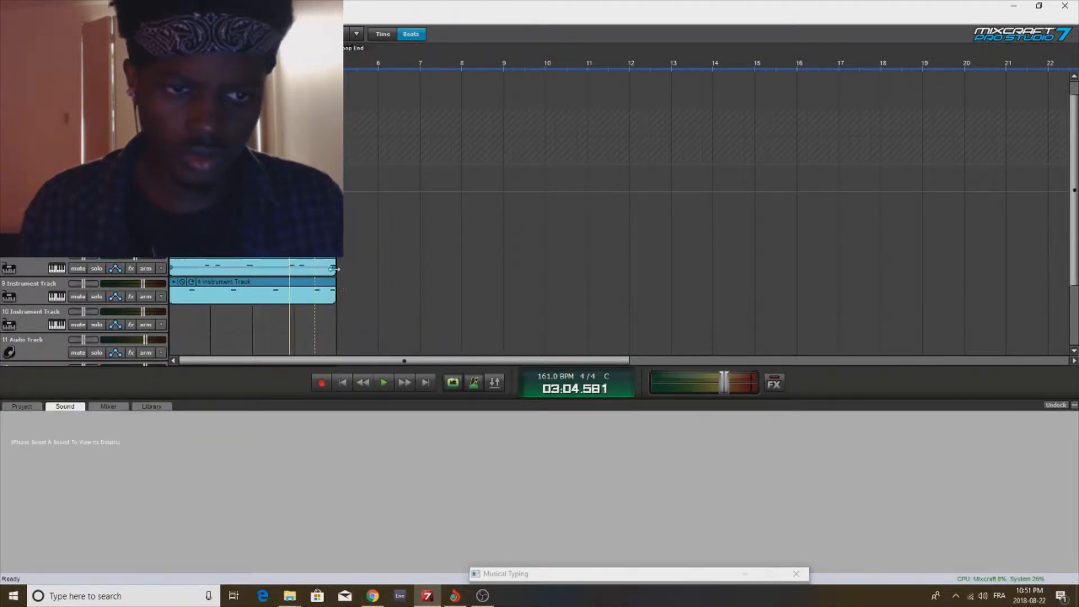
{"action": "key", "text": "space"}
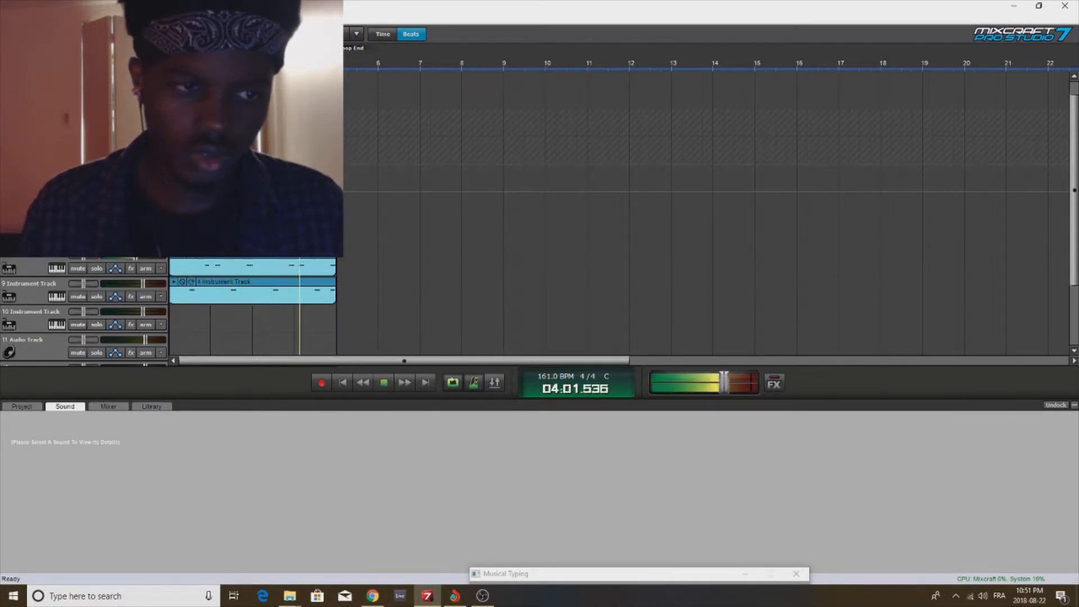
Step: Solo the newly mixed FireBird audio track, add the IL Gross Beat effect to it and open the effect's editor
{"action": "left_click", "coordinate": [97, 185]}
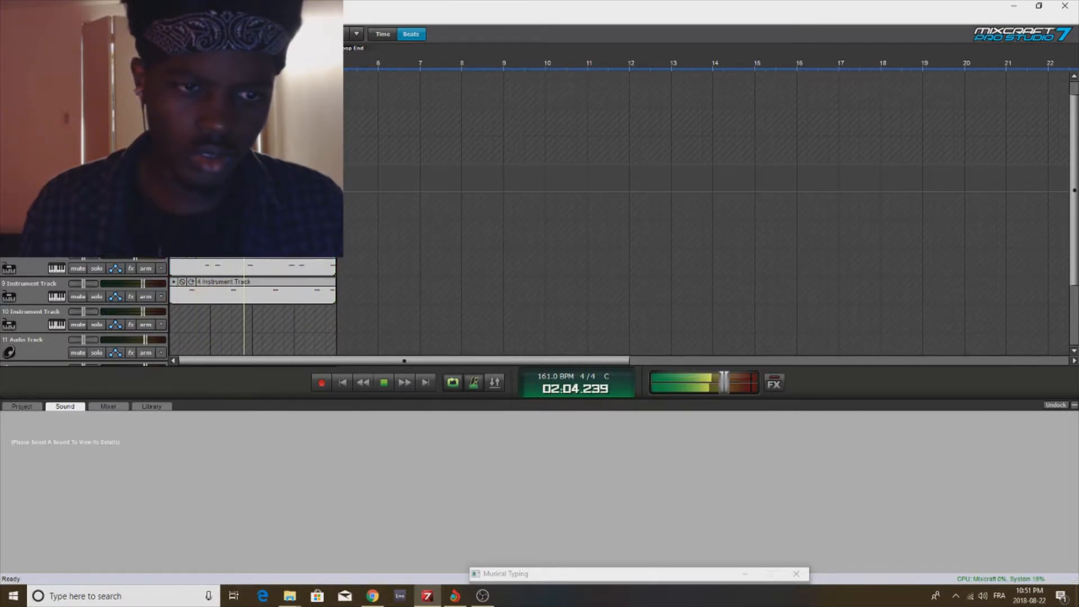
{"action": "left_click", "coordinate": [130, 185]}
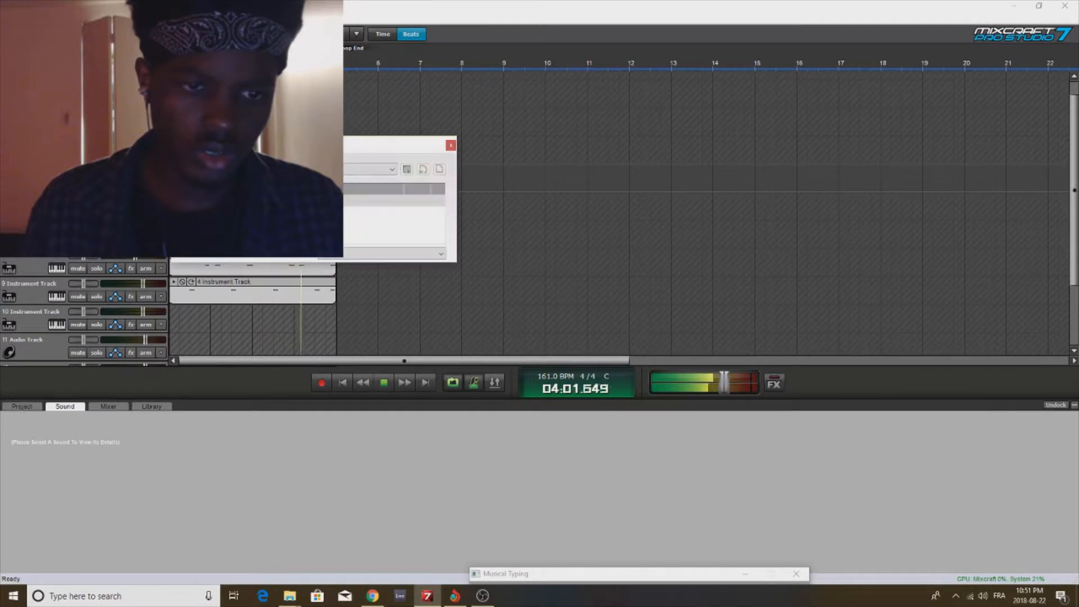
{"action": "left_click", "coordinate": [270, 201]}
{"action": "type", "text": "il"}
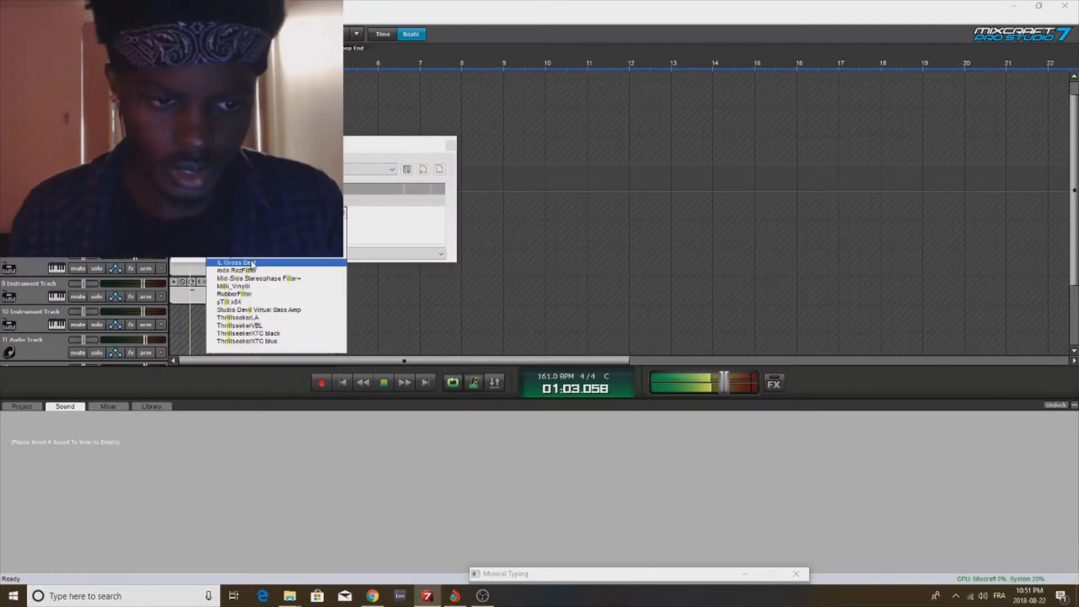
{"action": "left_click", "coordinate": [253, 263]}
{"action": "left_click", "coordinate": [415, 201]}
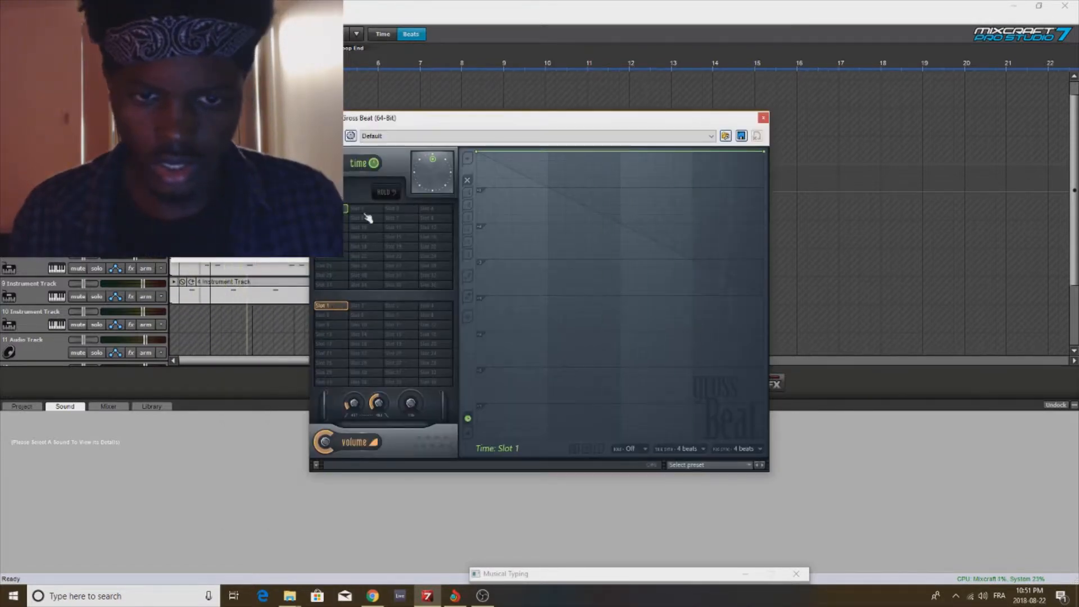
Step: Load the Momentary preset in Gross Beat and audition the Reverse, 1.5 Bt Juggle, Slow Tripplet and 1/2 Speed time effects
{"action": "left_click", "coordinate": [685, 466]}
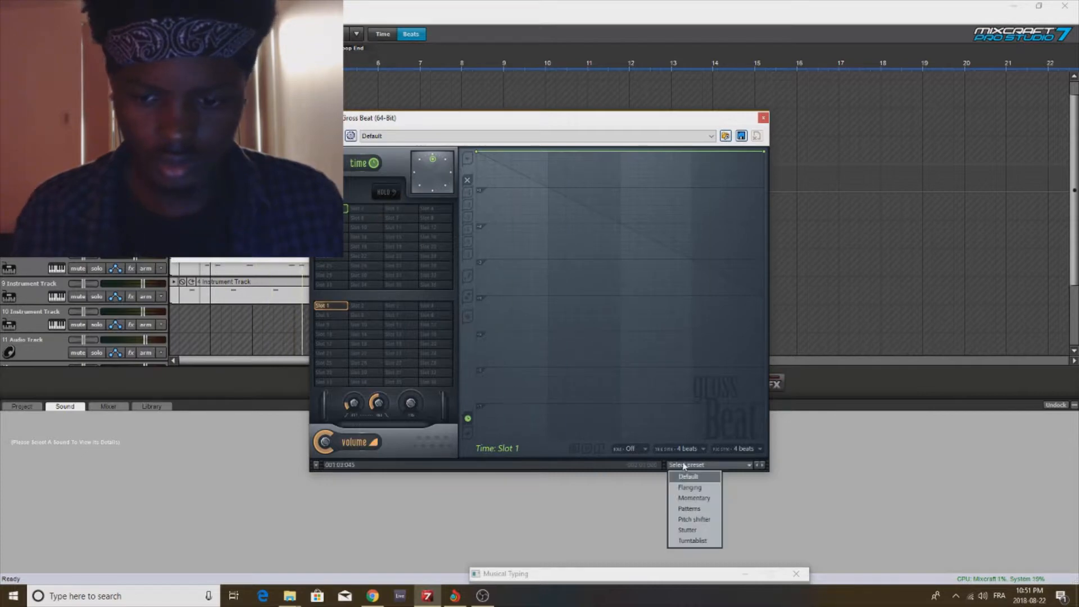
{"action": "left_click", "coordinate": [694, 498]}
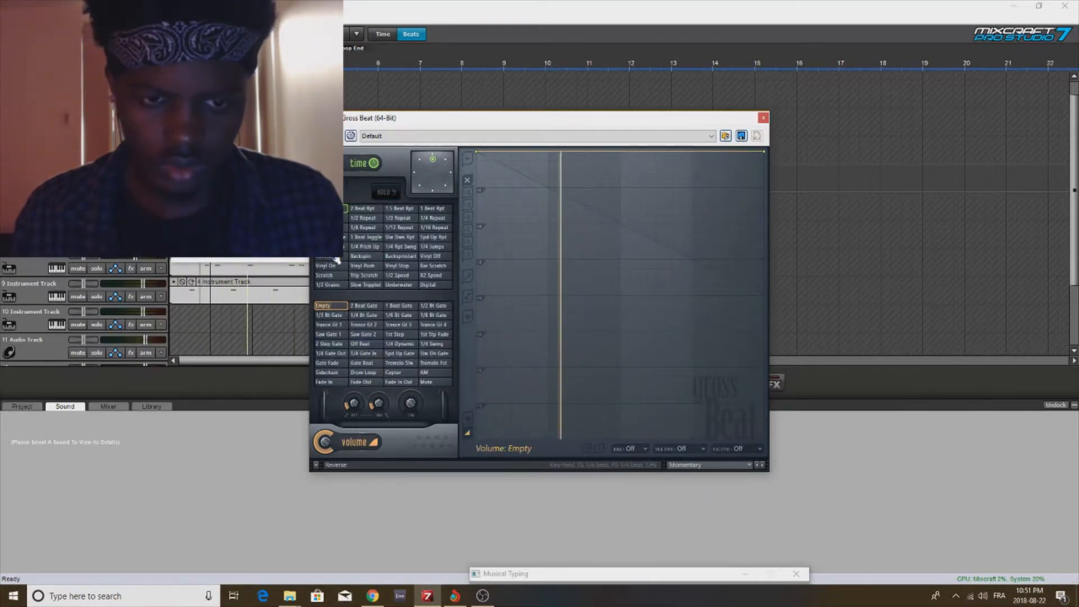
{"action": "left_click", "coordinate": [337, 258]}
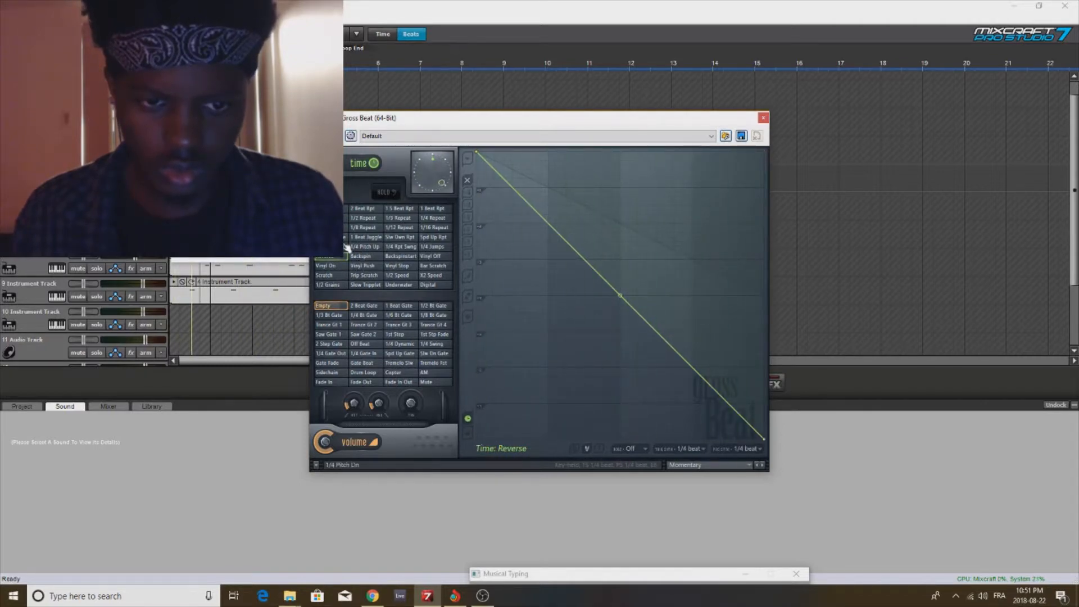
{"action": "left_click", "coordinate": [343, 239]}
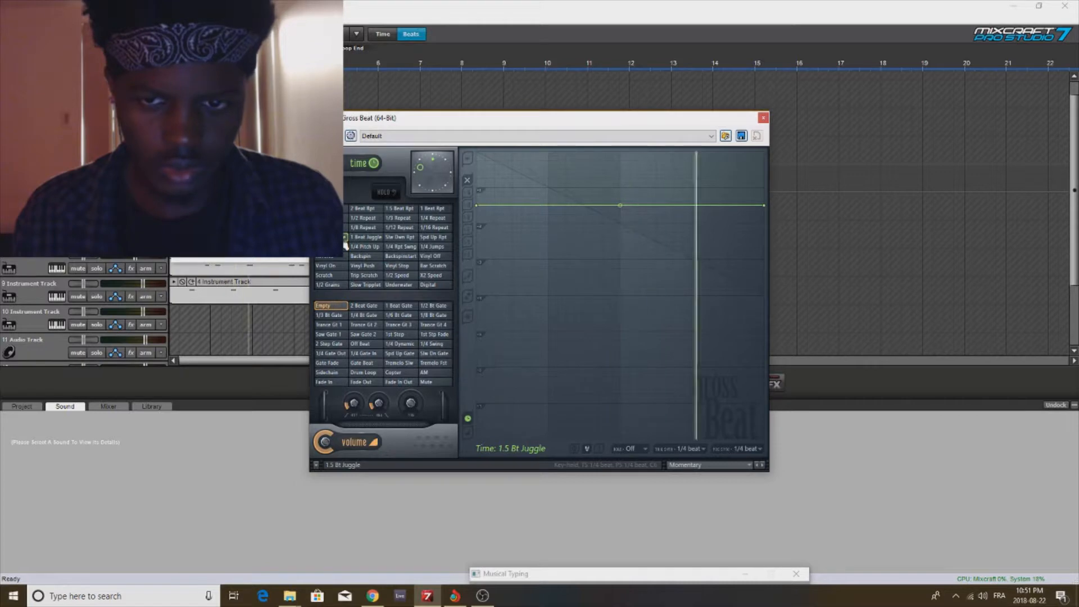
{"action": "left_click", "coordinate": [375, 285]}
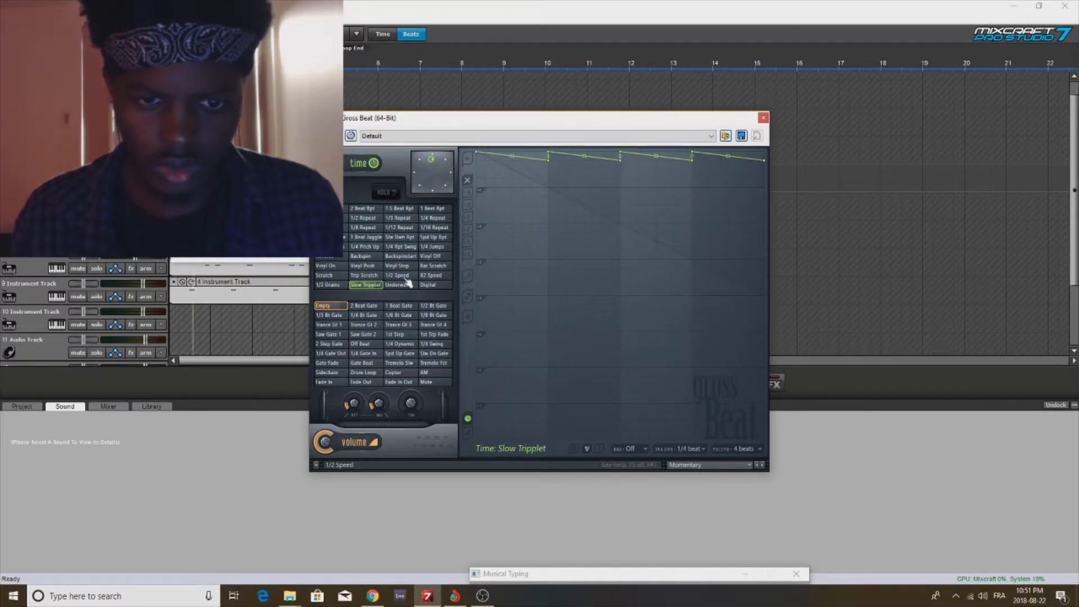
{"action": "left_click", "coordinate": [398, 276]}
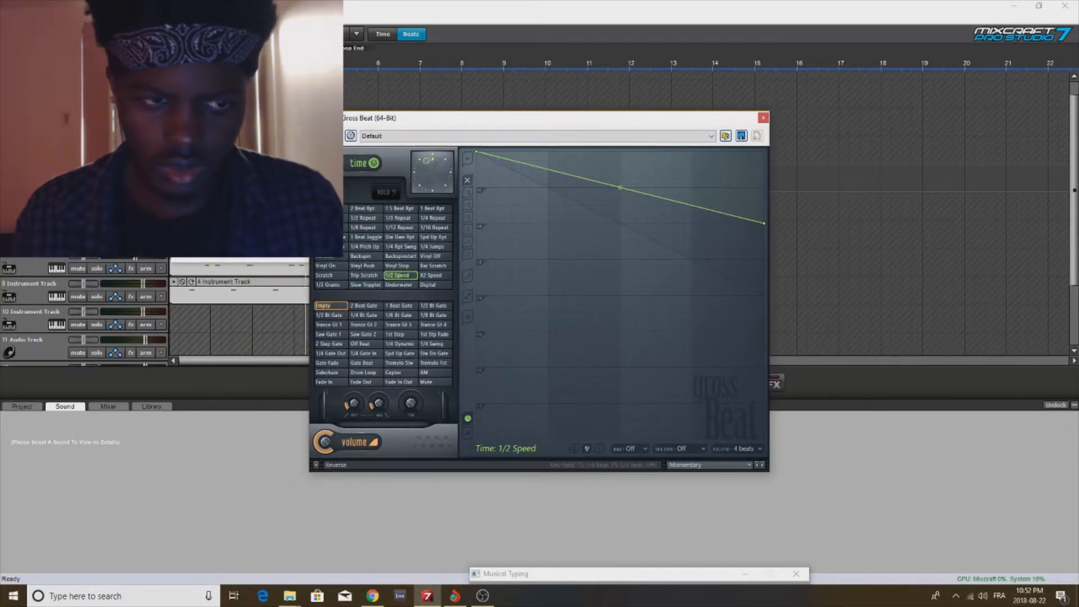
Step: Unsolo the FireBird track and audition the Trip Scratch, Vinyl Stop and Backspinstart time effects with the full beat
{"action": "left_click", "coordinate": [97, 184]}
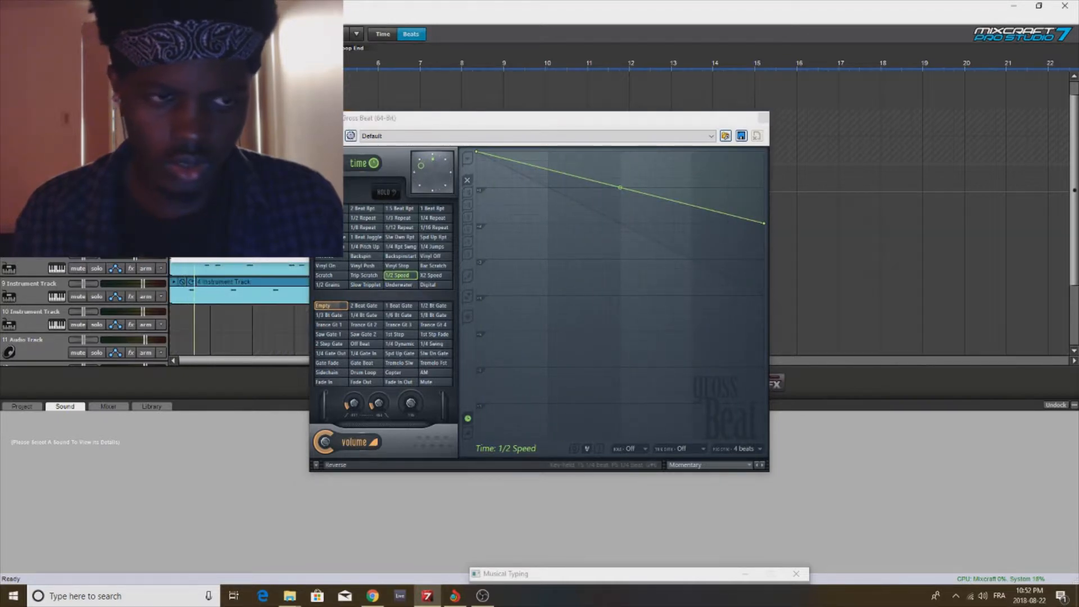
{"action": "left_click", "coordinate": [362, 276]}
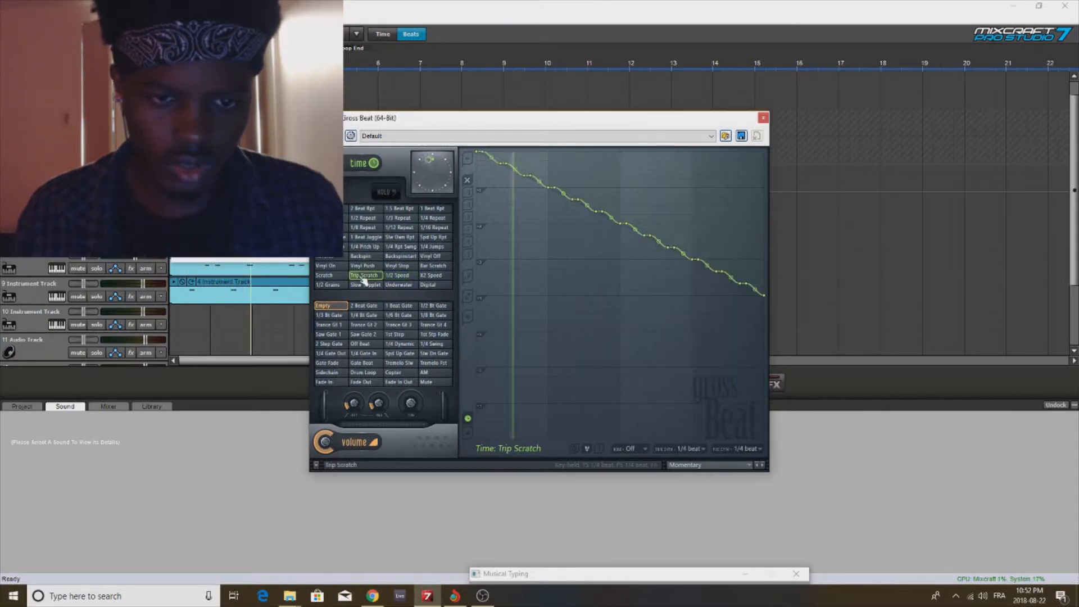
{"action": "left_click", "coordinate": [409, 267]}
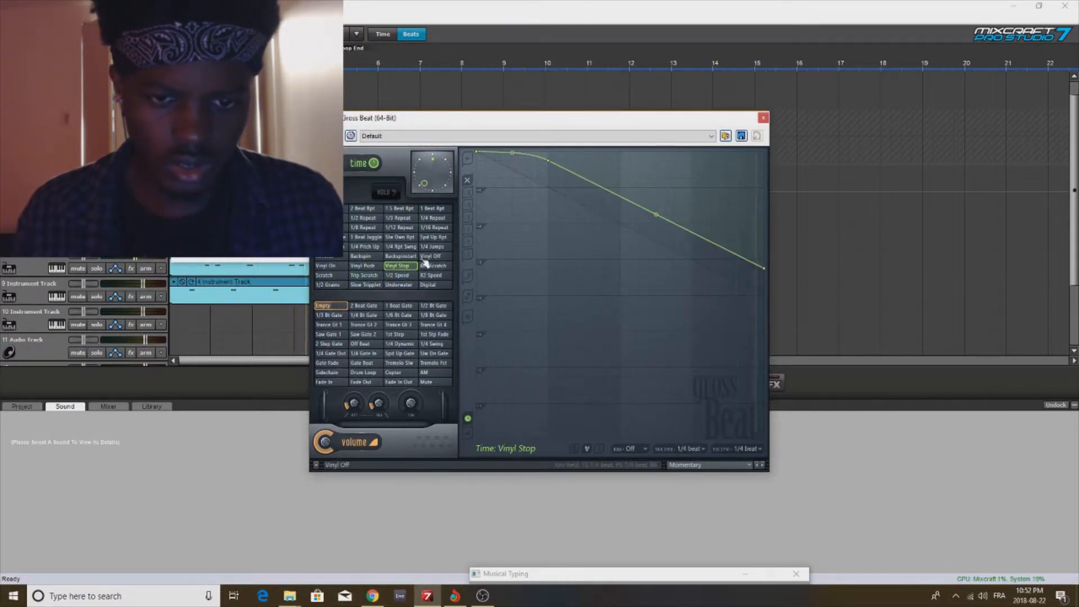
{"action": "left_click", "coordinate": [403, 257]}
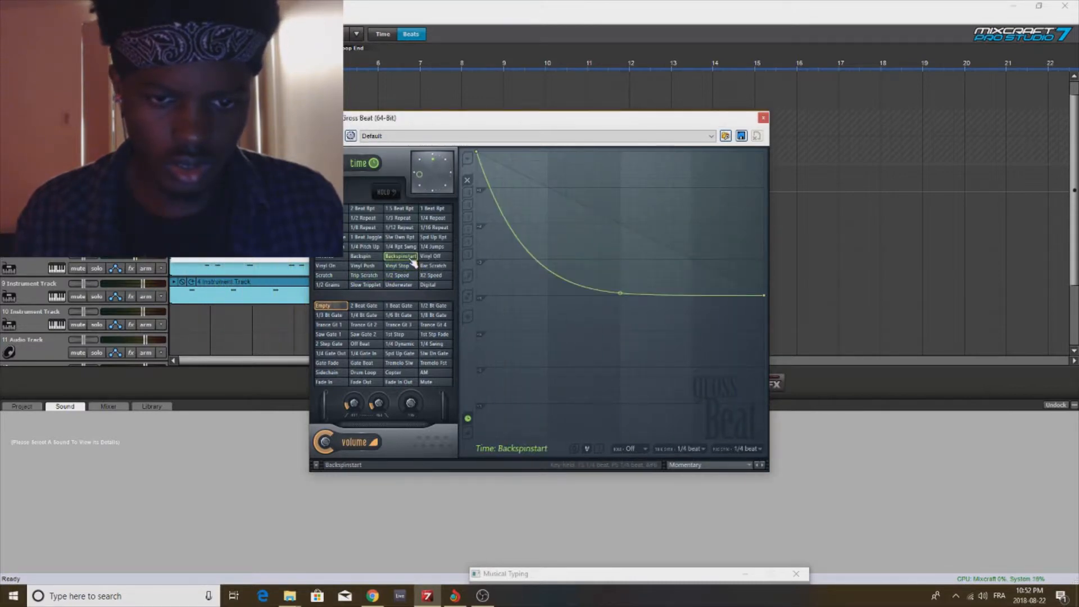
Step: Load the Patterns preset and audition the Chaos 2, Chaos 3, Chaos 4, Complex 12 and Complex 3 time patterns
{"action": "left_click", "coordinate": [697, 464]}
{"action": "left_click", "coordinate": [694, 508]}
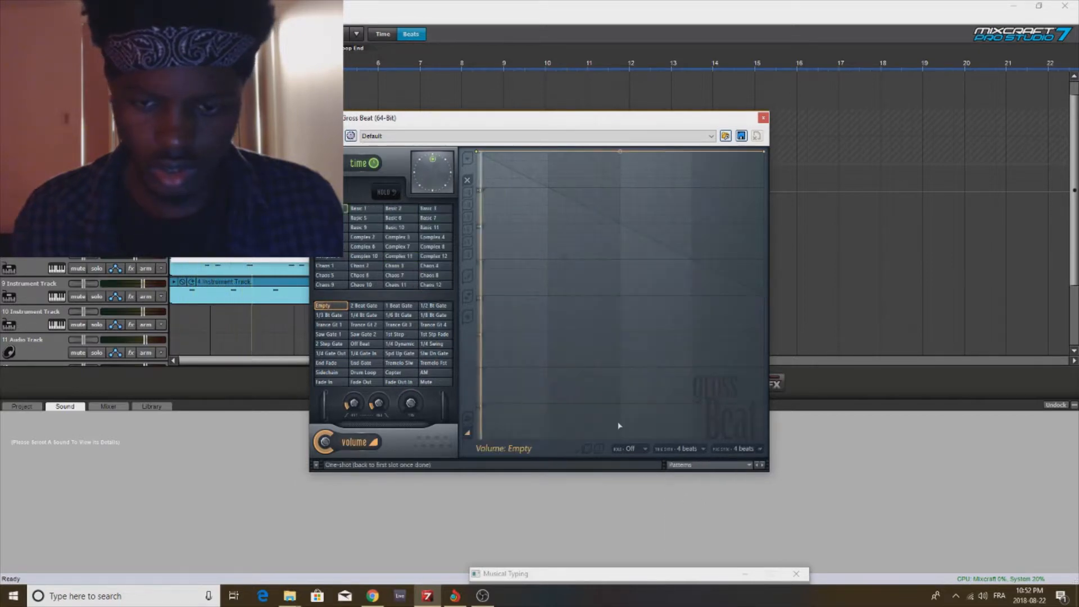
{"action": "left_click", "coordinate": [360, 265]}
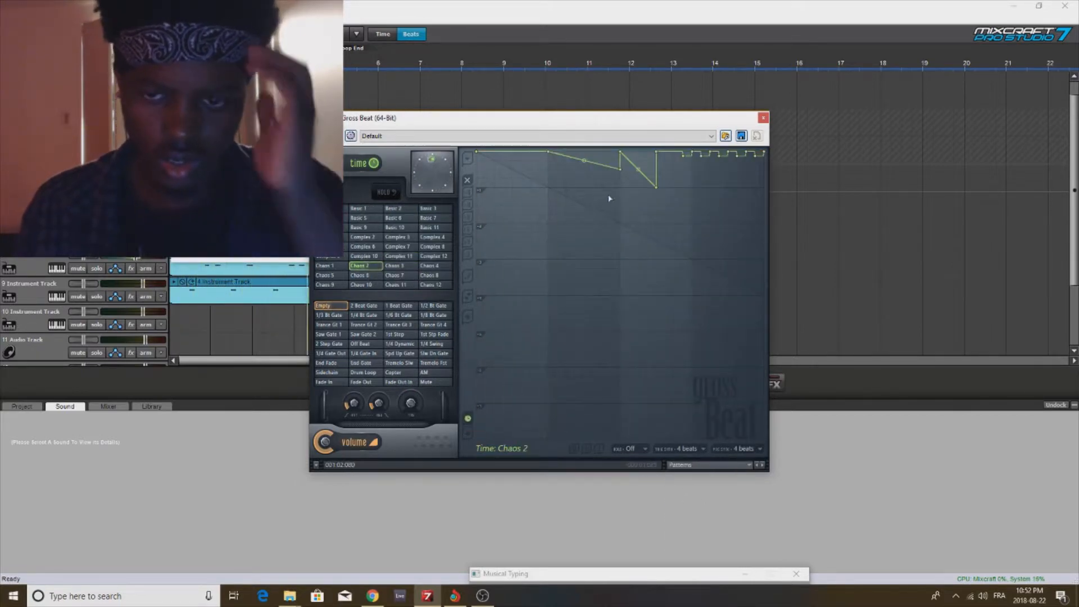
{"action": "left_click", "coordinate": [402, 266]}
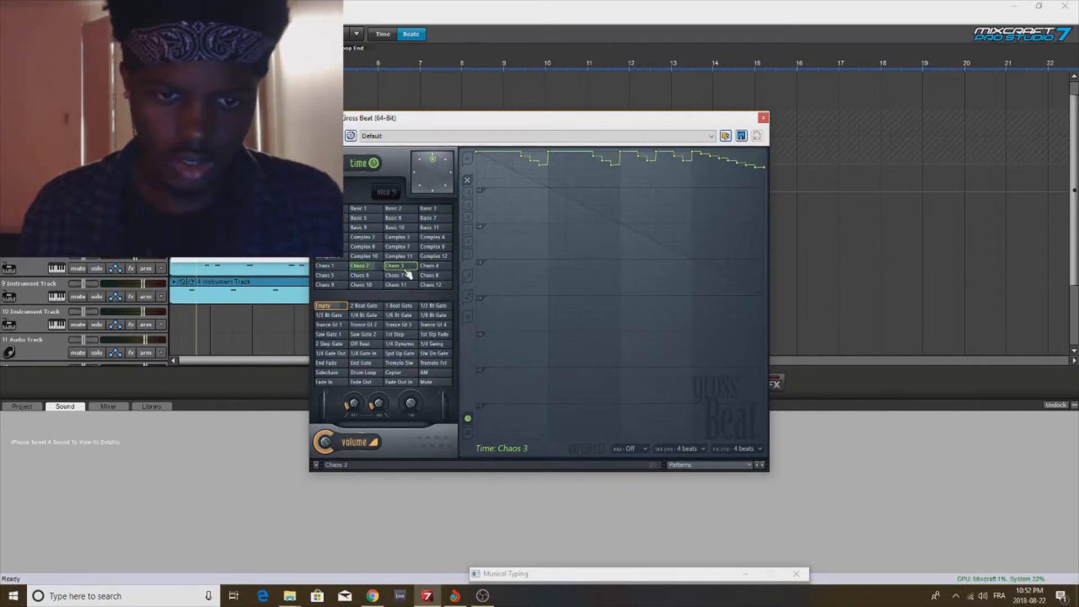
{"action": "left_click", "coordinate": [436, 267]}
{"action": "left_click", "coordinate": [441, 257]}
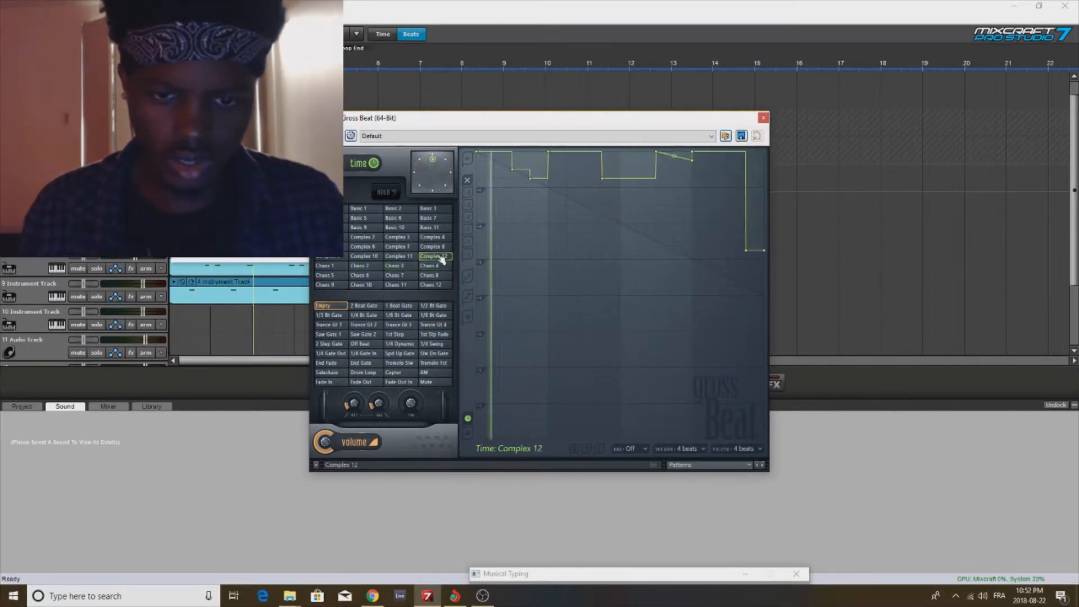
{"action": "left_click", "coordinate": [398, 237]}
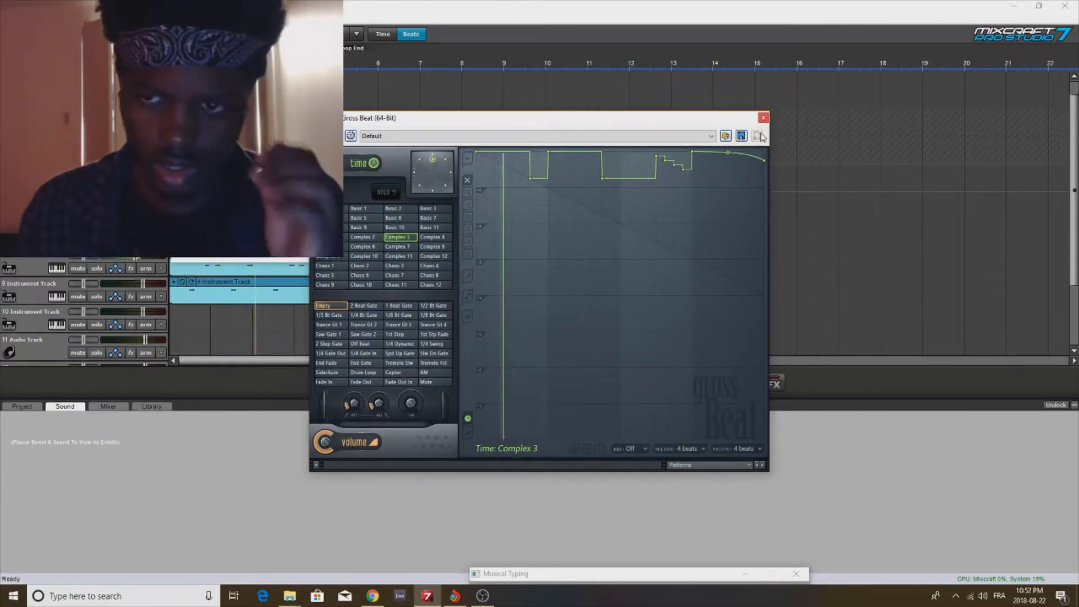
Step: Try a steeper final drop in the Complex 3 time envelope, restore it, and lower the stepped points before the last beat
{"action": "left_click_drag", "start_coordinate": [770, 162], "coordinate": [764, 176]}
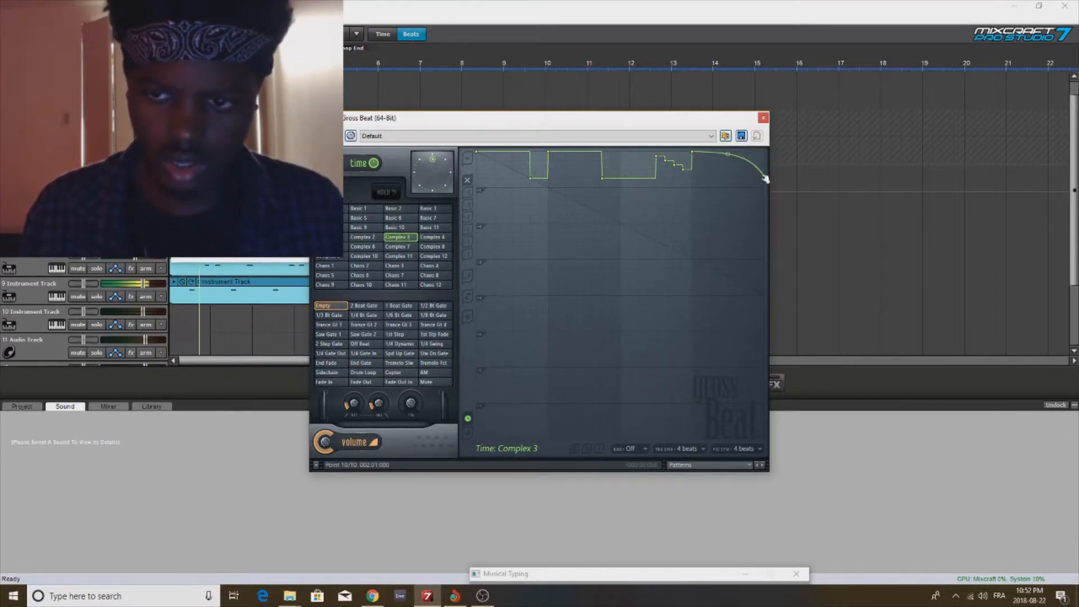
{"action": "left_click_drag", "start_coordinate": [765, 175], "coordinate": [776, 265]}
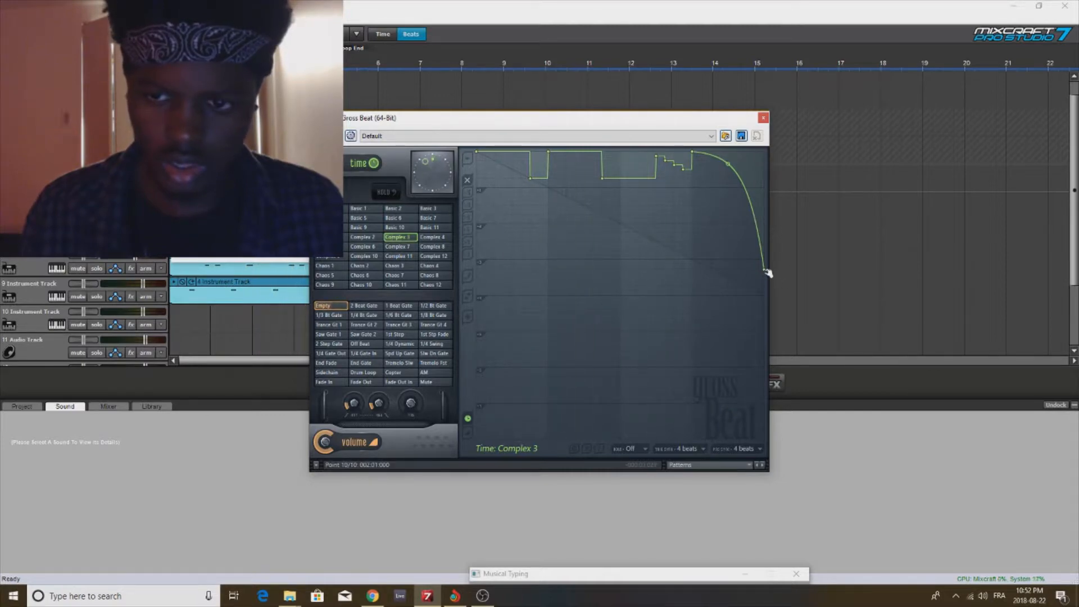
{"action": "left_click_drag", "start_coordinate": [767, 273], "coordinate": [773, 163]}
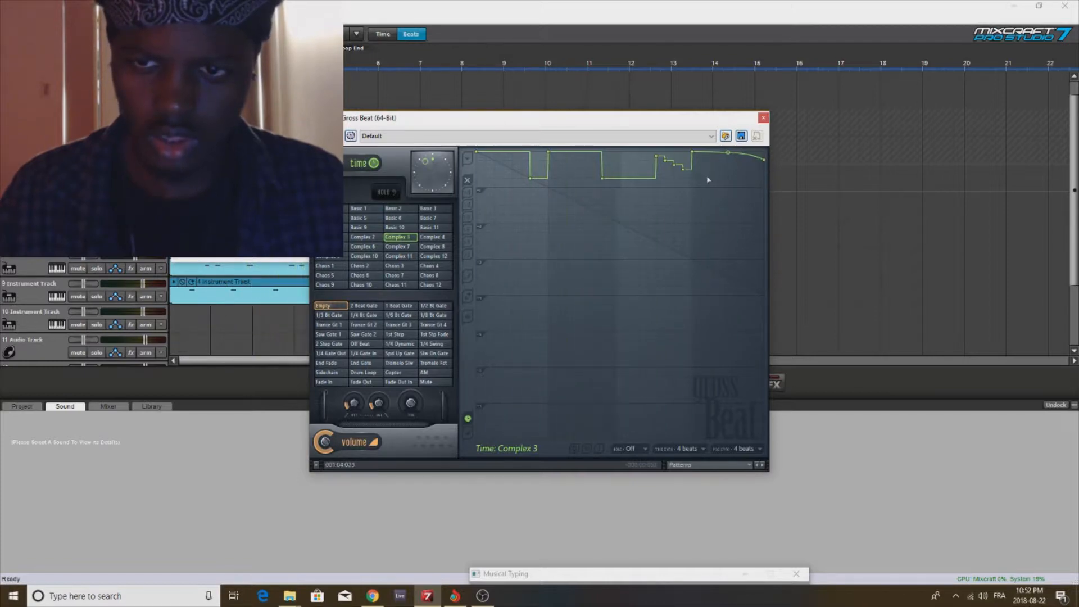
{"action": "mouse_move", "coordinate": [685, 170]}
{"action": "left_mouse_down"}
{"action": "mouse_move", "coordinate": [686, 188]}
{"action": "mouse_move", "coordinate": [665, 171]}
{"action": "left_mouse_up"}
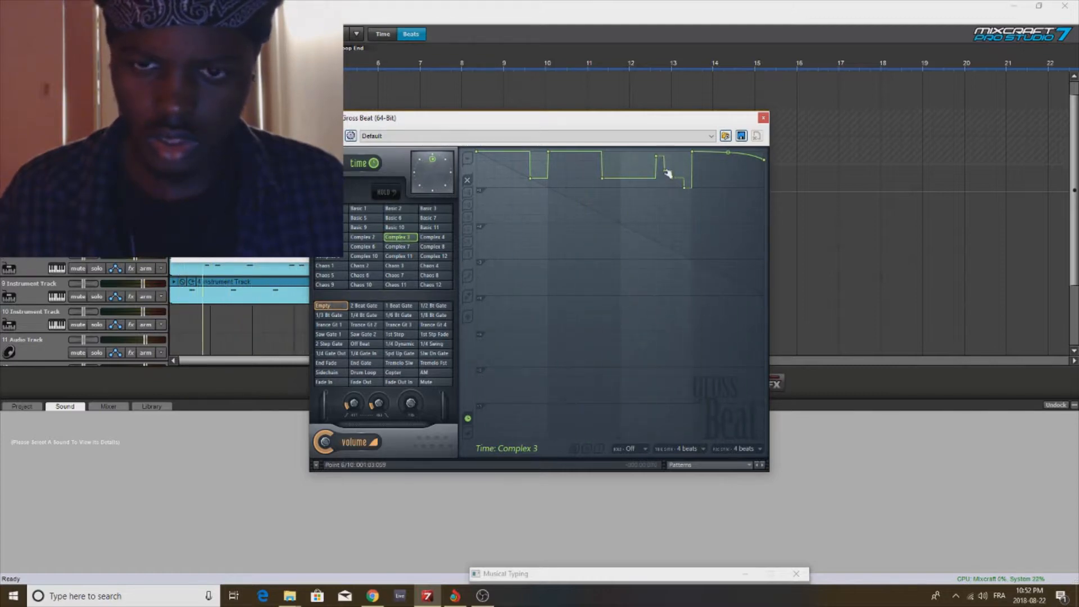
Step: Audition the Complex 2, Complex 1 and Basic 10 time patterns and return to the edited Complex 3 pattern
{"action": "left_click", "coordinate": [361, 237]}
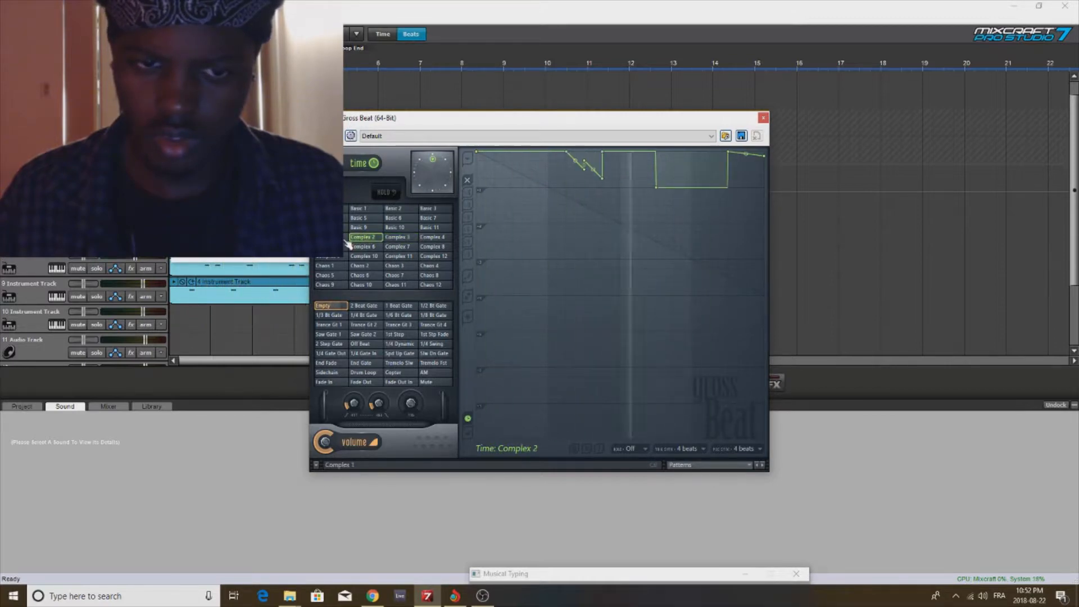
{"action": "left_click", "coordinate": [398, 238]}
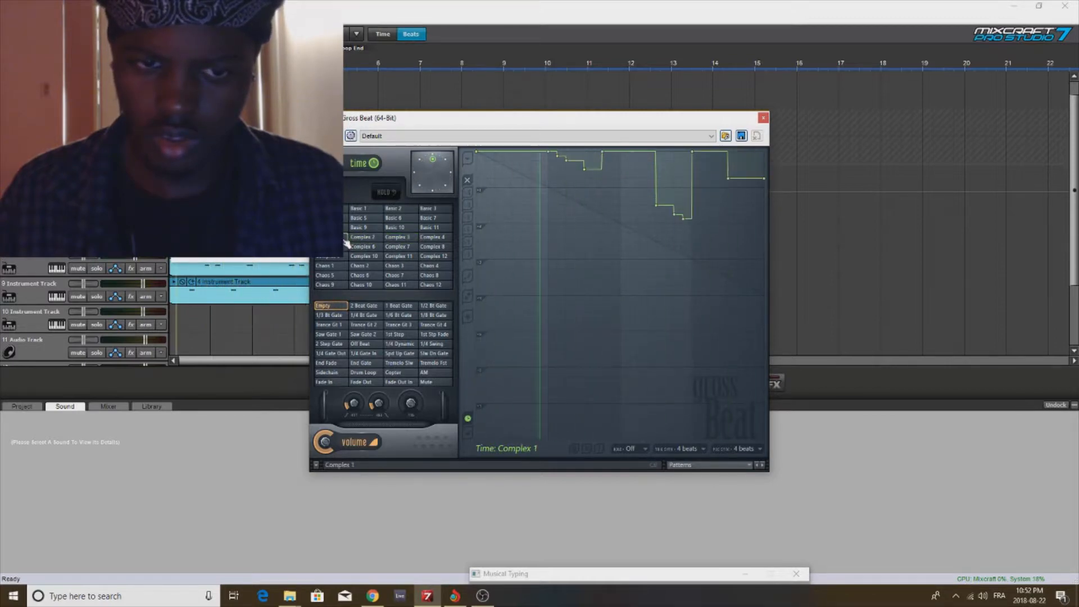
{"action": "left_click", "coordinate": [397, 228]}
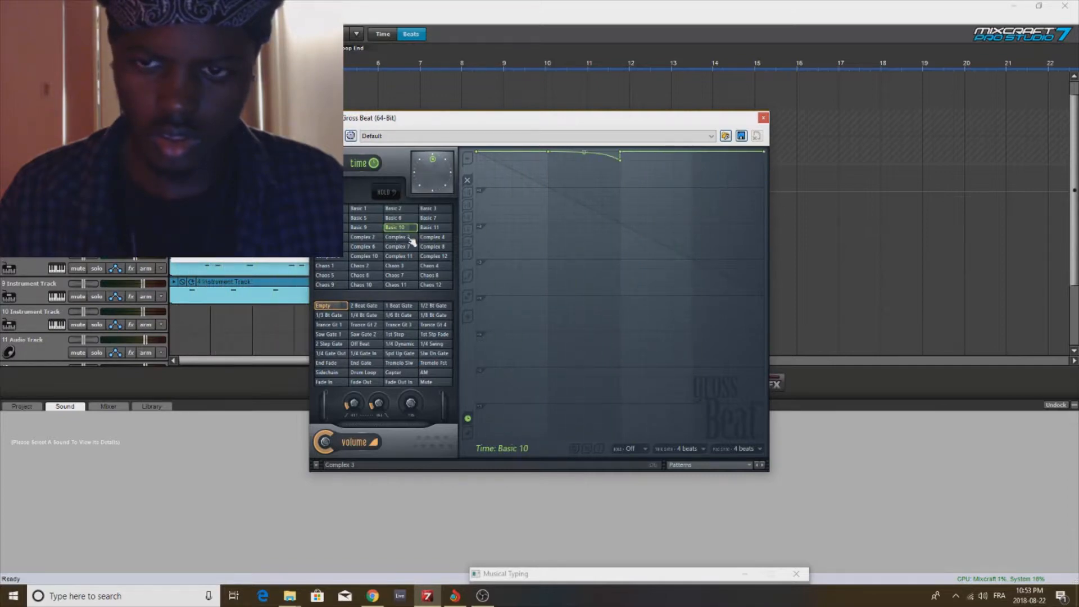
{"action": "left_click", "coordinate": [411, 238]}
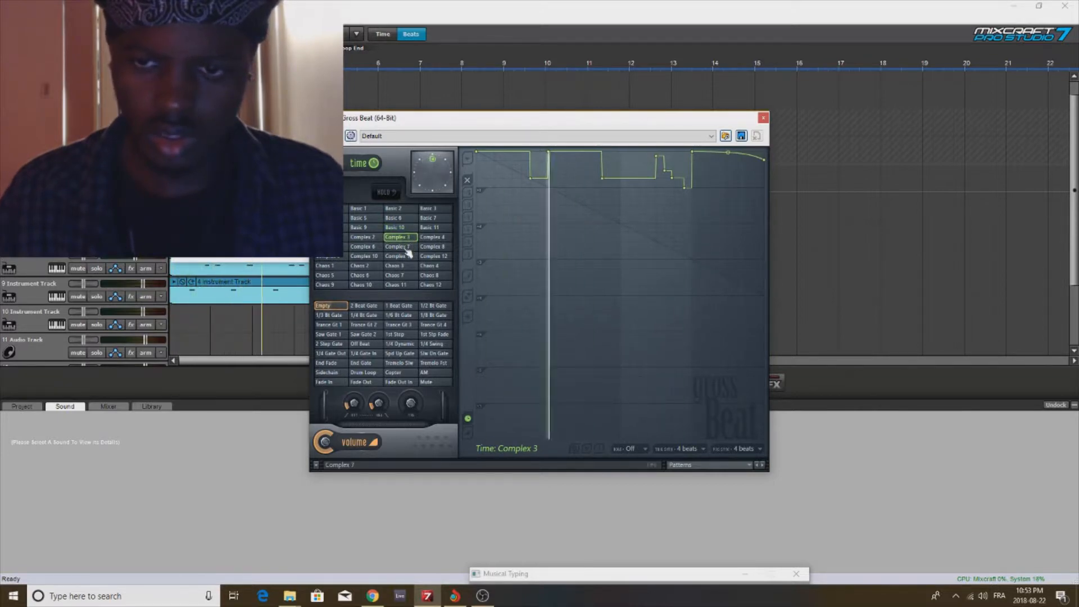
Step: Switch the Gross Beat time pattern to Basic 9, close the effect windows and mix the FireBird track to a new audio track
{"action": "left_click", "coordinate": [364, 228]}
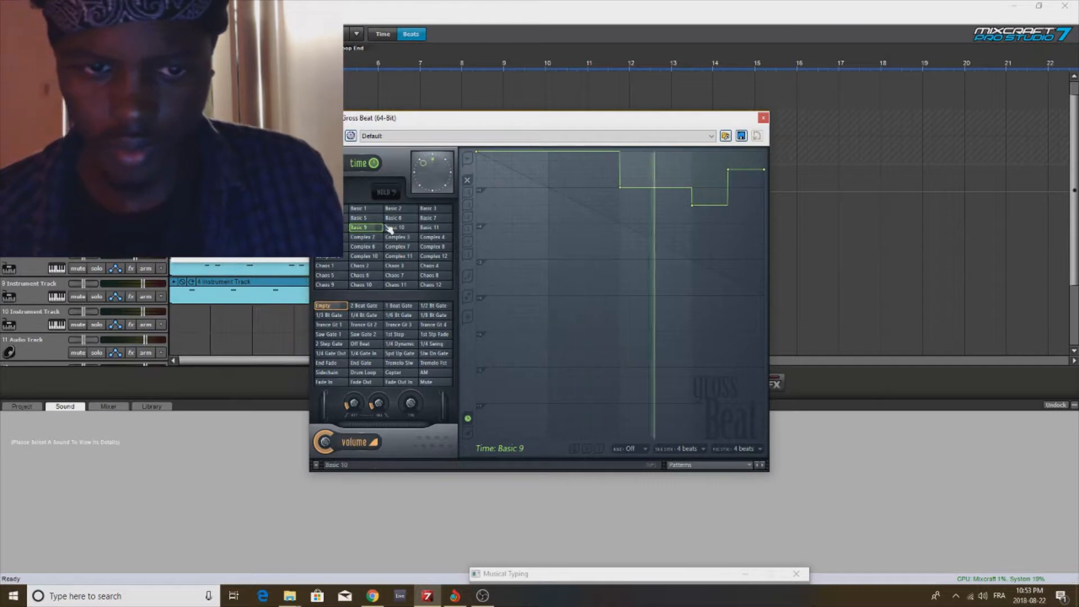
{"action": "left_click", "coordinate": [762, 118]}
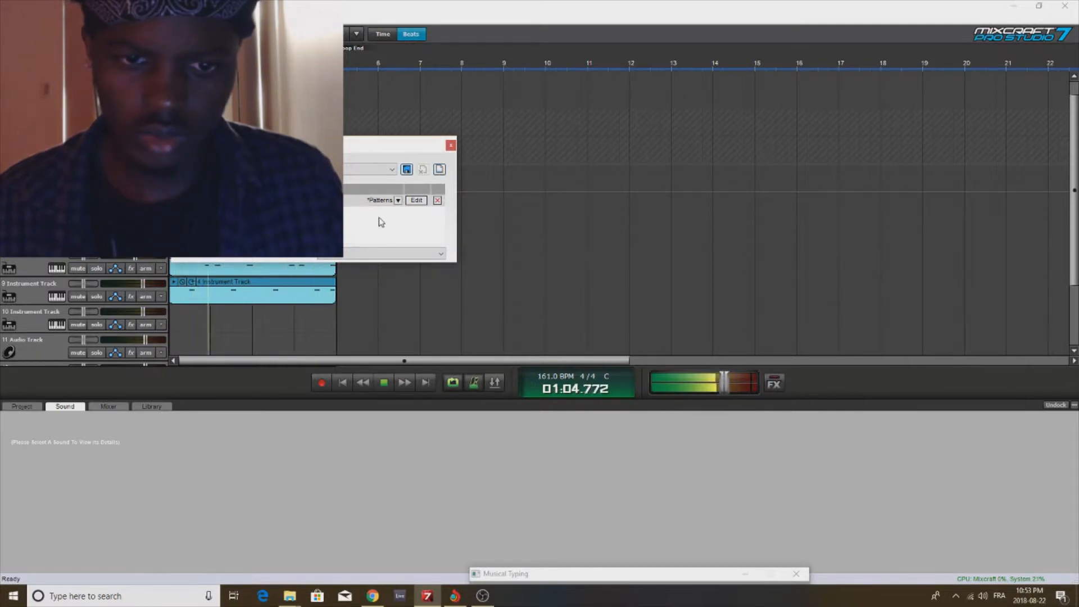
{"action": "left_click", "coordinate": [450, 146]}
{"action": "right_click", "coordinate": [55, 179]}
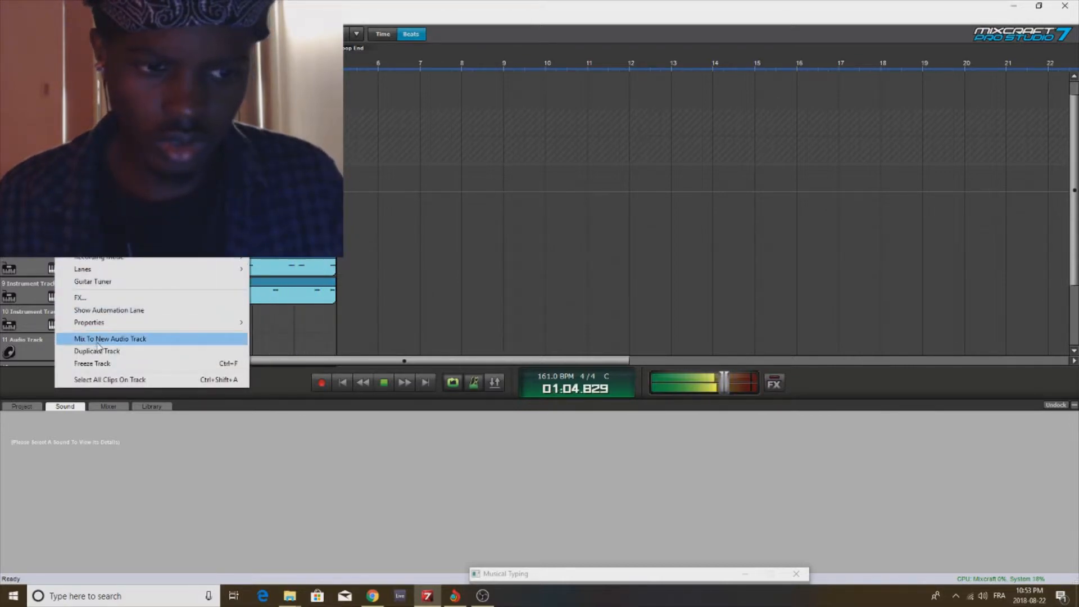
{"action": "left_click", "coordinate": [167, 340]}
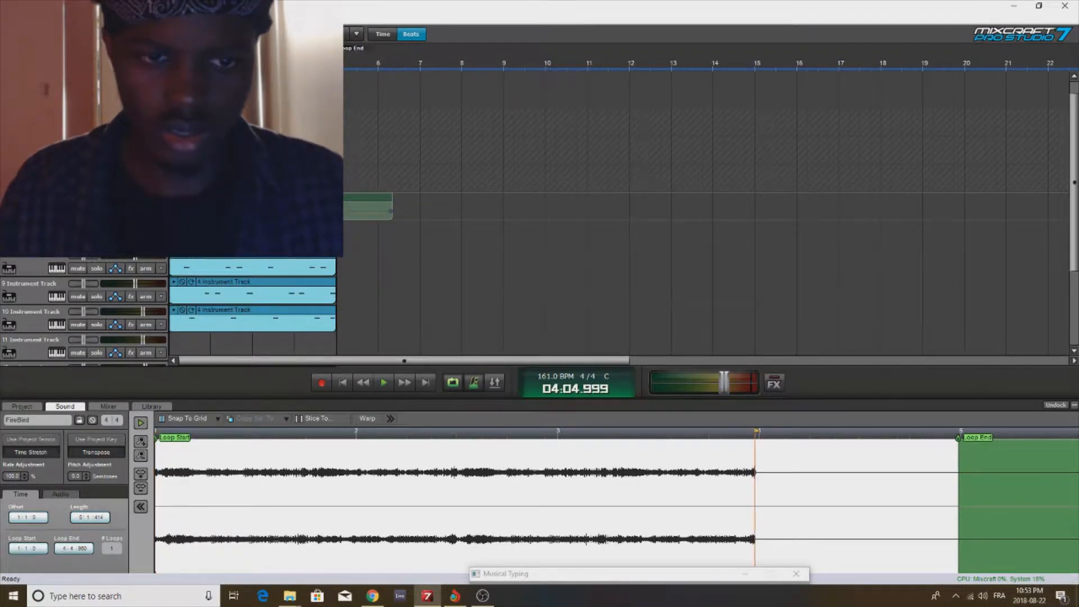
Step: Trim the rendered FireBird clip to four bars and time-stretch it to eight bars, ending at bar 9
{"action": "left_click", "coordinate": [365, 184]}
{"action": "left_click", "coordinate": [377, 201]}
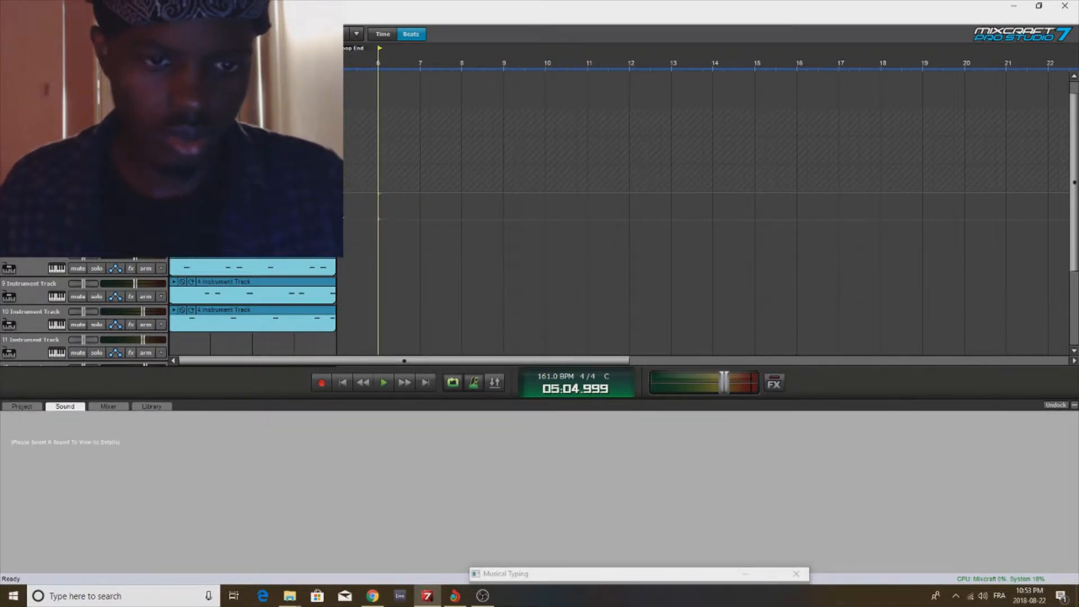
{"action": "left_click", "coordinate": [314, 203]}
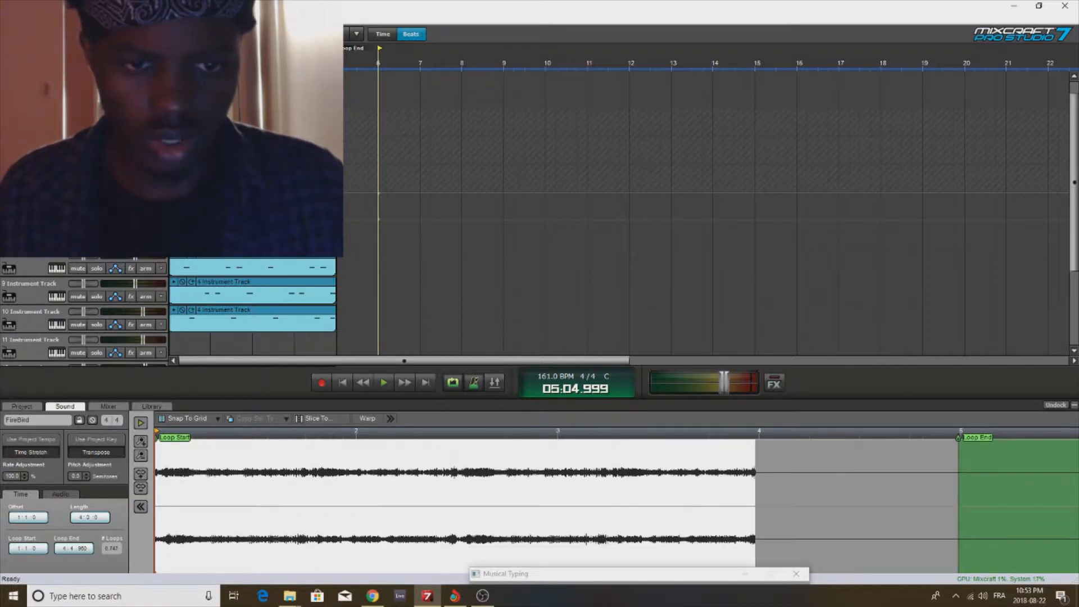
{"action": "left_click_drag", "start_coordinate": [315, 207], "coordinate": [401, 215]}
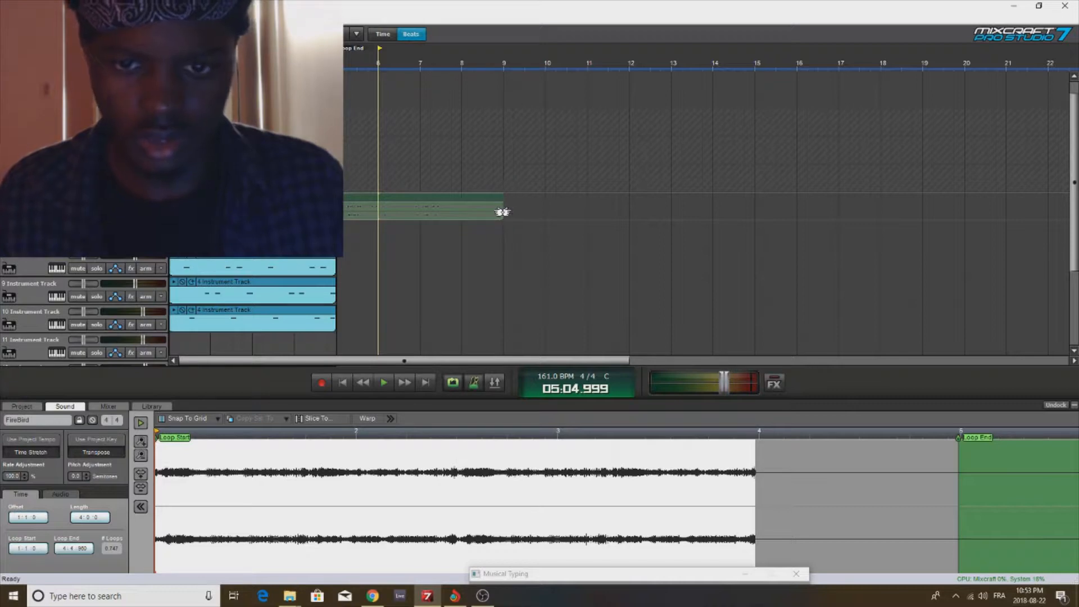
Step: Play the beat and transpose the stretched FireBird clip down, comparing -4 and -3 semitones before setting -5 semitones
{"action": "left_click", "coordinate": [383, 382]}
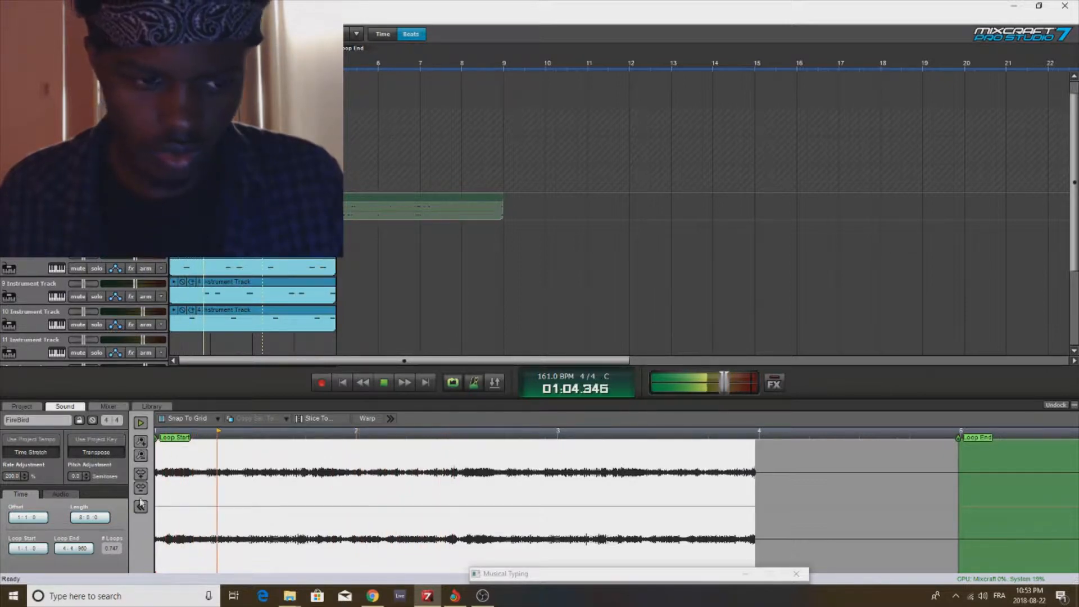
{"action": "left_click", "coordinate": [88, 479]}
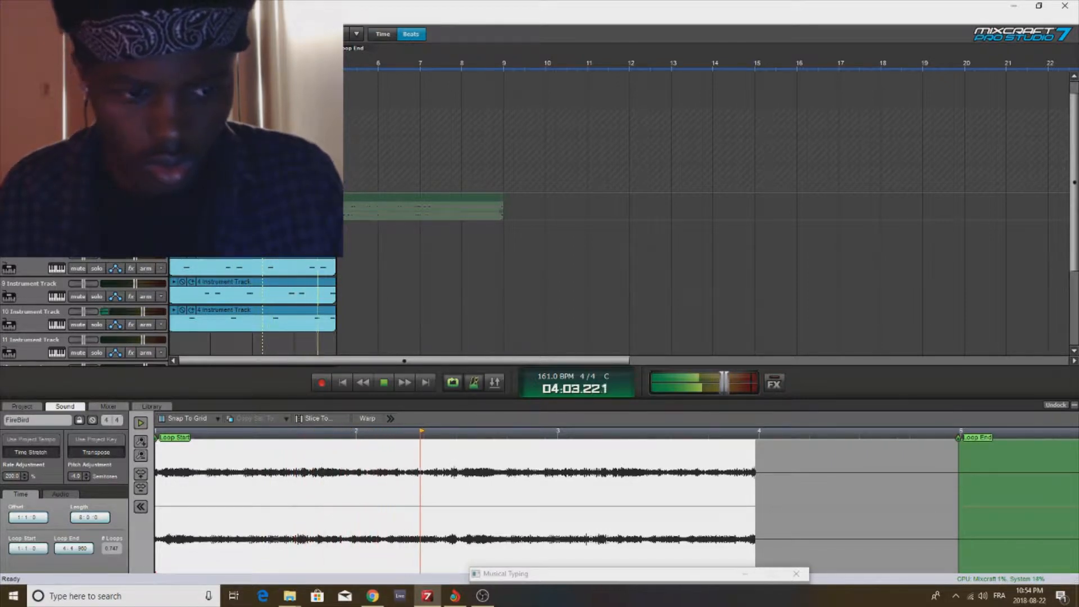
{"action": "left_click", "coordinate": [87, 474]}
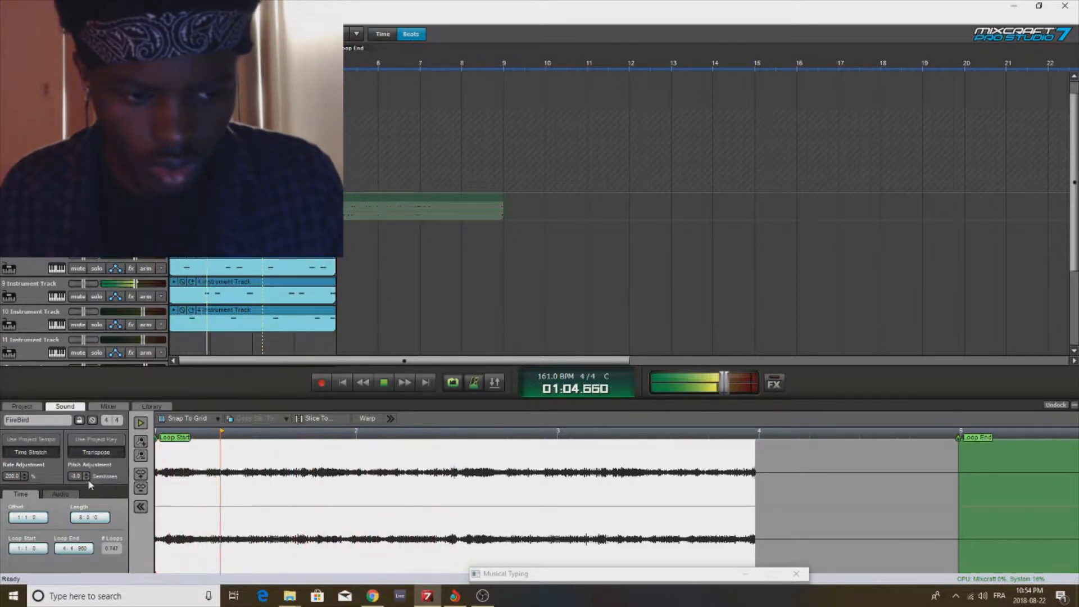
{"action": "left_click", "coordinate": [88, 479]}
{"action": "left_click", "coordinate": [87, 479]}
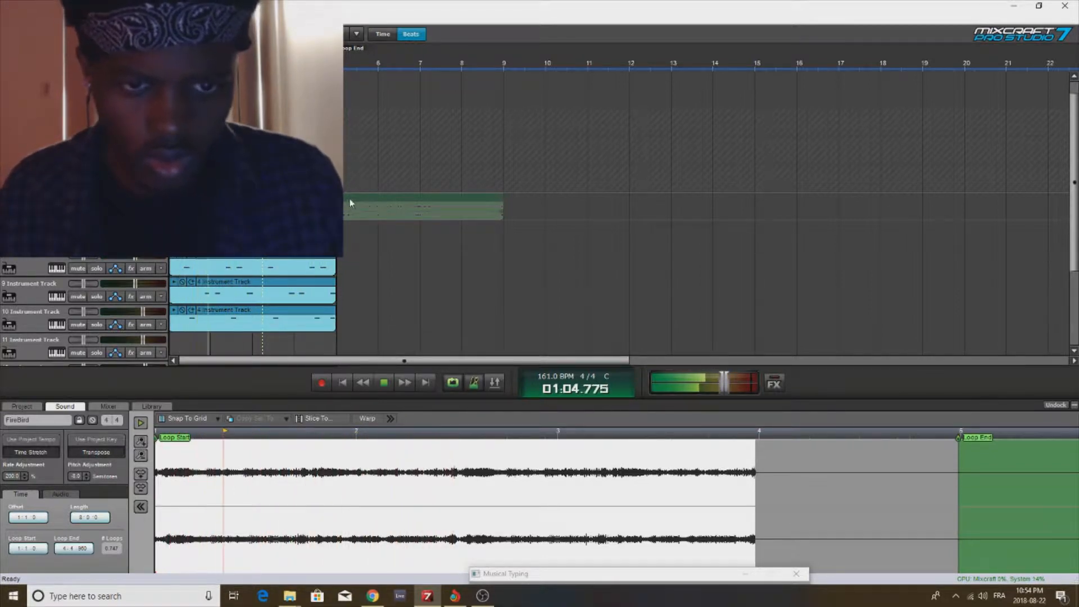
Step: Remove the part of the stretched FireBird clip beyond bar 5, keeping its first four bars
{"action": "key", "text": "Delete"}
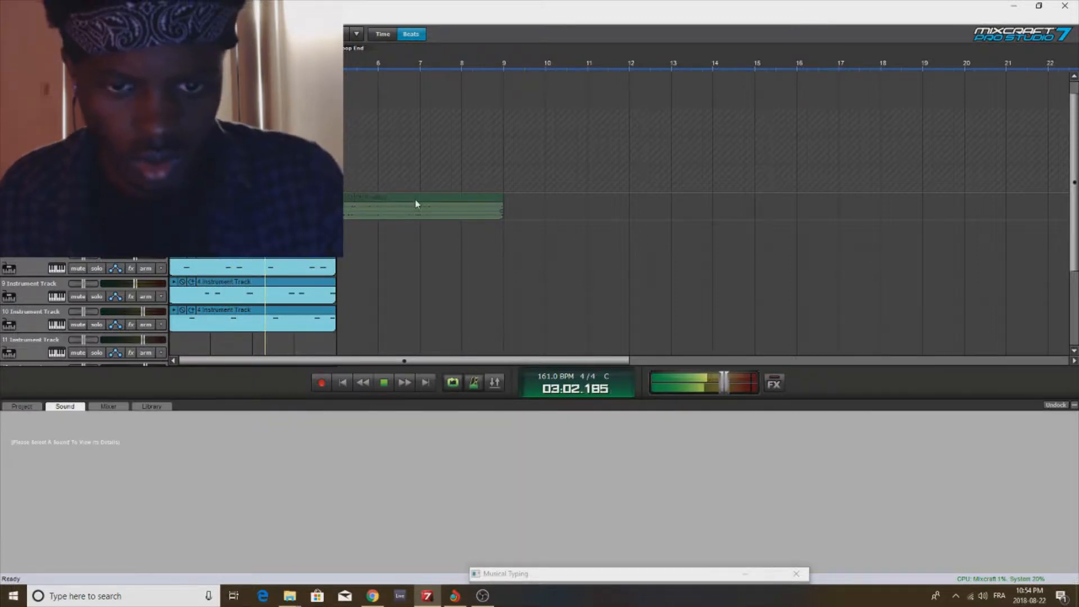
{"action": "left_click_drag", "start_coordinate": [416, 204], "coordinate": [447, 199]}
{"action": "key", "text": "Delete"}
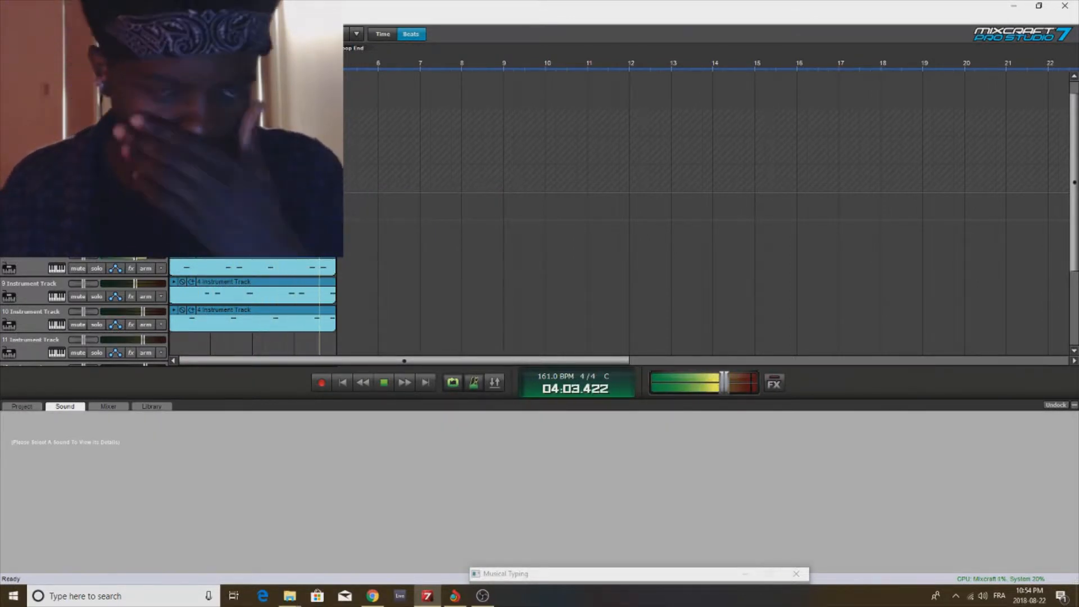
Step: Merge the four-bar FireBird clip into a new clip and open its track's effects list
{"action": "left_click", "coordinate": [216, 205]}
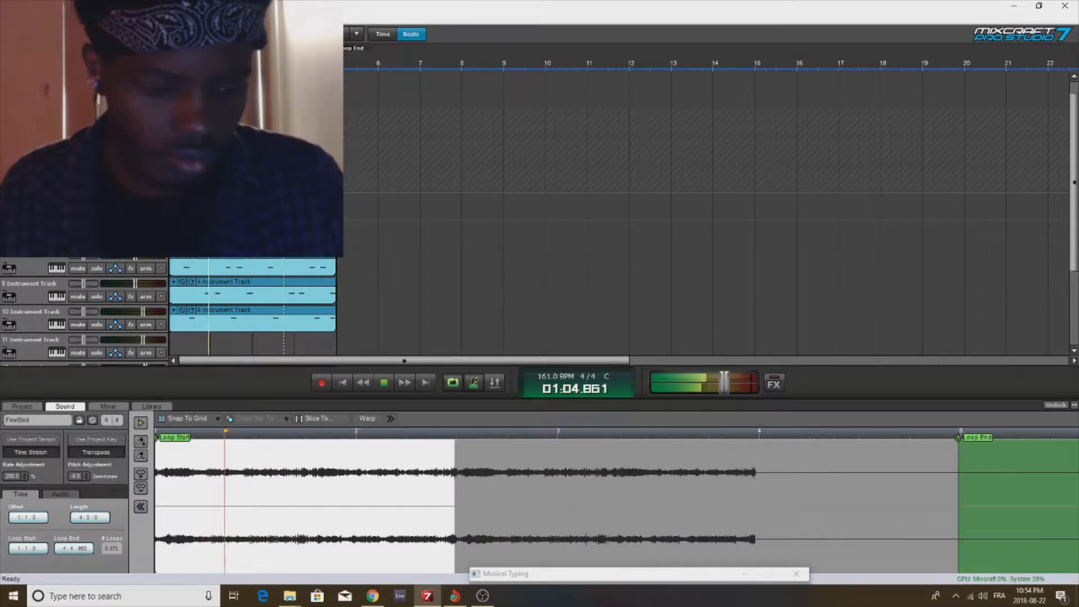
{"action": "key", "text": "ctrl+w"}
{"action": "left_click", "coordinate": [131, 212]}
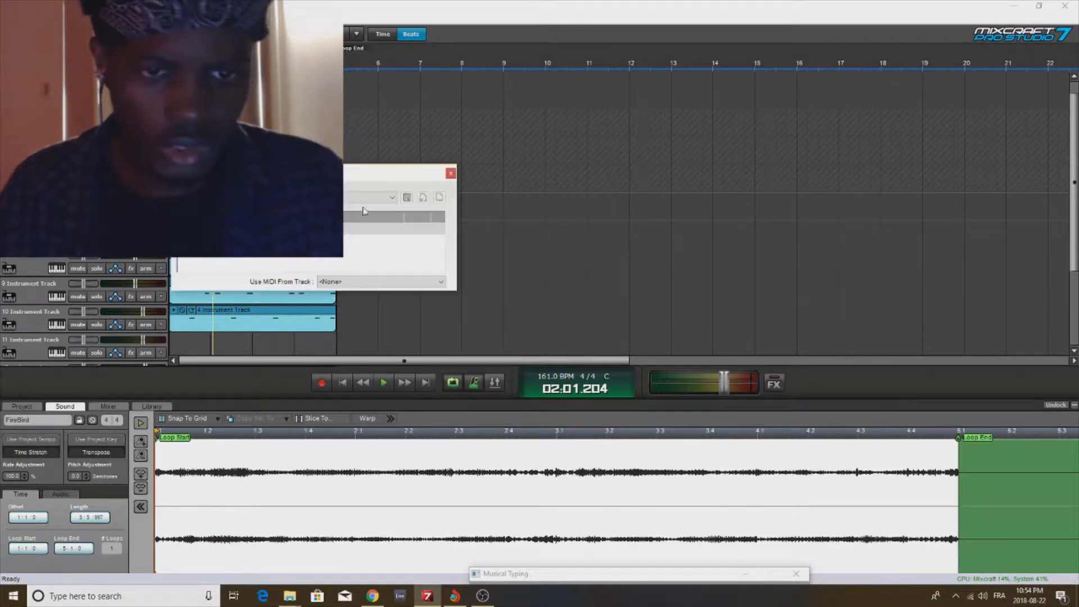
Step: Fill track 6's effect chain, including a Flanger preset and TB_Reverb_v3 with its default program, and review the reverb's settings
{"action": "left_click", "coordinate": [357, 199]}
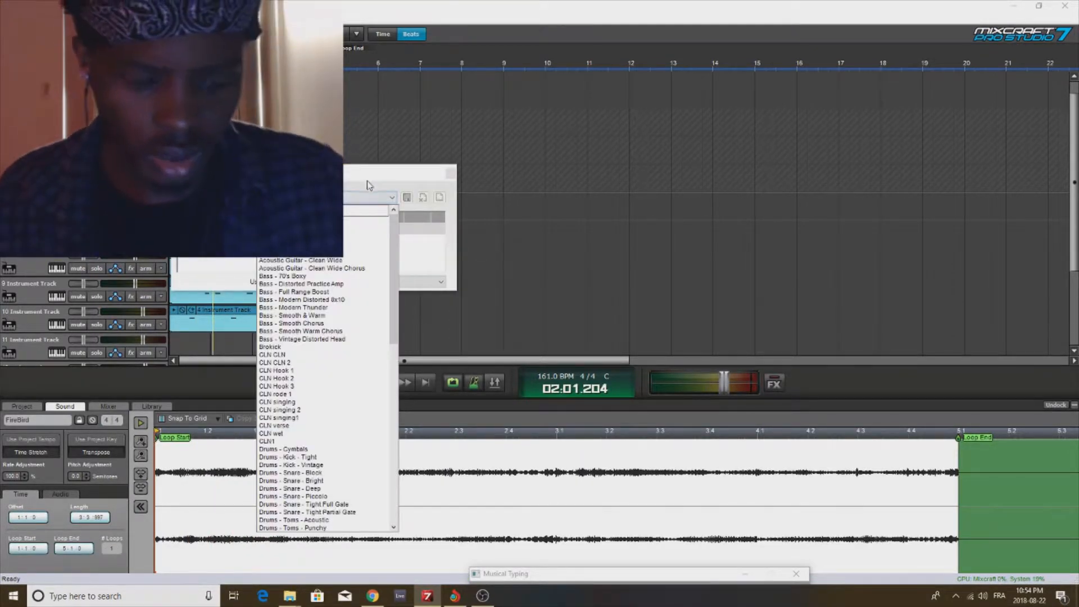
{"action": "left_click", "coordinate": [370, 197]}
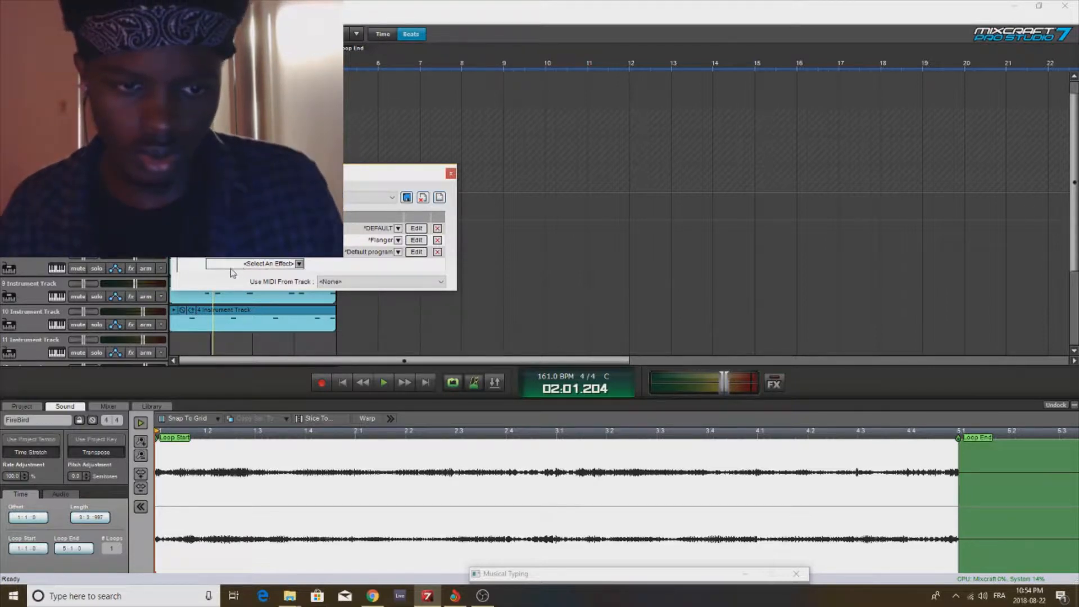
{"action": "left_click", "coordinate": [300, 263]}
{"action": "left_click", "coordinate": [416, 253]}
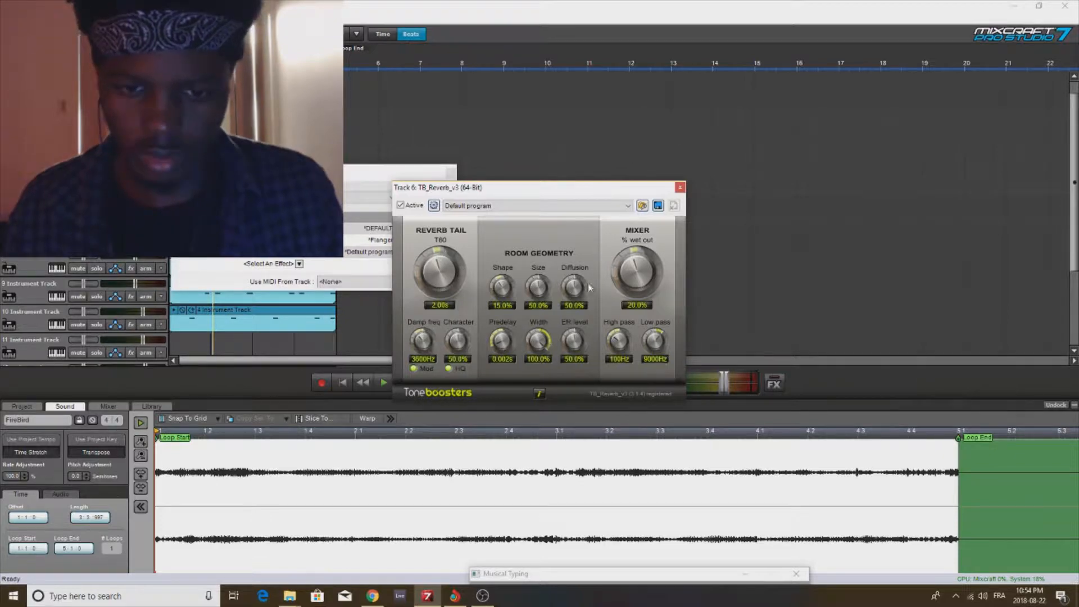
{"action": "left_click", "coordinate": [680, 187]}
{"action": "left_click", "coordinate": [451, 173]}
Step: Undo the FireBird sound's last stretch and set its pitch adjustment to 11 semitones while the loop plays
{"action": "key", "text": "space"}
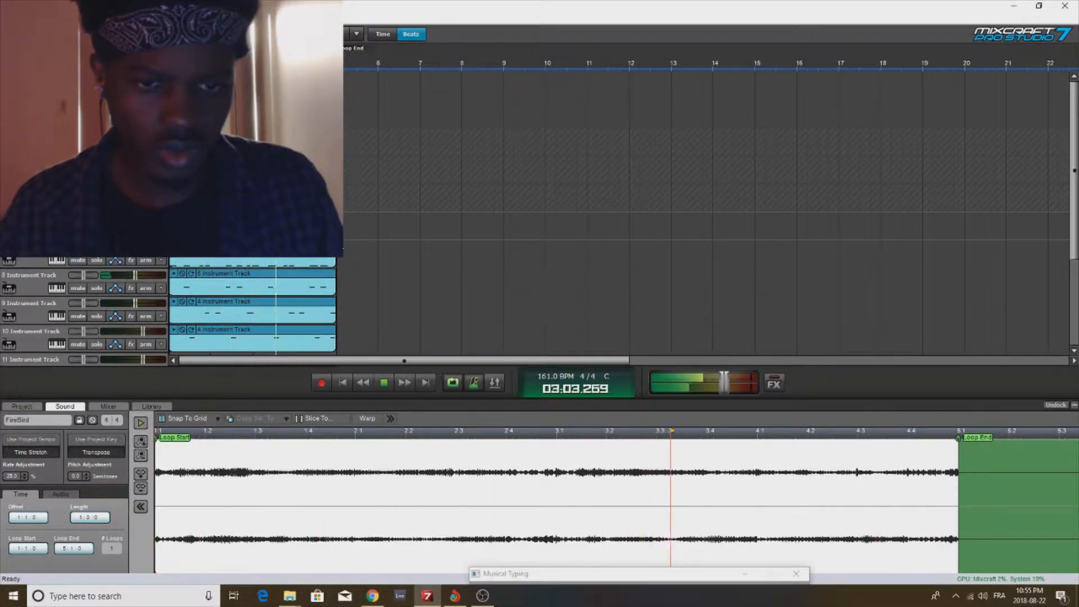
{"action": "key", "text": "ctrl+z"}
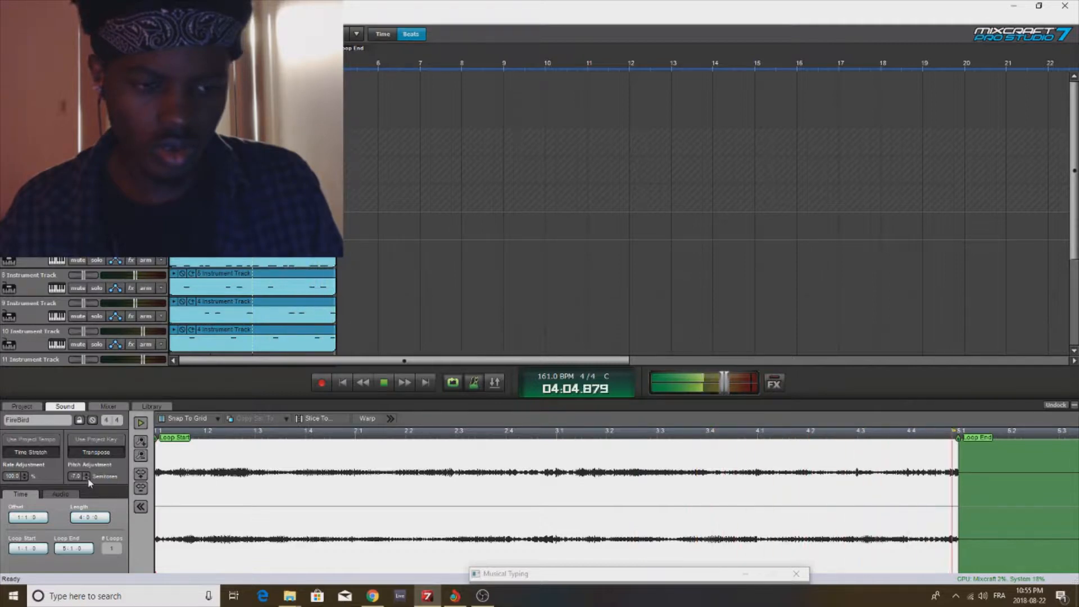
{"action": "left_click", "coordinate": [86, 474]}
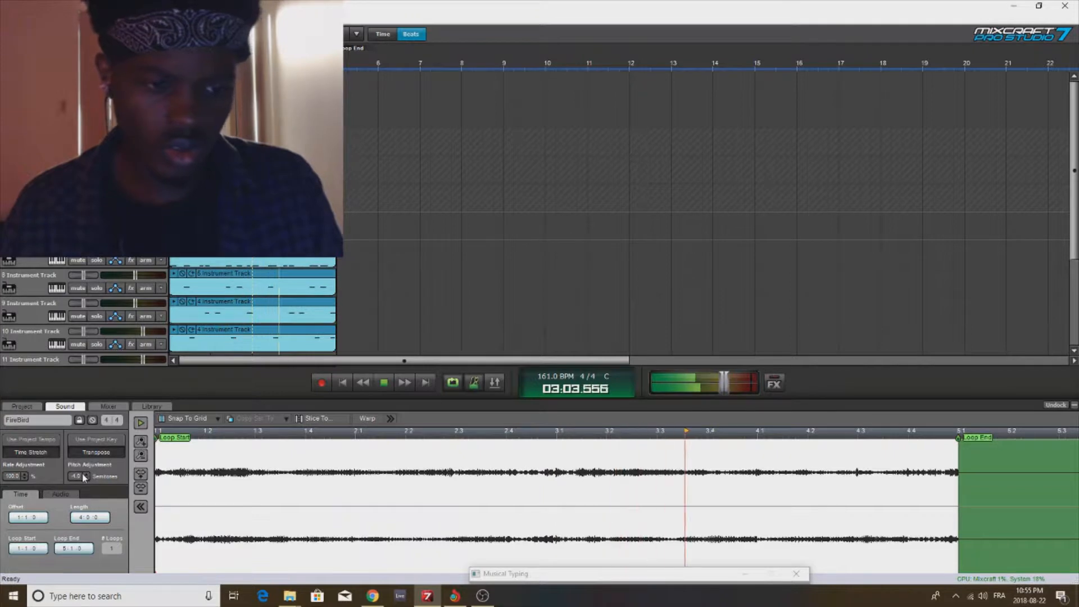
{"action": "left_click", "coordinate": [86, 474]}
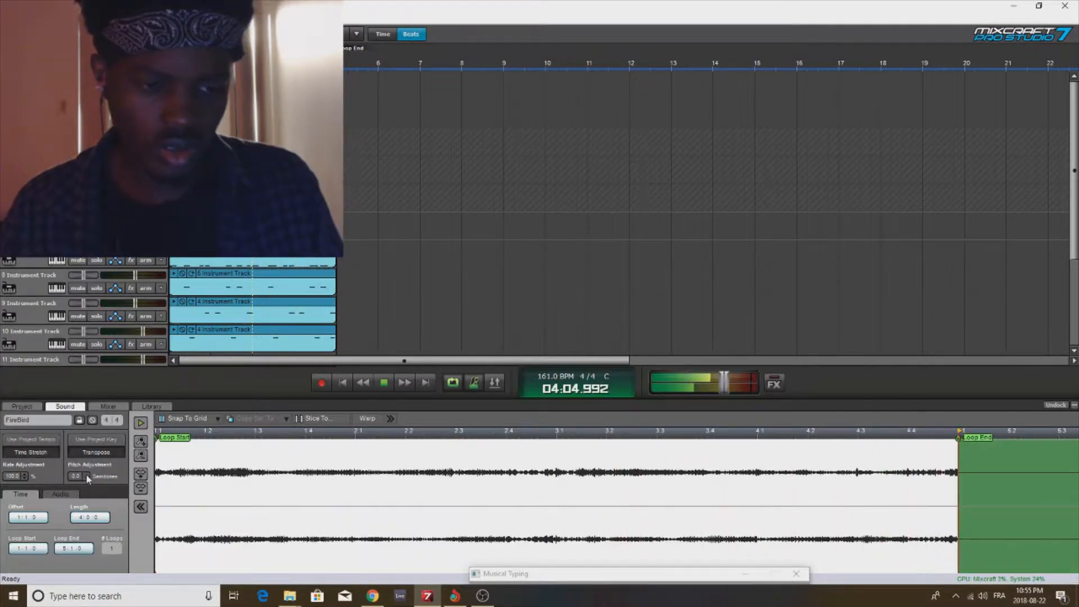
{"action": "left_click", "coordinate": [85, 475]}
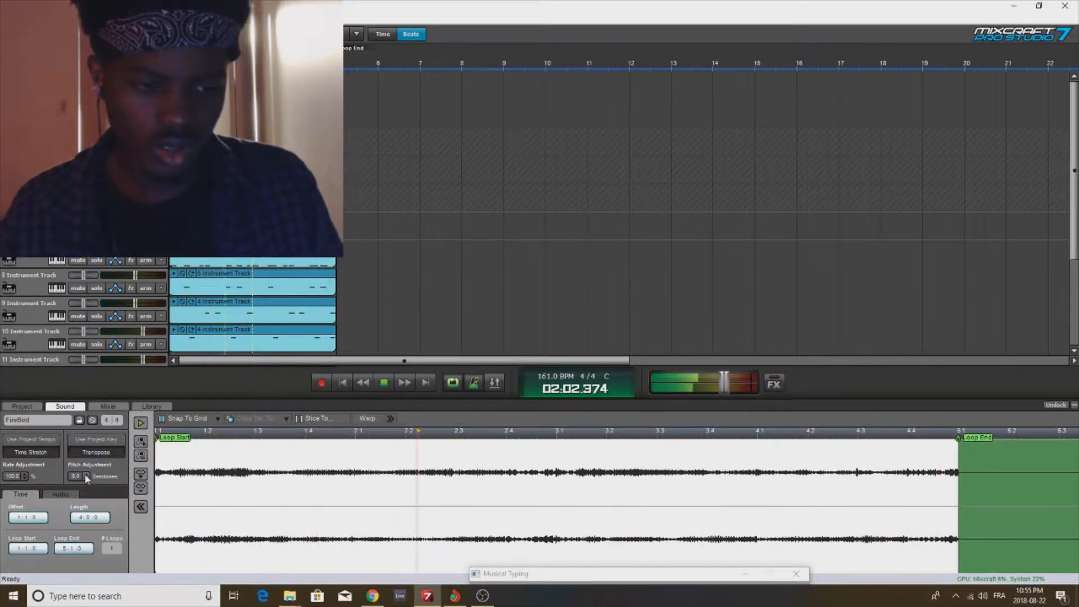
{"action": "left_click", "coordinate": [86, 474]}
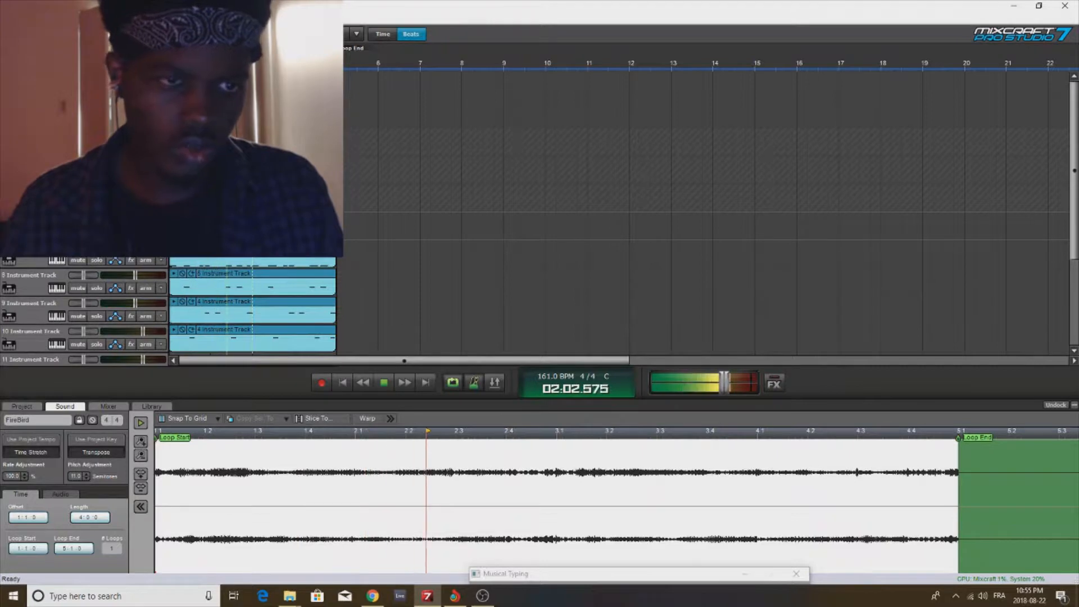
Step: Search the instrument presets for "short", load shortcircuit on the upper instrument track and choose its spinz 808 preset
{"action": "left_click", "coordinate": [56, 232]}
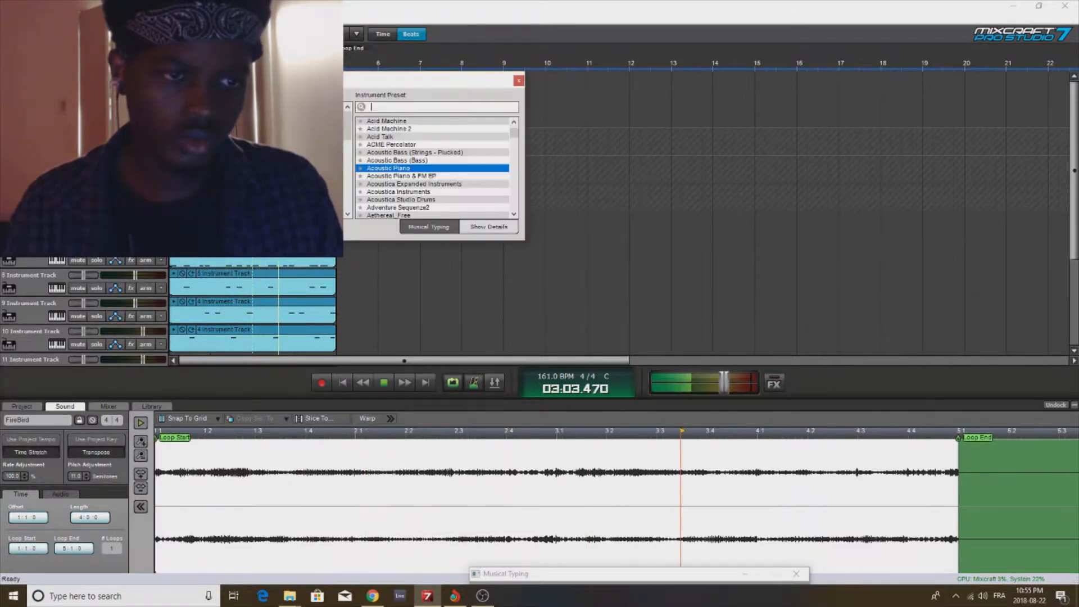
{"action": "left_click", "coordinate": [380, 105]}
{"action": "type", "text": "short"}
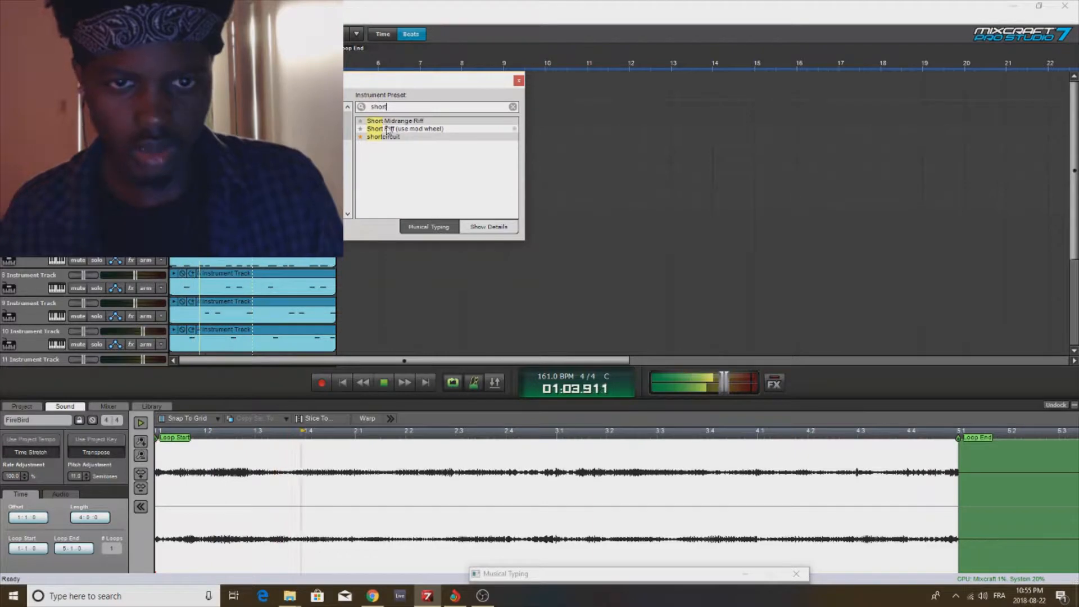
{"action": "left_click", "coordinate": [401, 137]}
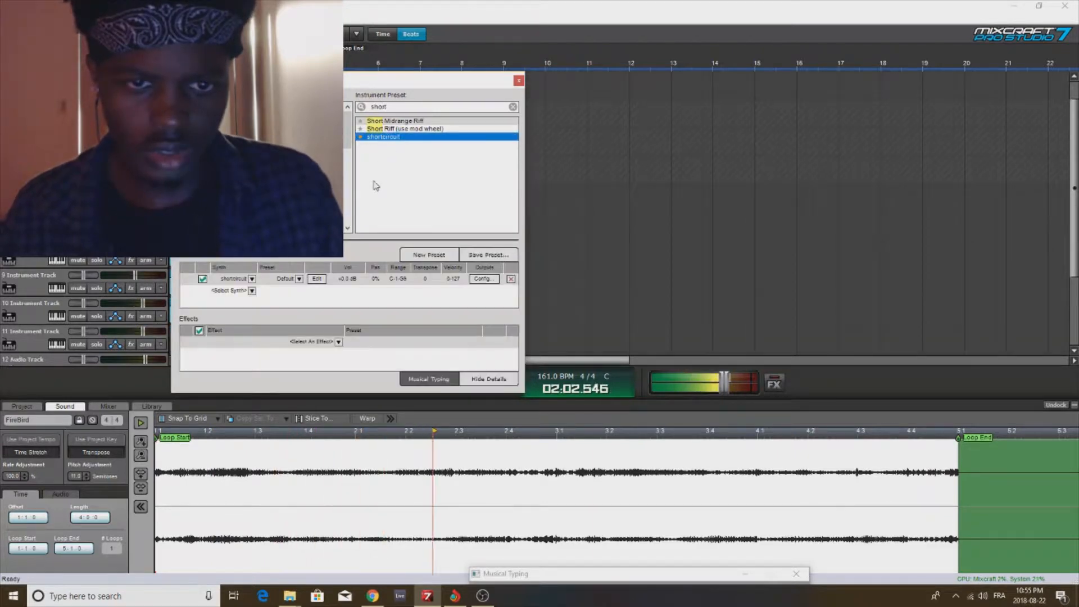
{"action": "left_click", "coordinate": [298, 279]}
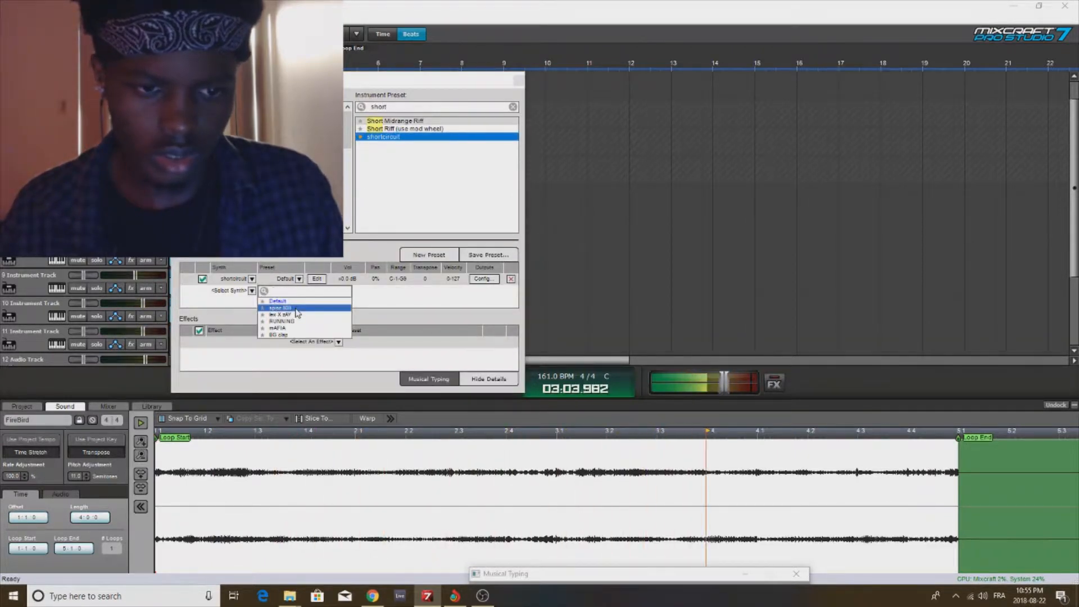
{"action": "left_click", "coordinate": [296, 308]}
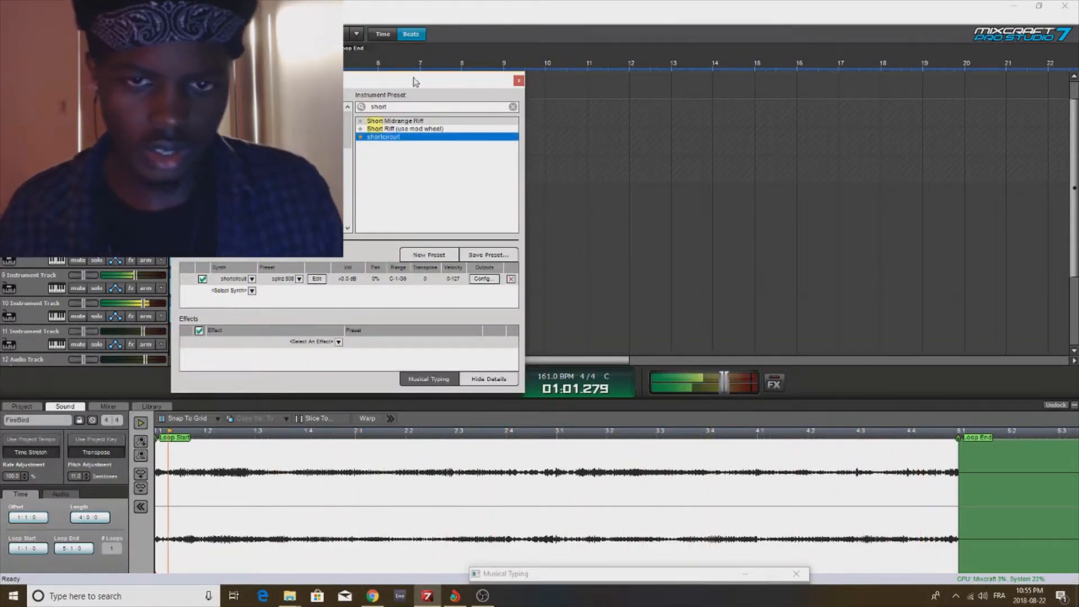
{"action": "left_click", "coordinate": [518, 81]}
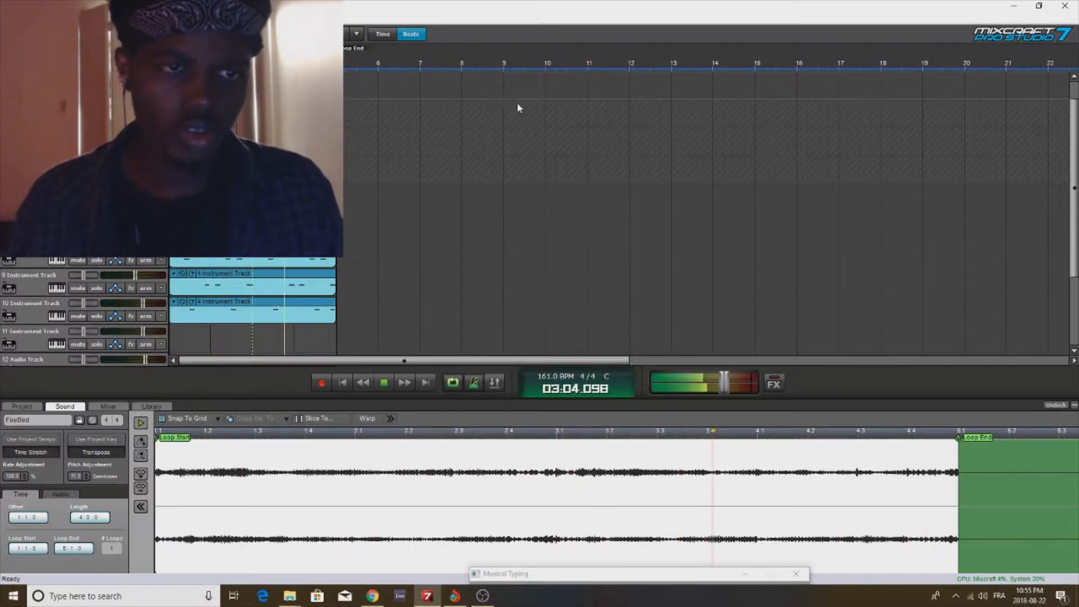
Step: Record an 808 pattern over the four-bar loop on the shortcircuit track and delete the short leftover clip near the loop end
{"action": "scroll", "coordinate": [516, 104], "scroll_direction": "up", "scroll_amount": 1}
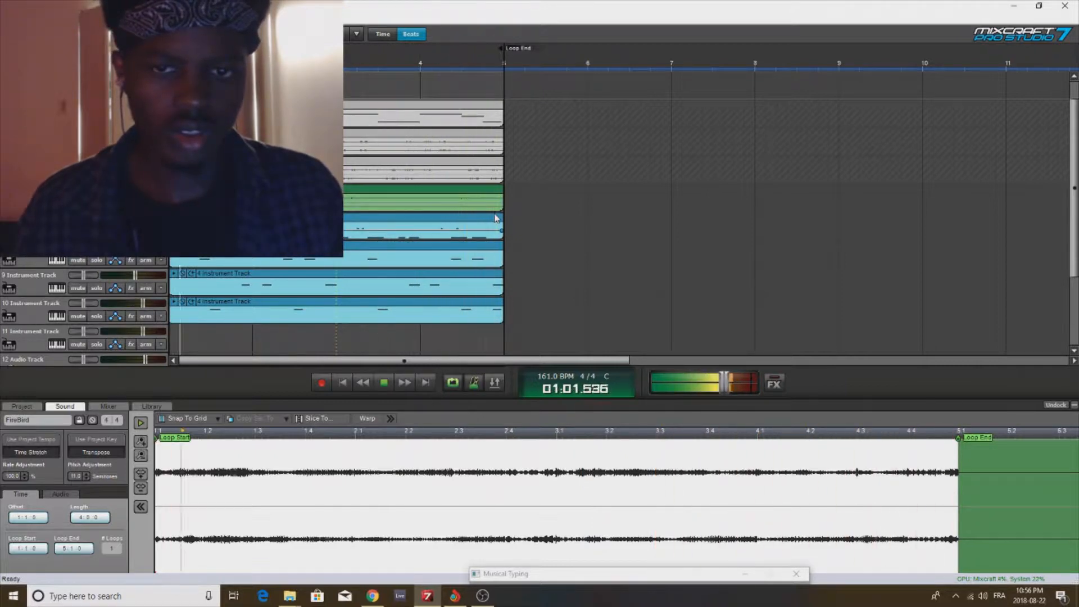
{"action": "scroll", "coordinate": [520, 215], "scroll_direction": "up", "scroll_amount": 1}
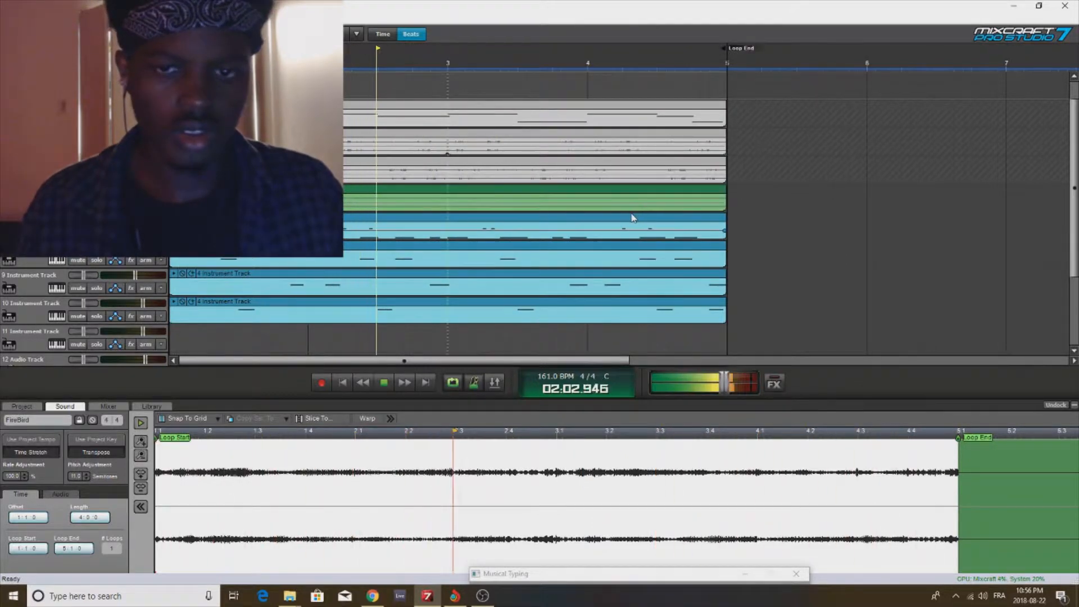
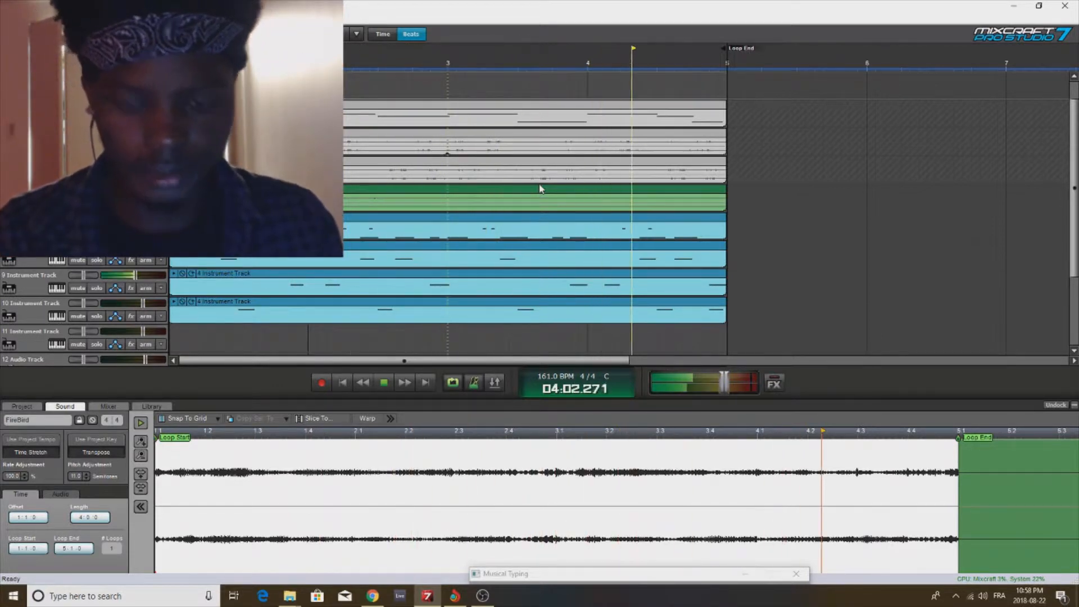
{"action": "key", "text": "r"}
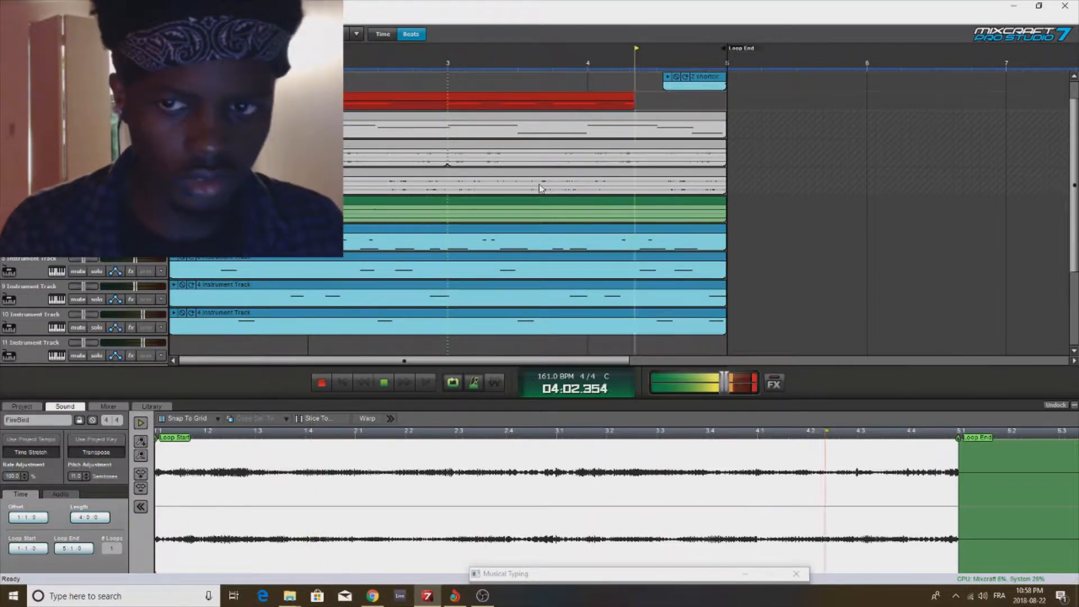
{"action": "key", "text": "space"}
{"action": "key", "text": "space"}
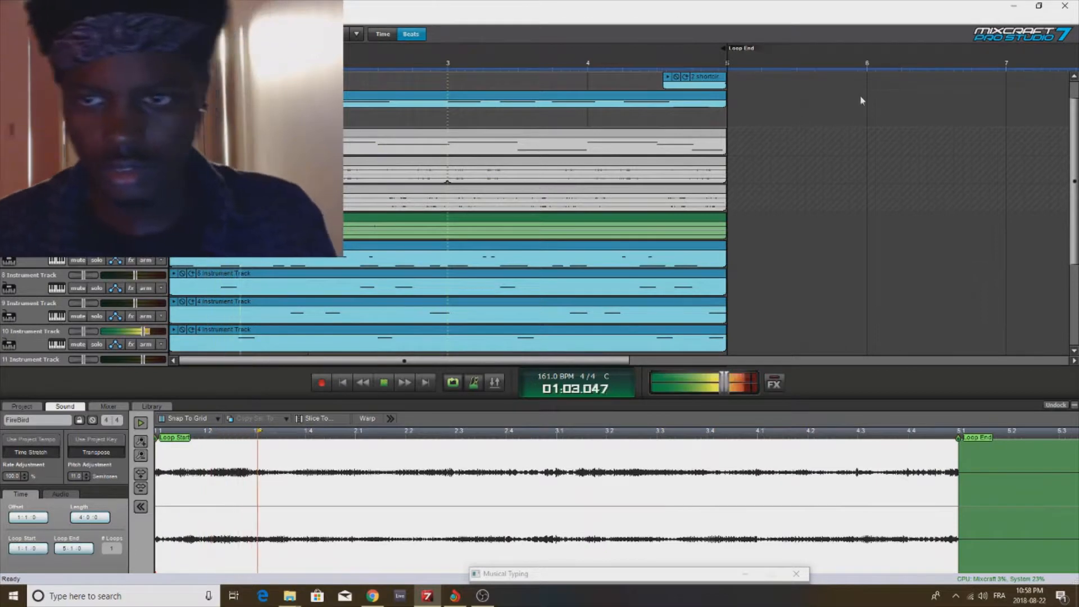
{"action": "left_click", "coordinate": [714, 82]}
{"action": "key", "text": "Delete"}
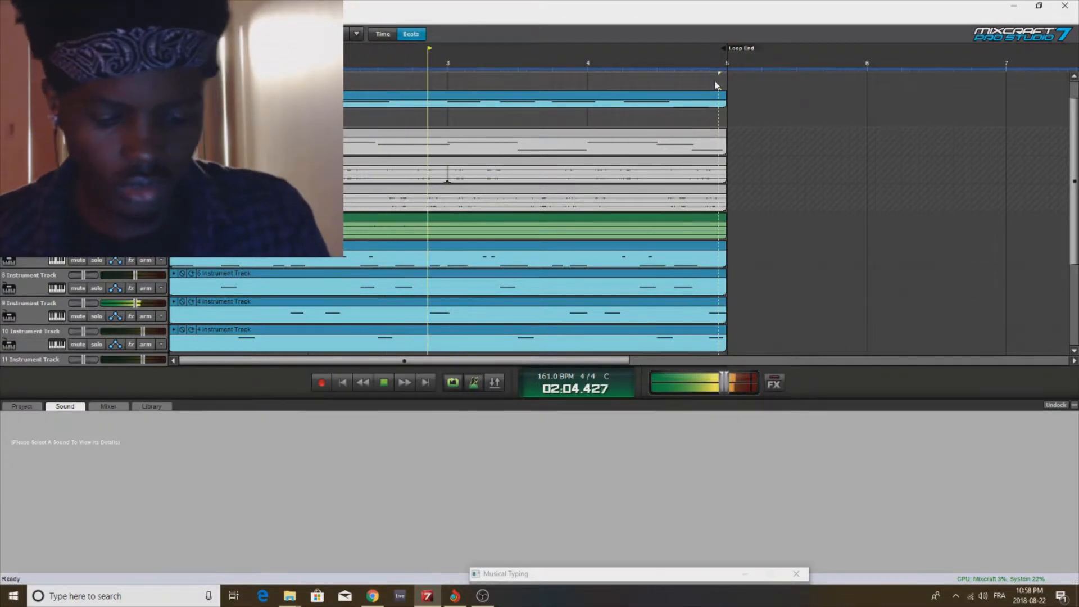
Step: Quantize all the notes of the recorded shortcircuit clip and stop playback
{"action": "scroll", "coordinate": [423, 90], "scroll_direction": "down", "scroll_amount": 1}
{"action": "left_click", "coordinate": [423, 86]}
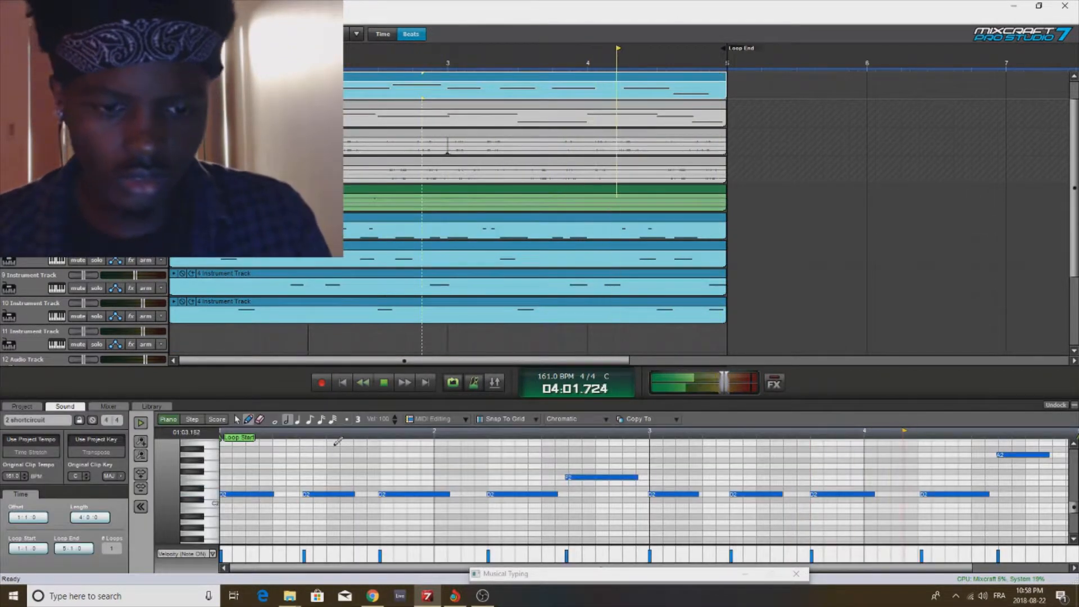
{"action": "left_click", "coordinate": [332, 434]}
{"action": "key", "text": "ctrl+a"}
{"action": "left_click", "coordinate": [442, 426]}
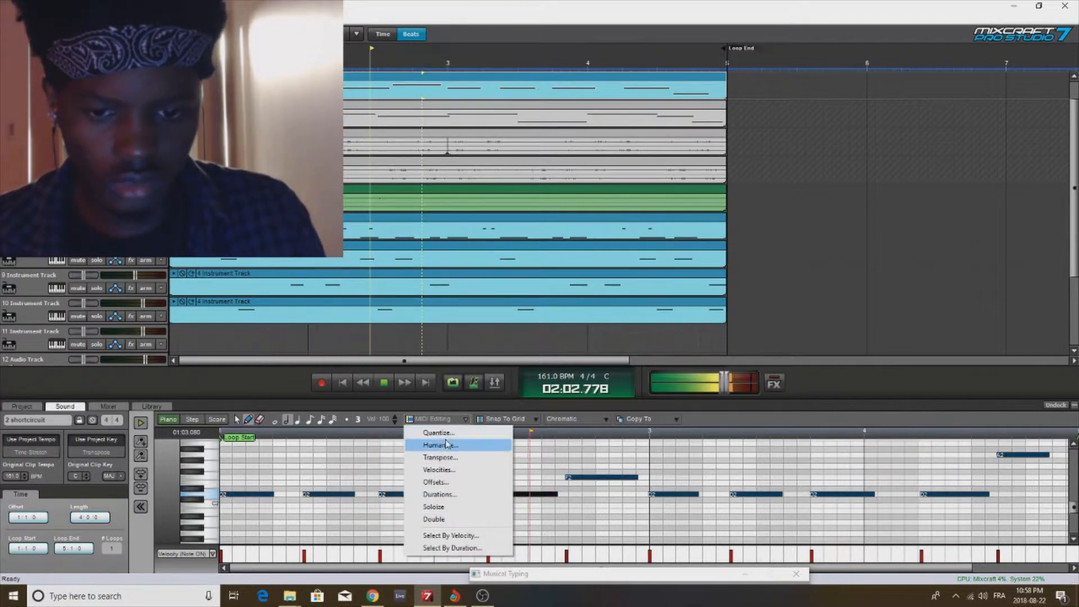
{"action": "left_click", "coordinate": [437, 443]}
{"action": "left_click", "coordinate": [577, 347]}
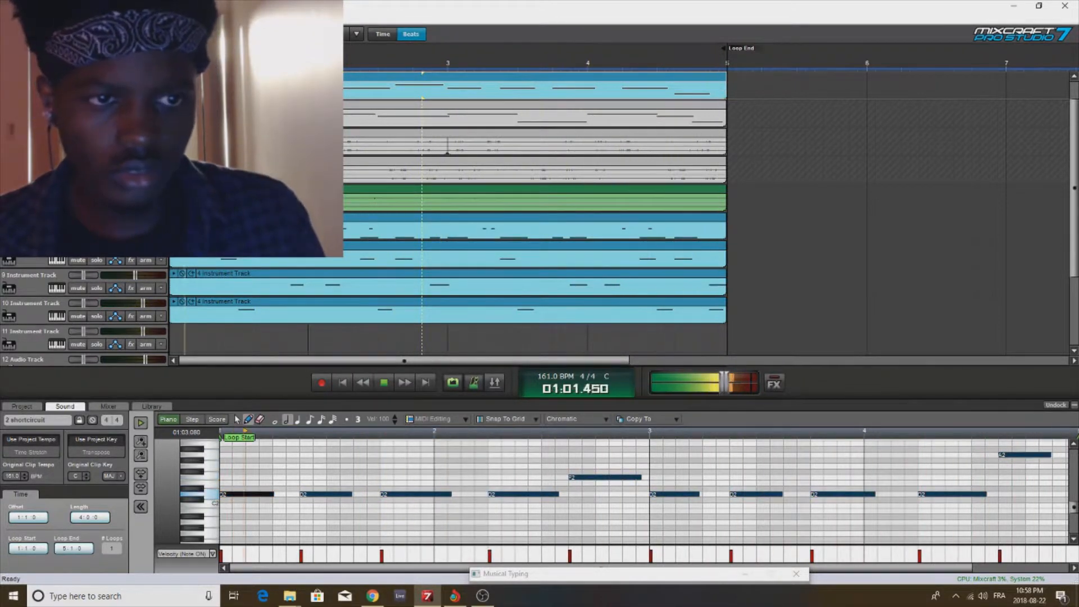
{"action": "left_click", "coordinate": [253, 86]}
{"action": "key", "text": "space"}
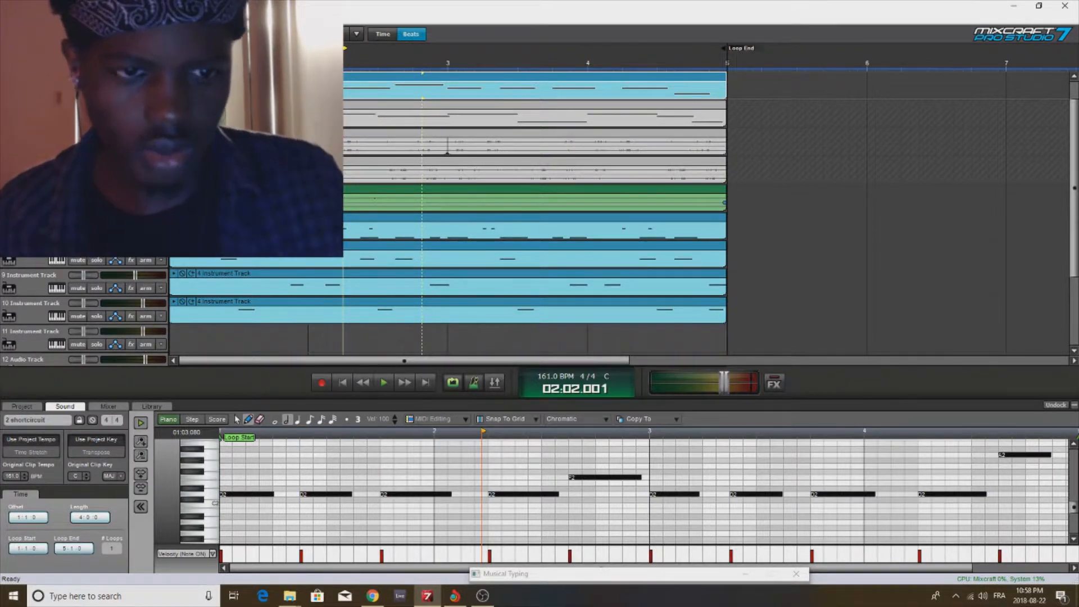
Step: Inspect the FireBird and shortcircuit clips and play a short part of the loop from position 01:03.499
{"action": "left_click", "coordinate": [221, 191]}
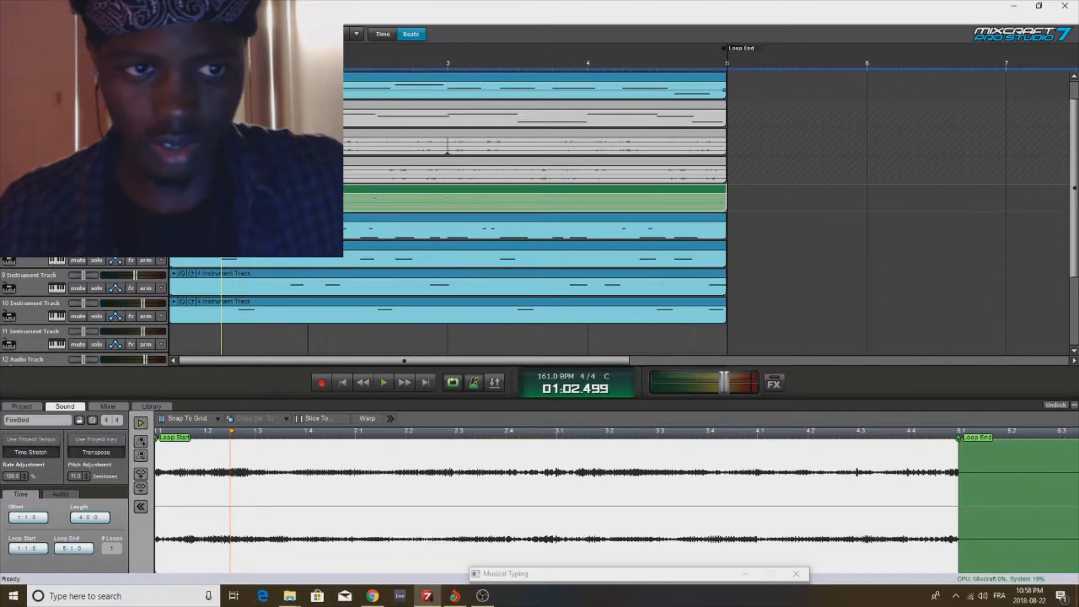
{"action": "left_click", "coordinate": [257, 85]}
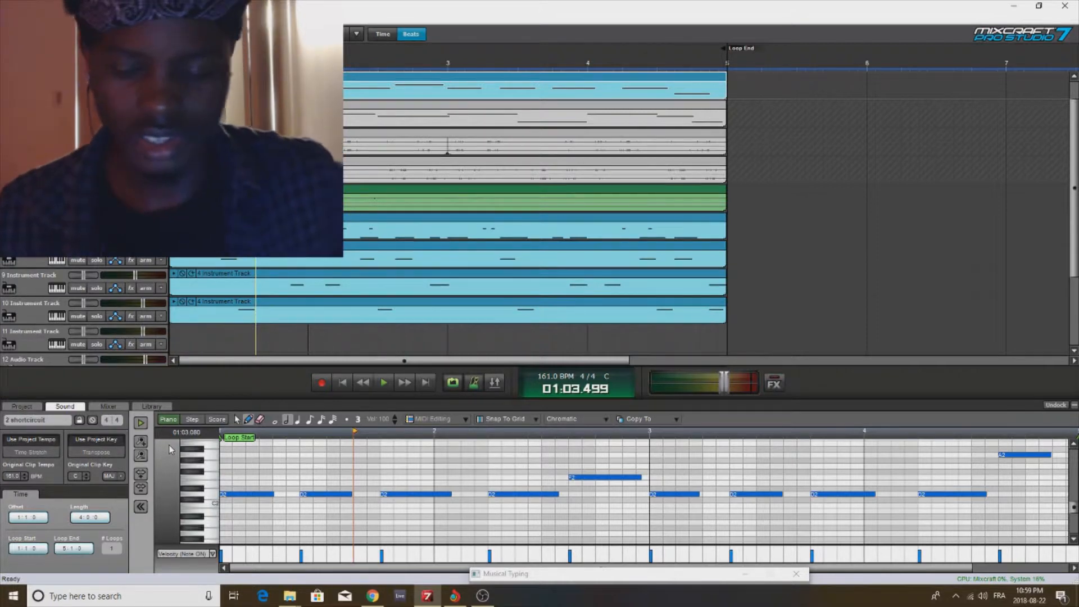
{"action": "scroll", "coordinate": [534, 214], "scroll_direction": "up", "scroll_amount": 1}
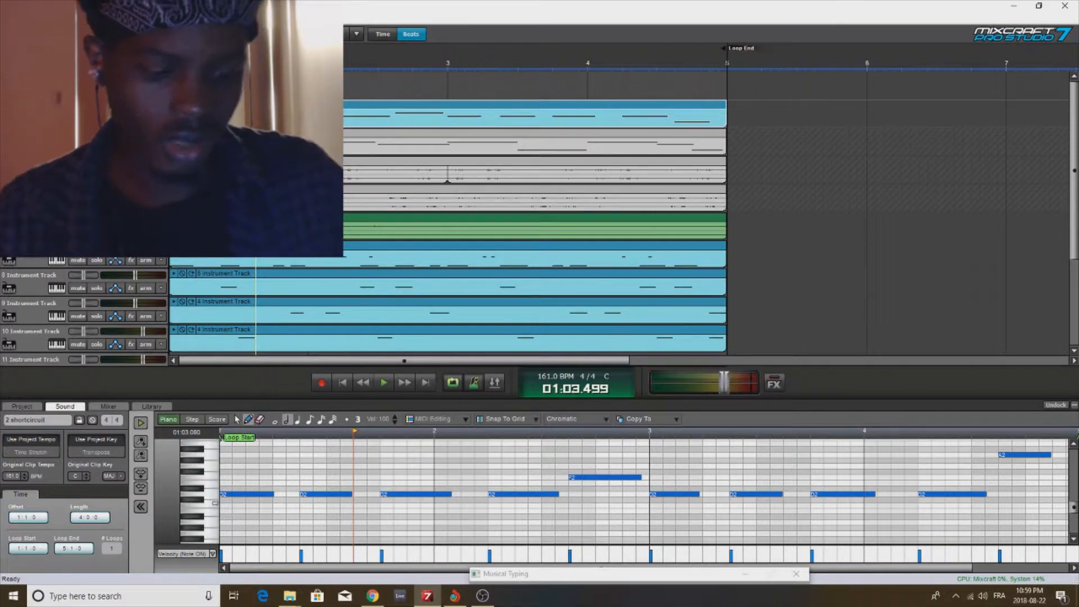
{"action": "key", "text": "space"}
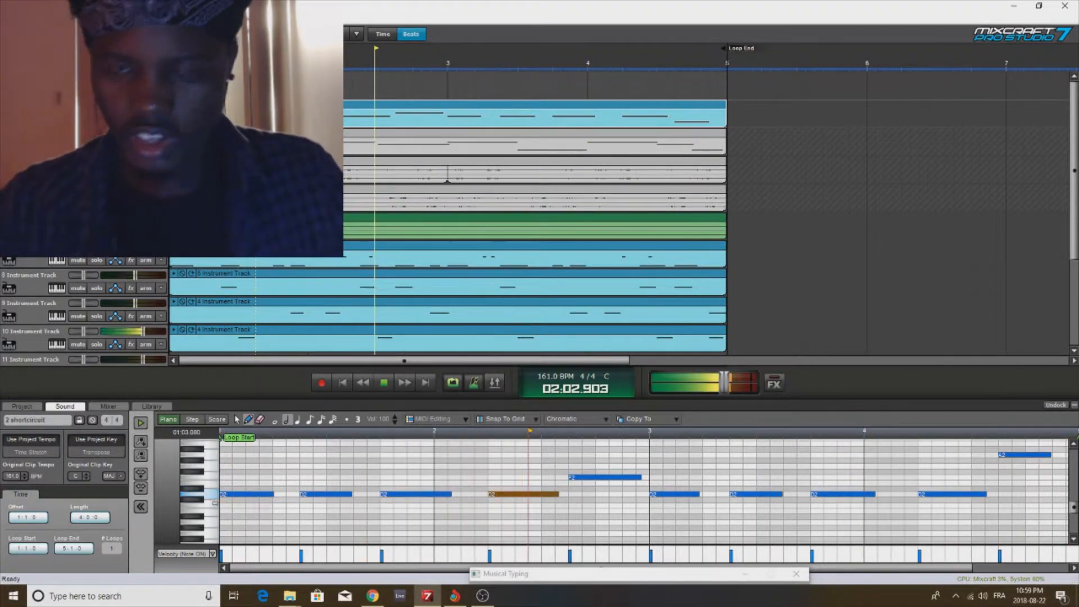
{"action": "key", "text": "space"}
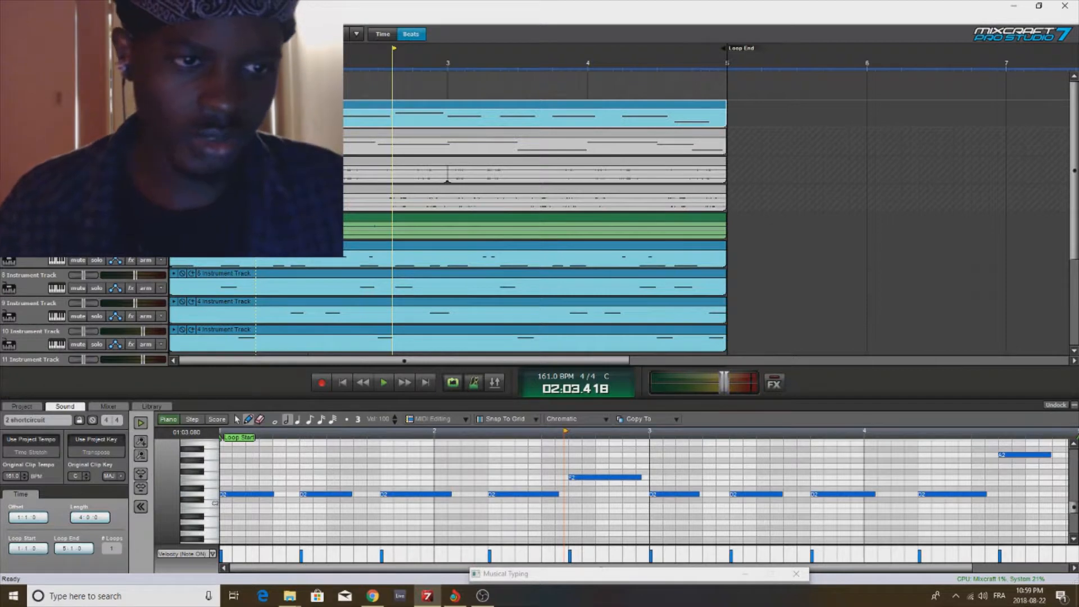
Step: Examine the compressor and peak limiter settings of the plug-in in the master effects chain
{"action": "scroll", "coordinate": [534, 225], "scroll_direction": "down", "scroll_amount": 2}
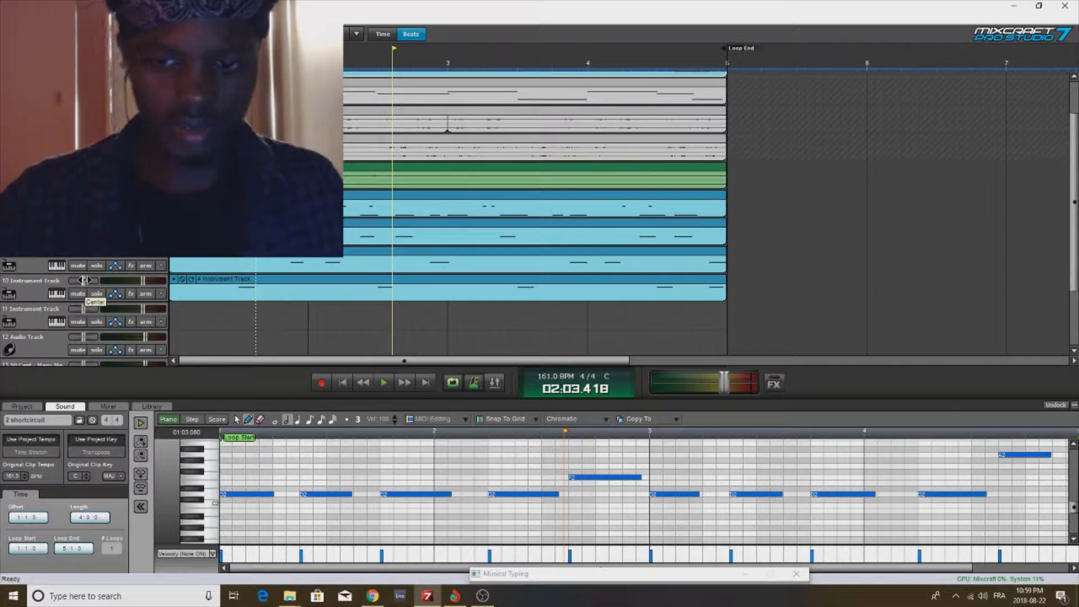
{"action": "left_click", "coordinate": [773, 384]}
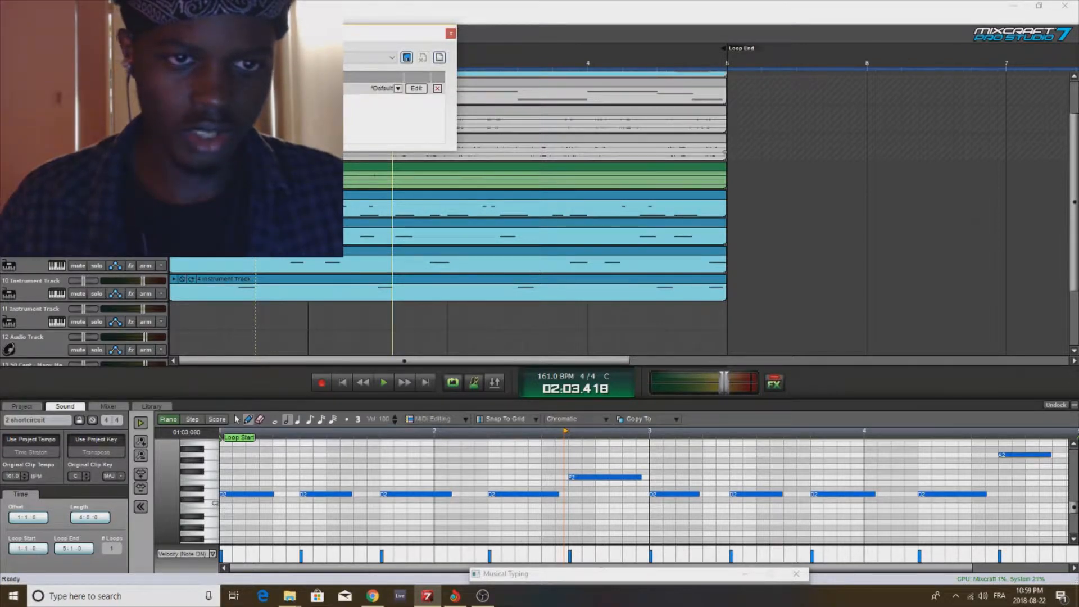
{"action": "left_click", "coordinate": [410, 90]}
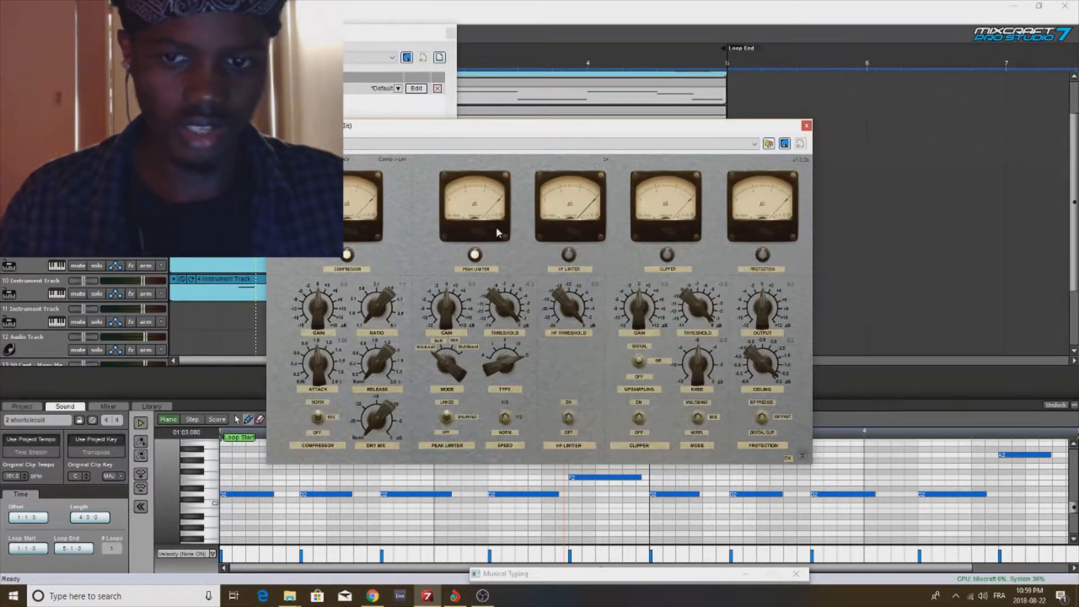
{"action": "left_click", "coordinate": [806, 126]}
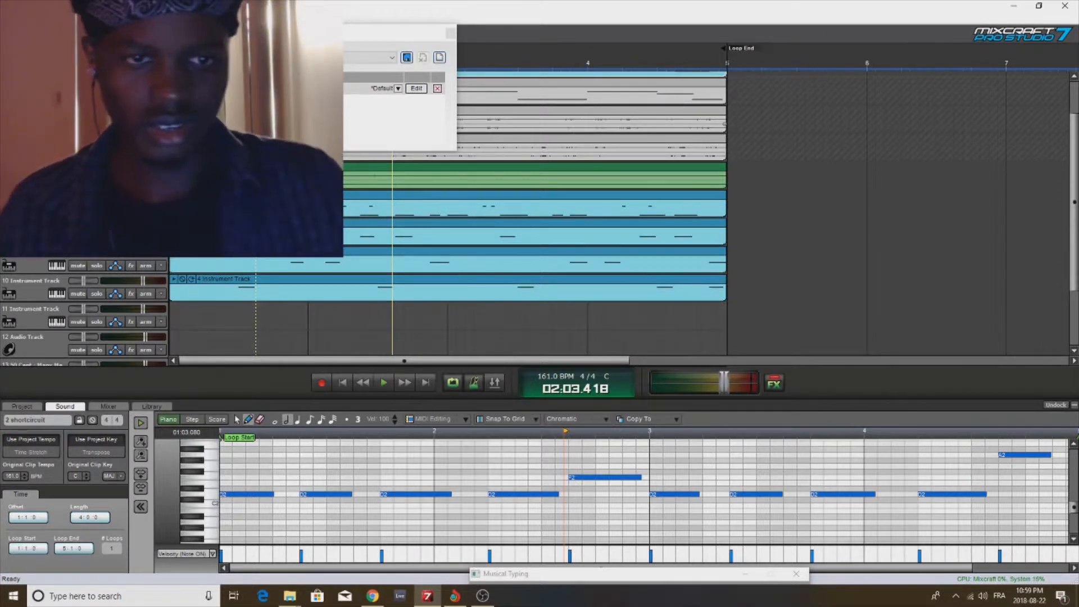
{"action": "left_click", "coordinate": [414, 89]}
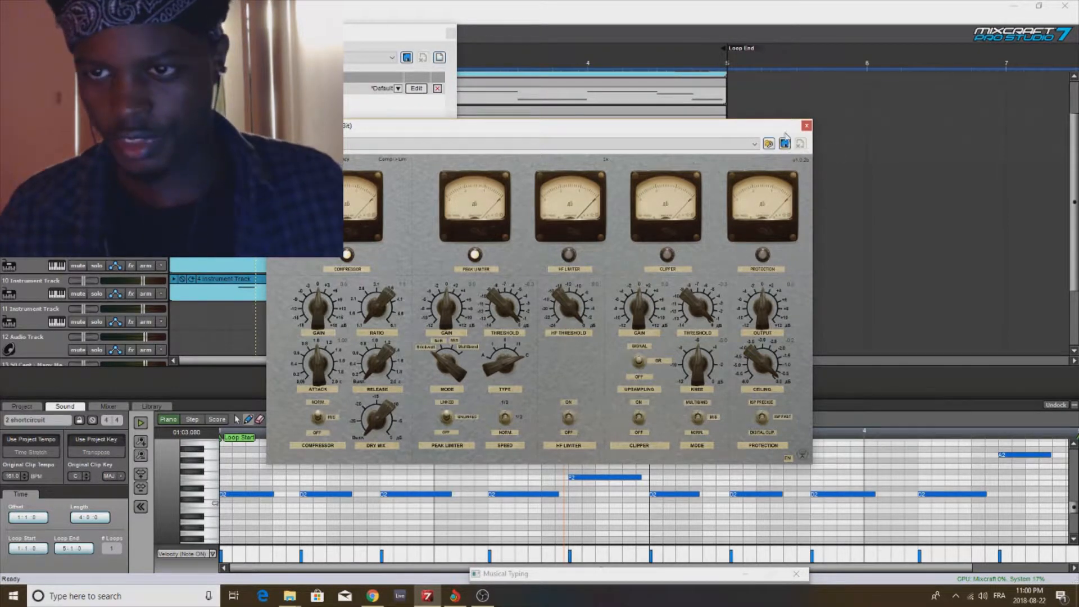
Step: Look through the presets of the master effects plug-in and close the master effects chain
{"action": "left_click", "coordinate": [728, 147]}
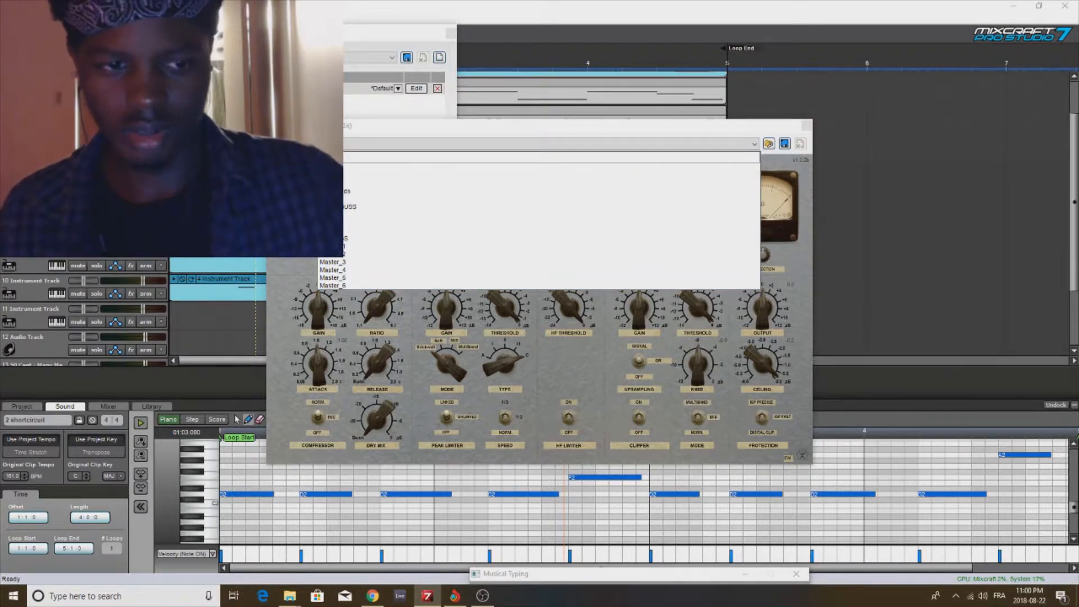
{"action": "left_click", "coordinate": [806, 126]}
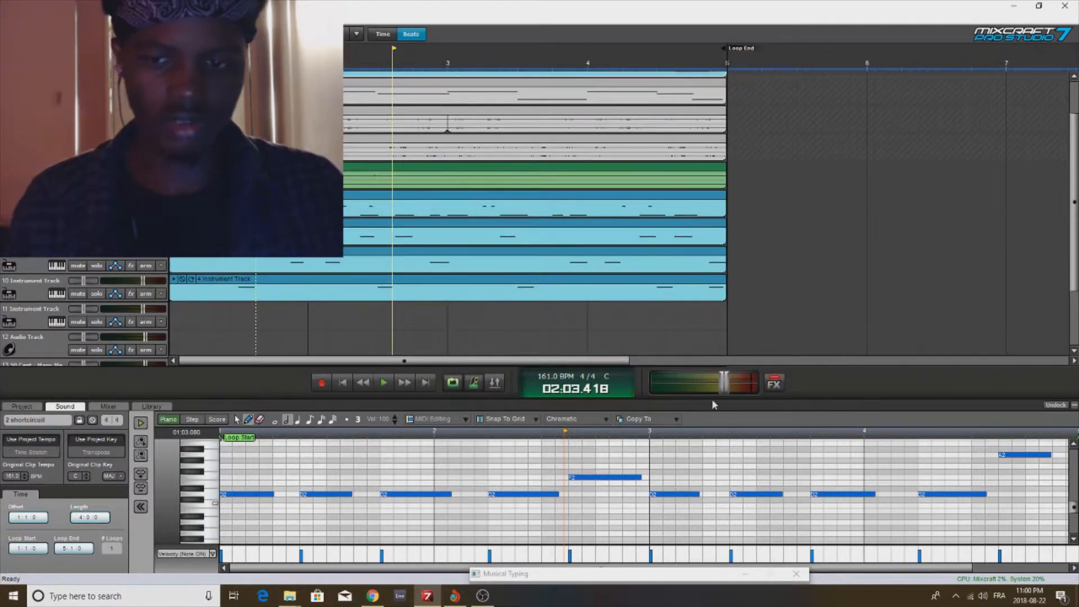
{"action": "left_click", "coordinate": [775, 390]}
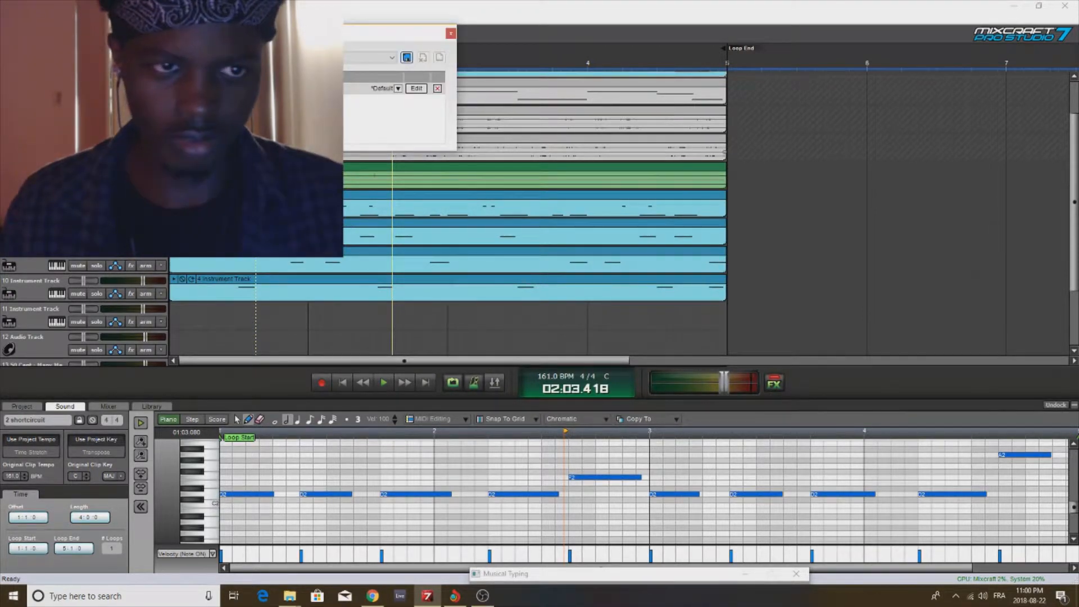
{"action": "left_click", "coordinate": [451, 35]}
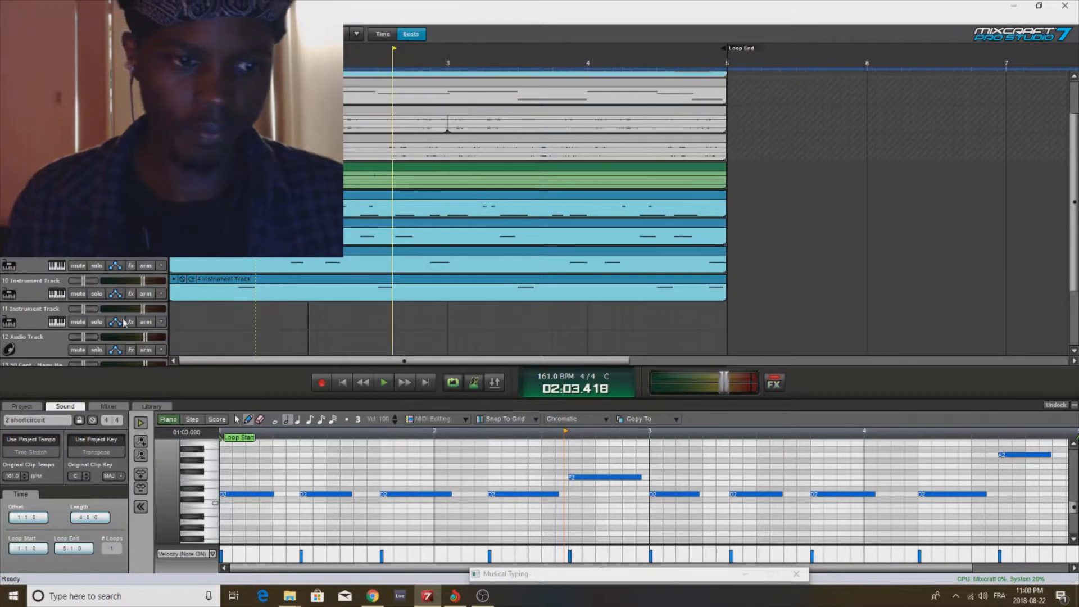
Step: Check the instrument preset and load a saved effects chain with ClipShifter on Kick and SideKick6 Sidechain Compressor on Send on 1 for track 11
{"action": "scroll", "coordinate": [118, 270], "scroll_direction": "down", "scroll_amount": 3}
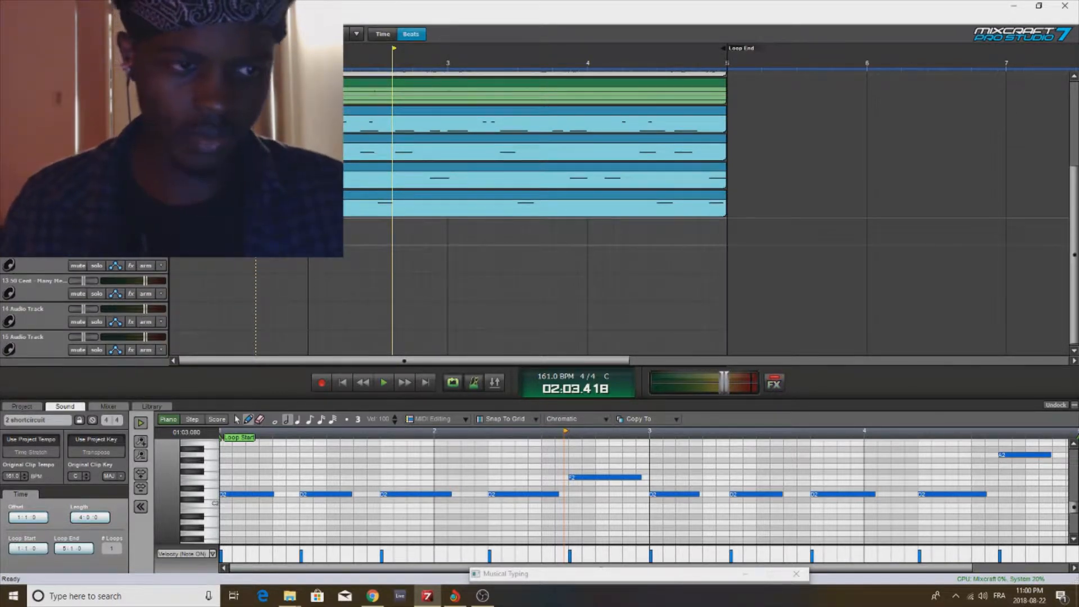
{"action": "left_click", "coordinate": [9, 152]}
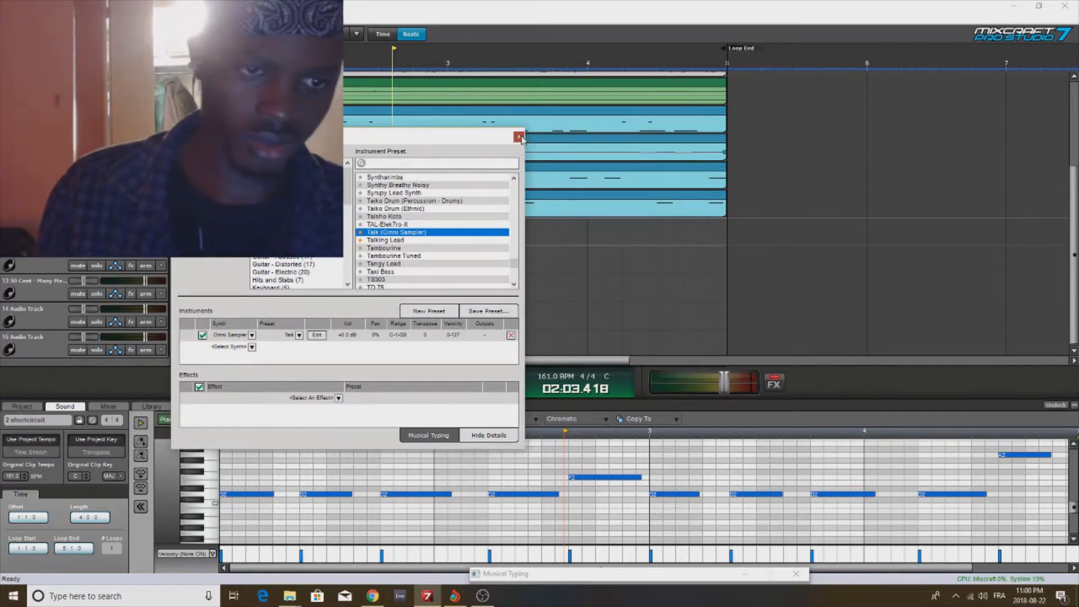
{"action": "left_click", "coordinate": [519, 137]}
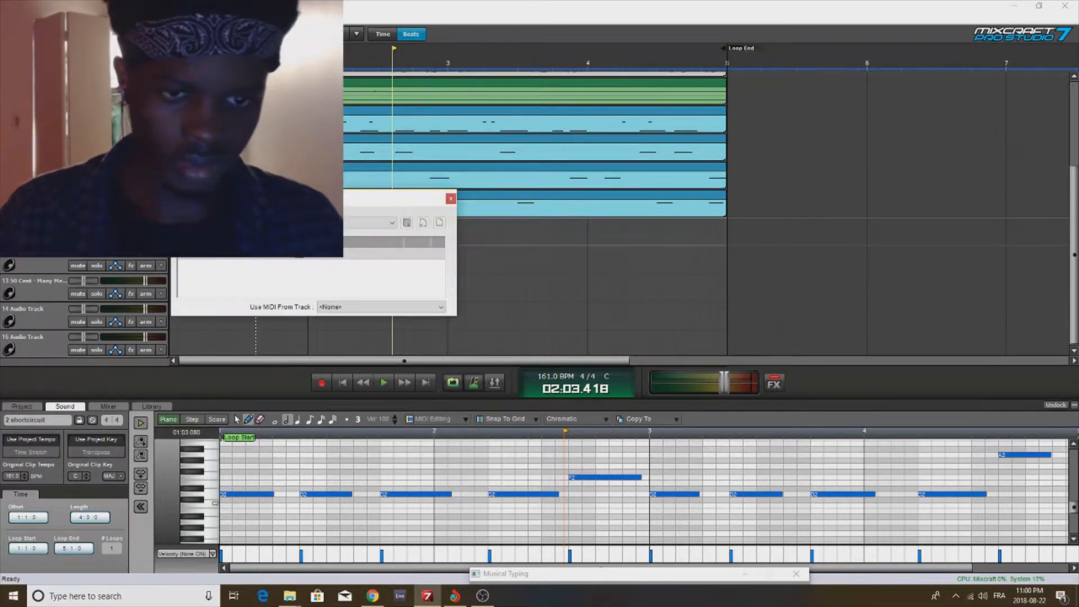
{"action": "left_click", "coordinate": [352, 225]}
{"action": "type", "text": "br"}
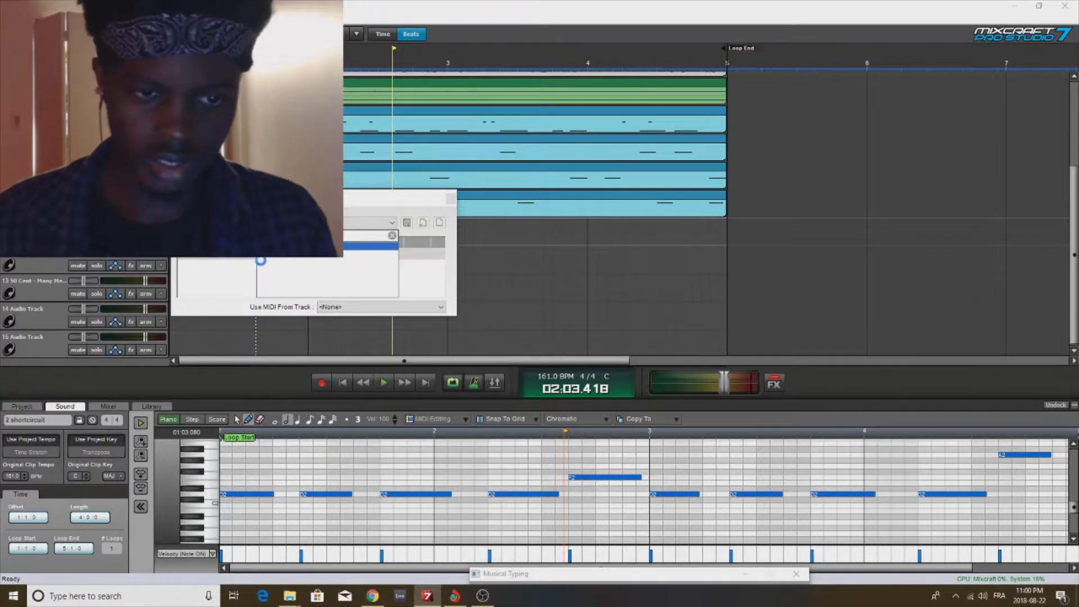
{"action": "left_click", "coordinate": [314, 246]}
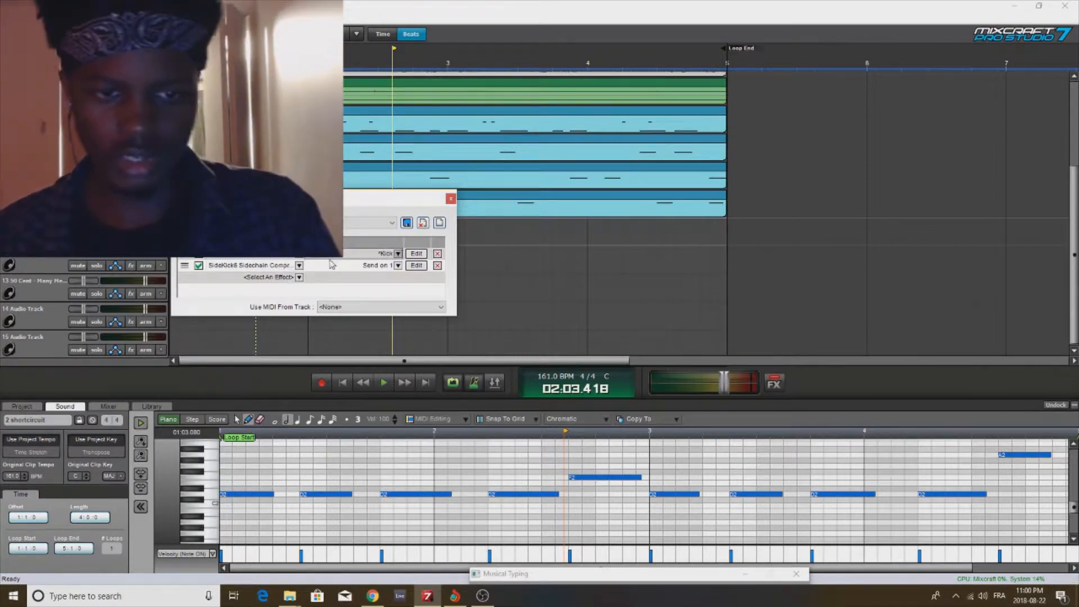
Step: Examine the ClipShifter settings of track 11's Kick preset and browse the other available presets
{"action": "left_click", "coordinate": [417, 253]}
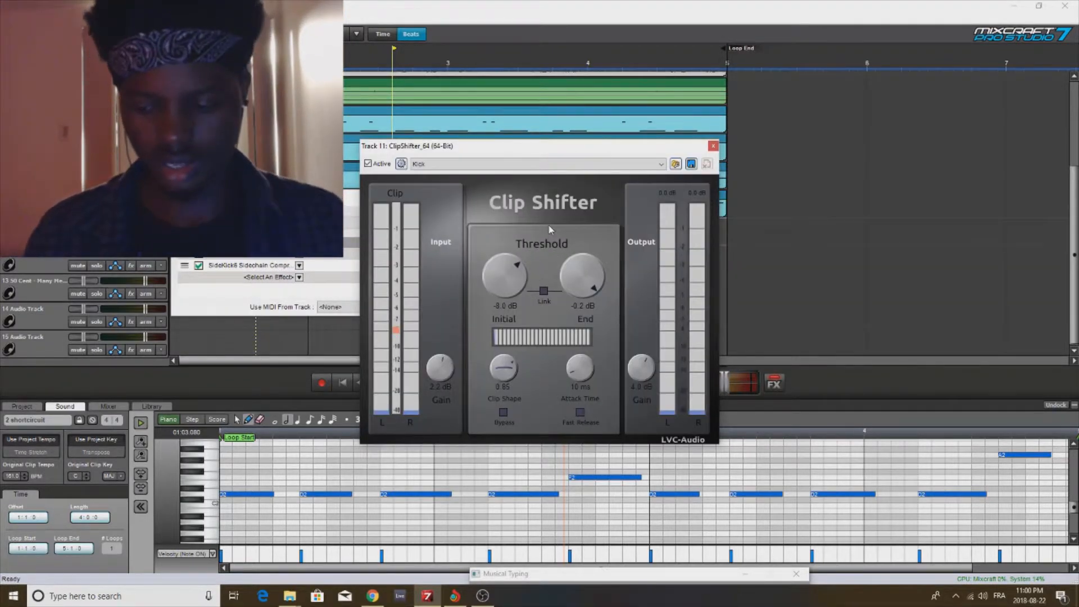
{"action": "left_click", "coordinate": [713, 146]}
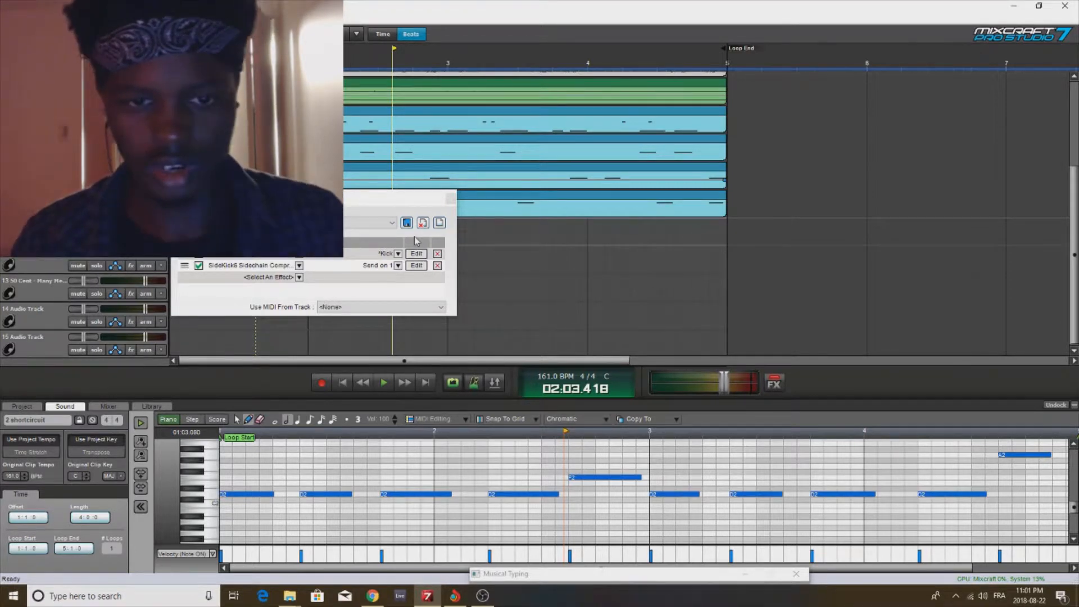
{"action": "left_click", "coordinate": [419, 254]}
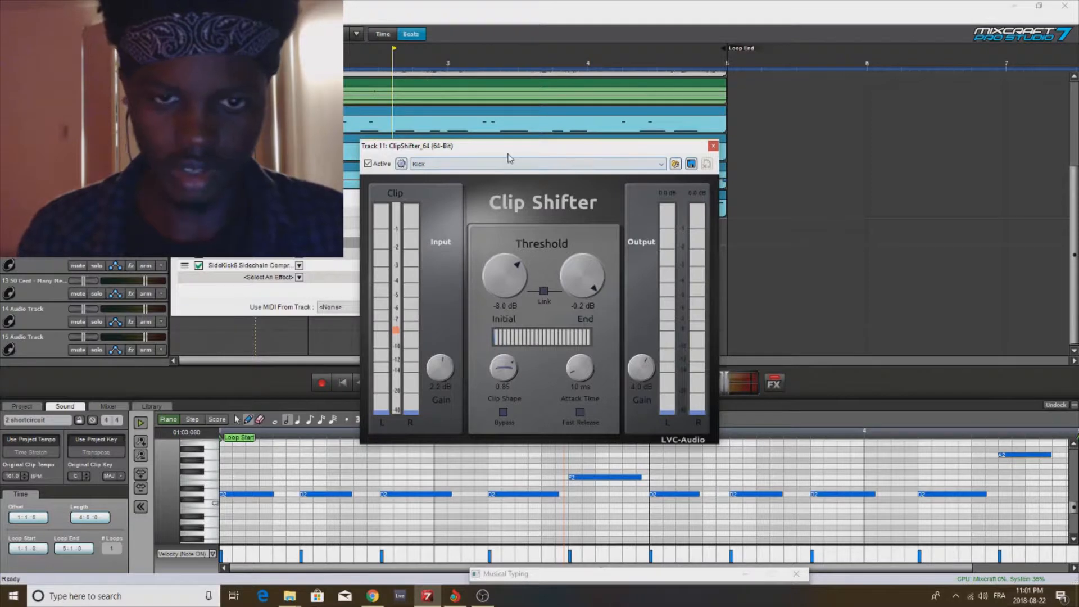
{"action": "left_click", "coordinate": [481, 164]}
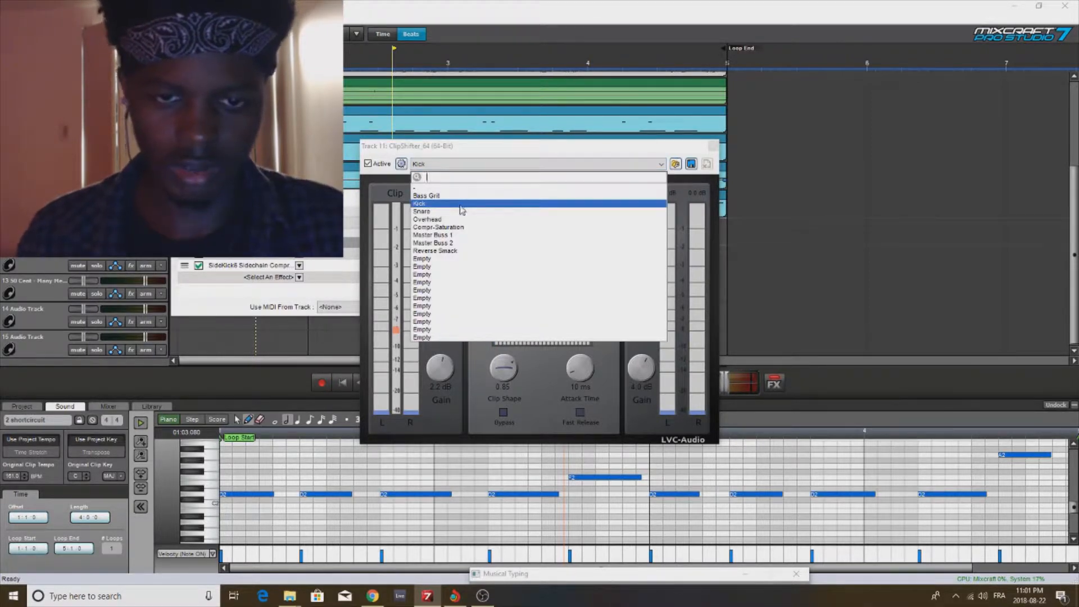
{"action": "left_click", "coordinate": [480, 358]}
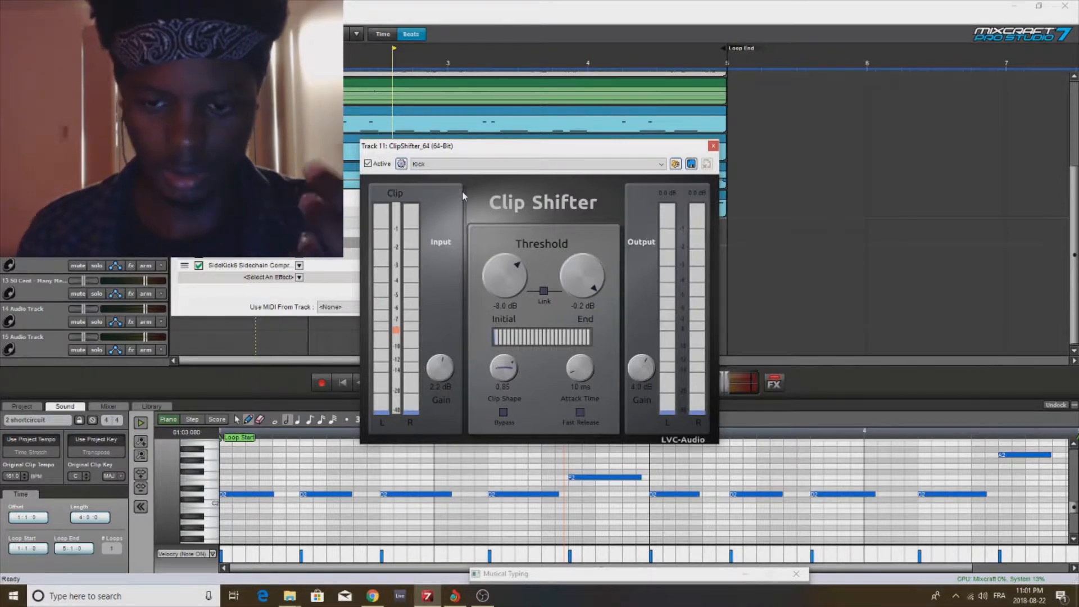
{"action": "left_click", "coordinate": [505, 165]}
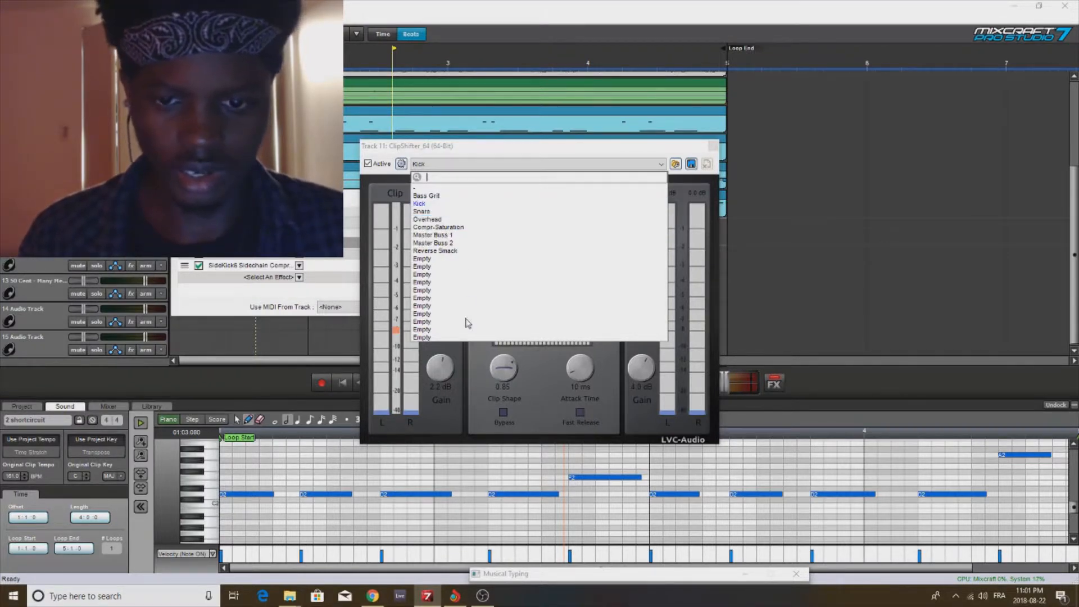
{"action": "left_click", "coordinate": [467, 353]}
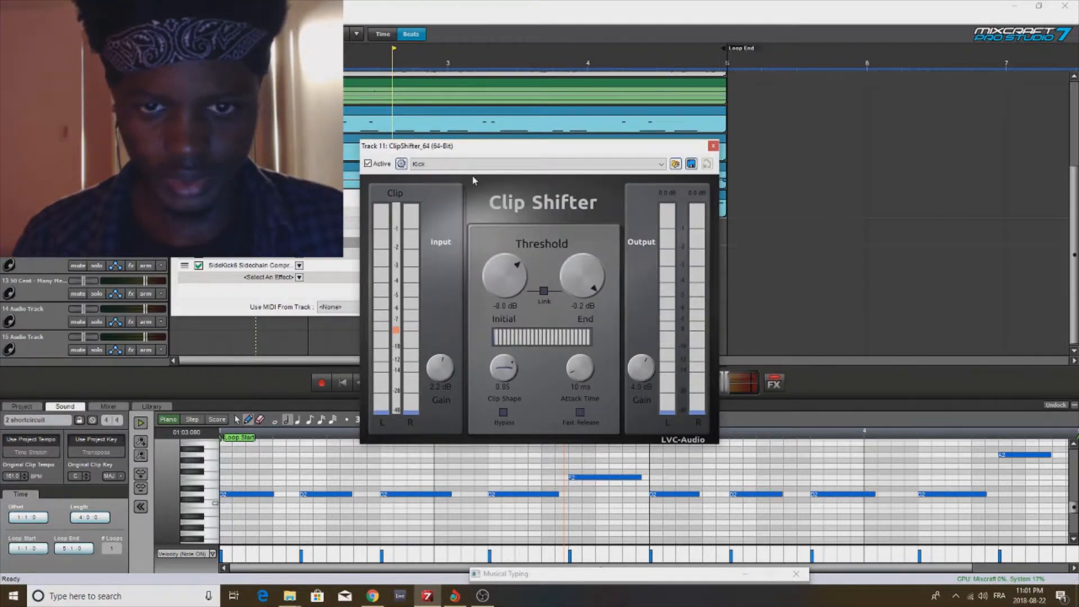
{"action": "left_click", "coordinate": [492, 167]}
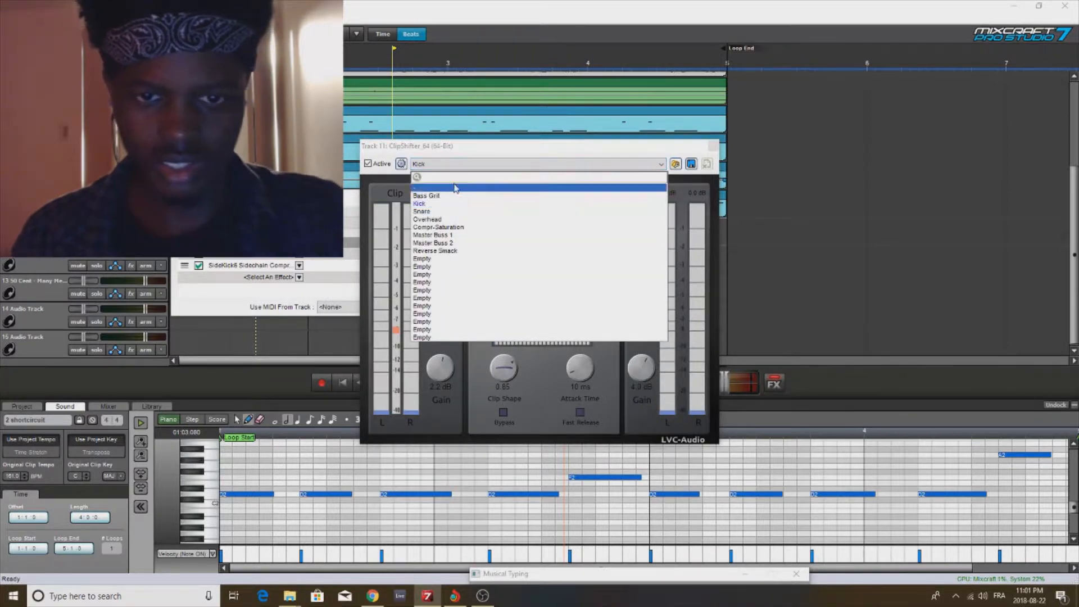
{"action": "left_click", "coordinate": [715, 146]}
{"action": "left_click", "coordinate": [715, 146]}
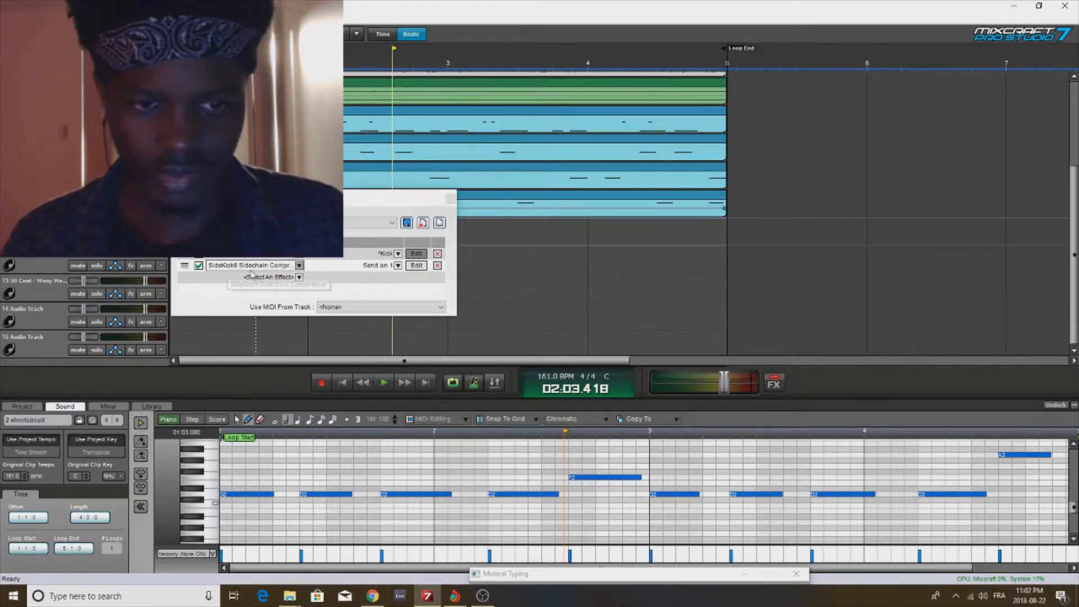
Step: View the SideKick6 Sidechain Compressor settings on track 11 and close its effects chain
{"action": "left_click", "coordinate": [417, 265]}
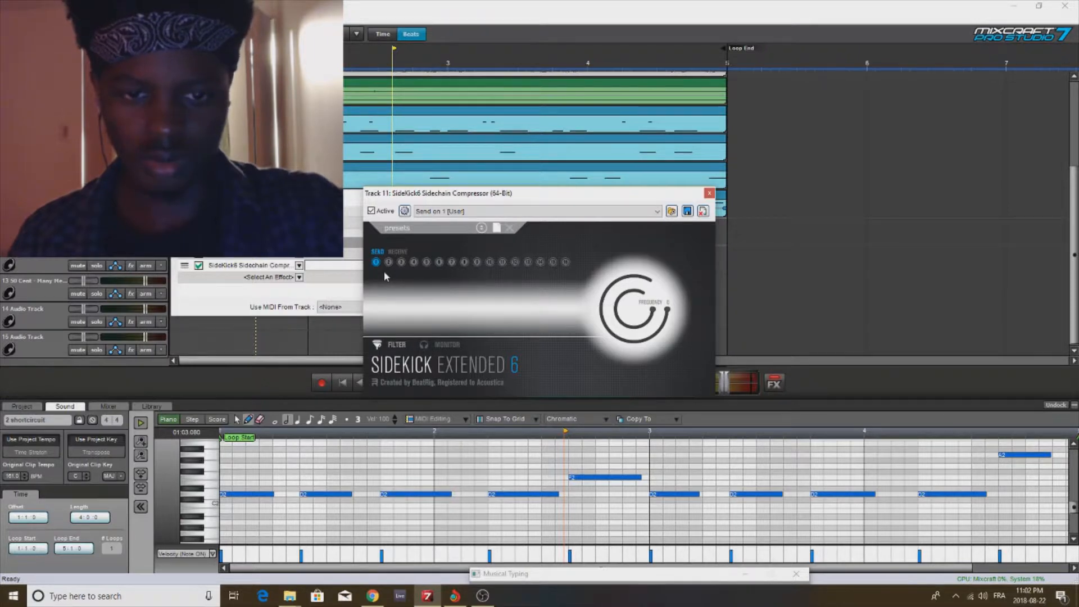
{"action": "left_click", "coordinate": [709, 193]}
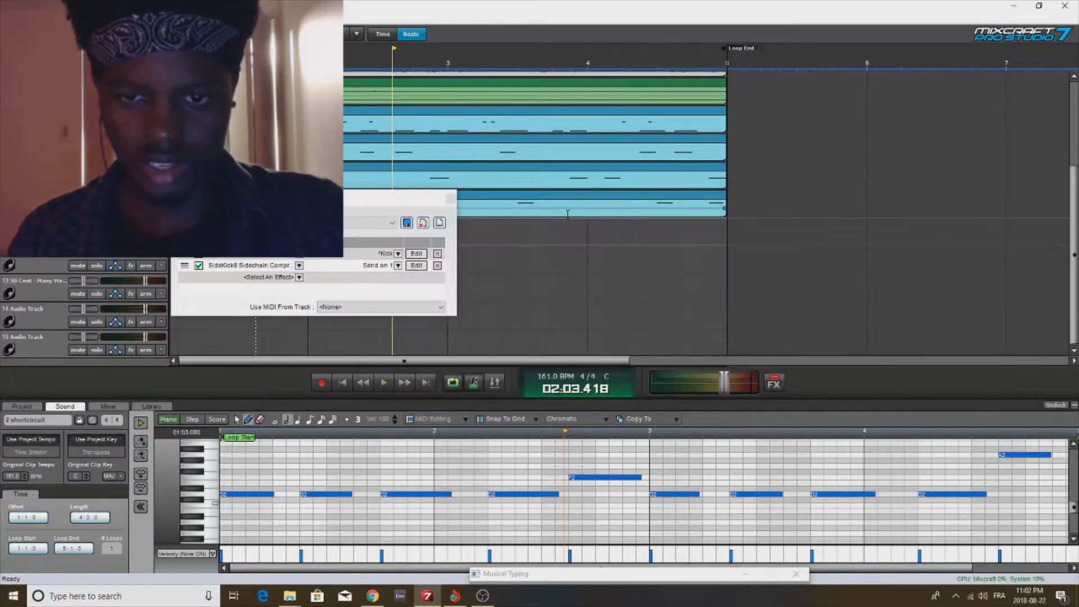
{"action": "left_click", "coordinate": [449, 197]}
Step: Add the SideKick6 Sidechain Compressor to the track whose effects chain uses the Flanger preset, and view its sidechain presets
{"action": "scroll", "coordinate": [450, 214], "scroll_direction": "up", "scroll_amount": 2}
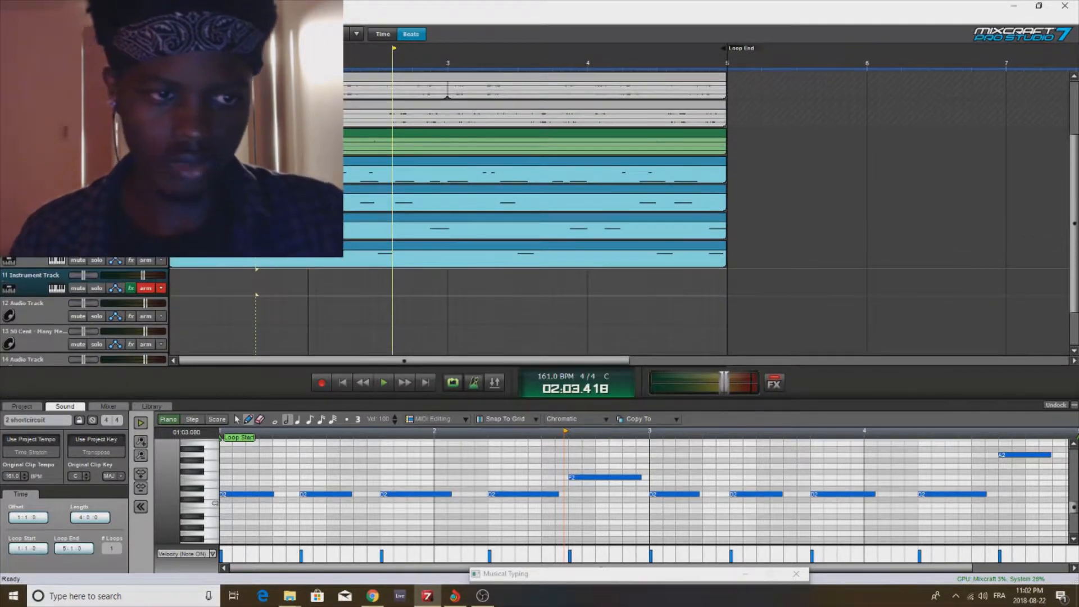
{"action": "left_click", "coordinate": [130, 147]}
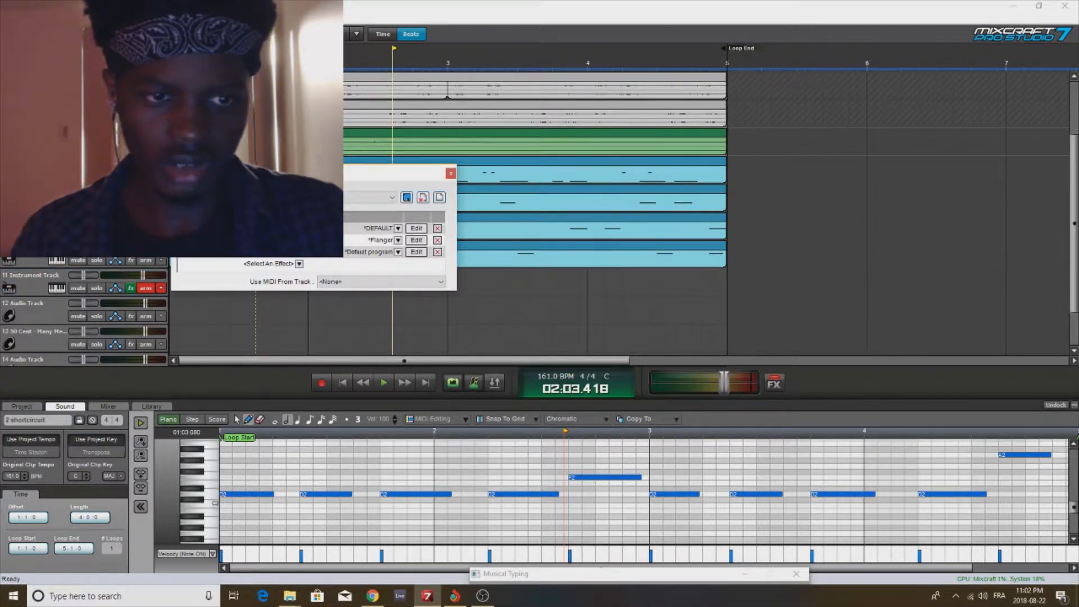
{"action": "left_click", "coordinate": [270, 263]}
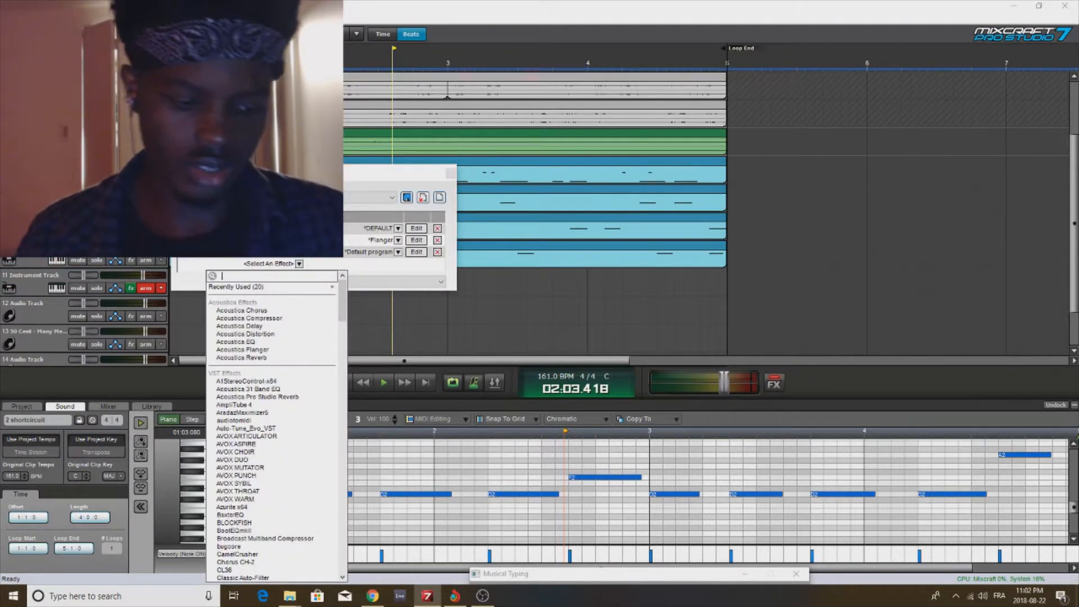
{"action": "type", "text": "side"}
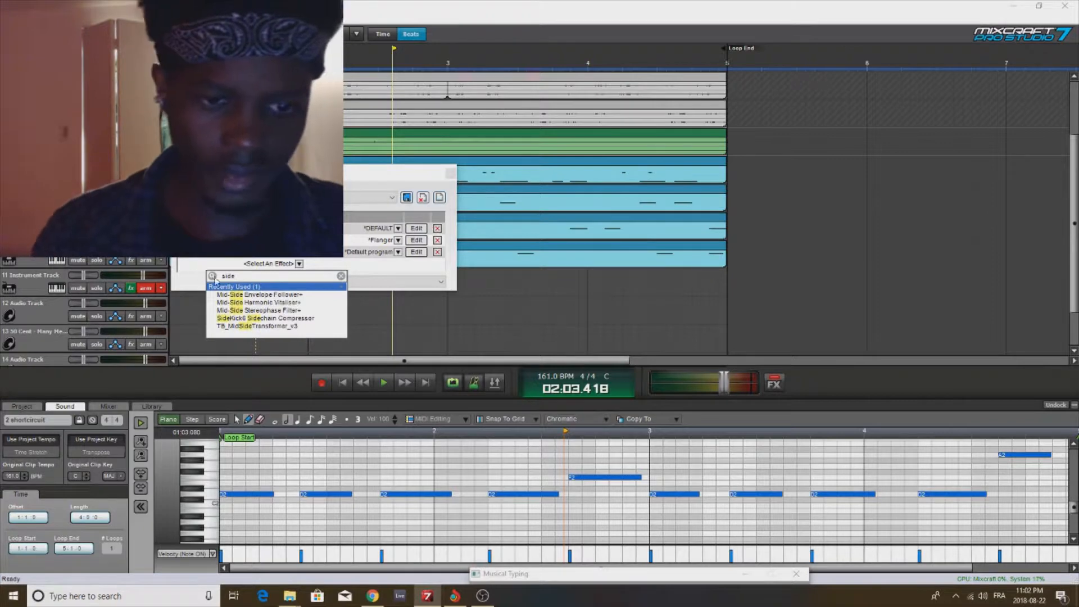
{"action": "left_click", "coordinate": [293, 317]}
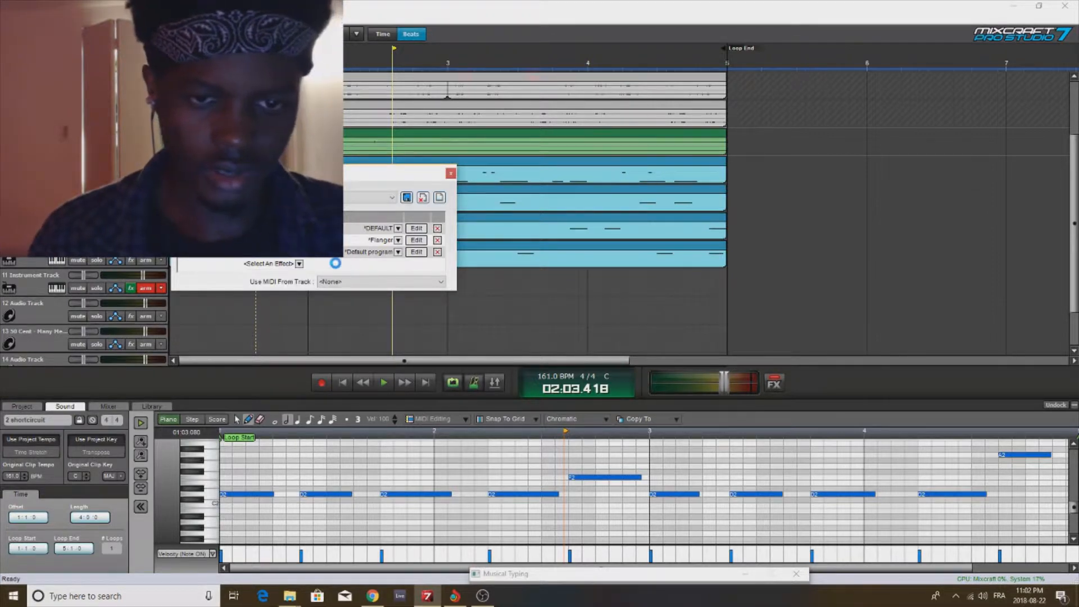
{"action": "left_click", "coordinate": [361, 264]}
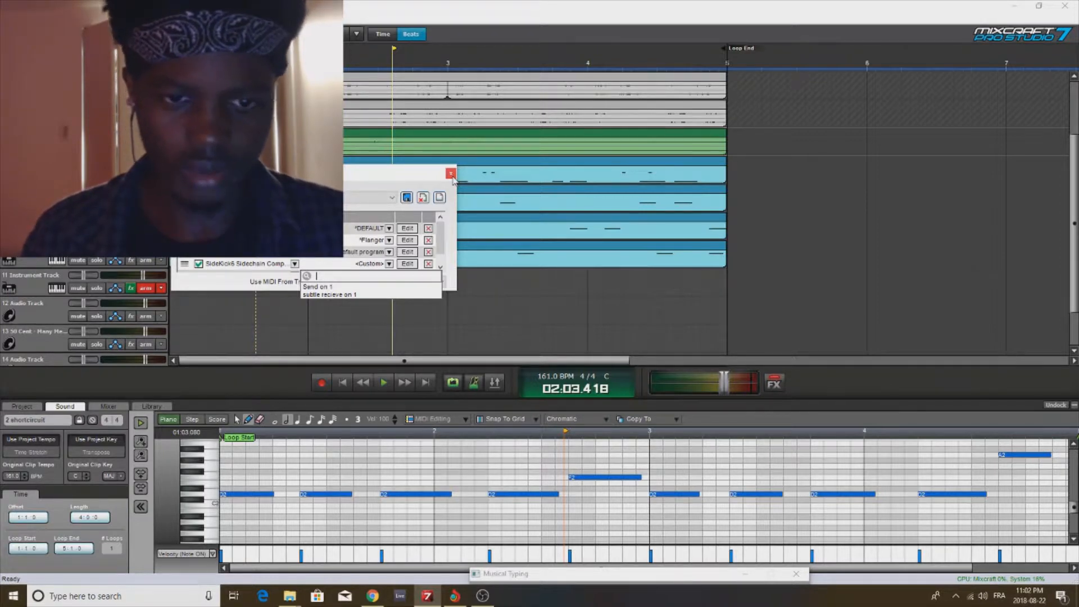
{"action": "left_click", "coordinate": [451, 175]}
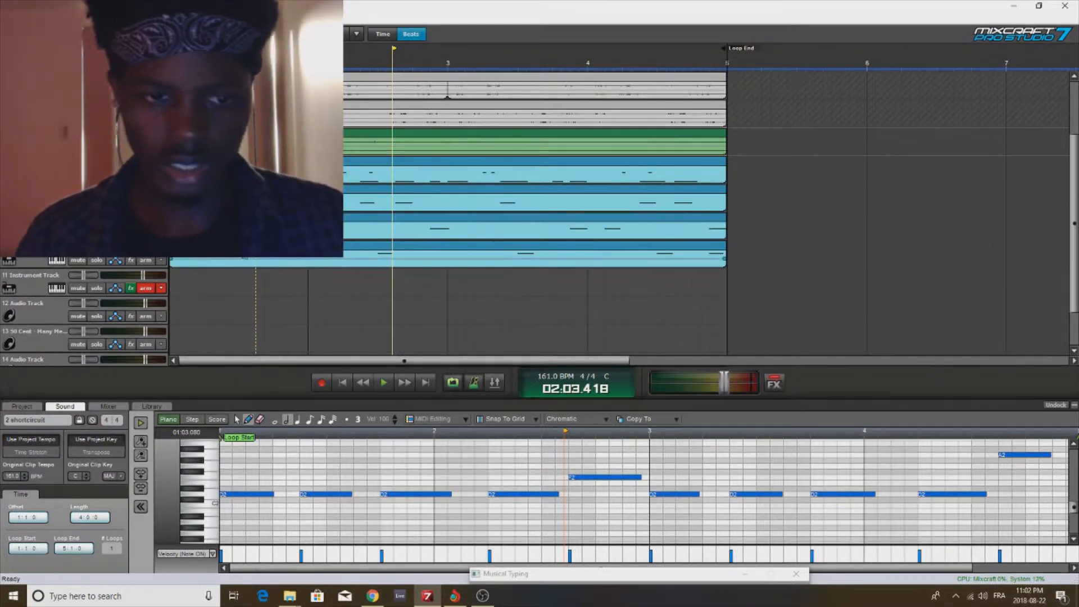
Step: Remove the SideKick6 Sidechain Compressor from the effects chain with the Flanger preset and close that chain
{"action": "left_click", "coordinate": [131, 287]}
{"action": "scroll", "coordinate": [362, 263], "scroll_direction": "down", "scroll_amount": 1}
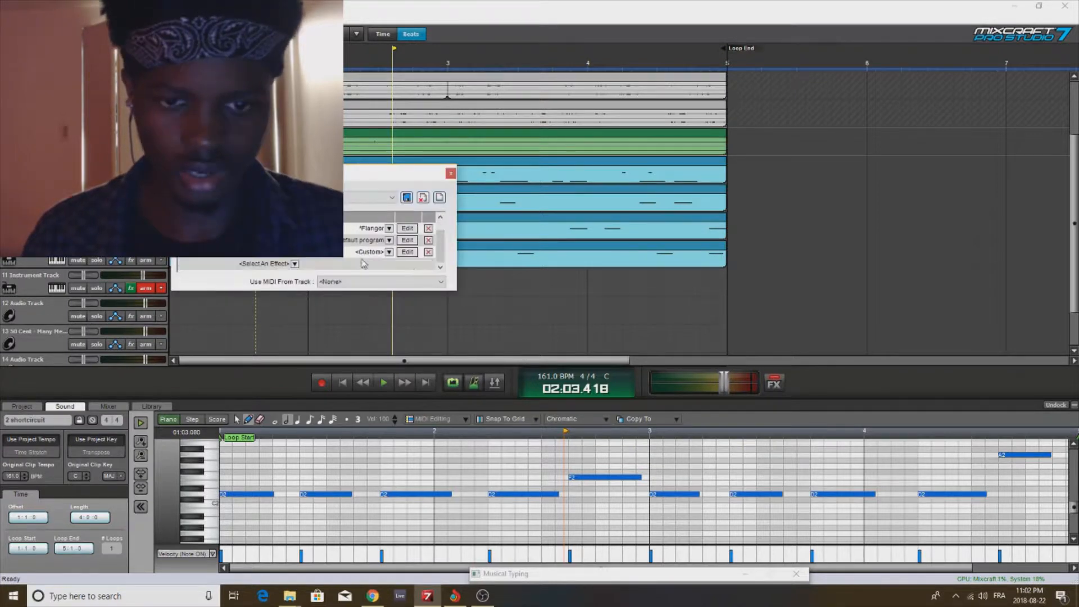
{"action": "left_click", "coordinate": [428, 253]}
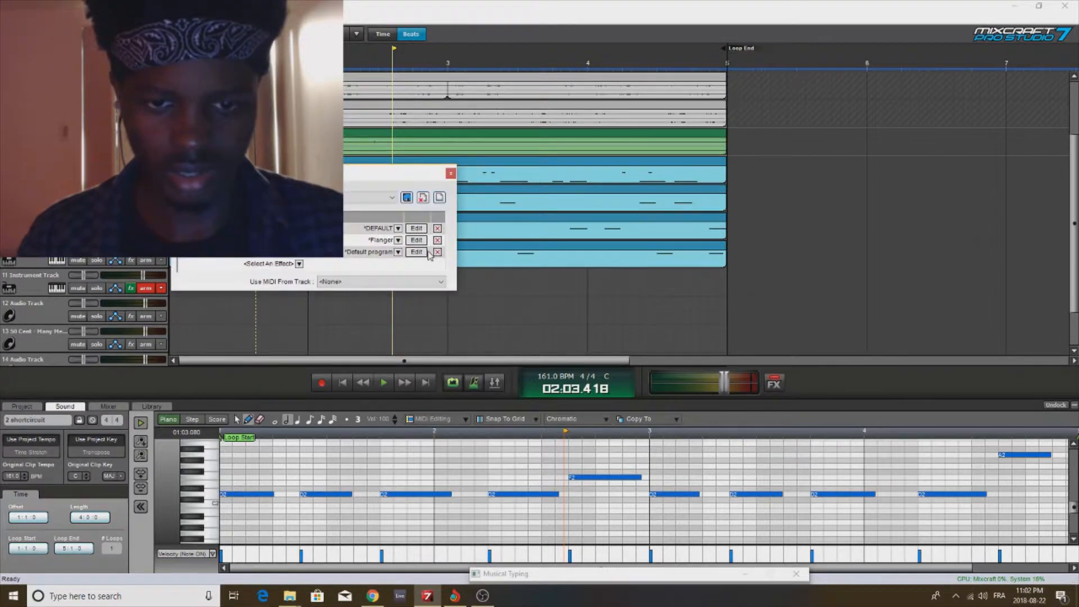
{"action": "left_click", "coordinate": [450, 175]}
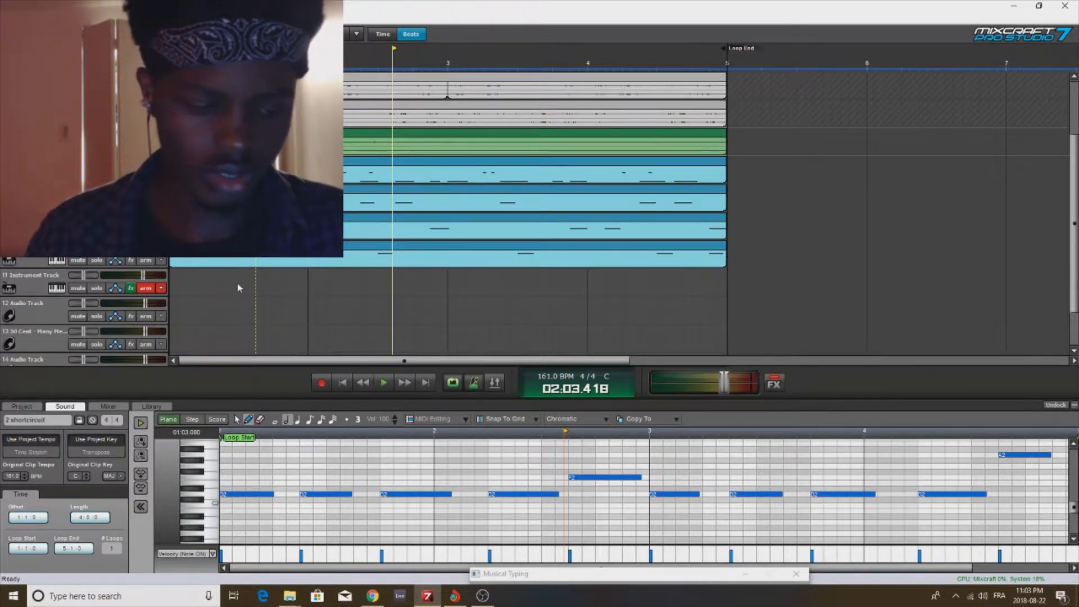
Step: Audition the sound of track 11 with its effects chain active and bypassed, then leave the effects enabled
{"action": "key", "text": "z"}
{"action": "key", "text": "z"}
{"action": "key", "text": "z"}
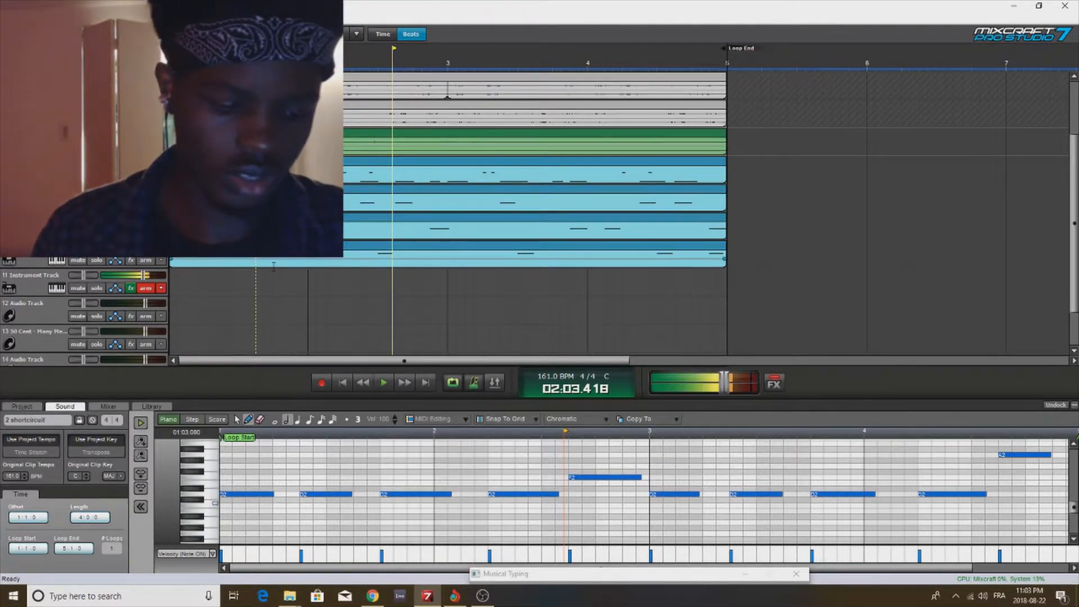
{"action": "key", "text": "z"}
{"action": "key", "text": "z"}
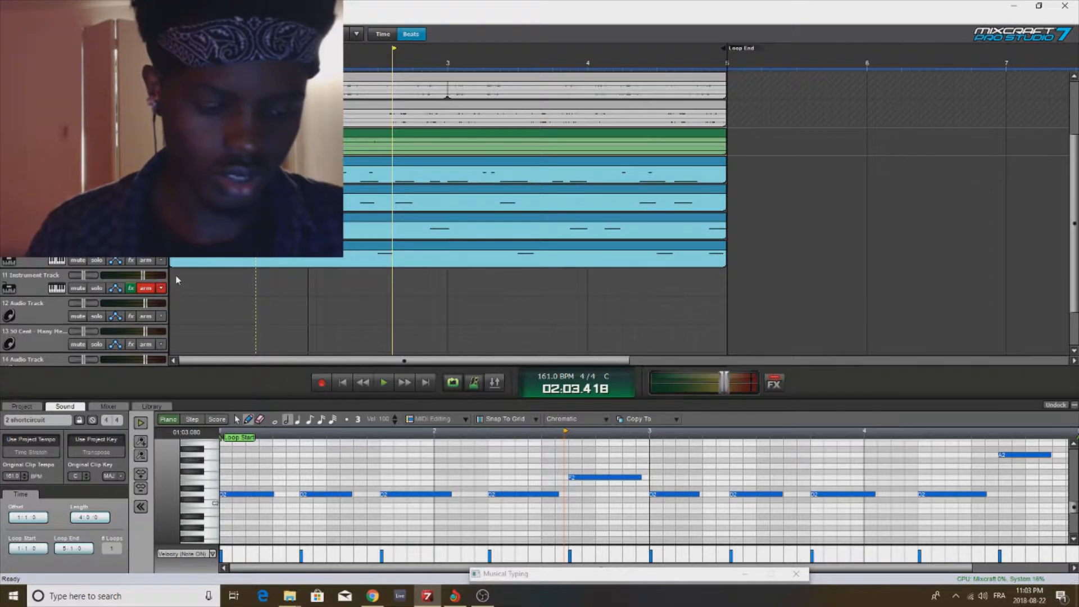
{"action": "left_click", "coordinate": [131, 287]}
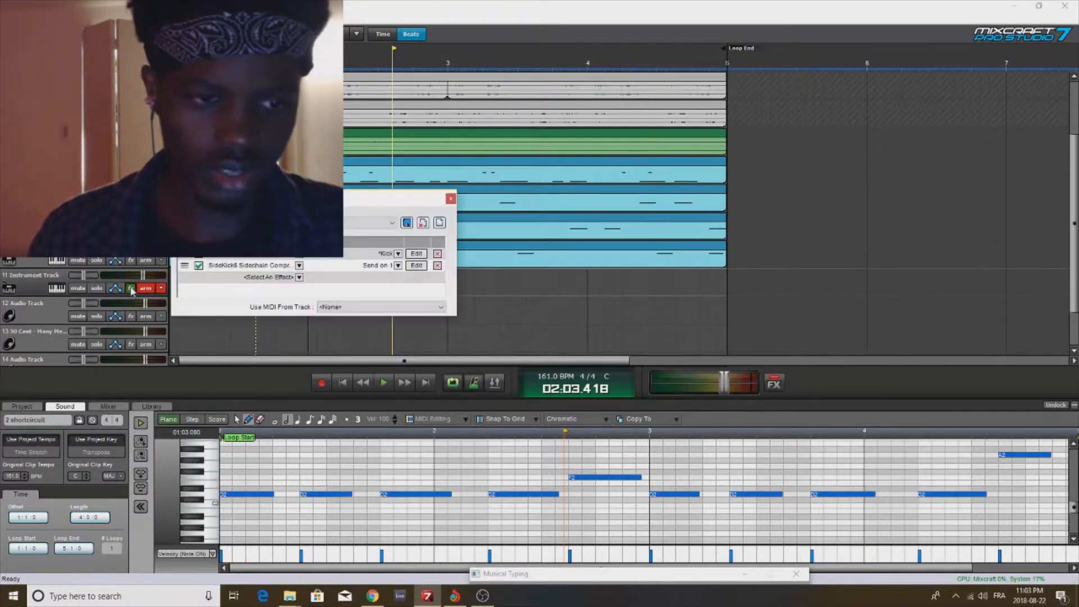
{"action": "key", "text": "z"}
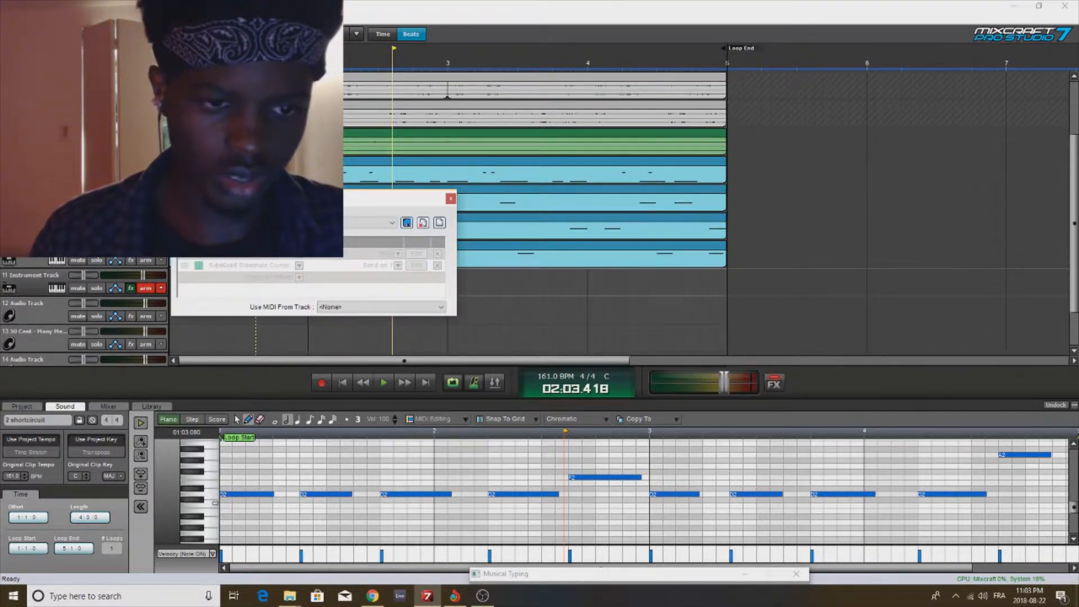
{"action": "left_click", "coordinate": [199, 266]}
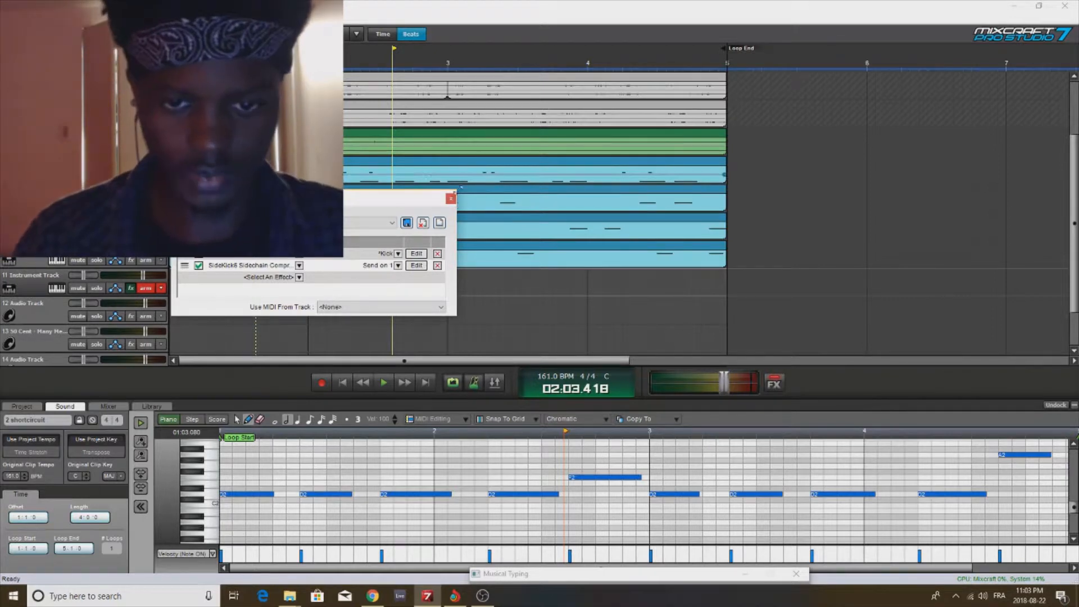
Step: Close track 11's effects chain, audition the loop, and look over the track arrangement
{"action": "left_click", "coordinate": [452, 198]}
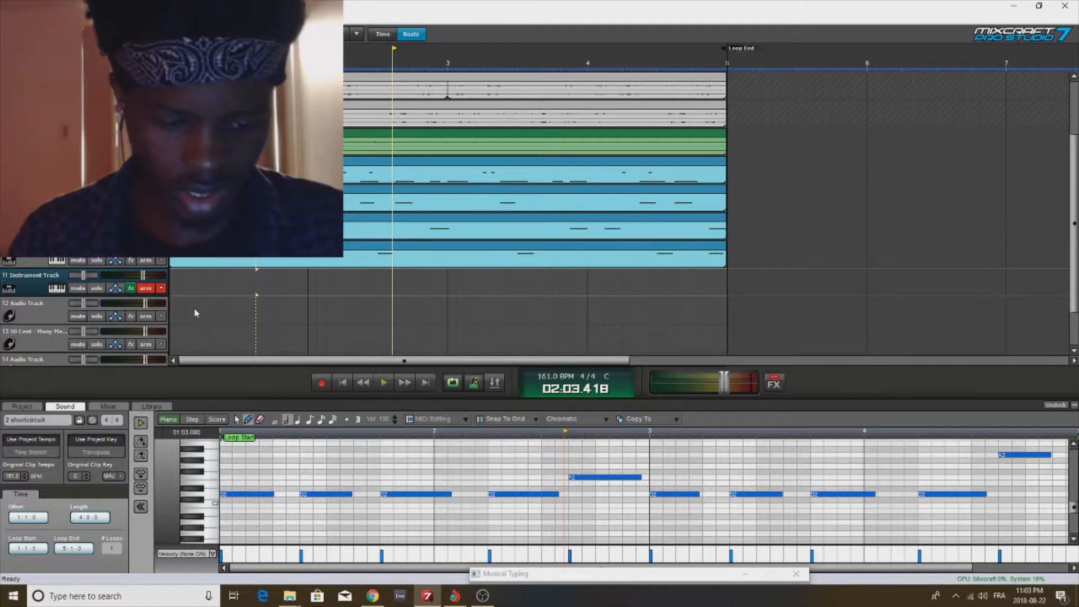
{"action": "key", "text": "space"}
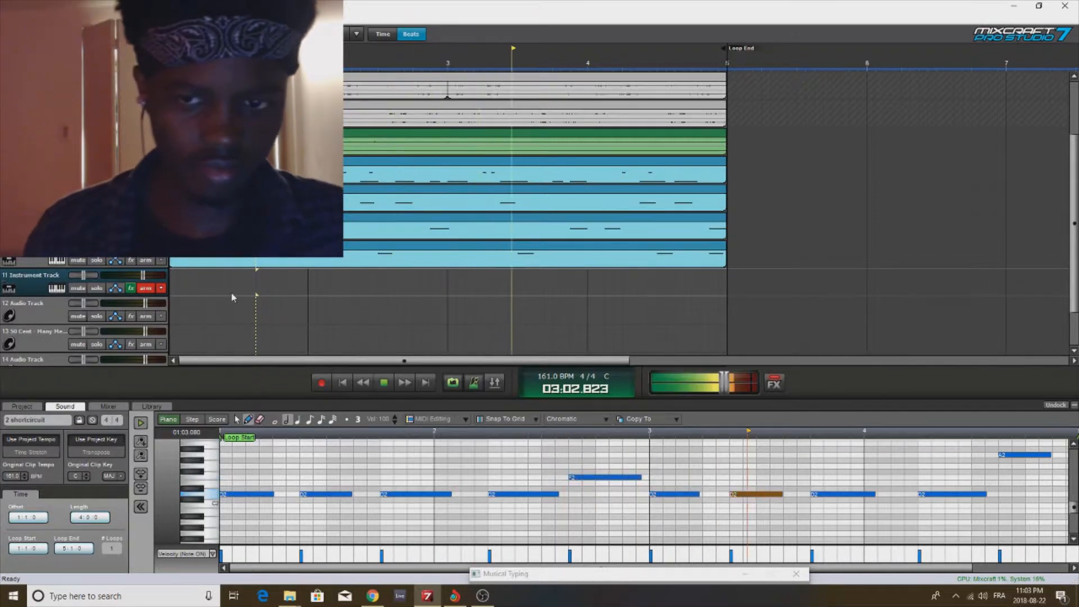
{"action": "key", "text": "space"}
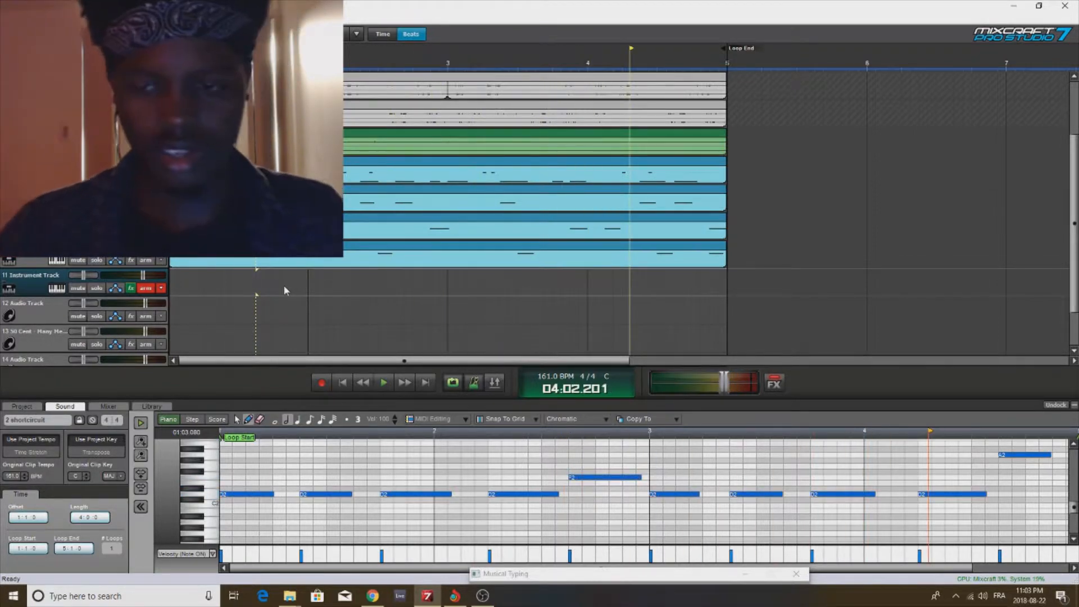
{"action": "scroll", "coordinate": [283, 284], "scroll_direction": "up", "scroll_amount": 3}
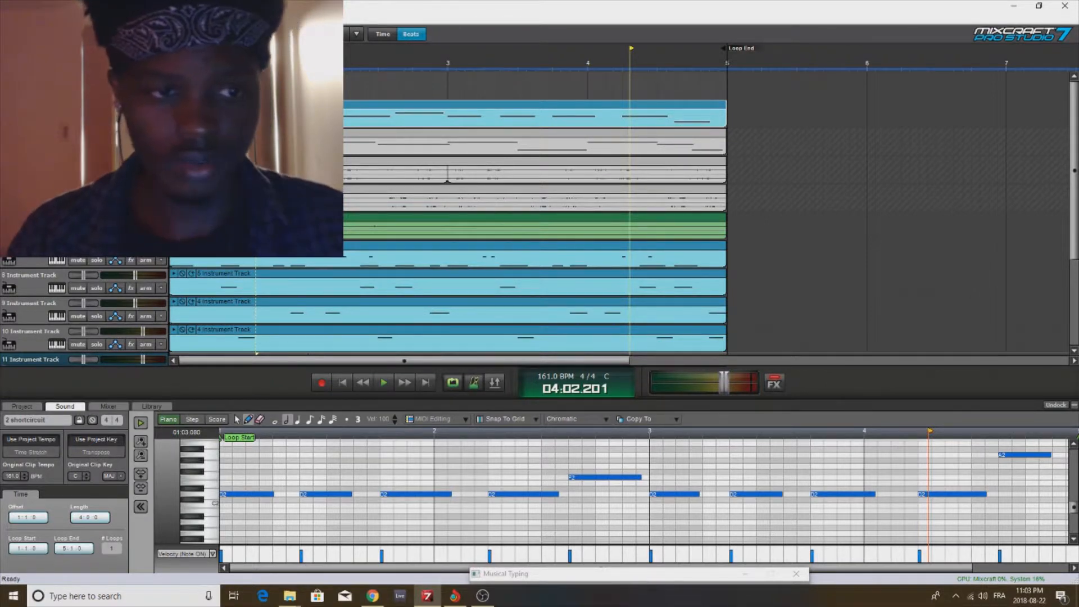
{"action": "scroll", "coordinate": [182, 281], "scroll_direction": "down", "scroll_amount": 3}
Step: Record a kick pattern on track 11 through the four-bar loop and delete the short extra clip at the loop's end
{"action": "key", "text": "space"}
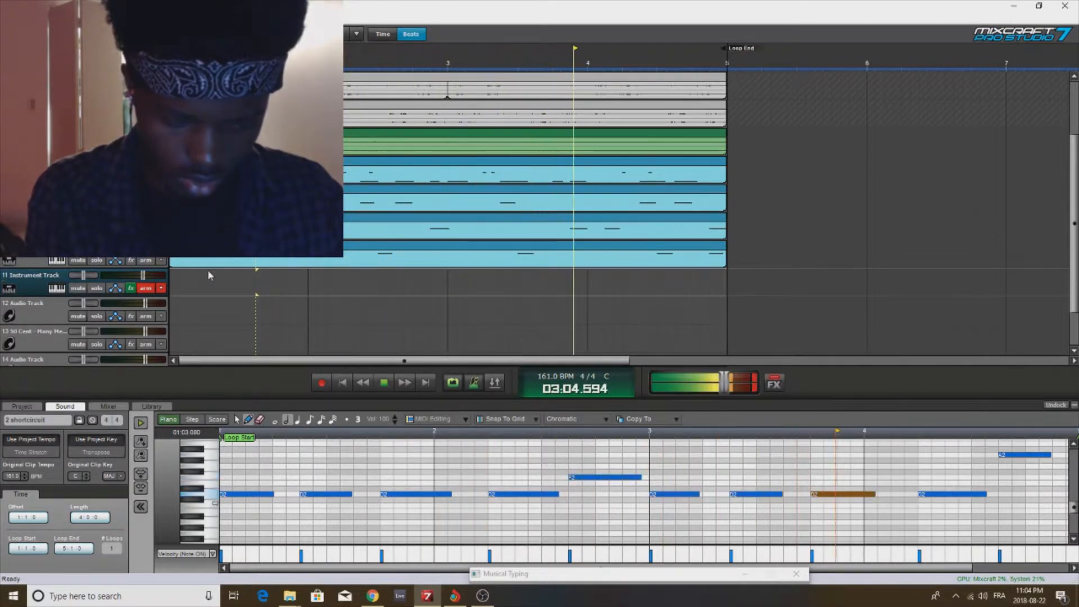
{"action": "key", "text": "r"}
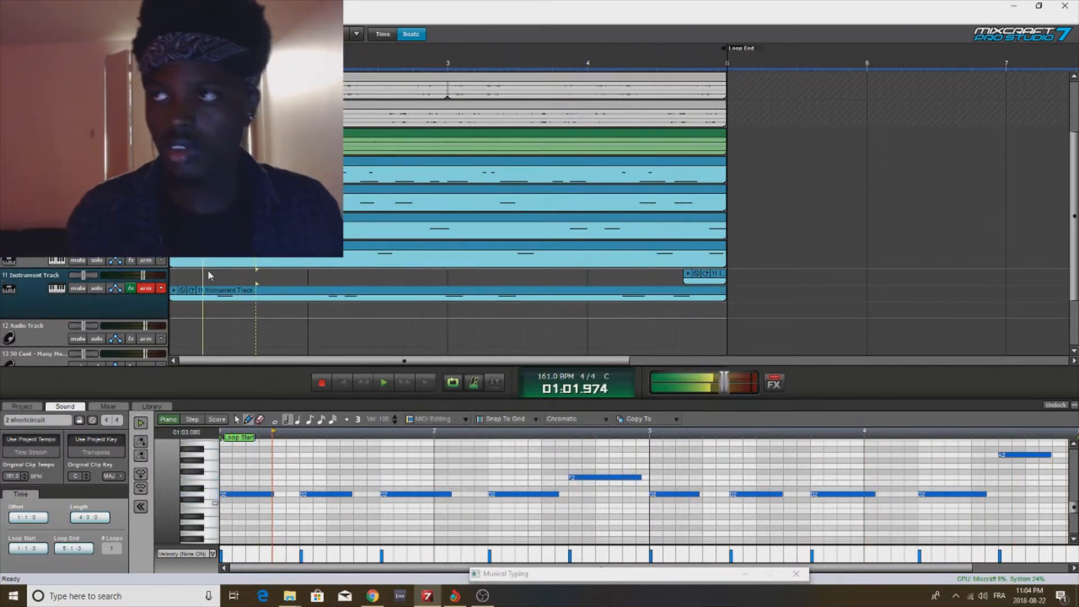
{"action": "left_click", "coordinate": [719, 276]}
{"action": "key", "text": "Delete"}
Step: Quantize the notes of track 11's recorded clip to 1/8 Notes and collapse the clip editor
{"action": "left_click", "coordinate": [694, 289]}
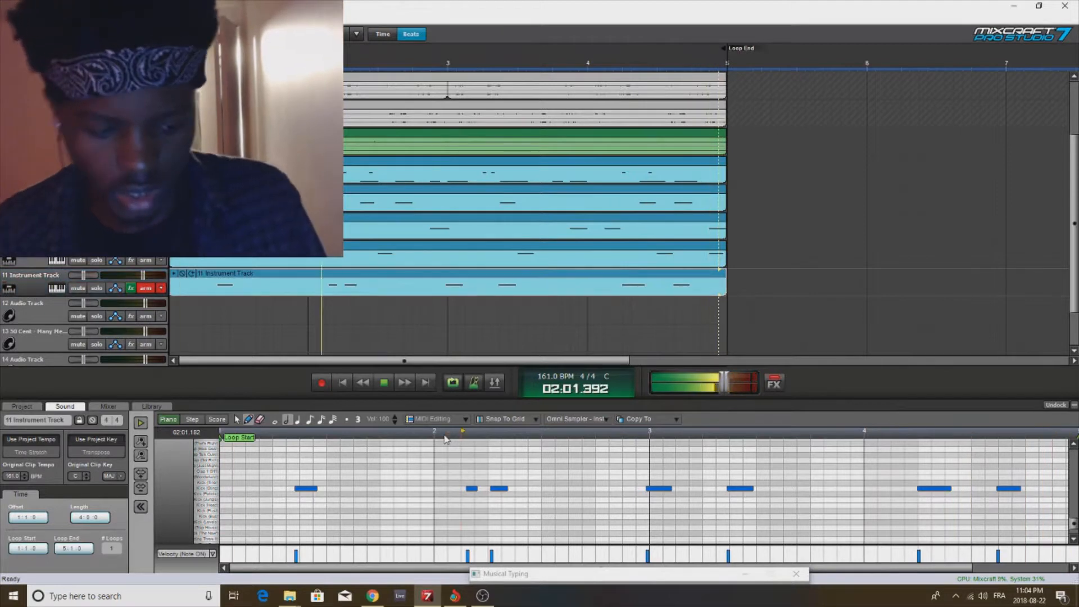
{"action": "left_click", "coordinate": [447, 420]}
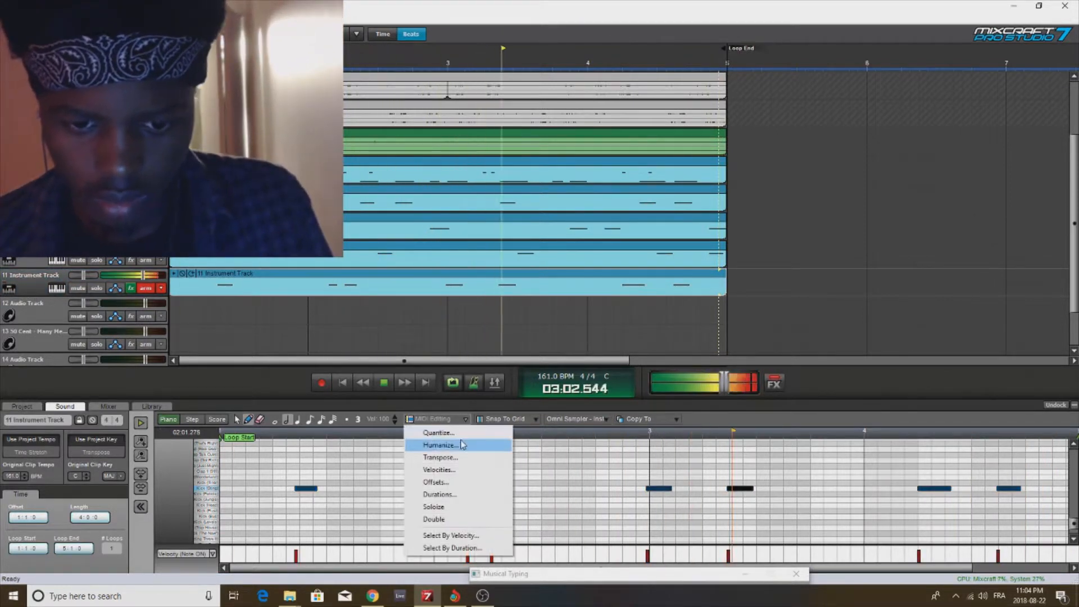
{"action": "left_click", "coordinate": [450, 443]}
{"action": "left_click", "coordinate": [530, 247]}
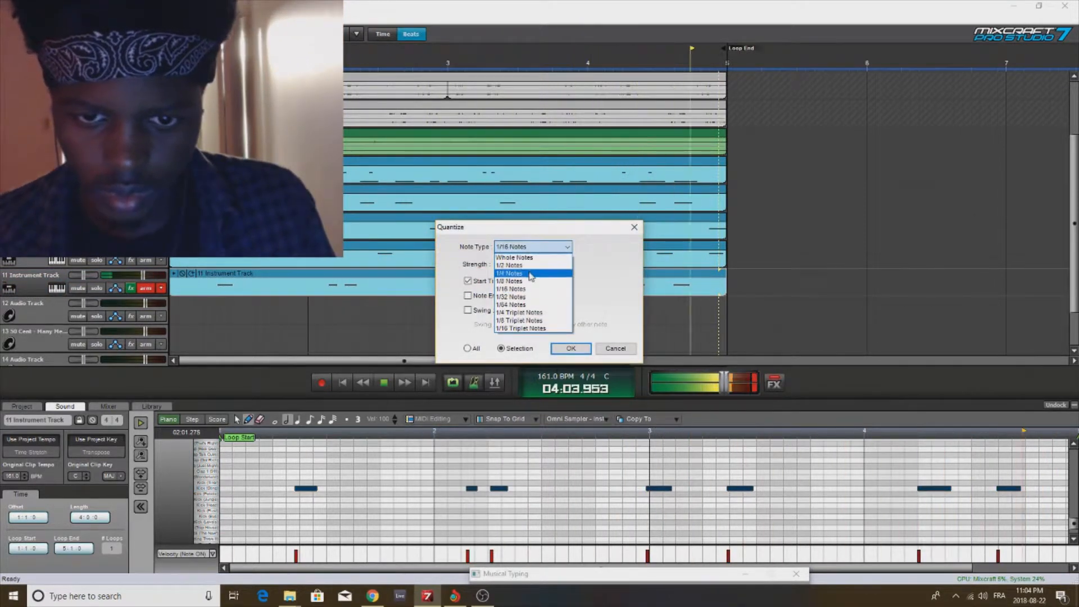
{"action": "left_click", "coordinate": [534, 278]}
{"action": "left_click", "coordinate": [568, 349]}
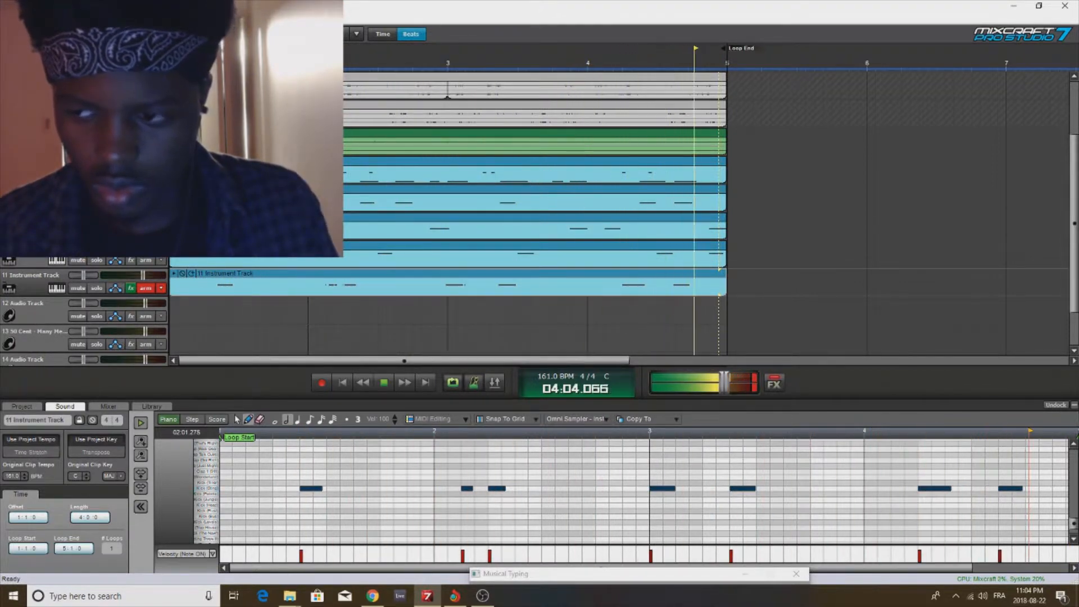
{"action": "left_click", "coordinate": [1074, 405]}
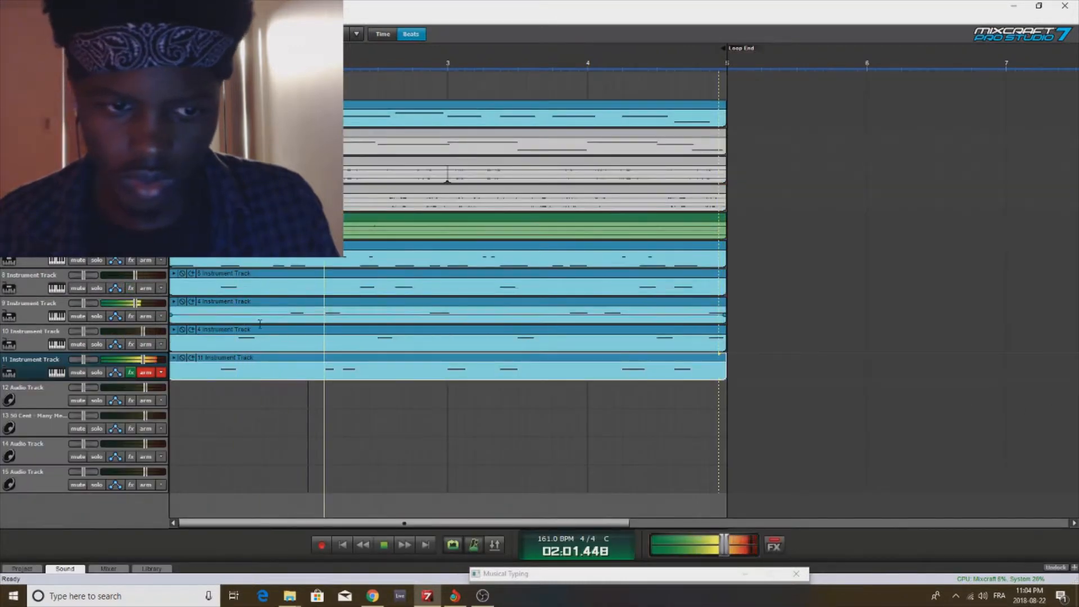
Step: Add a kick note at the very start of track 11's clip, keeping the other notes in place, and stop playback
{"action": "double_click", "coordinate": [257, 367]}
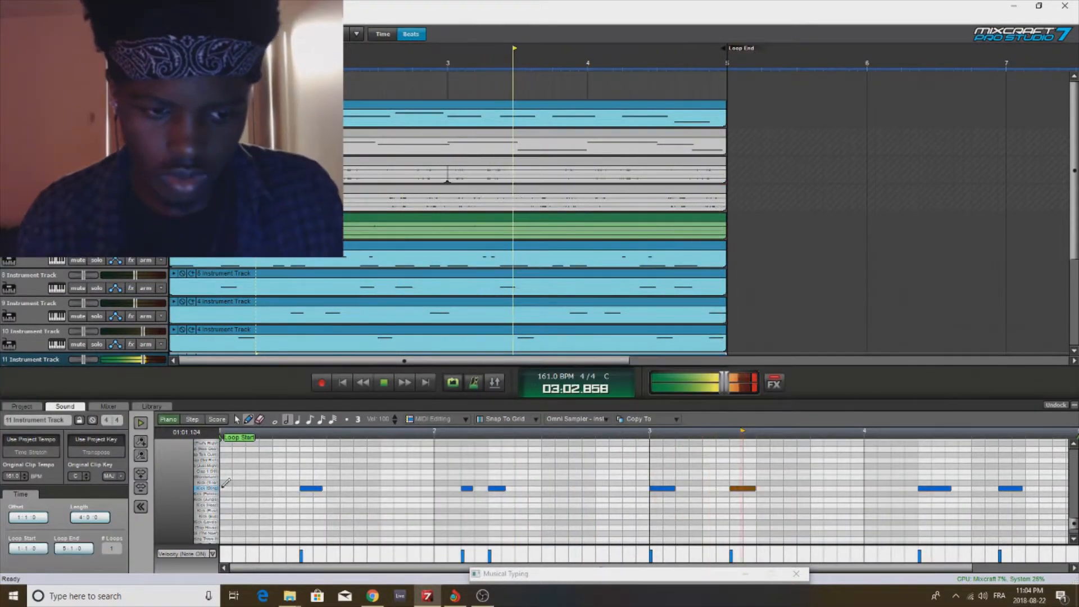
{"action": "left_click_drag", "start_coordinate": [301, 488], "coordinate": [228, 493]}
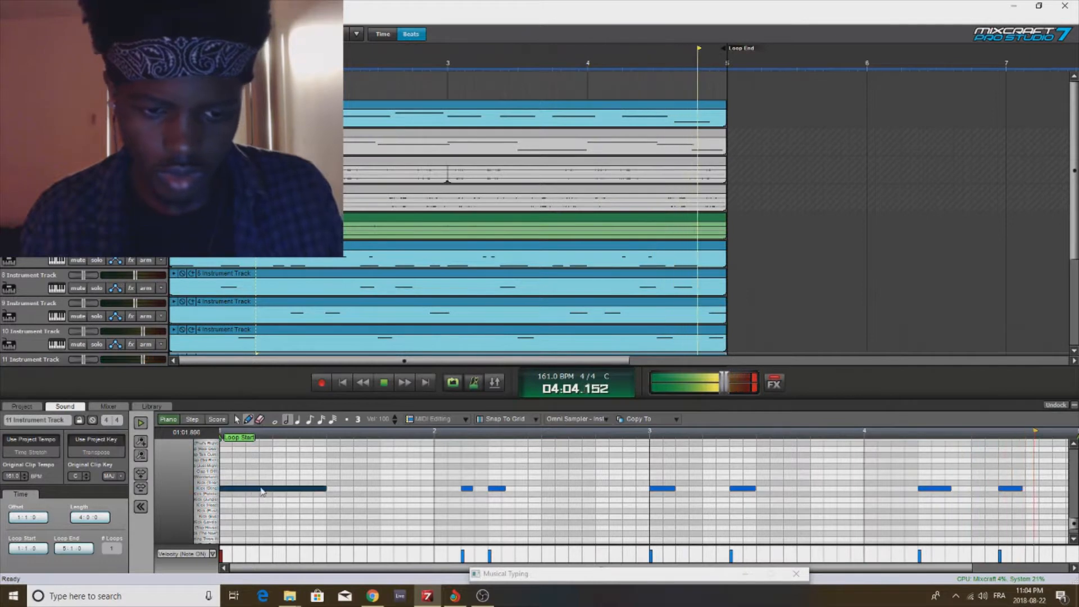
{"action": "key", "text": "ctrl+z"}
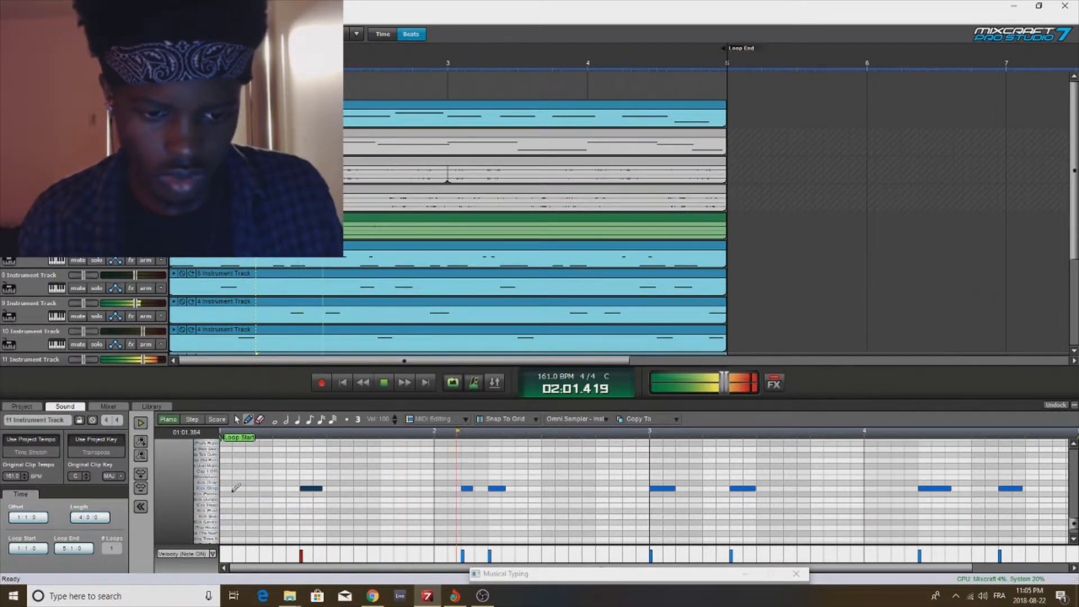
{"action": "left_click", "coordinate": [228, 488]}
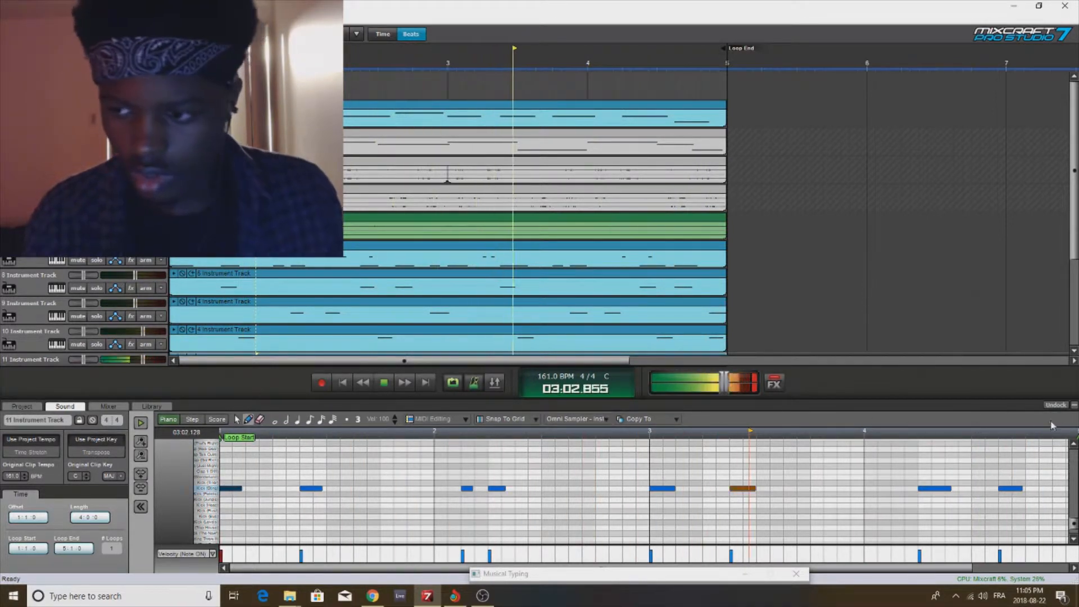
{"action": "left_click", "coordinate": [1073, 405]}
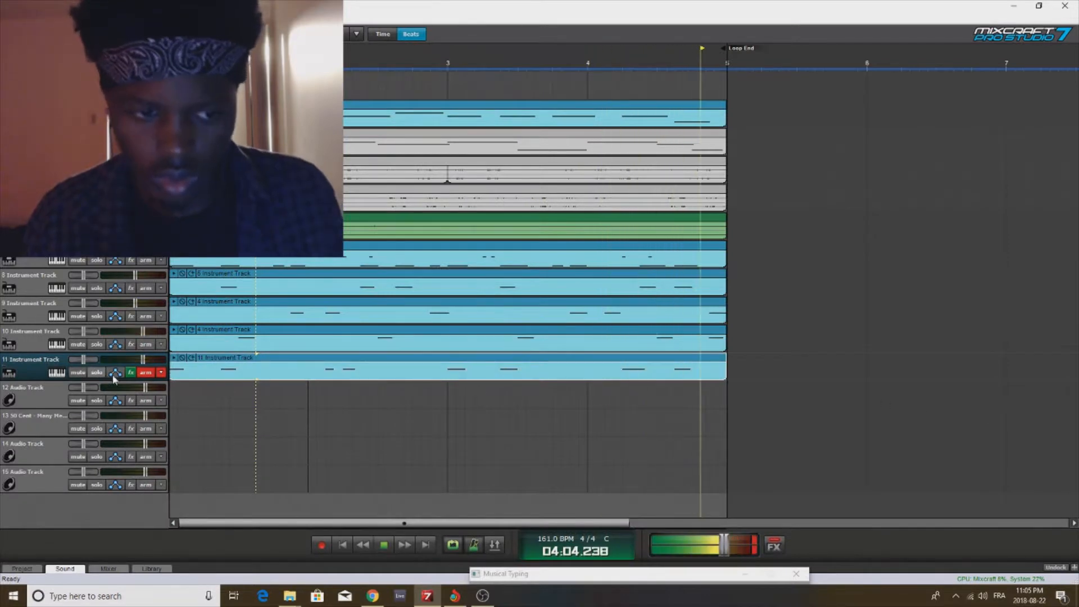
{"action": "key", "text": "space"}
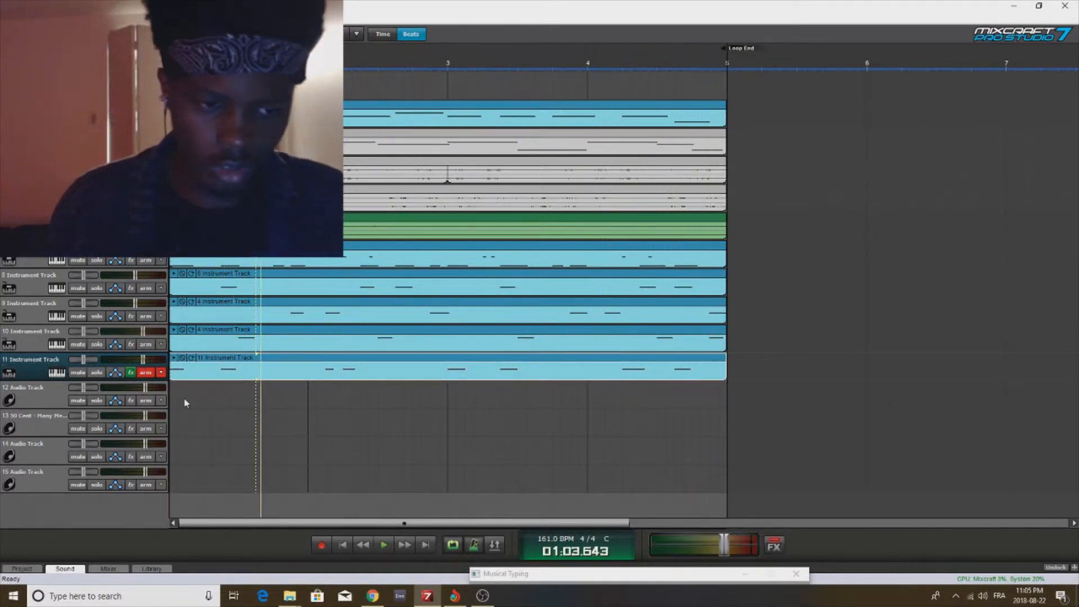
Step: Insert the PINK NOIZ sound from the Samples folder on the E: drive at the start of track 12
{"action": "left_click", "coordinate": [174, 406]}
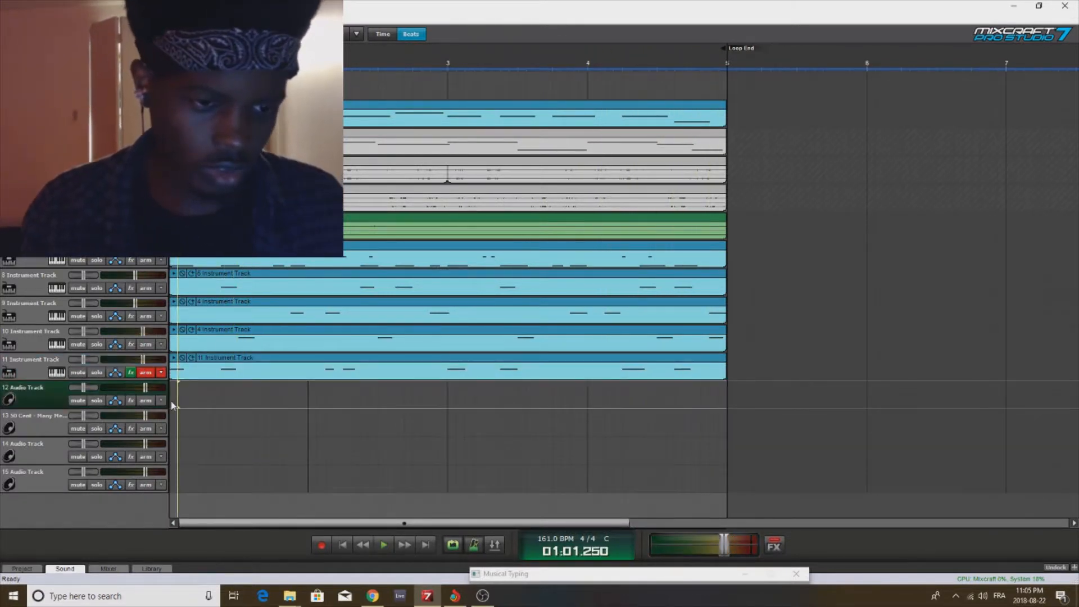
{"action": "double_click", "coordinate": [173, 405]}
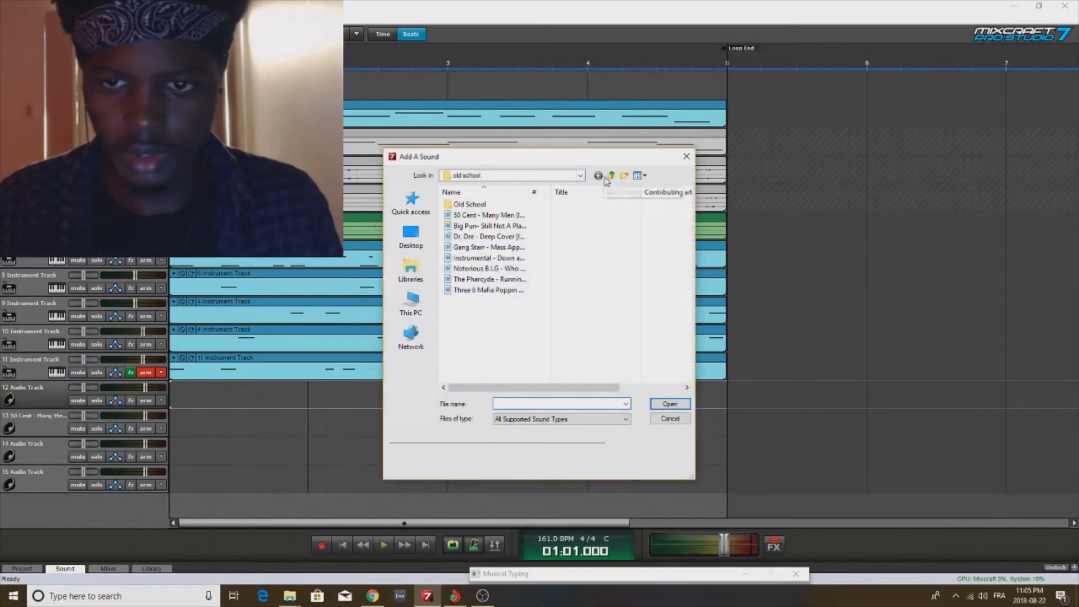
{"action": "left_click", "coordinate": [610, 177]}
{"action": "left_click", "coordinate": [610, 177]}
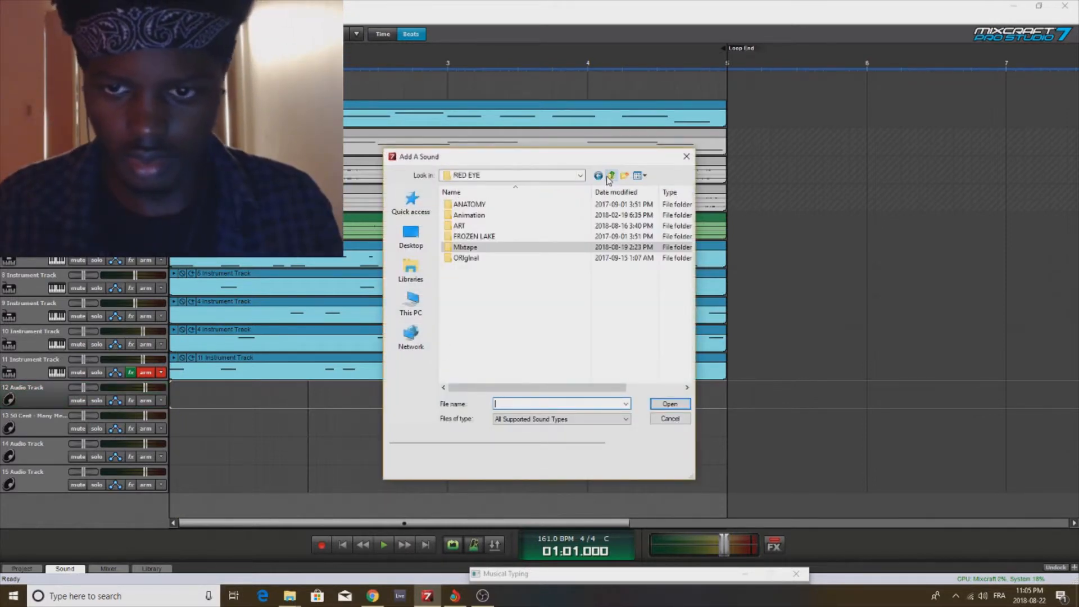
{"action": "left_click", "coordinate": [610, 177]}
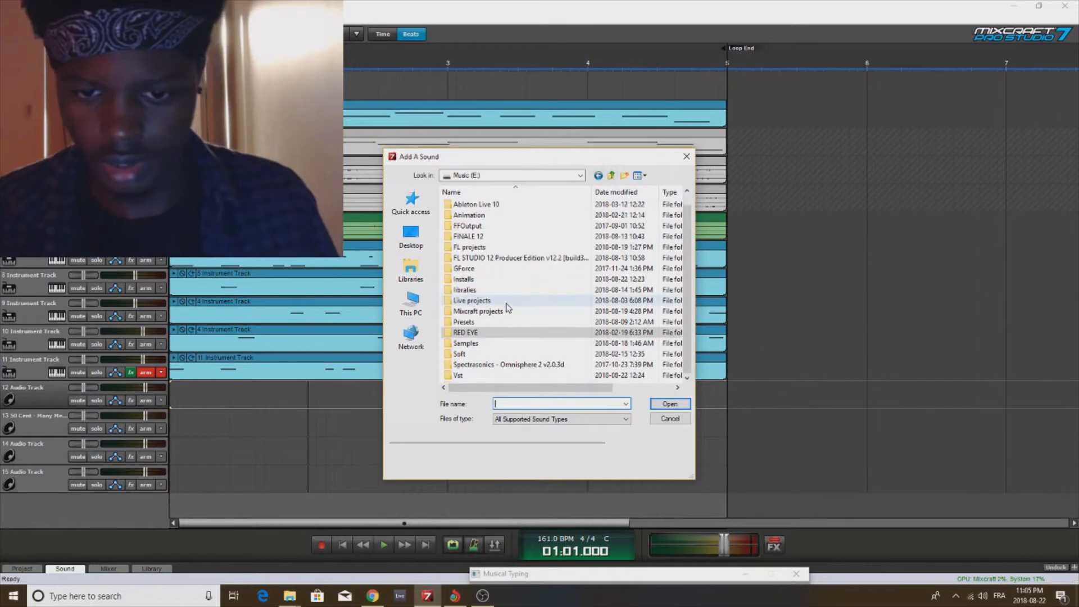
{"action": "double_click", "coordinate": [489, 343]}
{"action": "scroll", "coordinate": [490, 336], "scroll_direction": "down", "scroll_amount": 7}
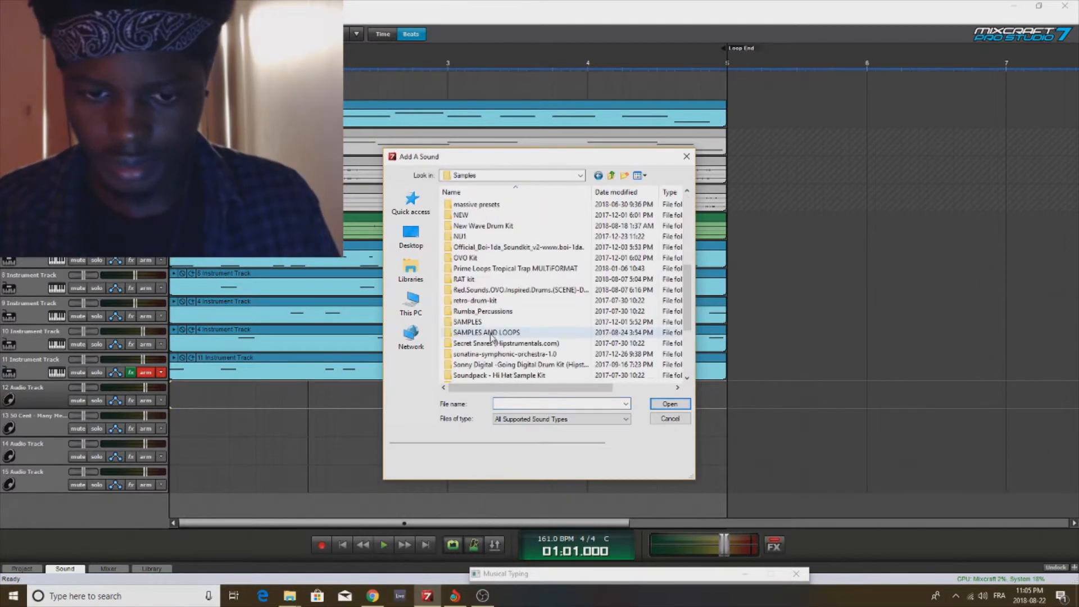
{"action": "scroll", "coordinate": [492, 339], "scroll_direction": "down", "scroll_amount": 4}
{"action": "double_click", "coordinate": [482, 375]}
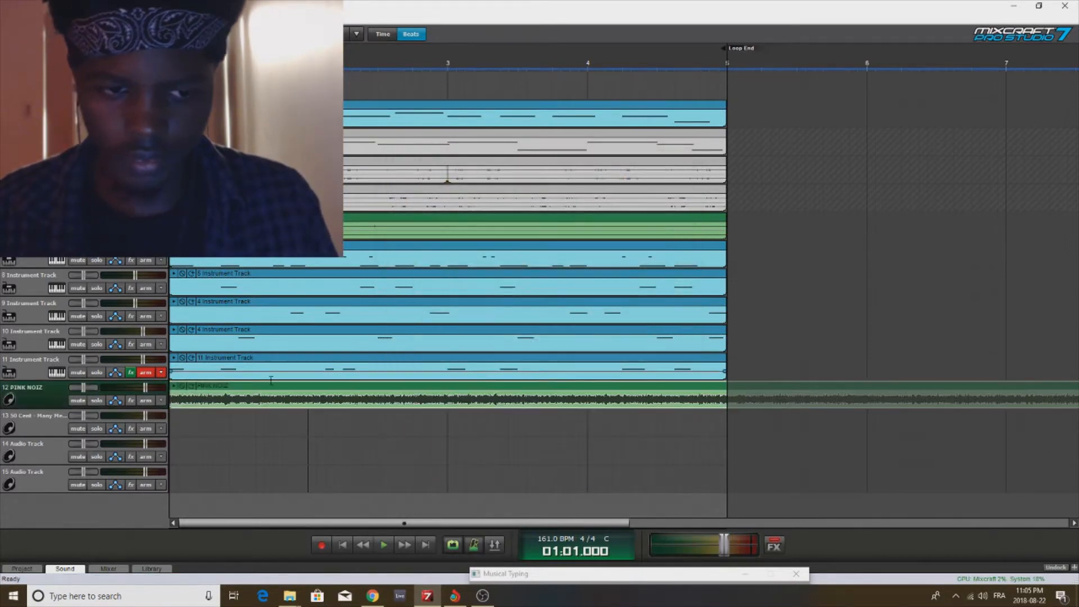
{"action": "scroll", "coordinate": [565, 382], "scroll_direction": "down", "scroll_amount": 2}
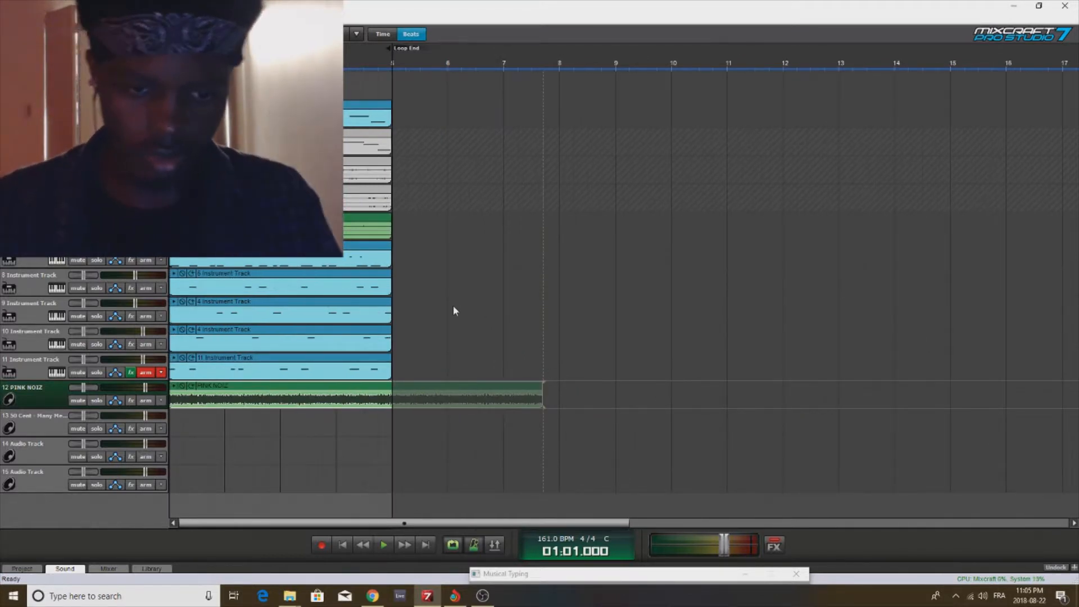
Step: Solo the PINK NOIZ track and track 11, and disarm track 11 for recording
{"action": "left_click", "coordinate": [97, 401]}
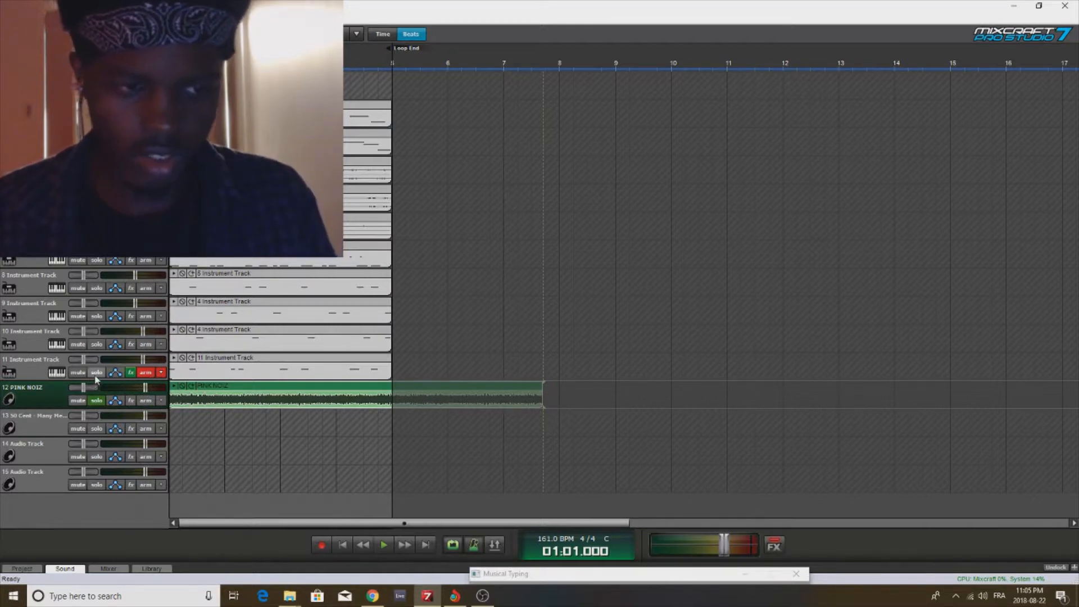
{"action": "left_click", "coordinate": [97, 373]}
{"action": "left_click", "coordinate": [148, 373]}
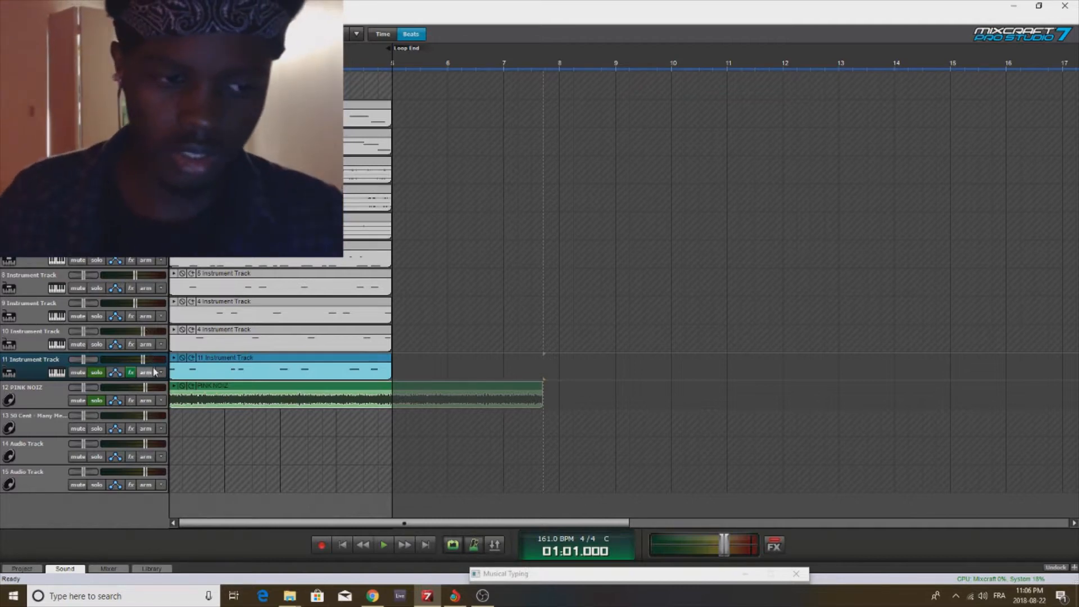
Step: Bring track 11's volume up from silence to about -5.7 dB while auditioning it against the pink noise
{"action": "mouse_move", "coordinate": [154, 332]}
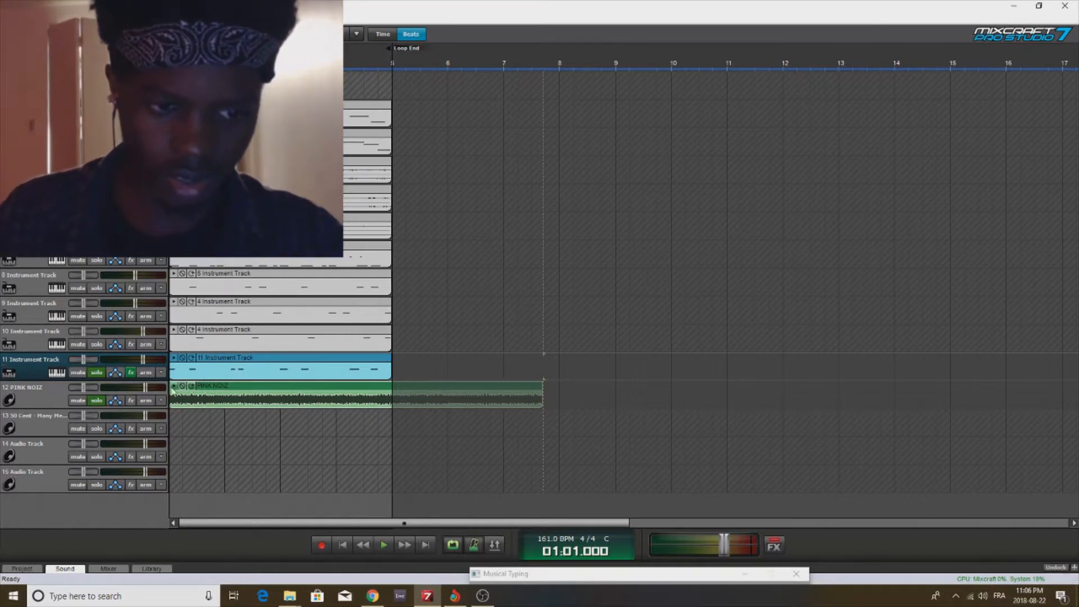
{"action": "key", "text": "space"}
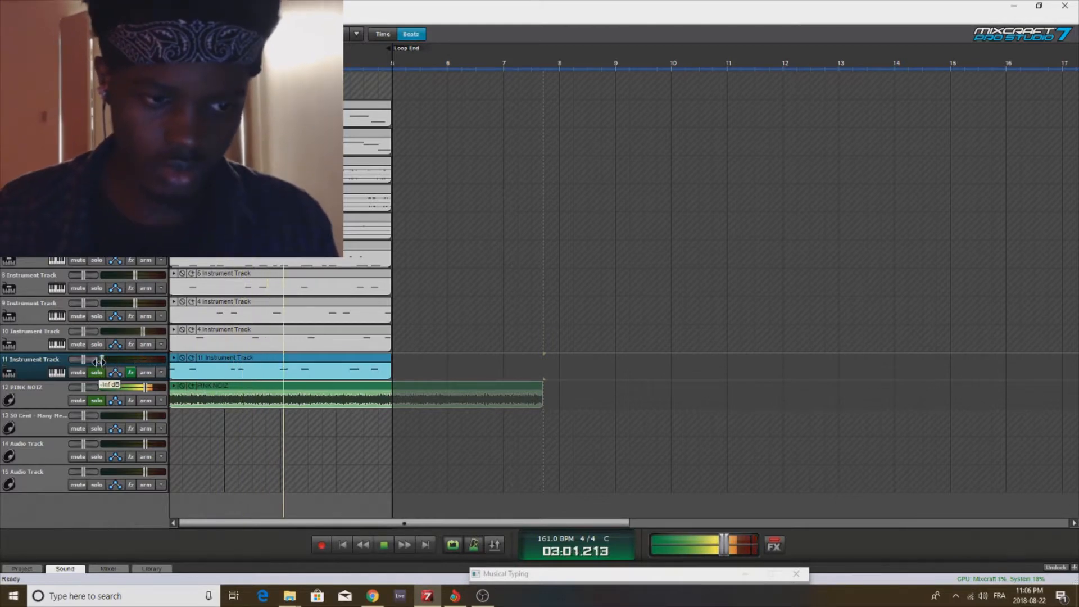
{"action": "key", "text": "space"}
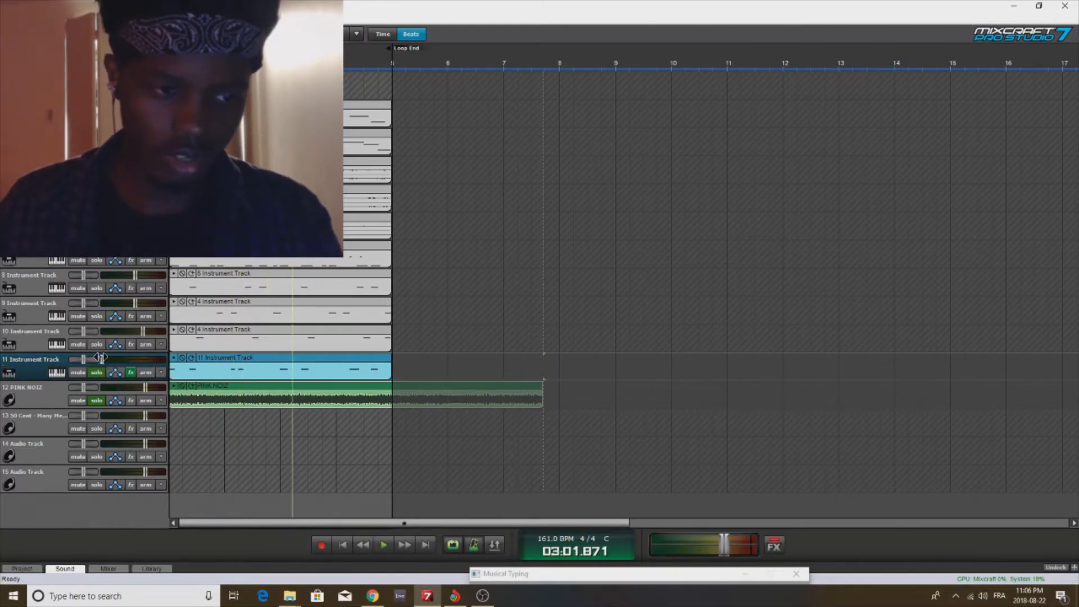
{"action": "key", "text": "space"}
{"action": "left_click_drag", "start_coordinate": [105, 359], "coordinate": [123, 363]}
{"action": "key", "text": "space"}
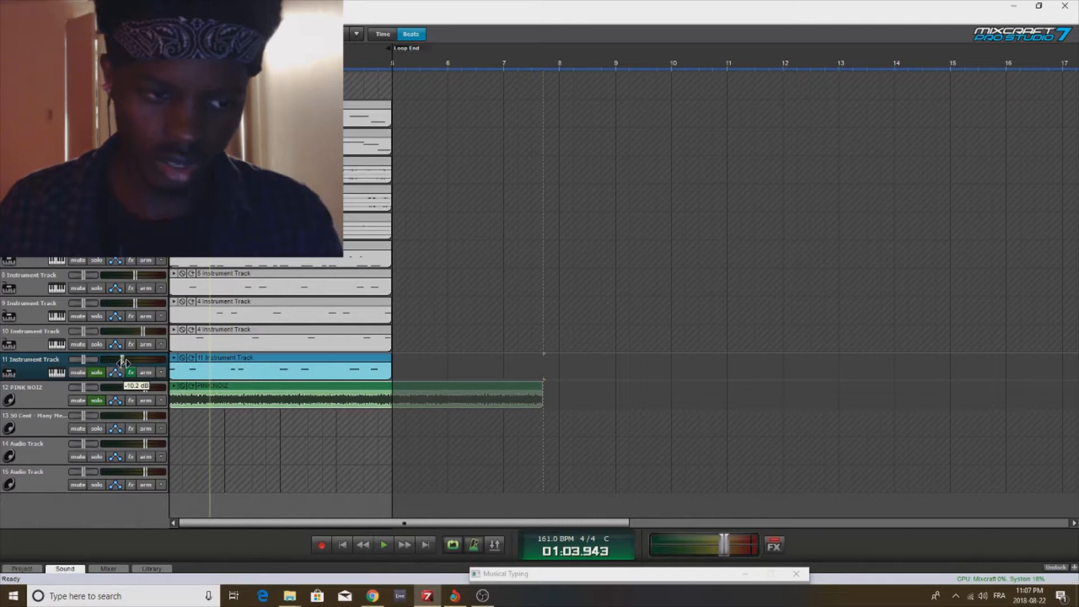
{"action": "key", "text": "space"}
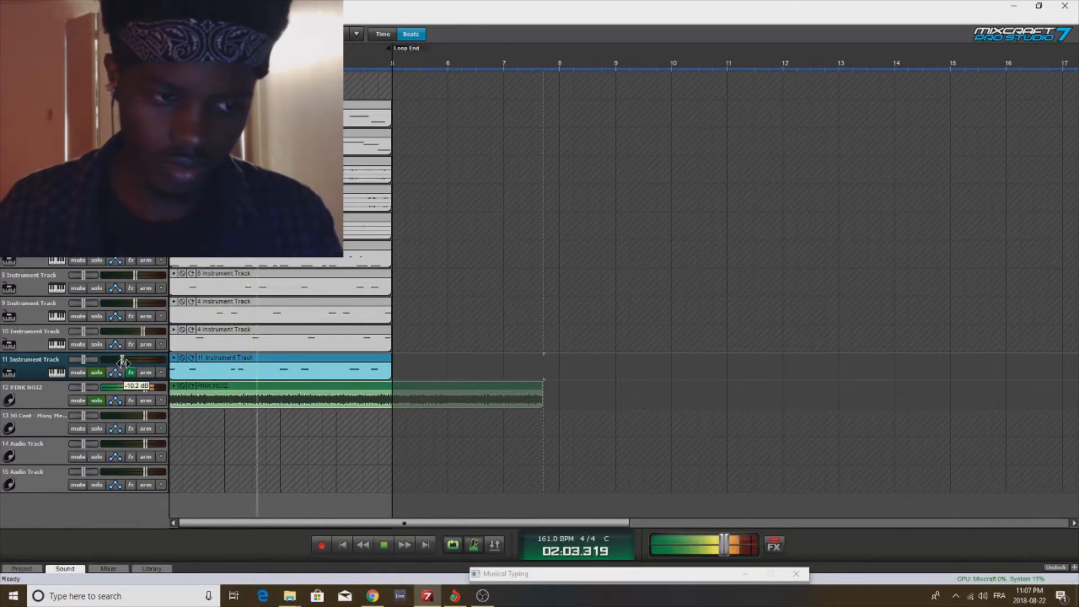
{"action": "key", "text": "space"}
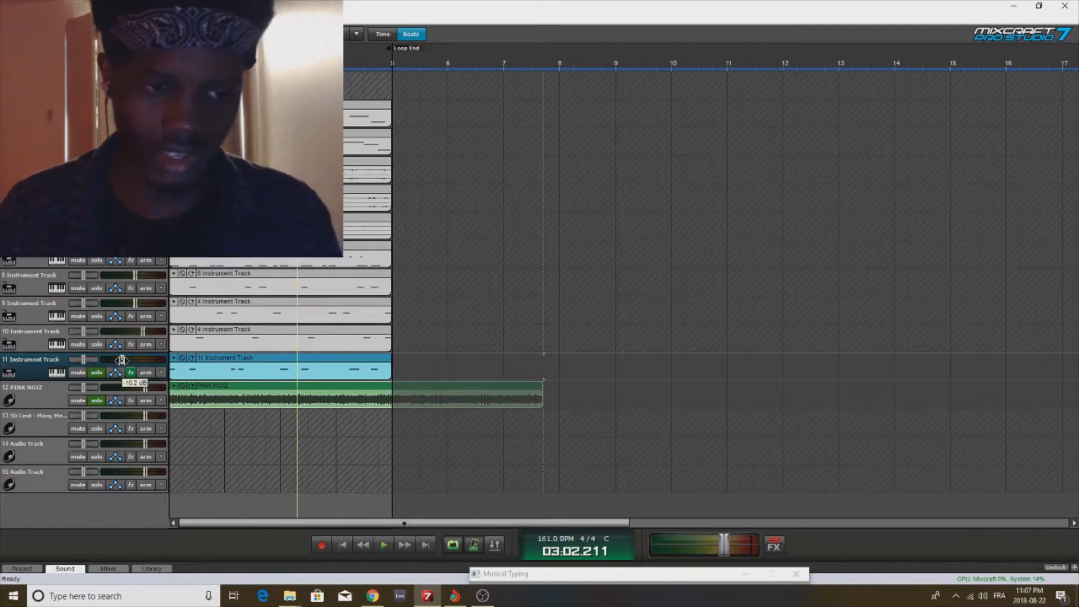
{"action": "key", "text": "space"}
{"action": "left_click_drag", "start_coordinate": [122, 360], "coordinate": [132, 360]}
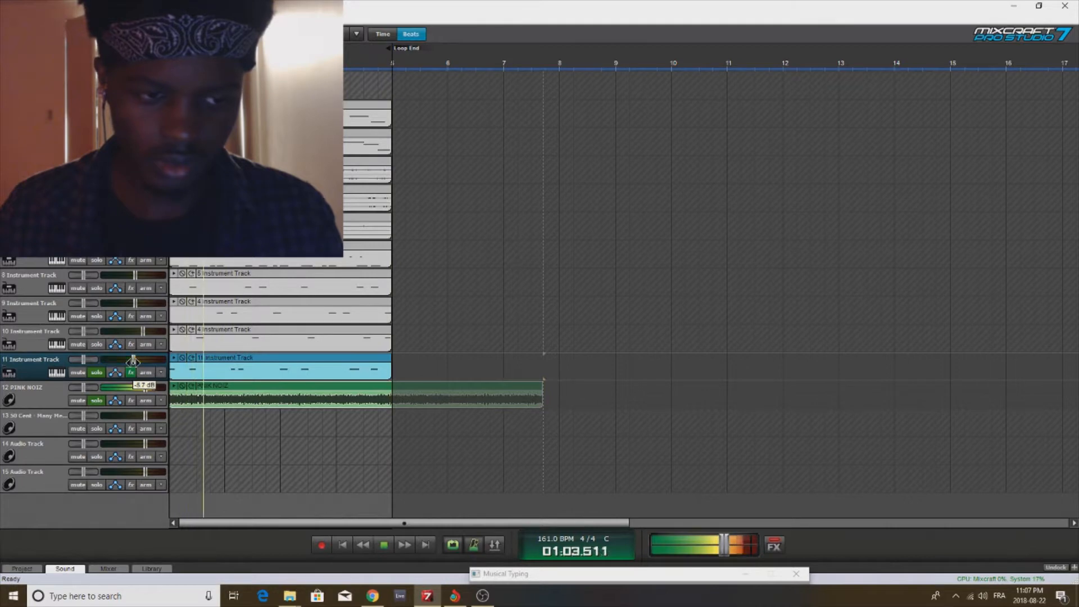
{"action": "left_click_drag", "start_coordinate": [133, 362], "coordinate": [133, 360]}
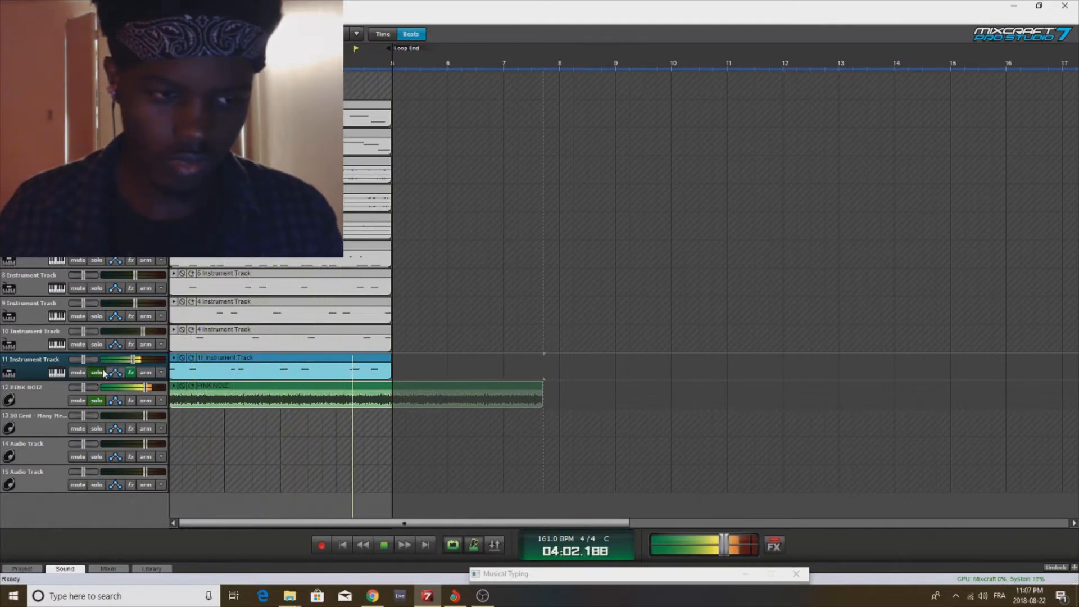
Step: Solo track 10, then track 9, and balance each against the pink noise, bringing track 9's volume to about -6.6 dB
{"action": "key", "text": "space"}
{"action": "left_click", "coordinate": [96, 345]}
{"action": "key", "text": "space"}
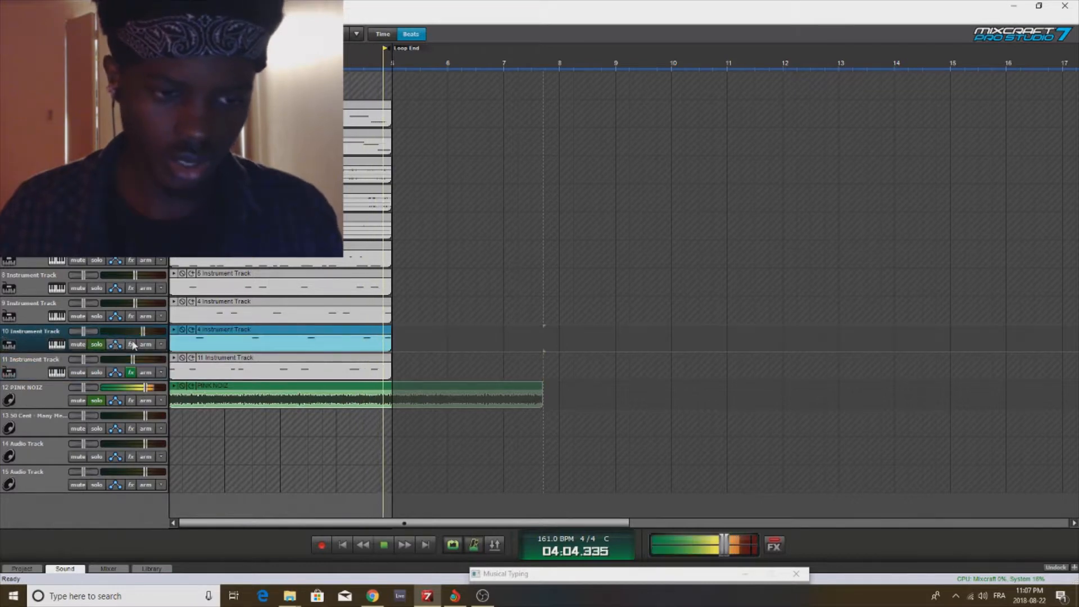
{"action": "left_click_drag", "start_coordinate": [145, 331], "coordinate": [132, 306]}
{"action": "left_click", "coordinate": [123, 305]}
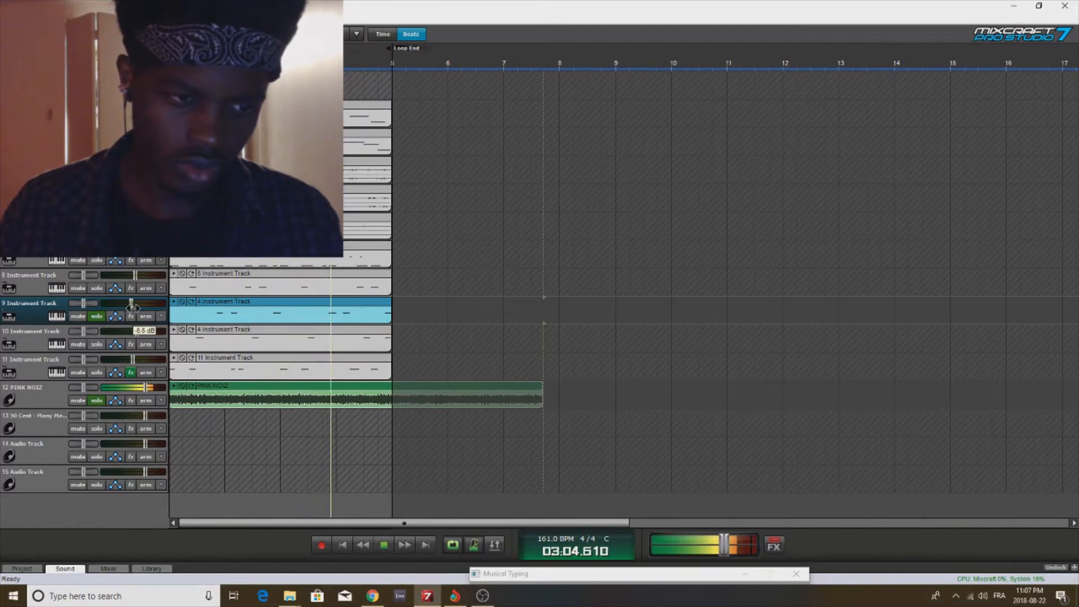
Step: Solo track 8 instead of track 9, fine-tune its volume against the pink noise, and clear its solo
{"action": "left_click", "coordinate": [96, 316]}
{"action": "left_click", "coordinate": [97, 288]}
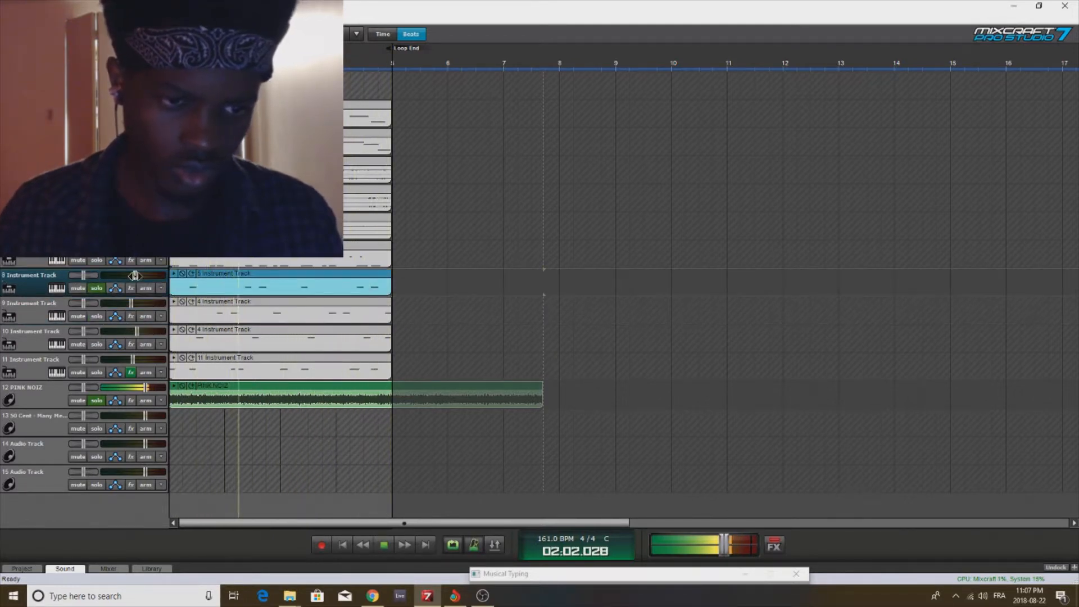
{"action": "mouse_move", "coordinate": [135, 275]}
{"action": "left_mouse_down"}
{"action": "mouse_move", "coordinate": [166, 275]}
{"action": "mouse_move", "coordinate": [135, 276]}
{"action": "left_mouse_up"}
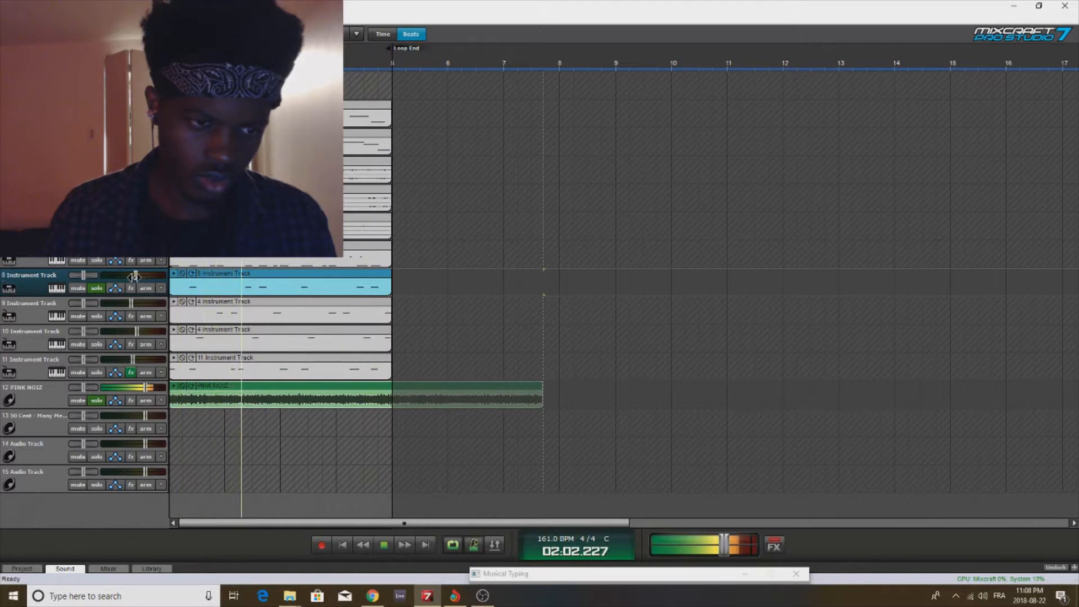
{"action": "left_click", "coordinate": [97, 288]}
Step: Solo track 7 and adjust its volume to about -6.9 dB while auditioning it against the pink noise
{"action": "left_click", "coordinate": [102, 262]}
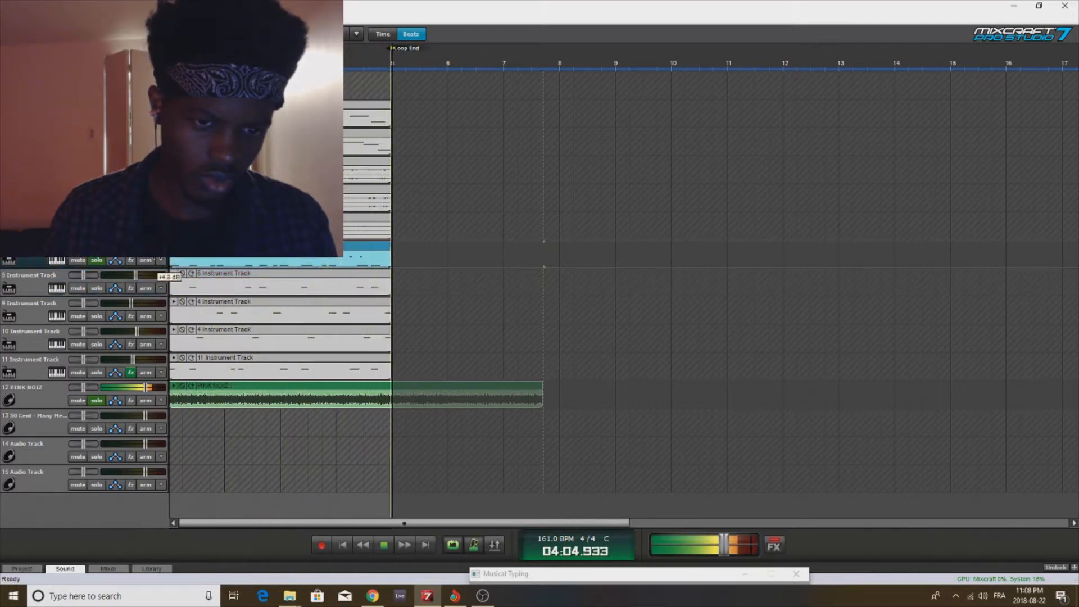
{"action": "key", "text": "space"}
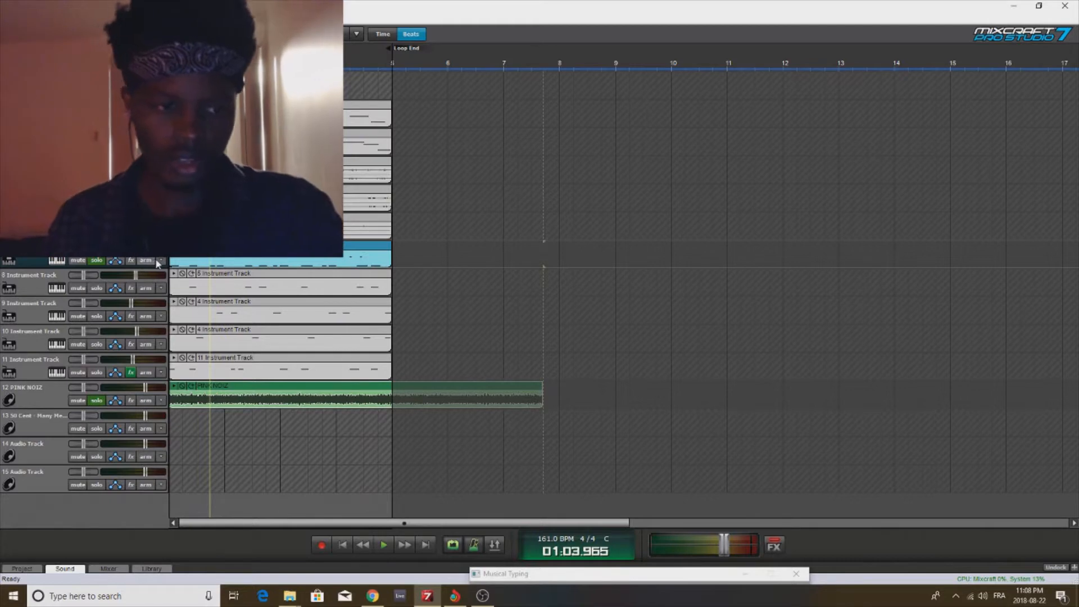
{"action": "left_click", "coordinate": [173, 279]}
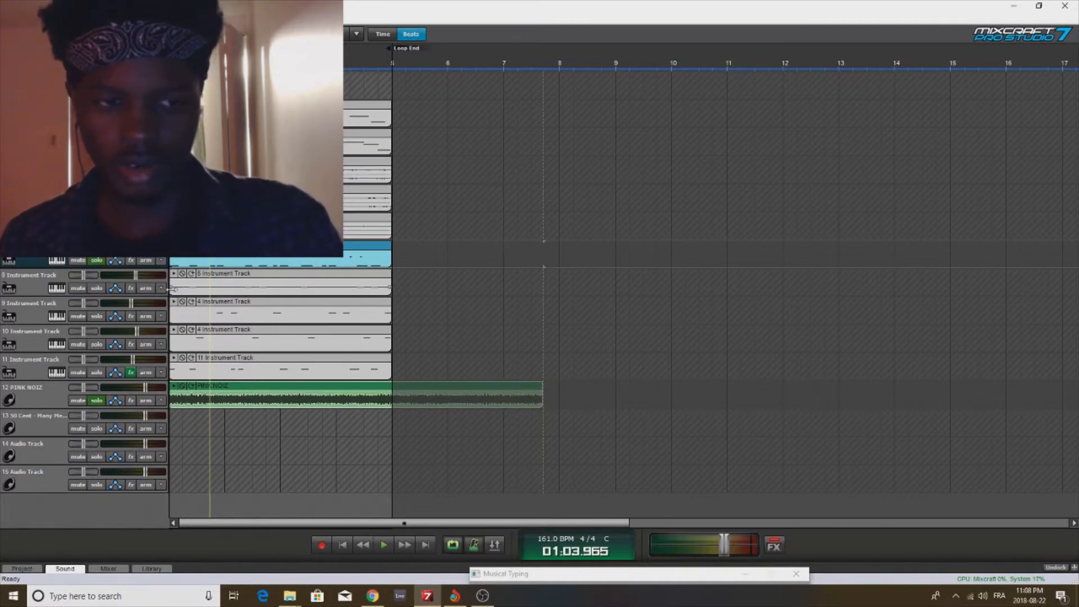
{"action": "key", "text": "space"}
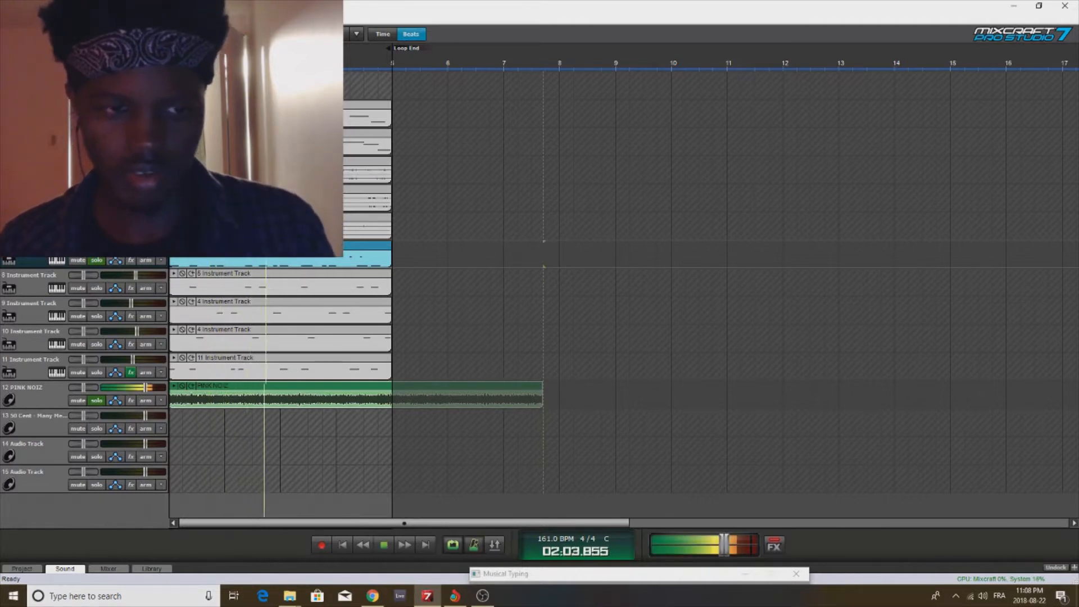
{"action": "key", "text": "space"}
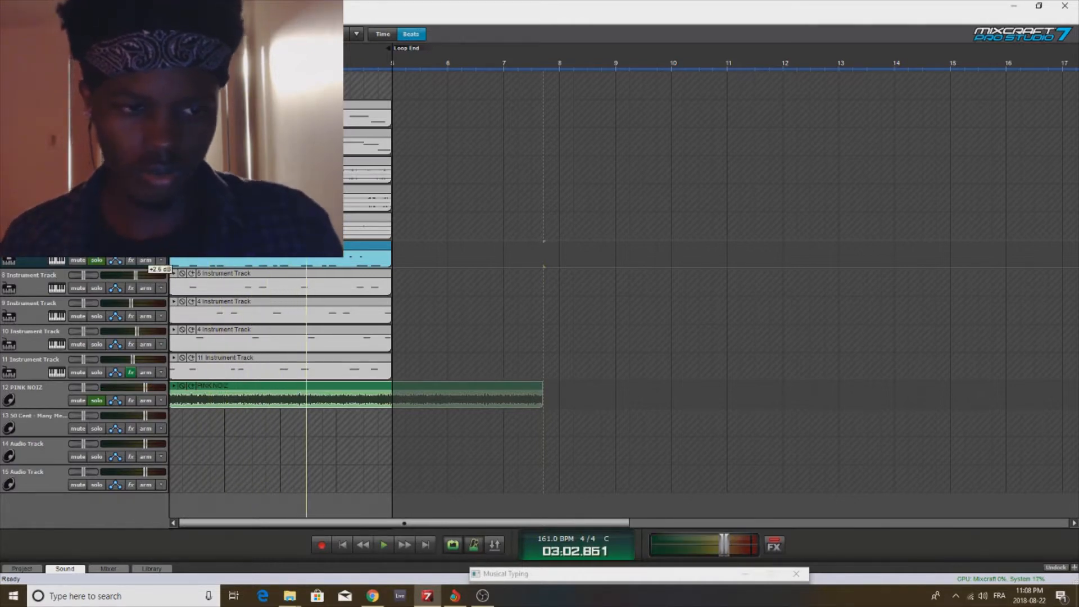
{"action": "key", "text": "space"}
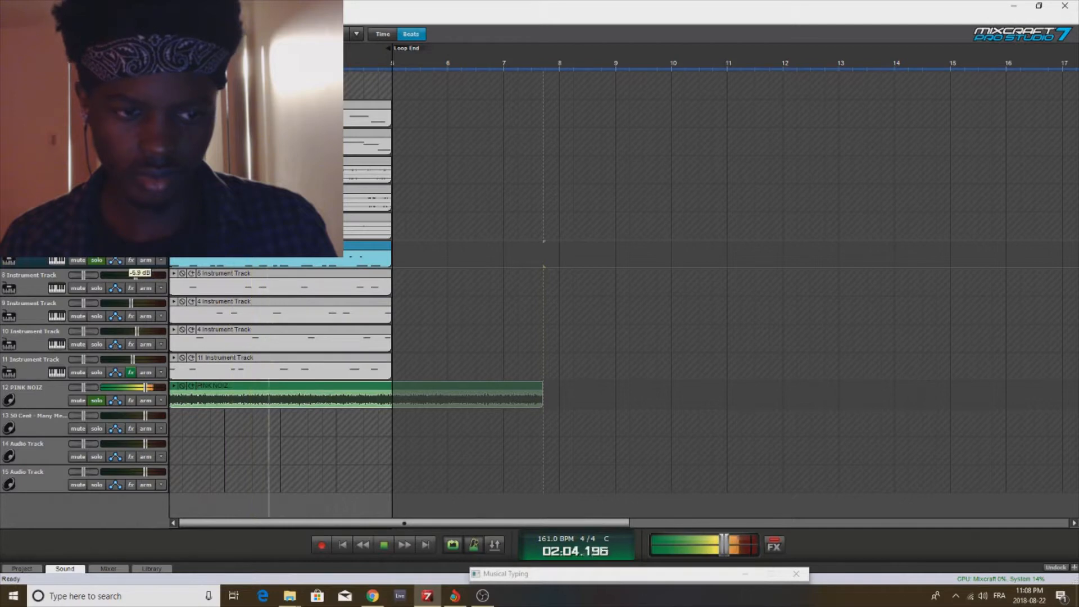
{"action": "key", "text": "space"}
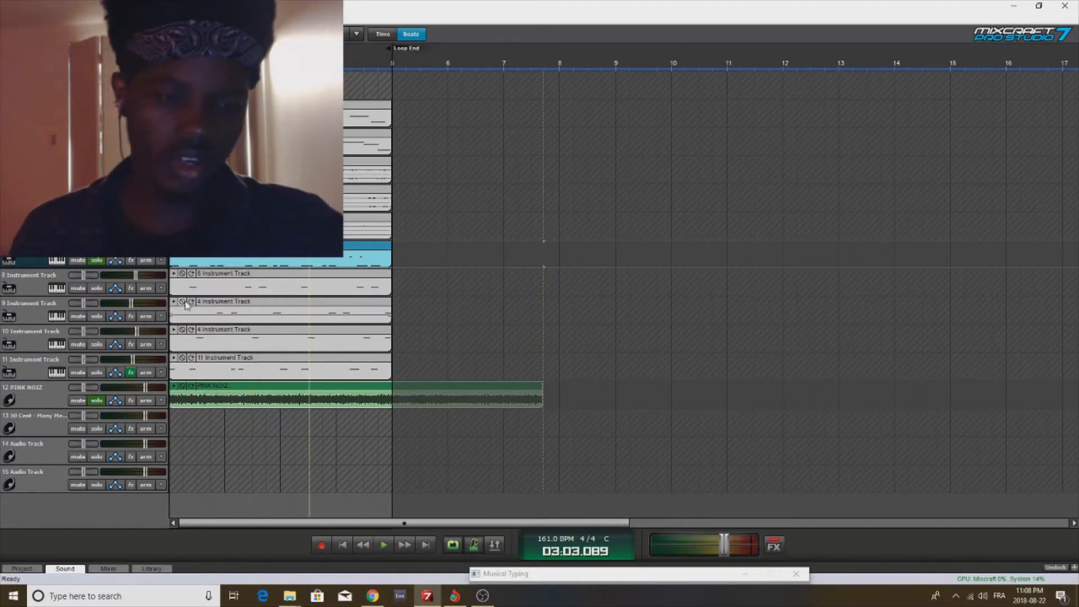
Step: Clear track 7's solo and balance tracks 6 and 2 in turn against the pink noise
{"action": "left_click", "coordinate": [98, 260]}
{"action": "left_click", "coordinate": [97, 232]}
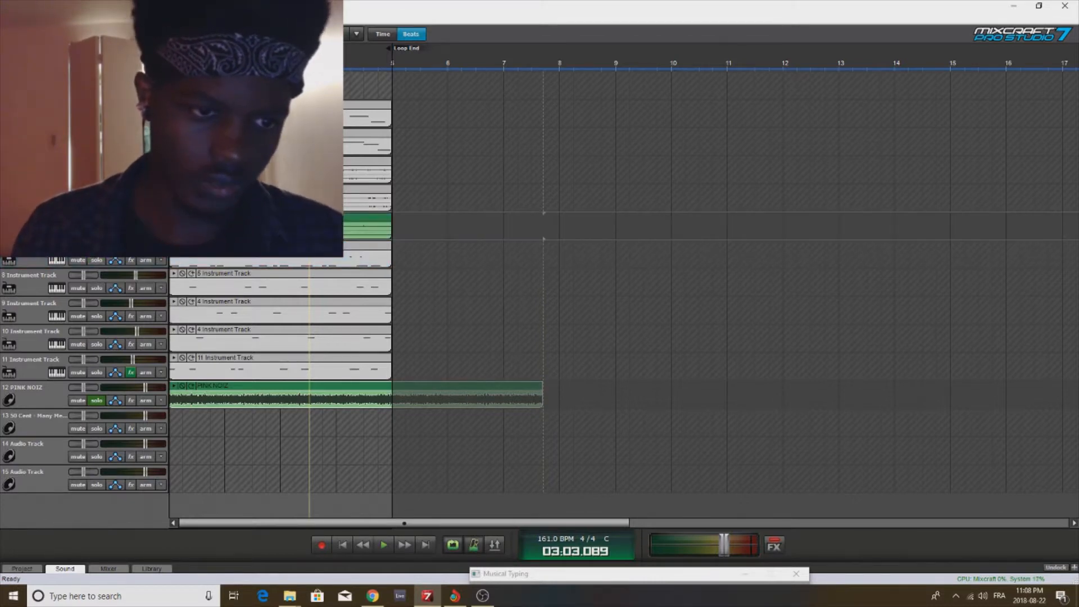
{"action": "key", "text": "space"}
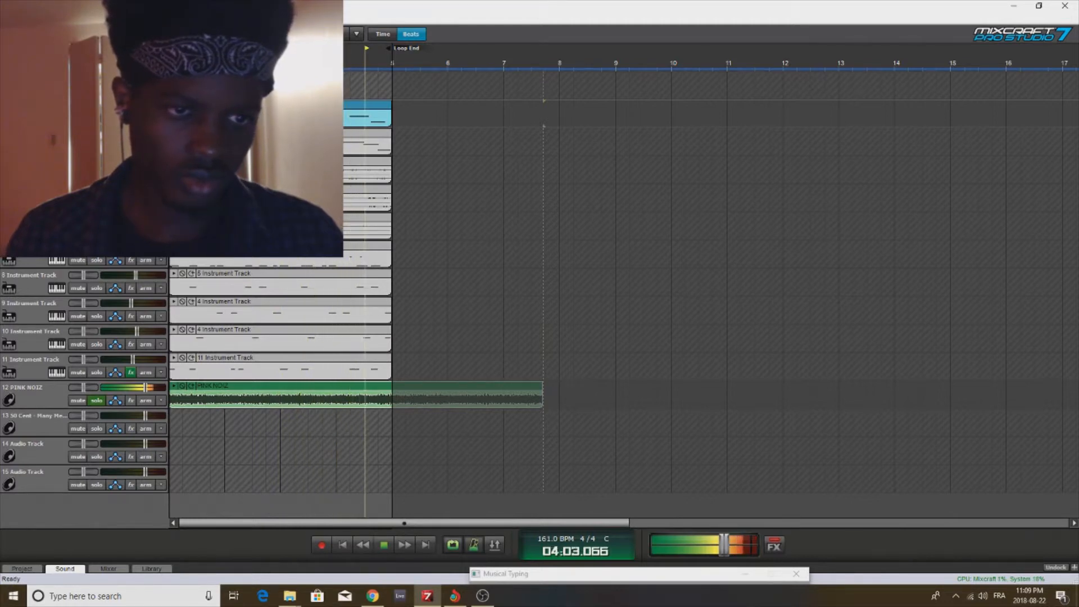
{"action": "key", "text": "space"}
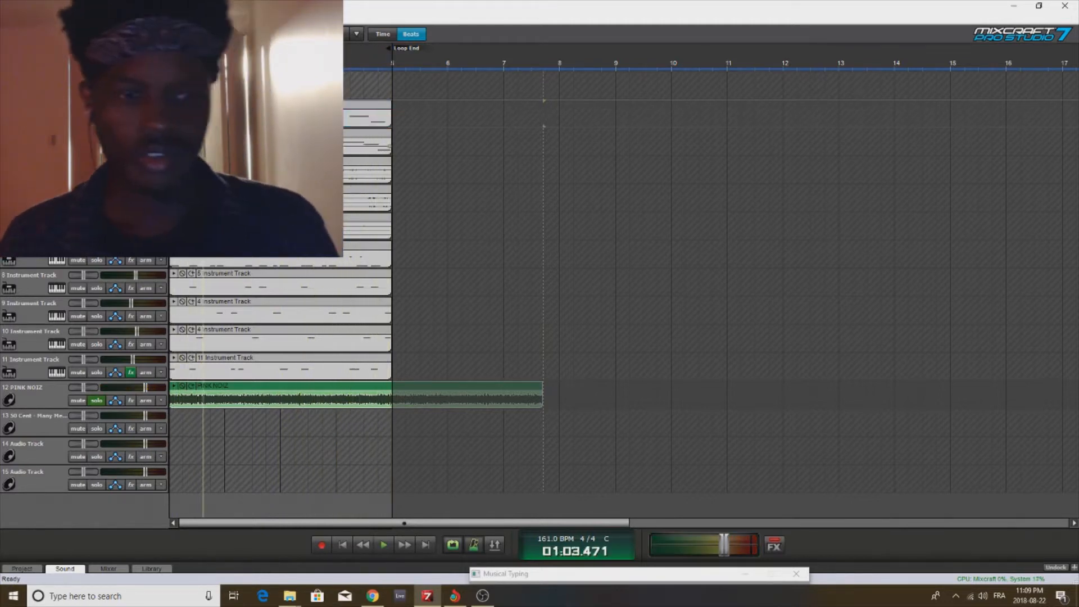
Step: Unsolo and mute the PINK NOIZ track, then play the full mix and stop playback
{"action": "left_click", "coordinate": [96, 401]}
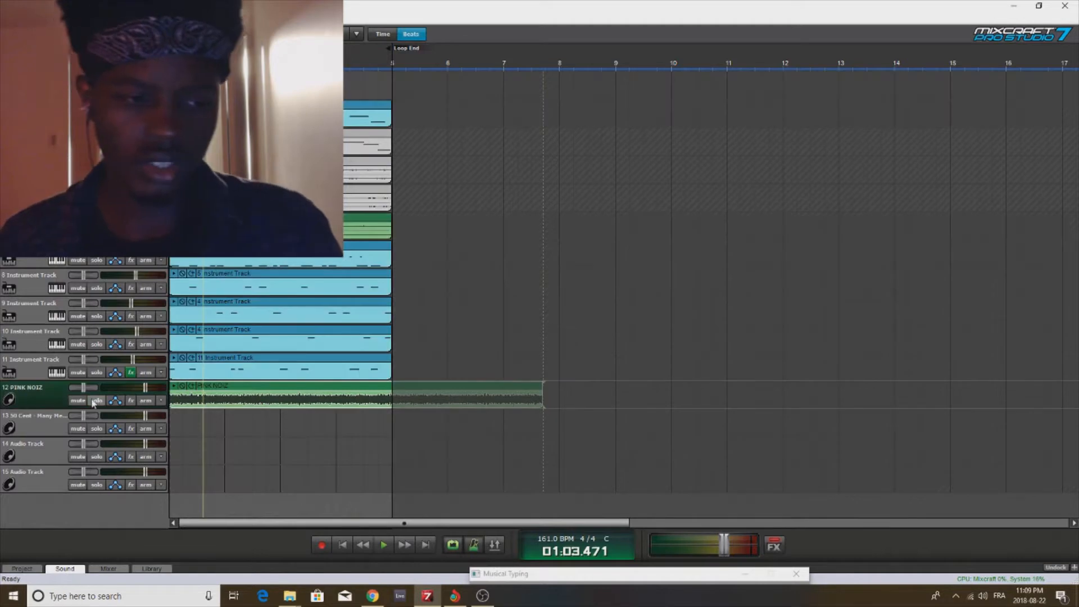
{"action": "left_click", "coordinate": [79, 401]}
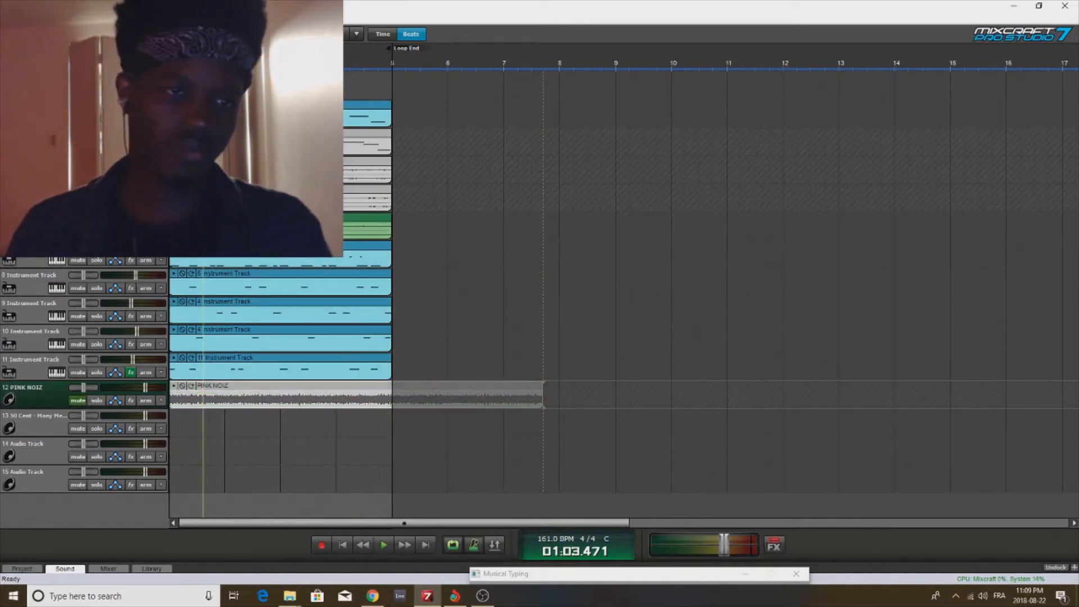
{"action": "key", "text": "space"}
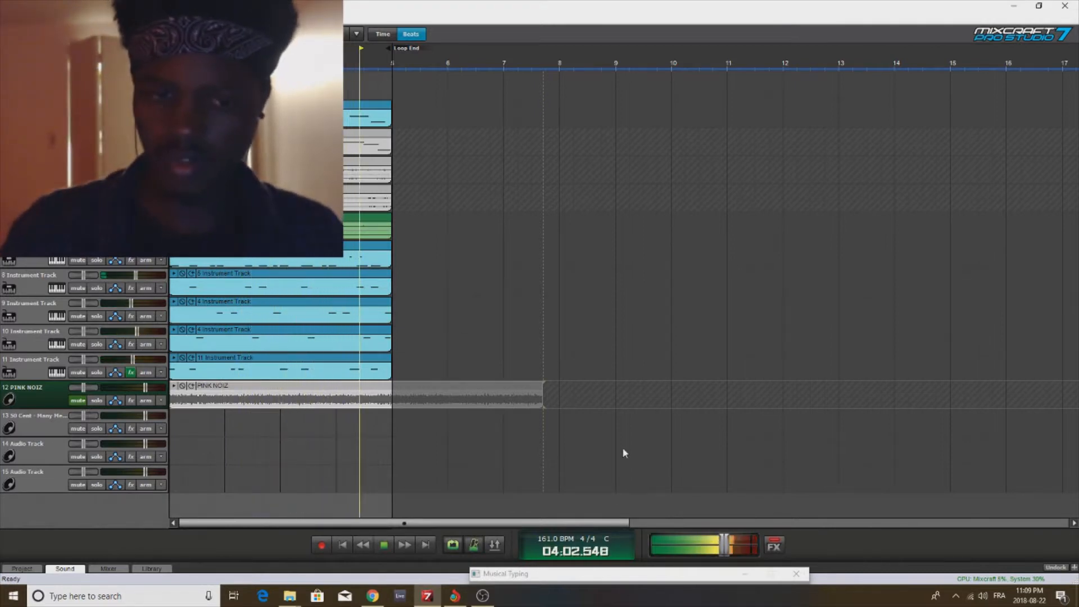
{"action": "key", "text": "space"}
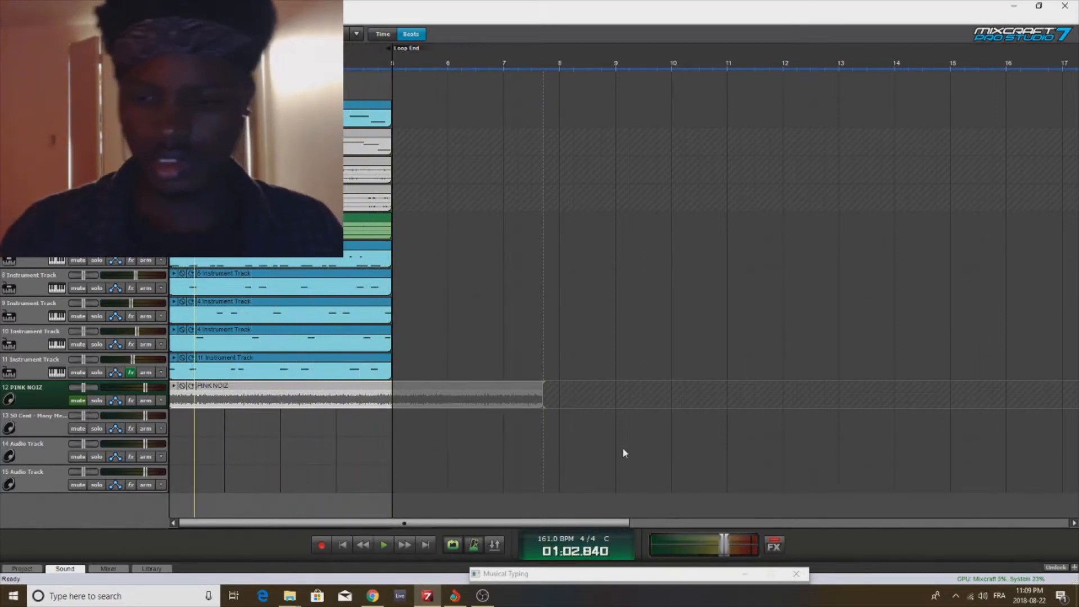
Step: Add Limiter6-x64 to the master effects, load its Master_5 preset, and audition the beat through it
{"action": "left_click", "coordinate": [775, 542]}
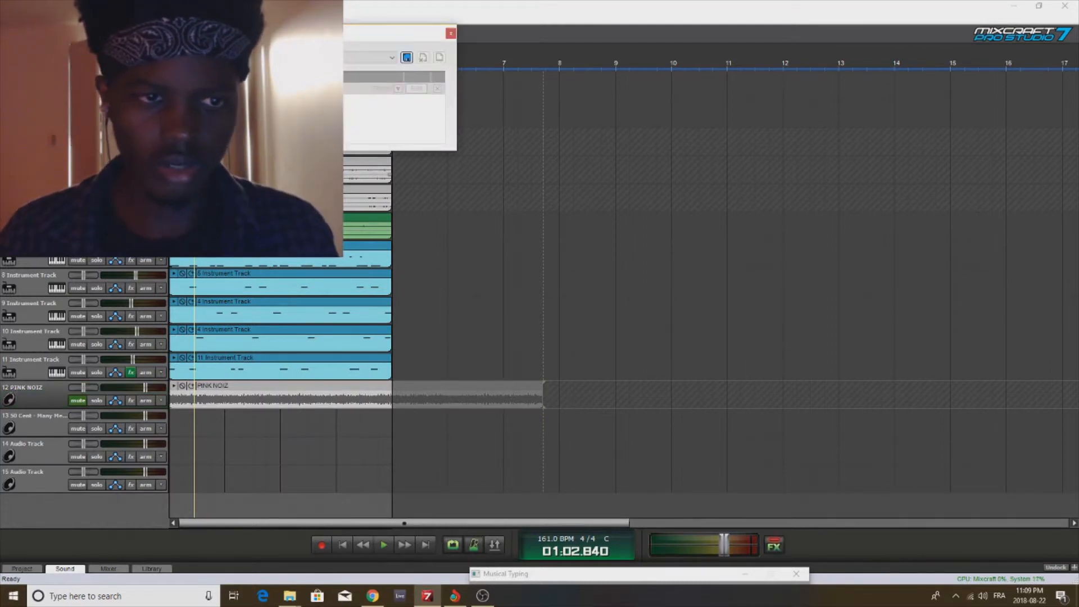
{"action": "left_click", "coordinate": [415, 90]}
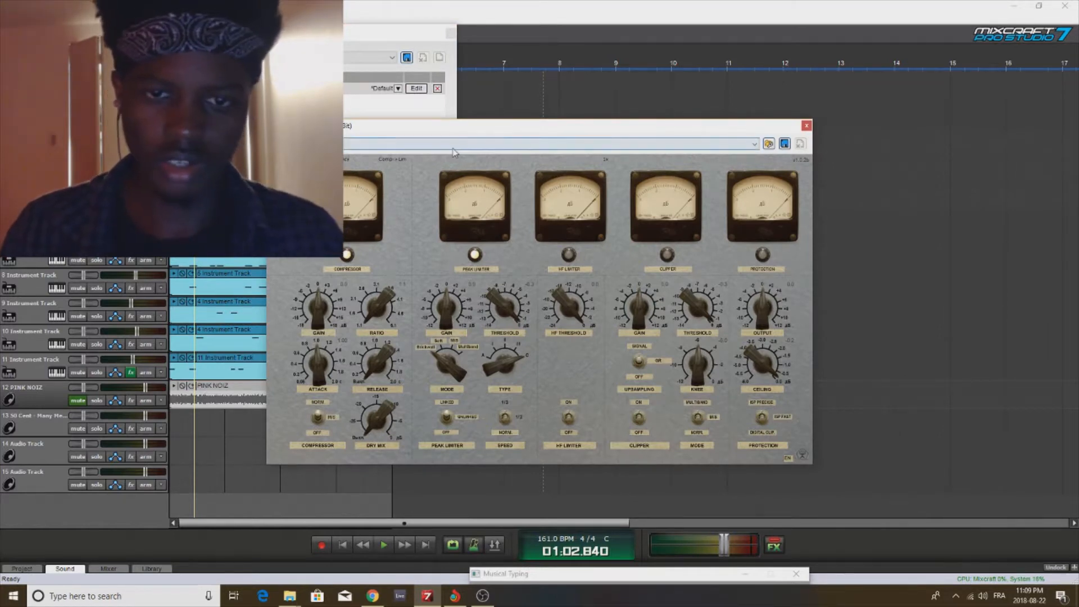
{"action": "left_click", "coordinate": [382, 144]}
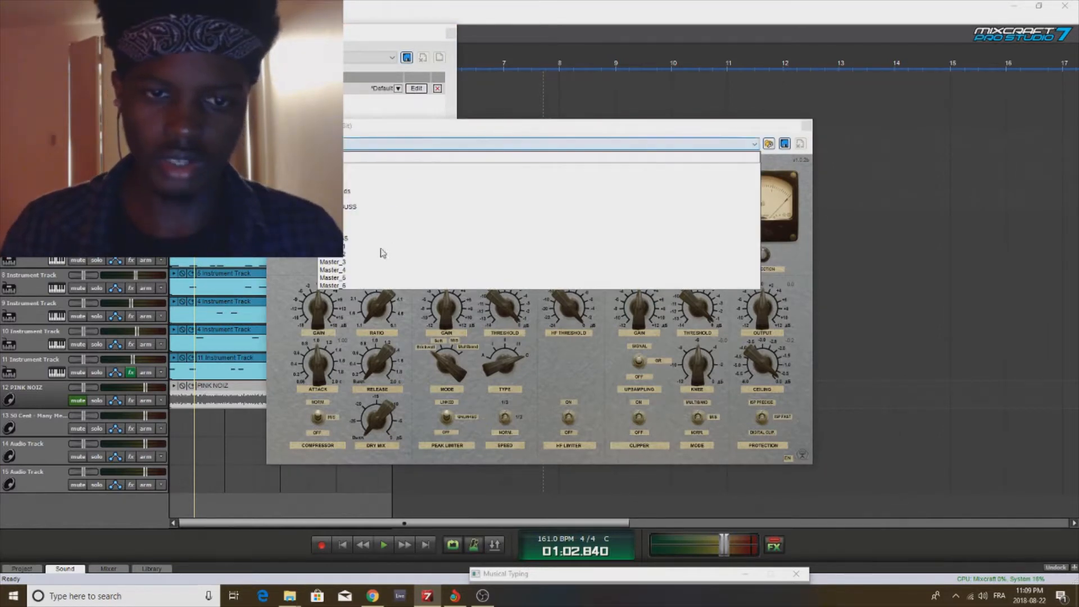
{"action": "left_click", "coordinate": [385, 277]}
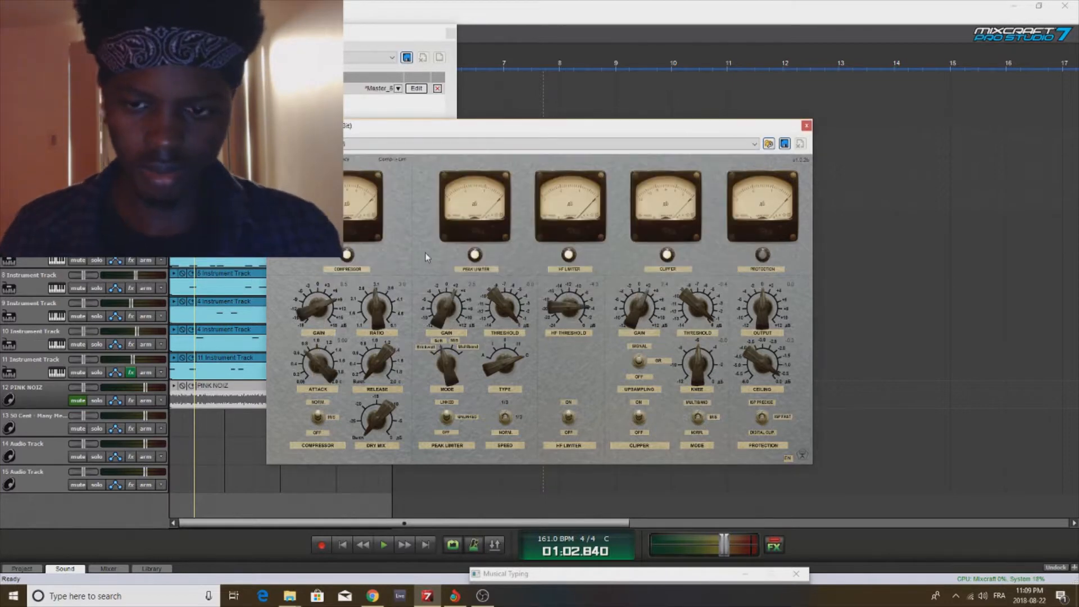
{"action": "key", "text": "space"}
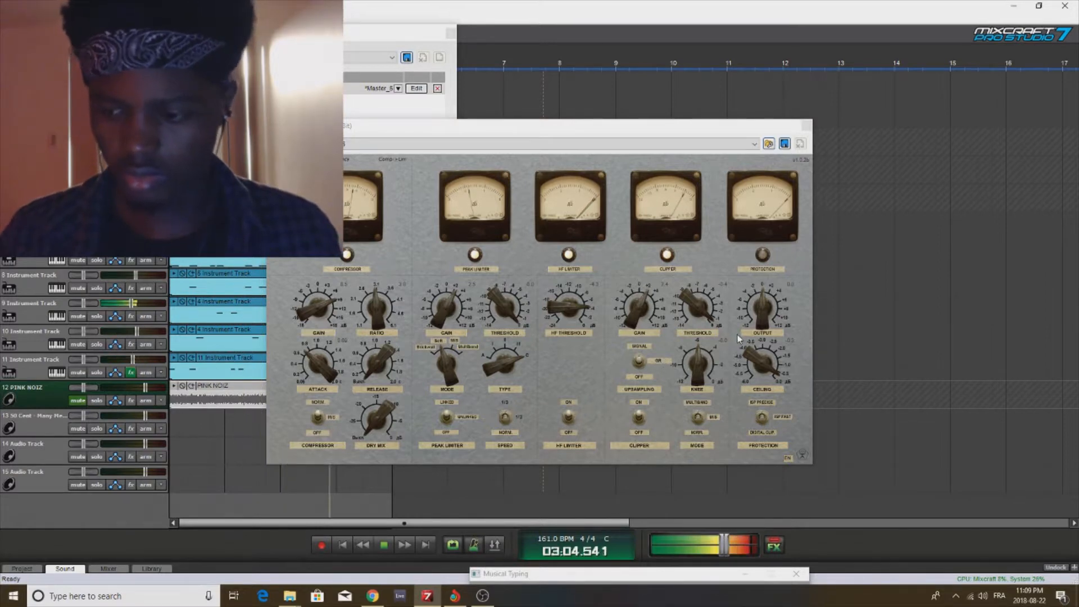
{"action": "key", "text": "space"}
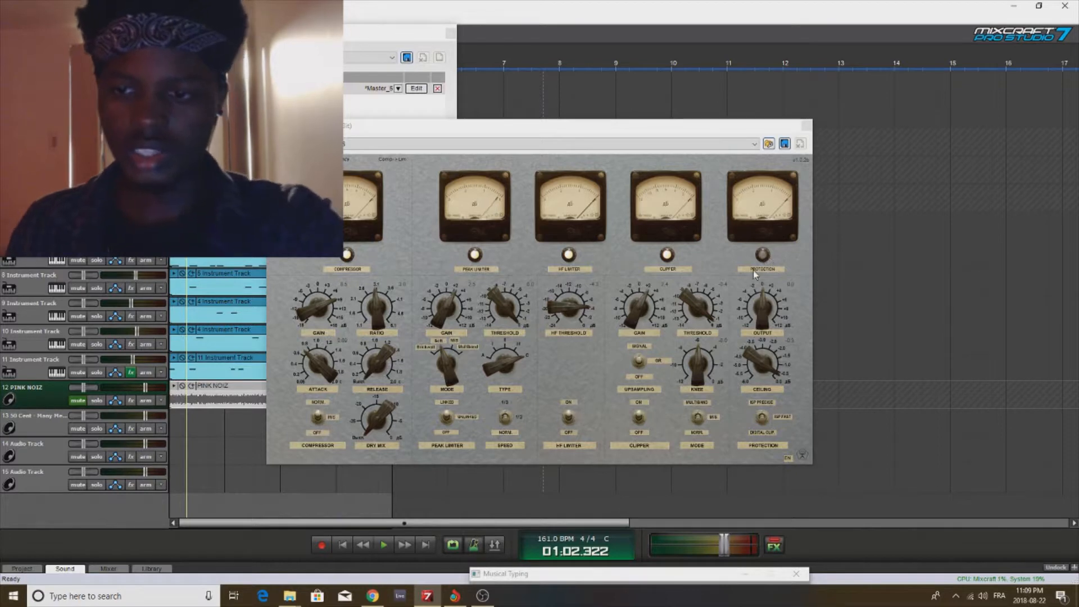
Step: Move the Master Effects window clear of the tracks and lower the limiter's compressor gain while the beat plays
{"action": "left_click_drag", "start_coordinate": [290, 34], "coordinate": [225, 437]}
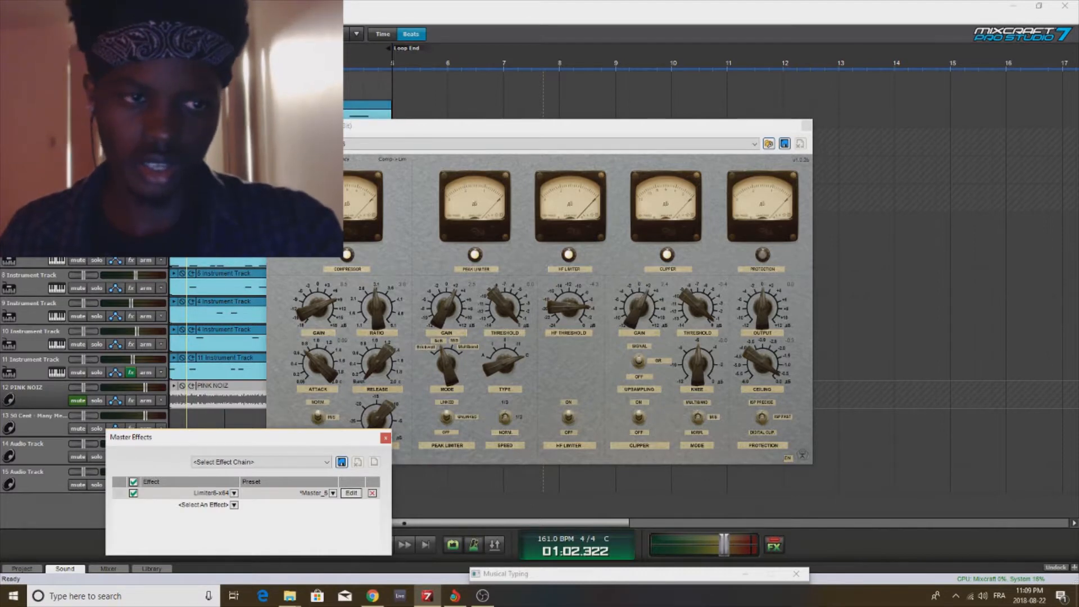
{"action": "left_click", "coordinate": [544, 100]}
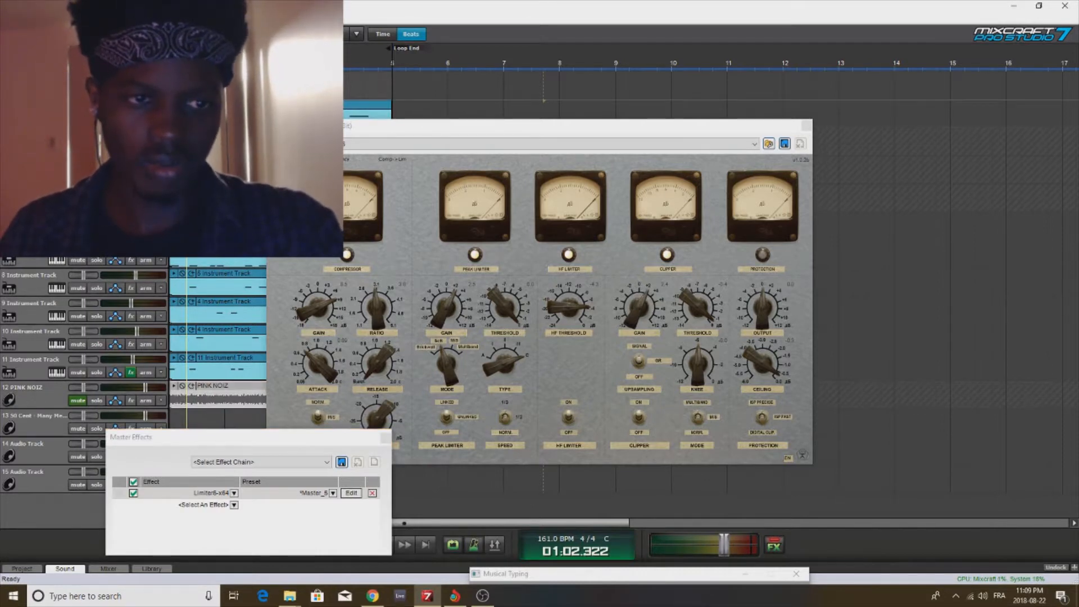
{"action": "key", "text": "space"}
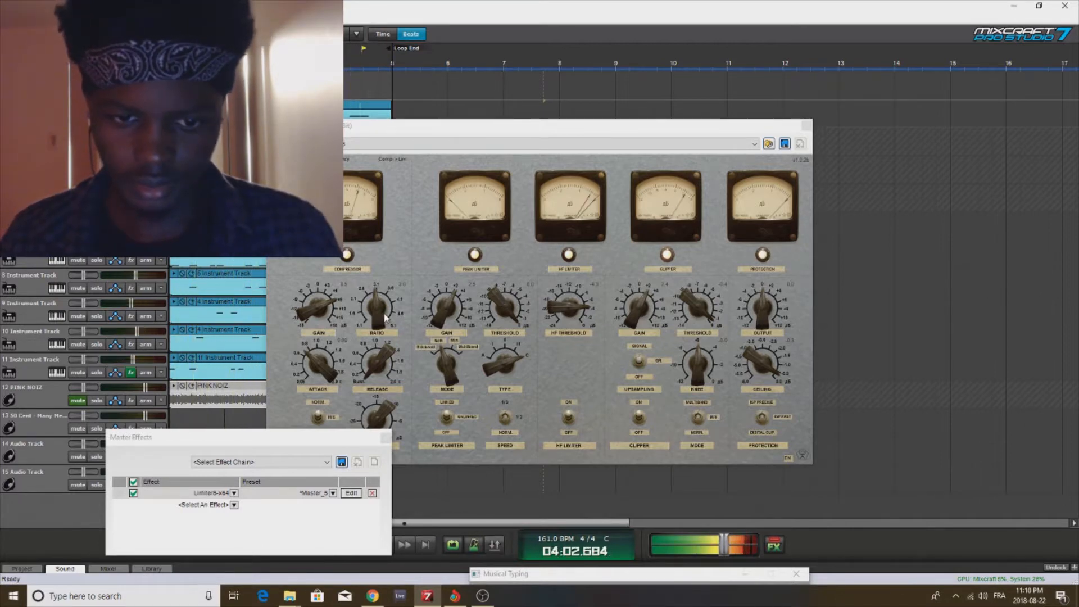
{"action": "left_click", "coordinate": [457, 310]}
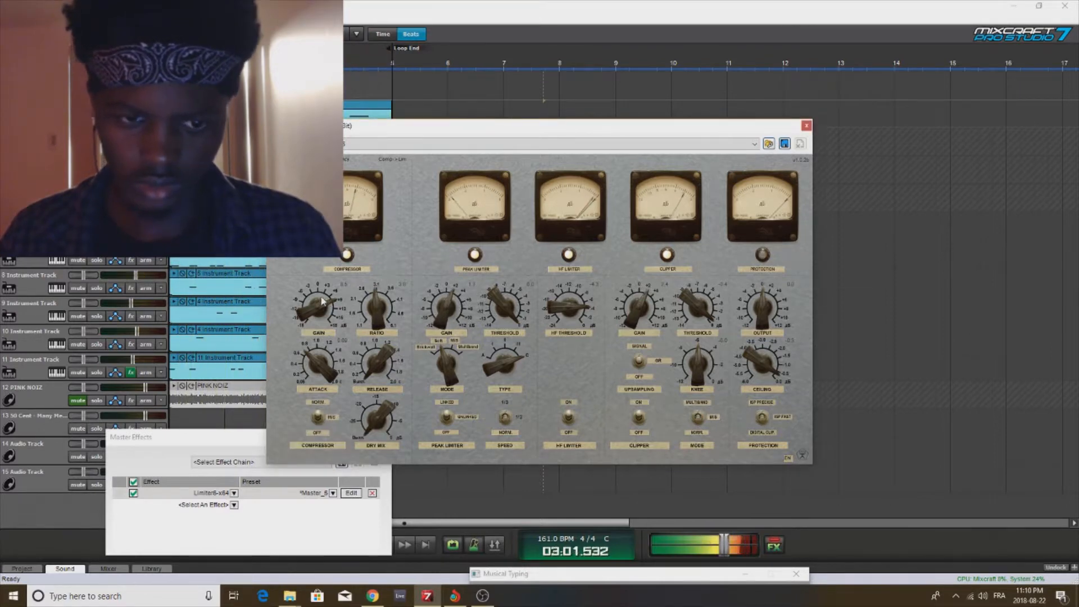
{"action": "left_click_drag", "start_coordinate": [325, 303], "coordinate": [331, 319]}
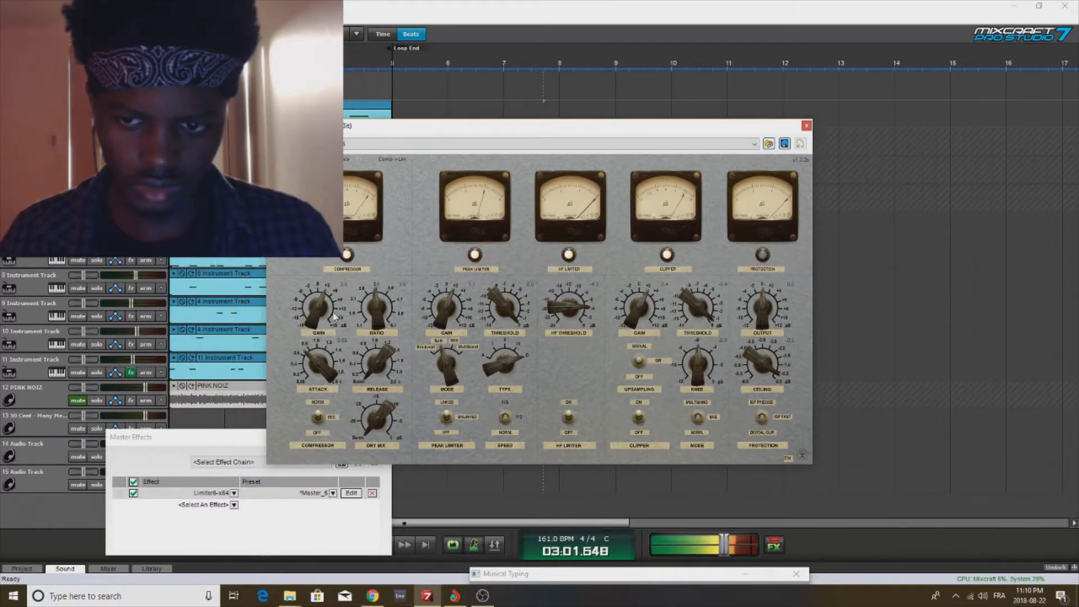
{"action": "left_click_drag", "start_coordinate": [336, 315], "coordinate": [329, 311]}
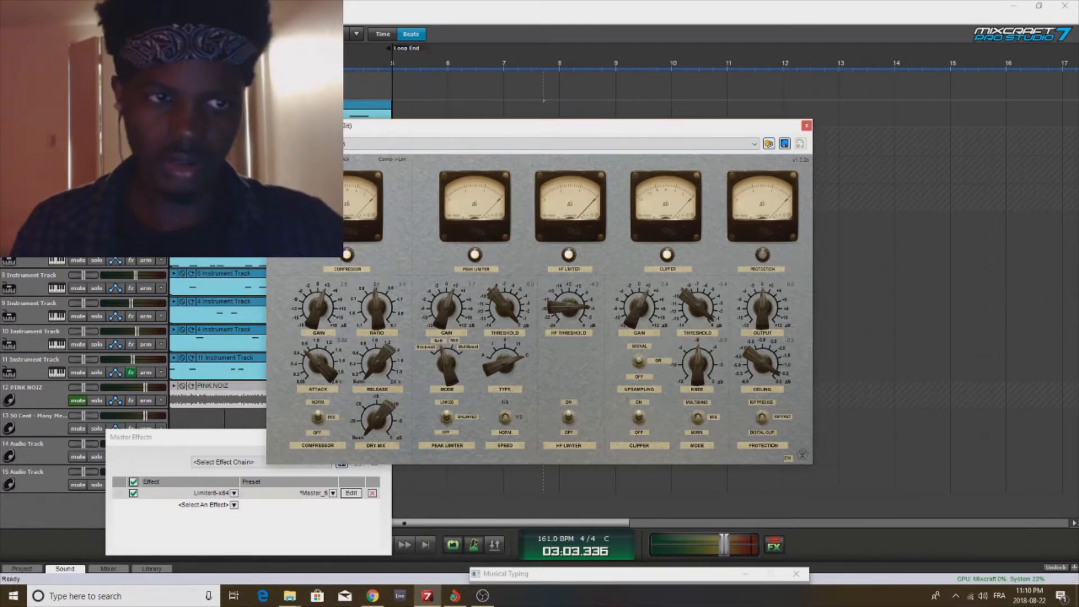
Step: Close the limiter and Master Effects windows, then play the looped mix and stop playback
{"action": "left_click", "coordinate": [806, 126]}
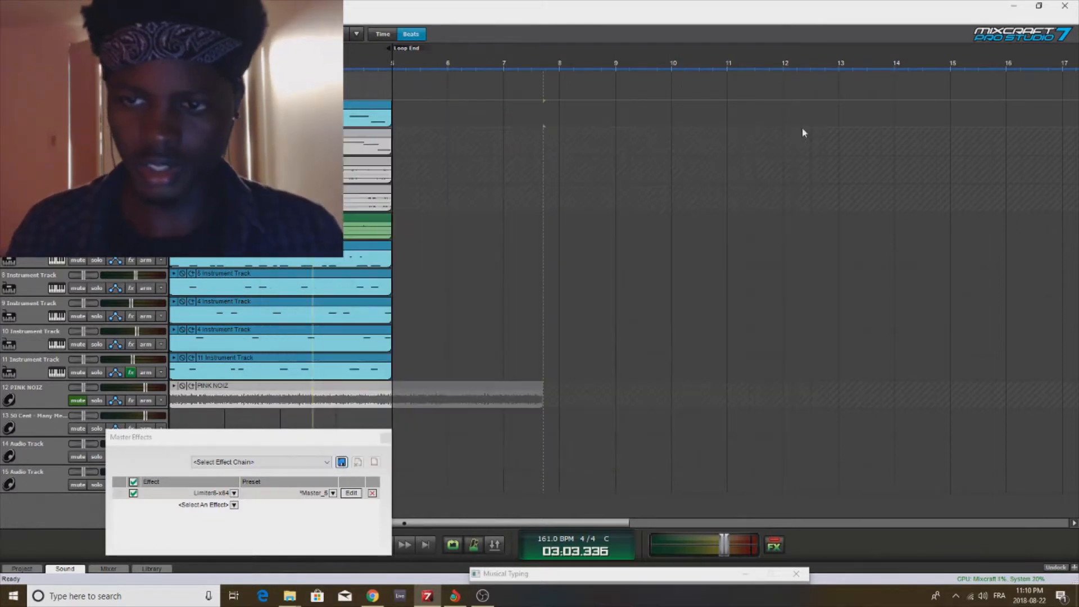
{"action": "left_click", "coordinate": [380, 436]}
{"action": "key", "text": "space"}
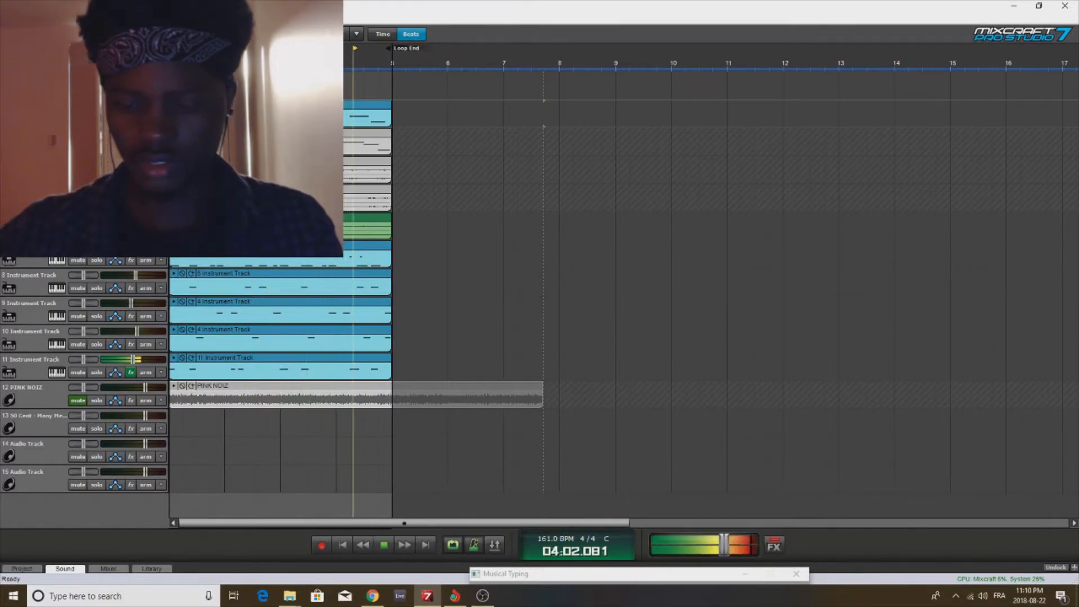
{"action": "key", "text": "space"}
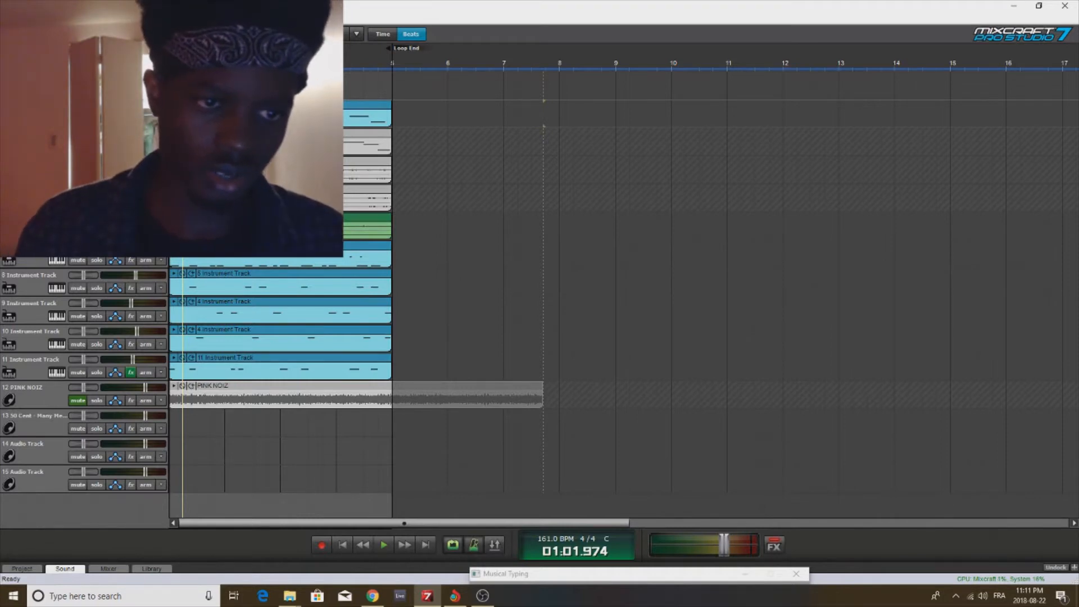
Step: Audition the beat from the middle of bar 2 and stop playback
{"action": "left_click", "coordinate": [252, 63]}
{"action": "key", "text": "space"}
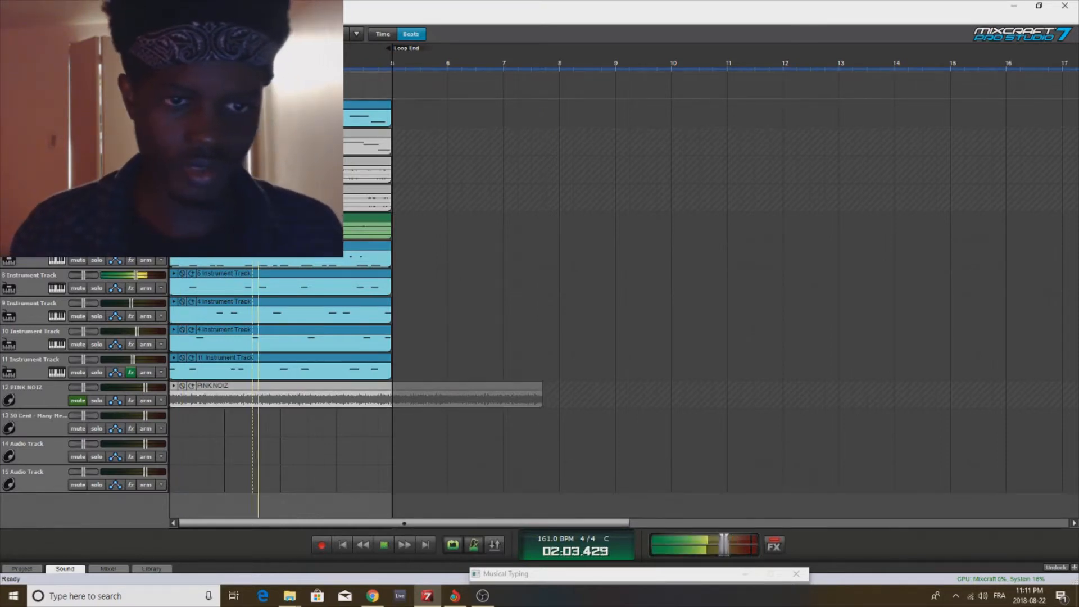
{"action": "key", "text": "space"}
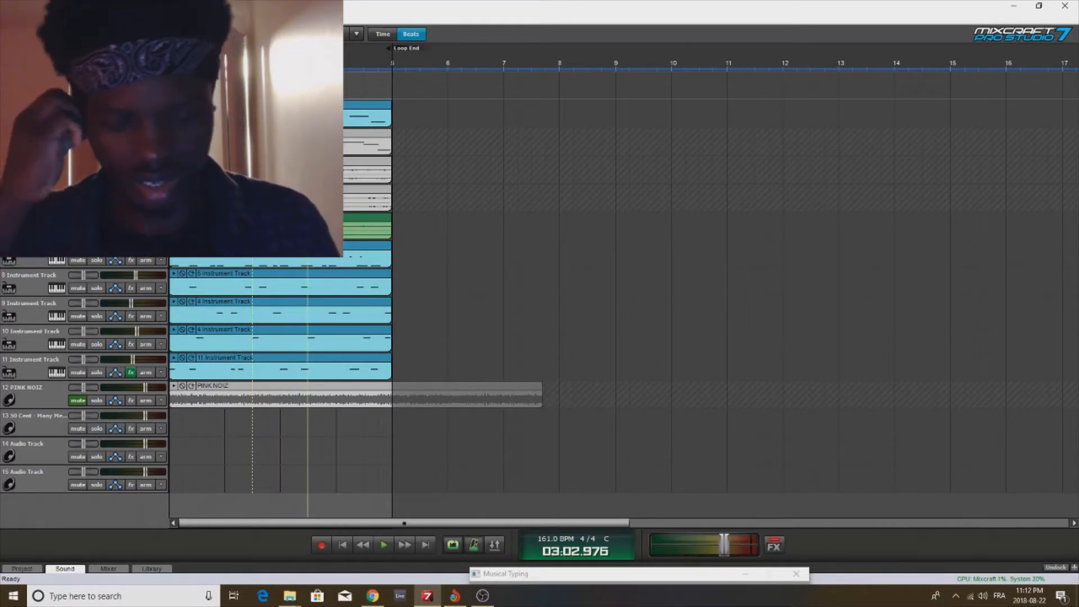
Step: Audition the beat briefly and move the empty instrument track down to sit directly above the FireBird track
{"action": "key", "text": "space"}
{"action": "scroll", "coordinate": [344, 190], "scroll_direction": "up", "scroll_amount": 1}
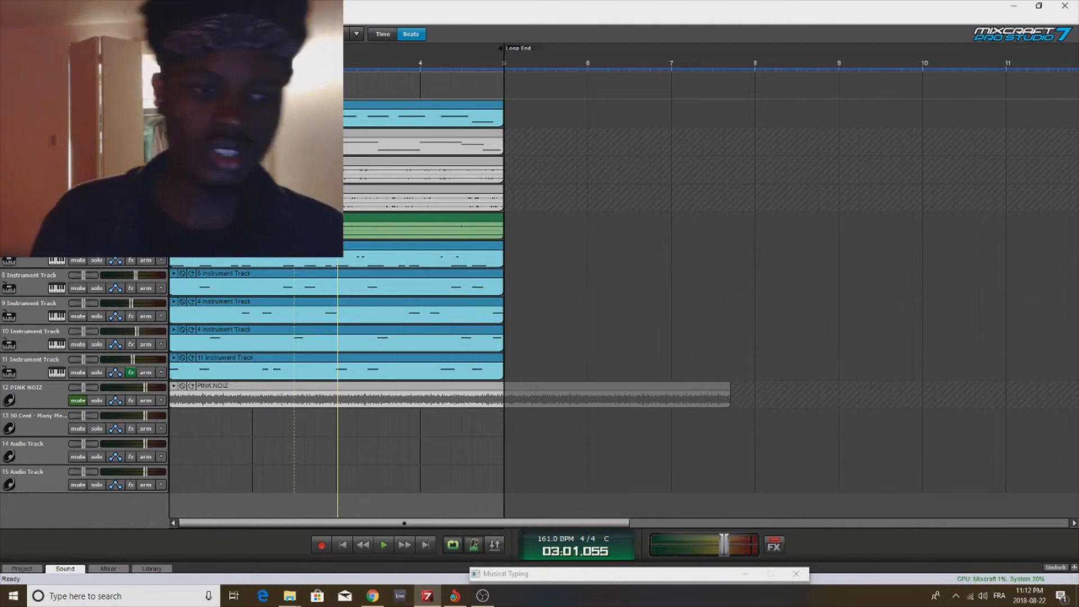
{"action": "left_click_drag", "start_coordinate": [34, 86], "coordinate": [34, 198]}
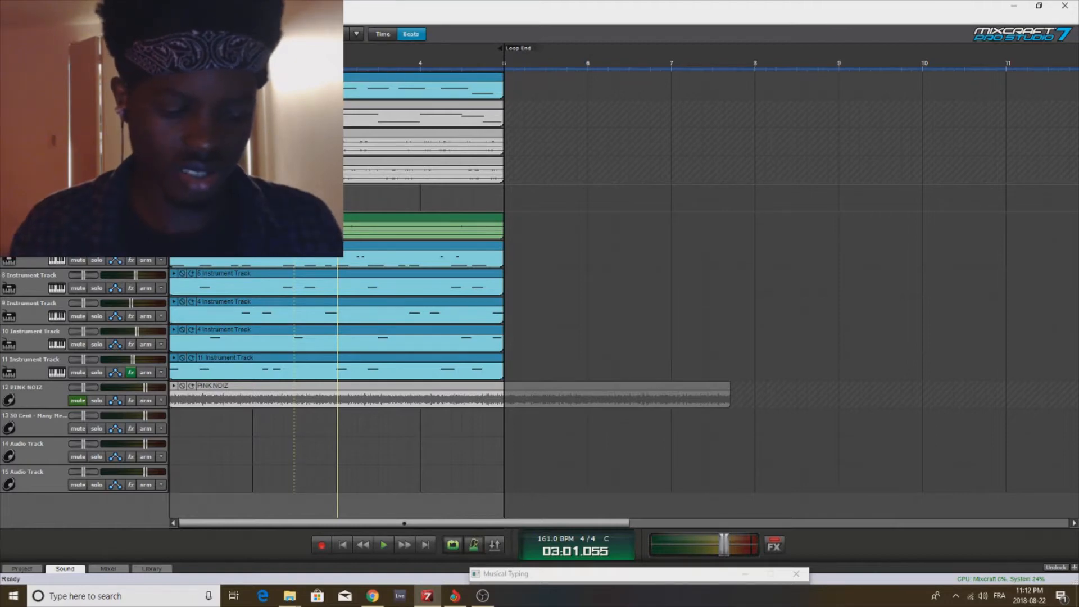
Step: Test the empty track's instrument with a few notes and start playing the looped beat
{"action": "key", "text": "z"}
{"action": "key", "text": "z"}
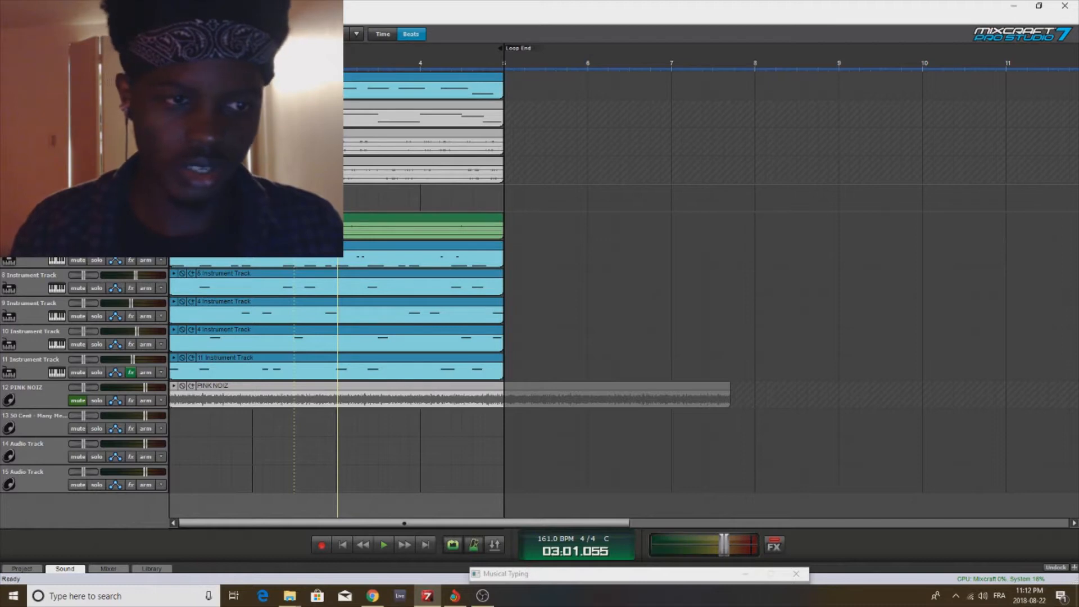
{"action": "key", "text": "z"}
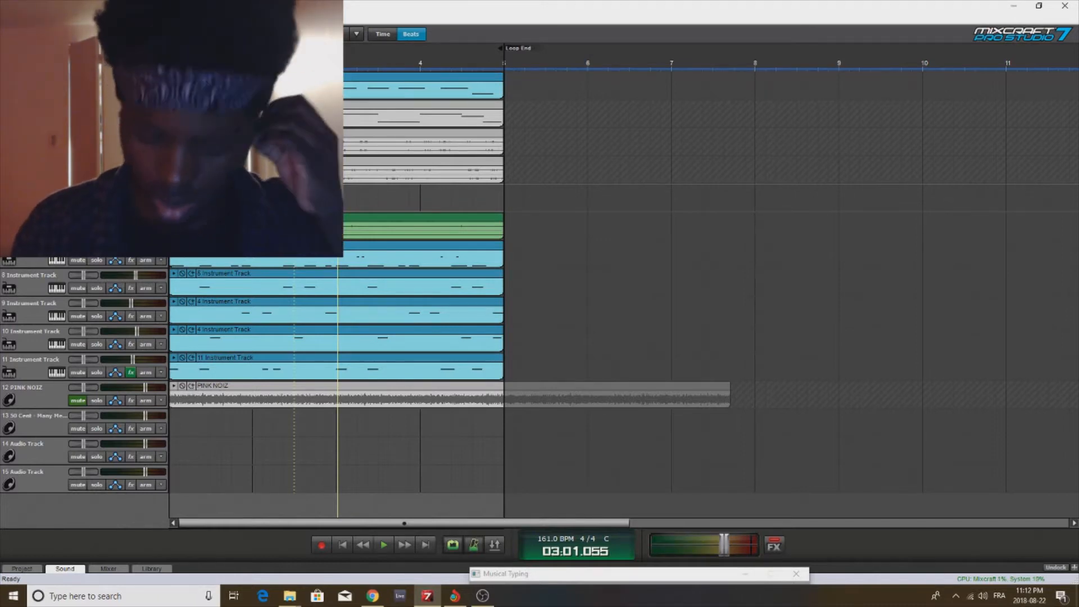
{"action": "key", "text": "space"}
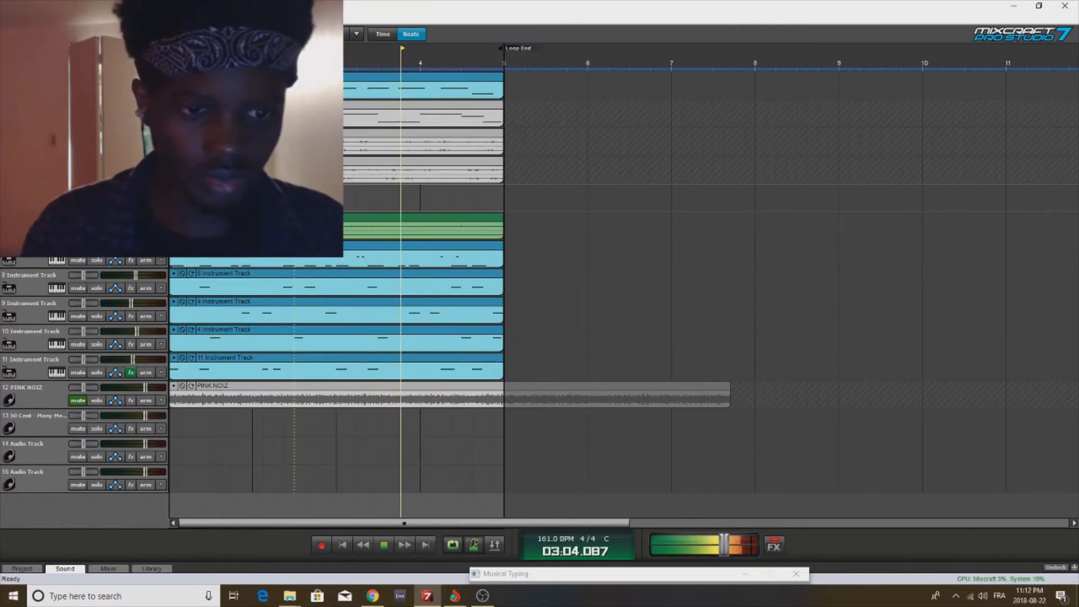
Step: Mute track 11 and check the FireBird track and the empty track through solo, leaving both unsoloed
{"action": "left_click", "coordinate": [79, 373]}
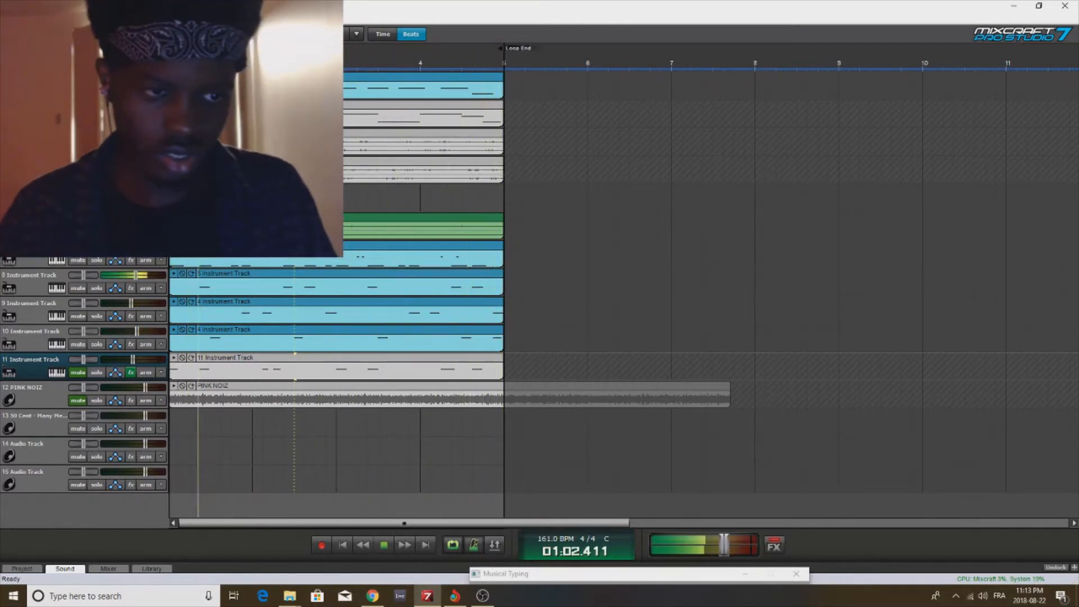
{"action": "left_click", "coordinate": [96, 232]}
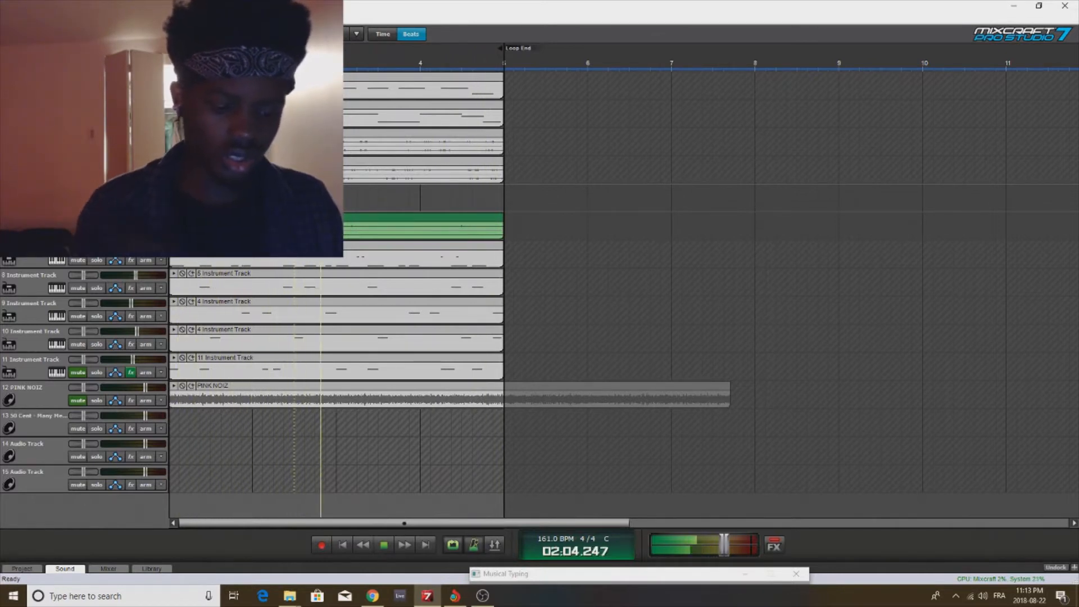
{"action": "left_click", "coordinate": [97, 231]}
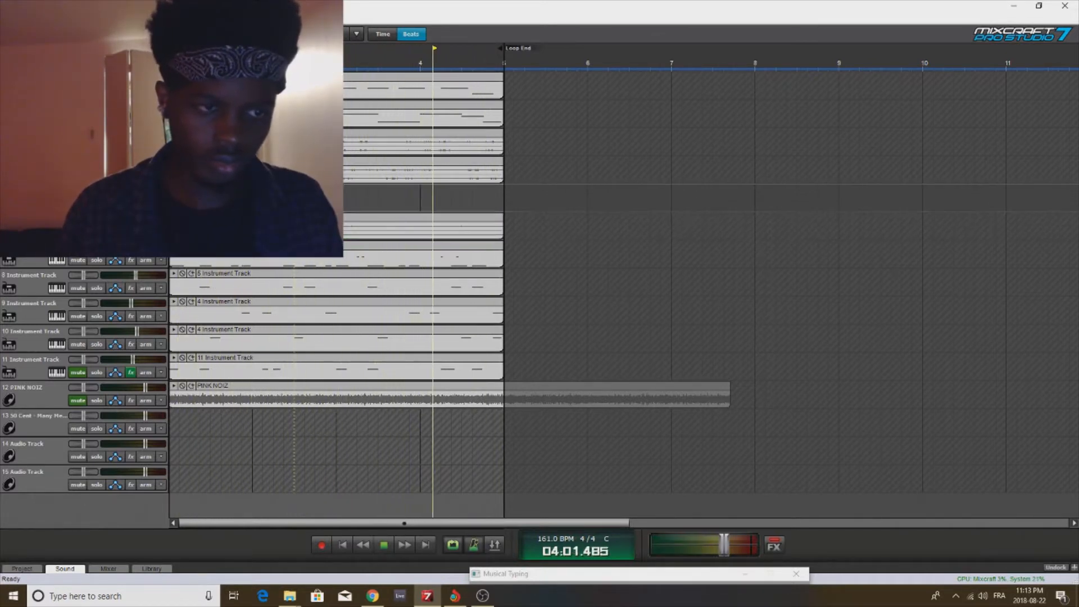
{"action": "left_click", "coordinate": [97, 204]}
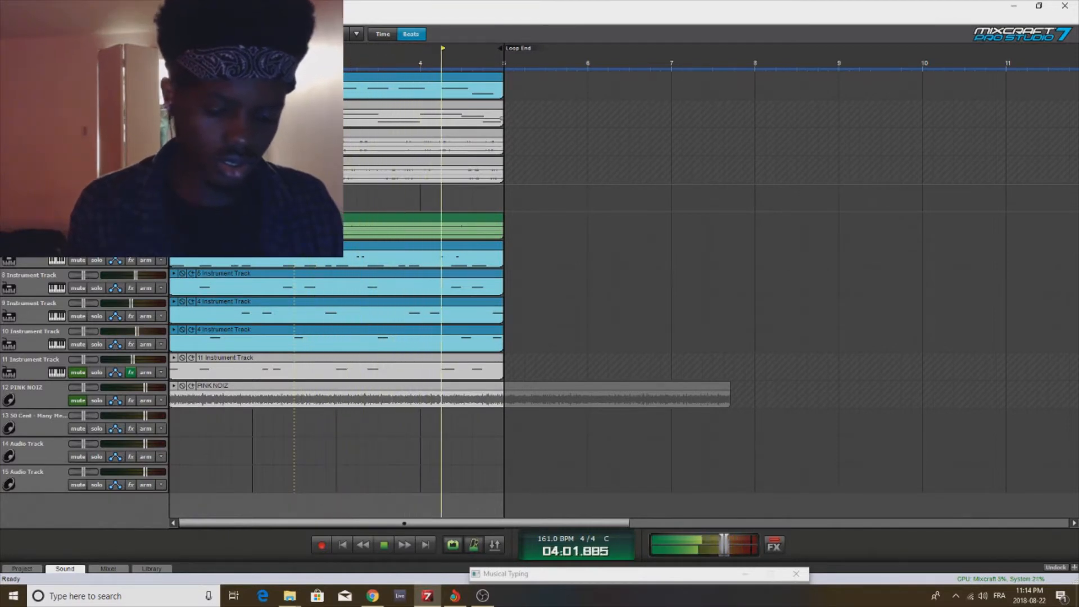
Step: Record an Acoustic Piano melody on the empty track and quantize its note starts to 1/8 notes at 100% strength
{"action": "key", "text": "r"}
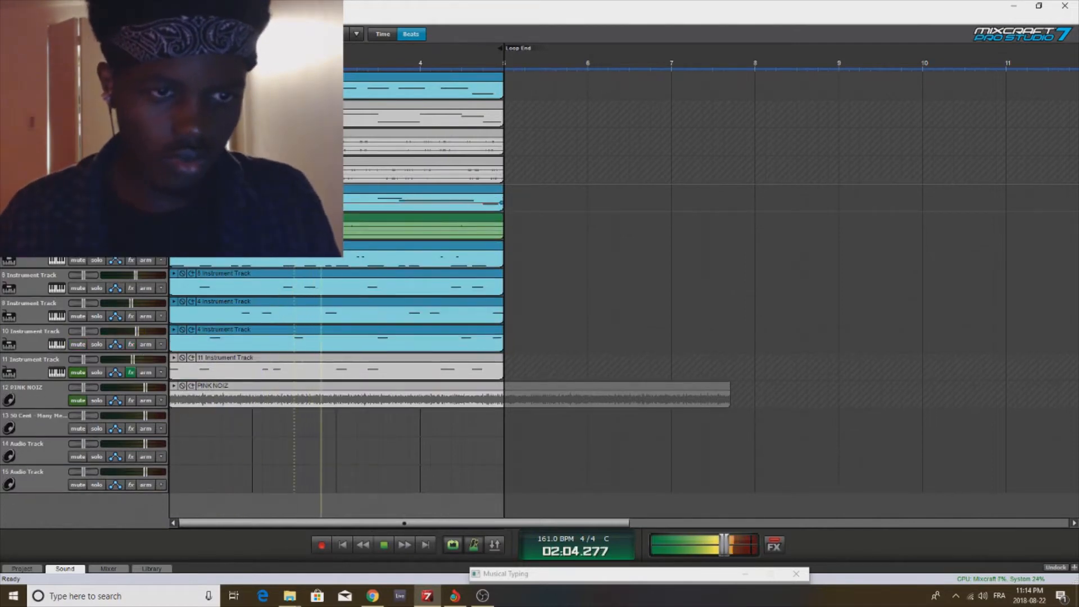
{"action": "double_click", "coordinate": [294, 192]}
{"action": "left_click", "coordinate": [270, 431]}
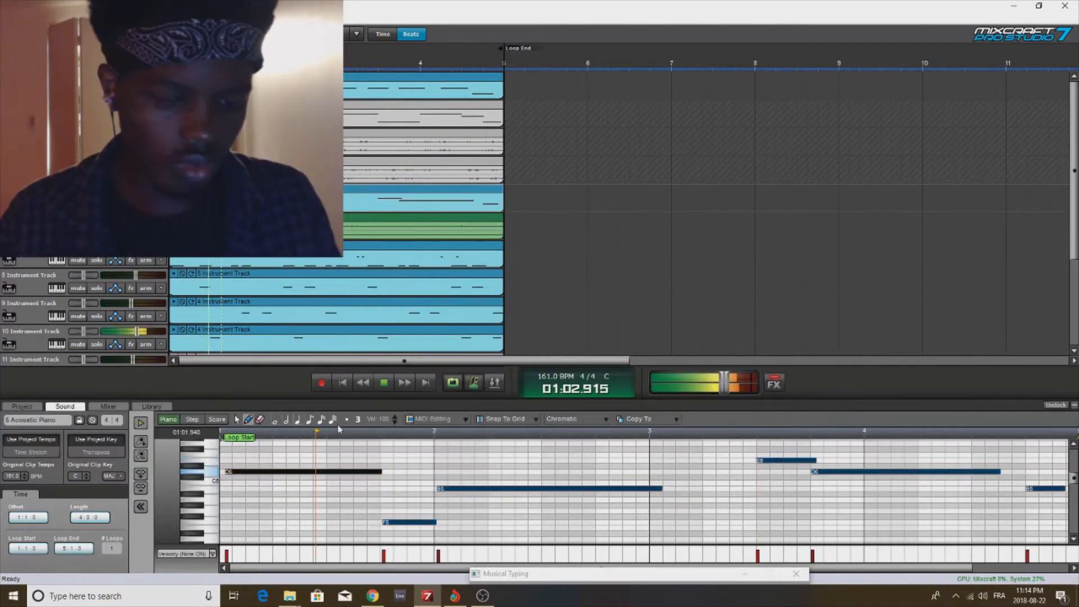
{"action": "left_click", "coordinate": [435, 419]}
{"action": "left_click", "coordinate": [444, 432]}
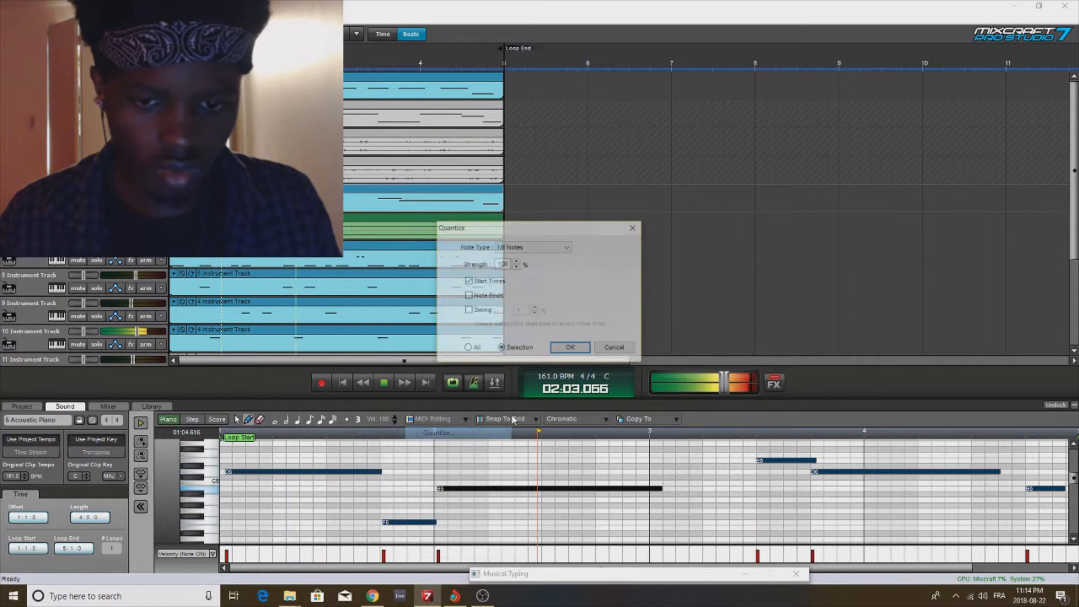
{"action": "left_click", "coordinate": [558, 352]}
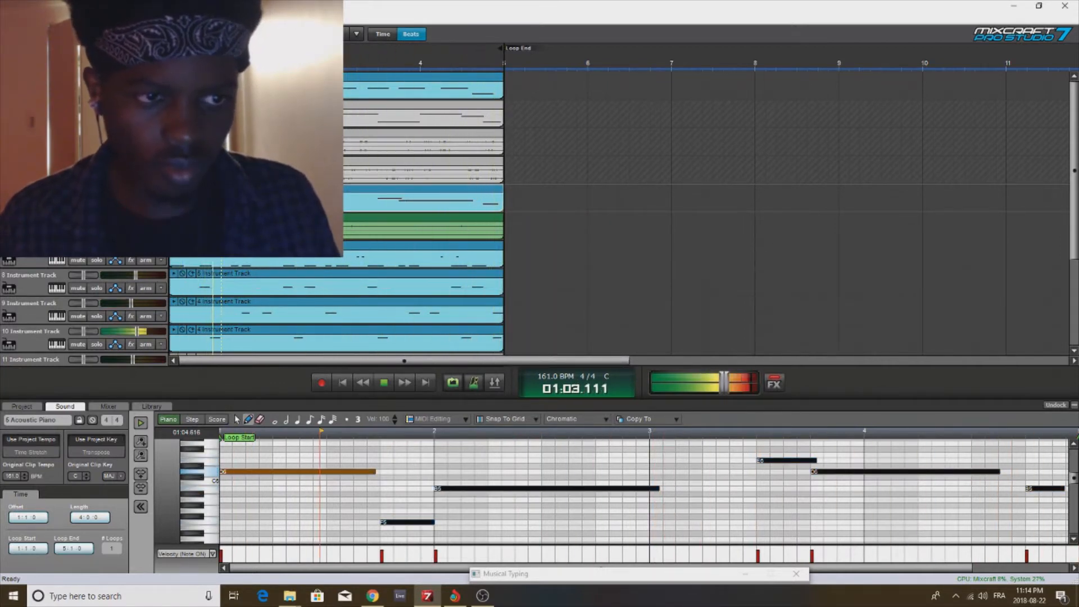
Step: Unmute the kick instrument track above PINK NOIZ and move its clip to start at bar 5
{"action": "scroll", "coordinate": [86, 321], "scroll_direction": "down", "scroll_amount": 2}
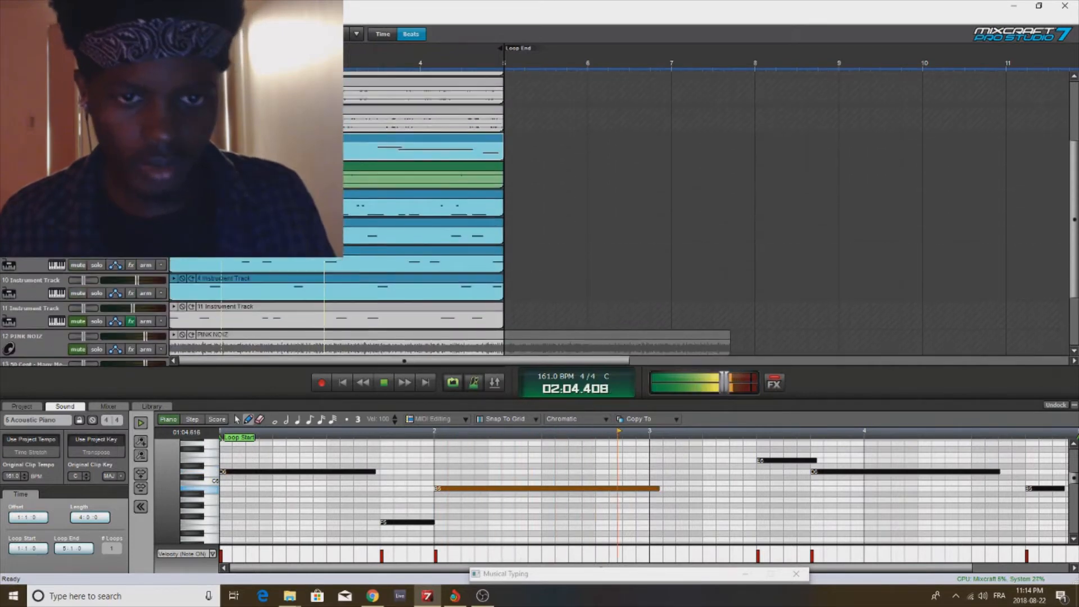
{"action": "scroll", "coordinate": [86, 306], "scroll_direction": "up", "scroll_amount": 1}
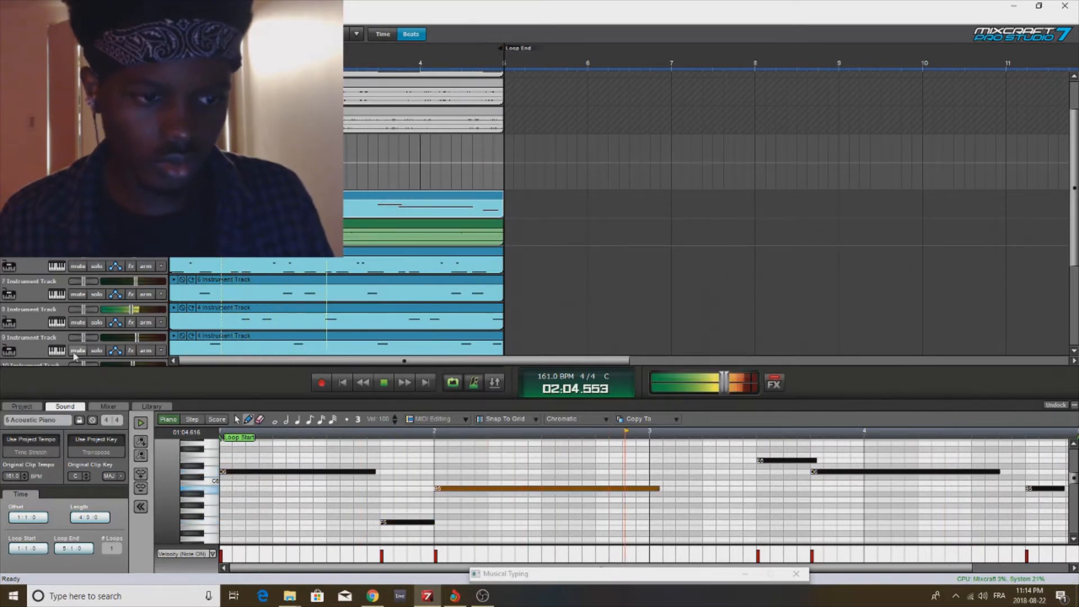
{"action": "scroll", "coordinate": [74, 355], "scroll_direction": "down", "scroll_amount": 1}
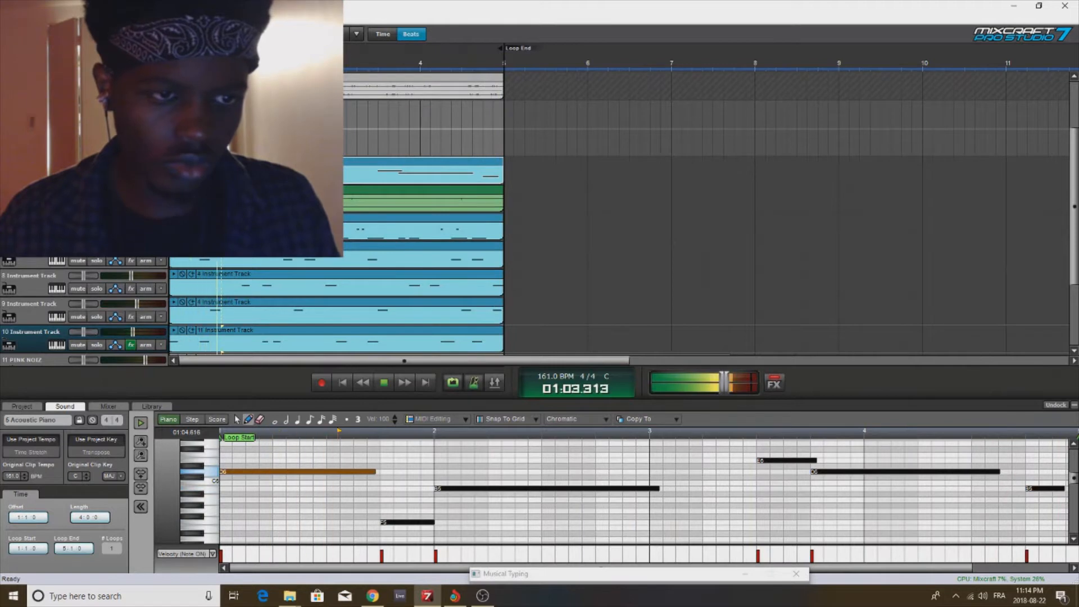
{"action": "left_click_drag", "start_coordinate": [246, 336], "coordinate": [578, 335]}
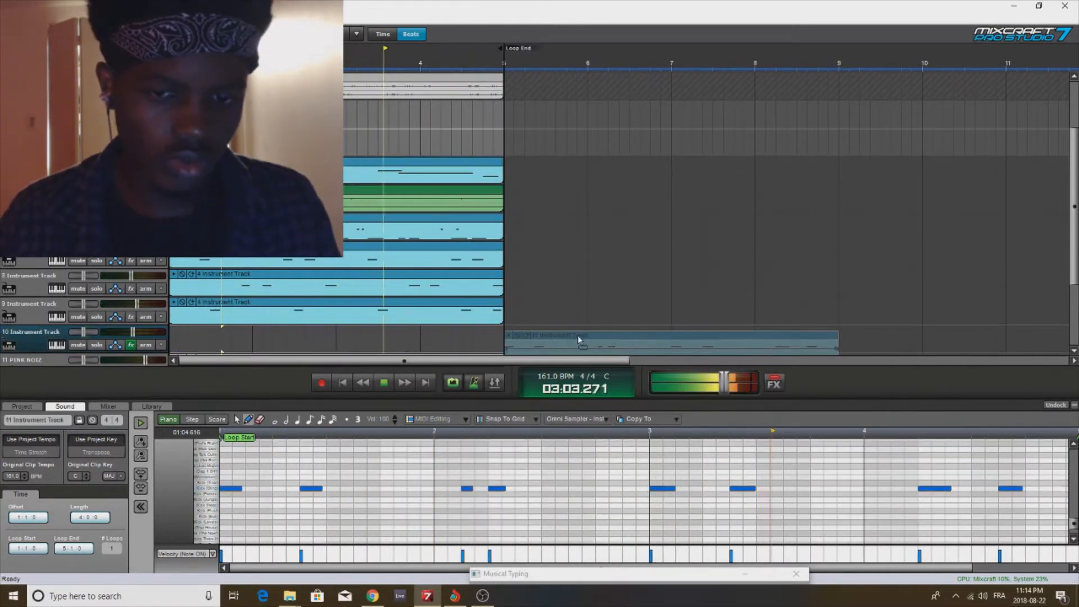
Step: Arm track 10, record a new kick pattern over the four-bar loop, and delete the short leftover clip in bar 4
{"action": "left_click", "coordinate": [146, 345]}
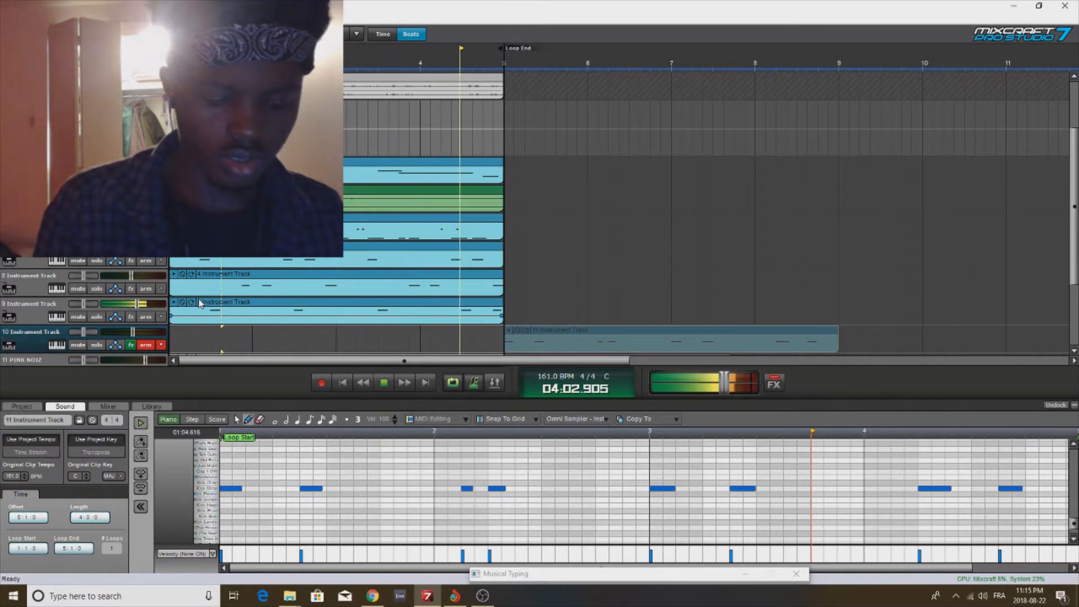
{"action": "key", "text": "r"}
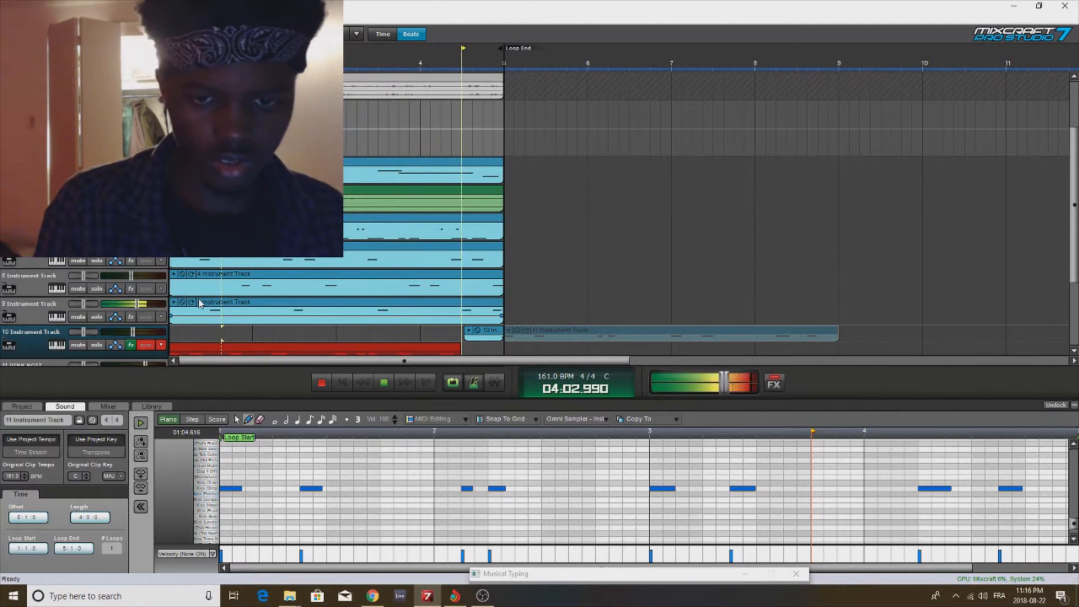
{"action": "left_click", "coordinate": [482, 336]}
{"action": "scroll", "coordinate": [494, 351], "scroll_direction": "up", "scroll_amount": 1}
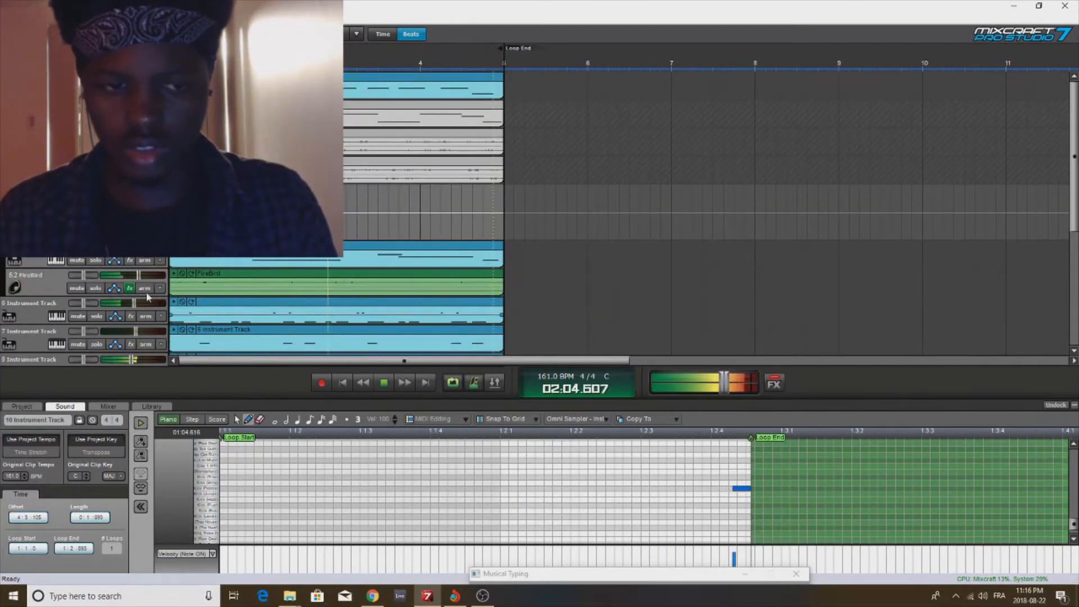
{"action": "scroll", "coordinate": [281, 315], "scroll_direction": "down", "scroll_amount": 2}
{"action": "key", "text": "Delete"}
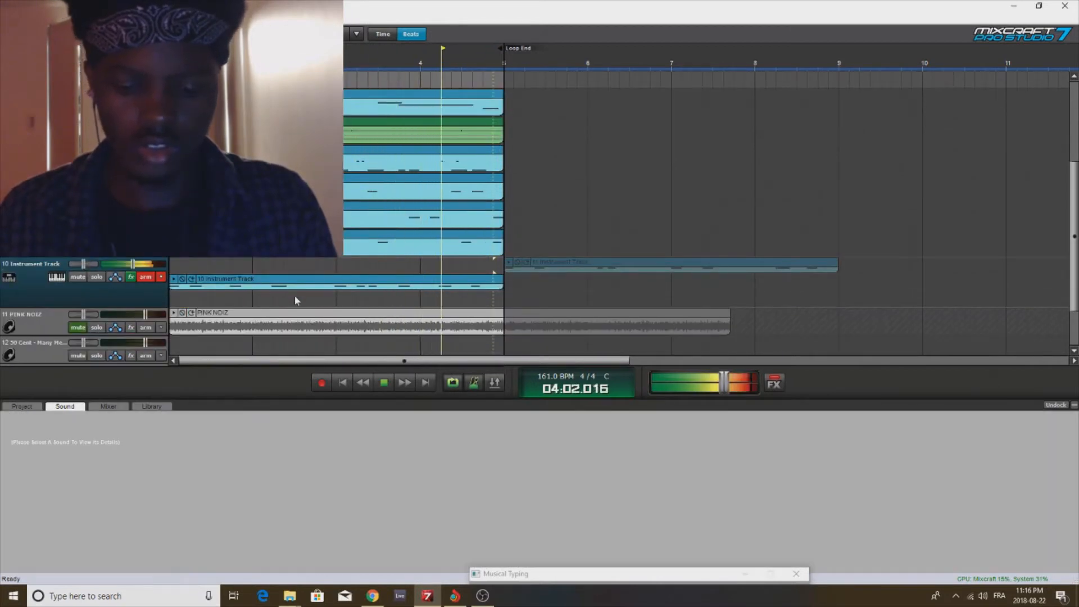
Step: Place the new kick clip in track 10's main lane and quantize all its note starts to 1/8 notes at 100% strength
{"action": "left_click_drag", "start_coordinate": [368, 286], "coordinate": [369, 269]}
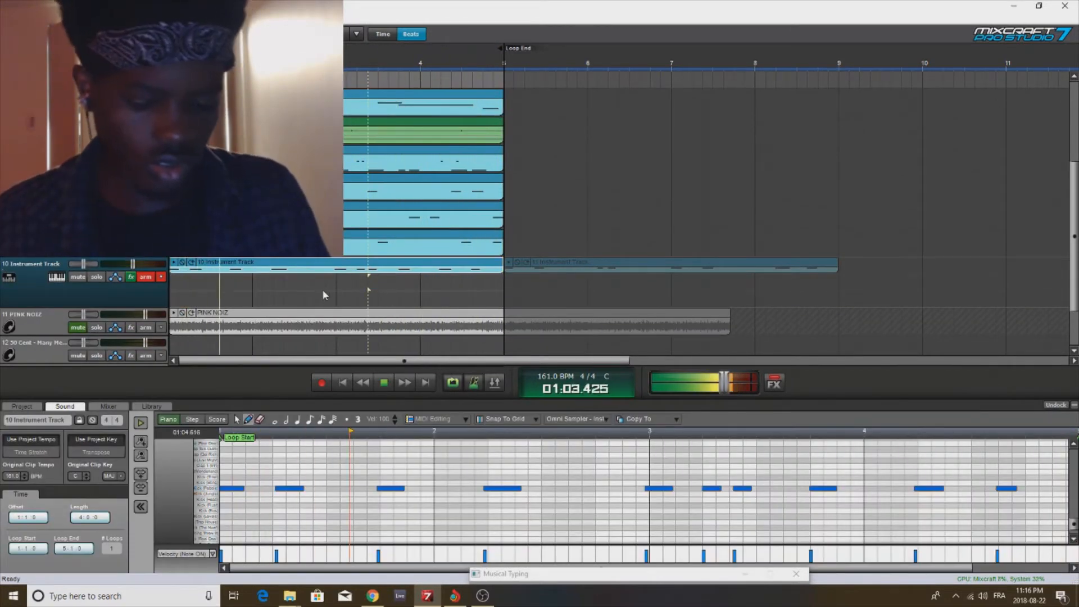
{"action": "left_click", "coordinate": [303, 267]}
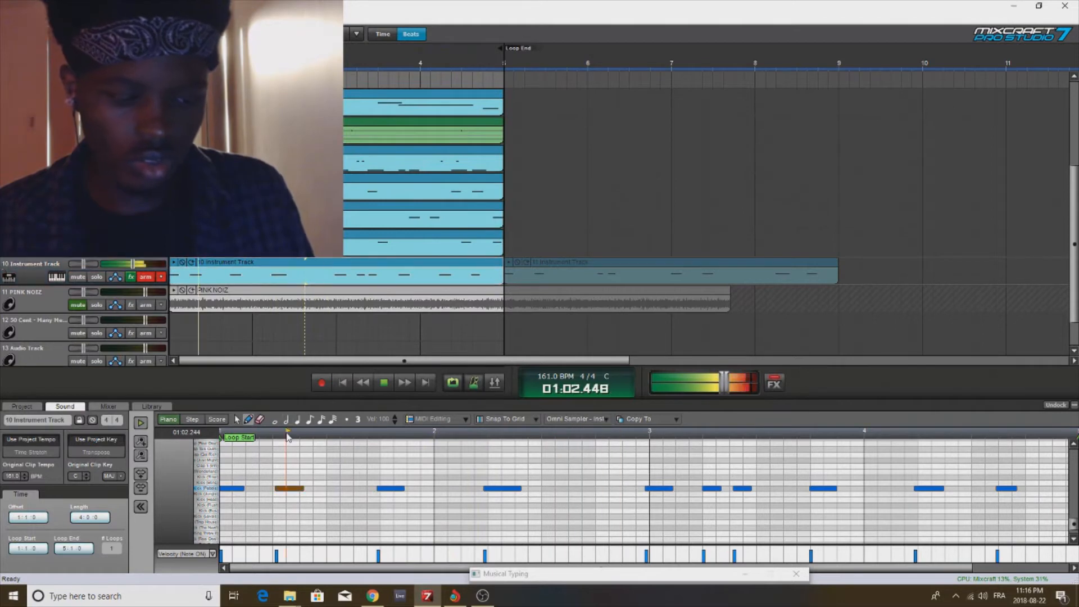
{"action": "key", "text": "ctrl+a"}
{"action": "left_click", "coordinate": [435, 419]}
{"action": "left_click", "coordinate": [448, 432]}
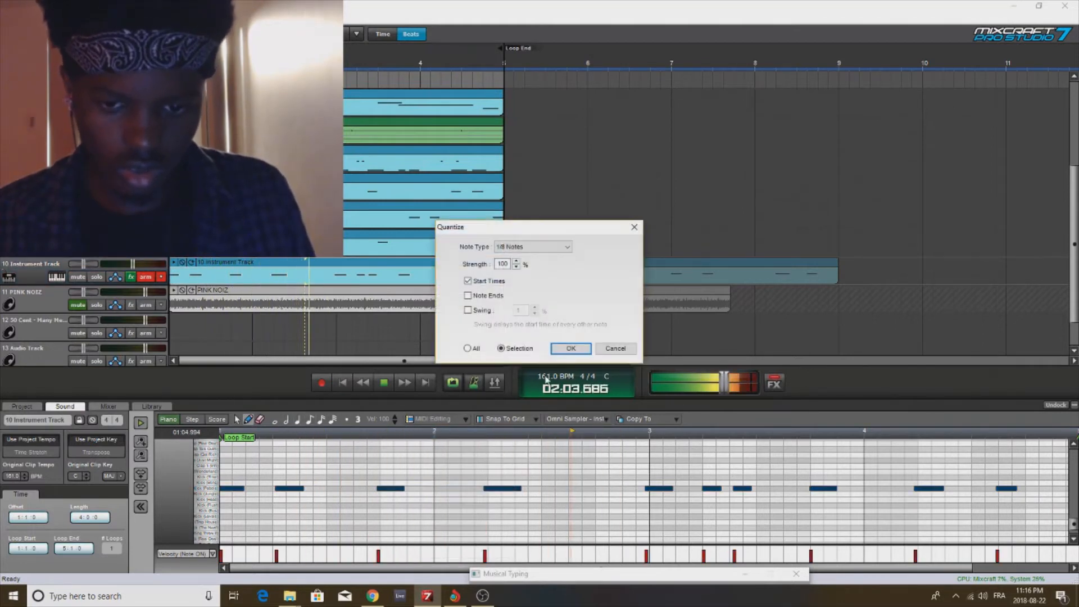
{"action": "left_click", "coordinate": [565, 346]}
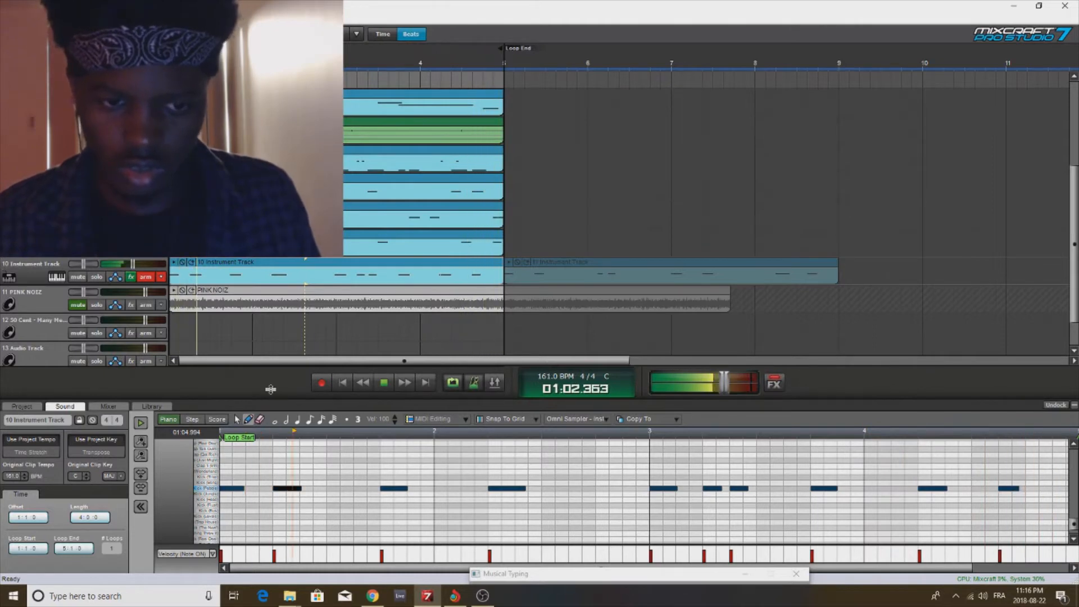
Step: Audition the beat with the new kick pattern, disarm track 10 for recording, and stop playback
{"action": "key", "text": "space"}
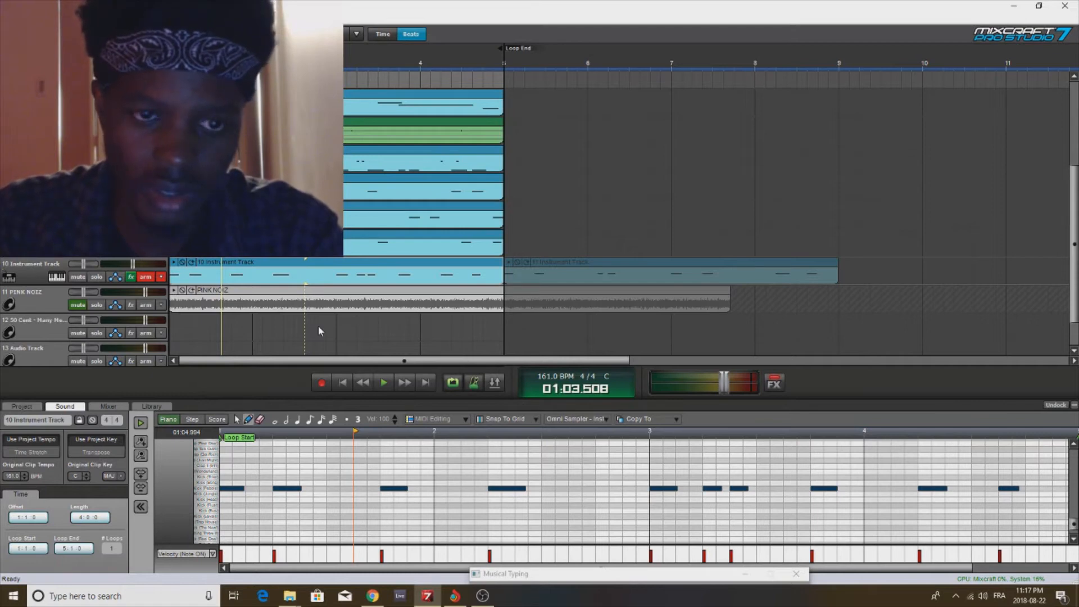
{"action": "scroll", "coordinate": [318, 331], "scroll_direction": "up", "scroll_amount": 4}
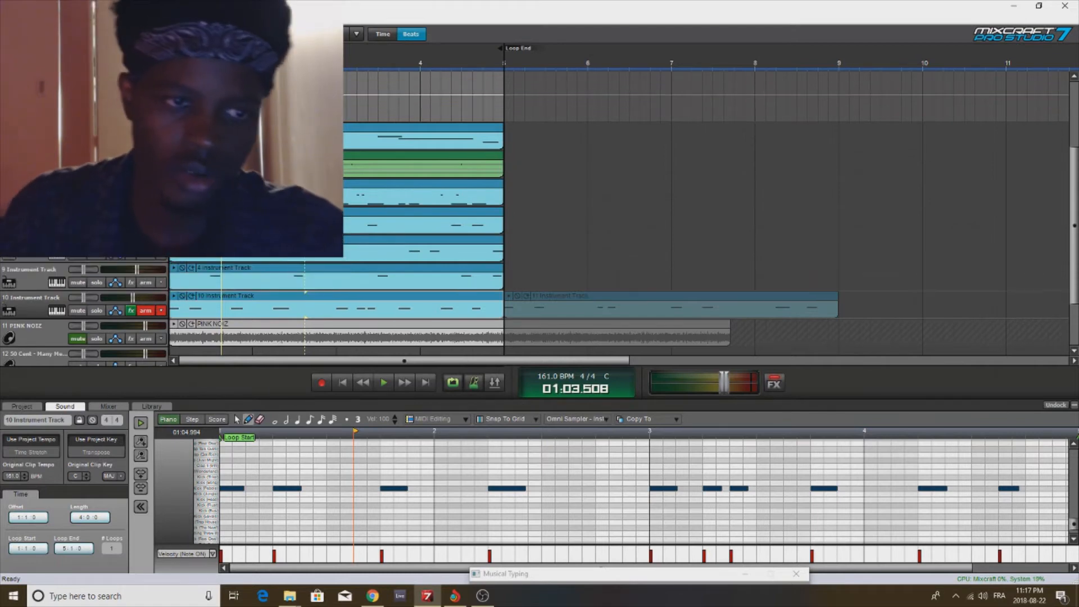
{"action": "scroll", "coordinate": [318, 304], "scroll_direction": "up", "scroll_amount": 1}
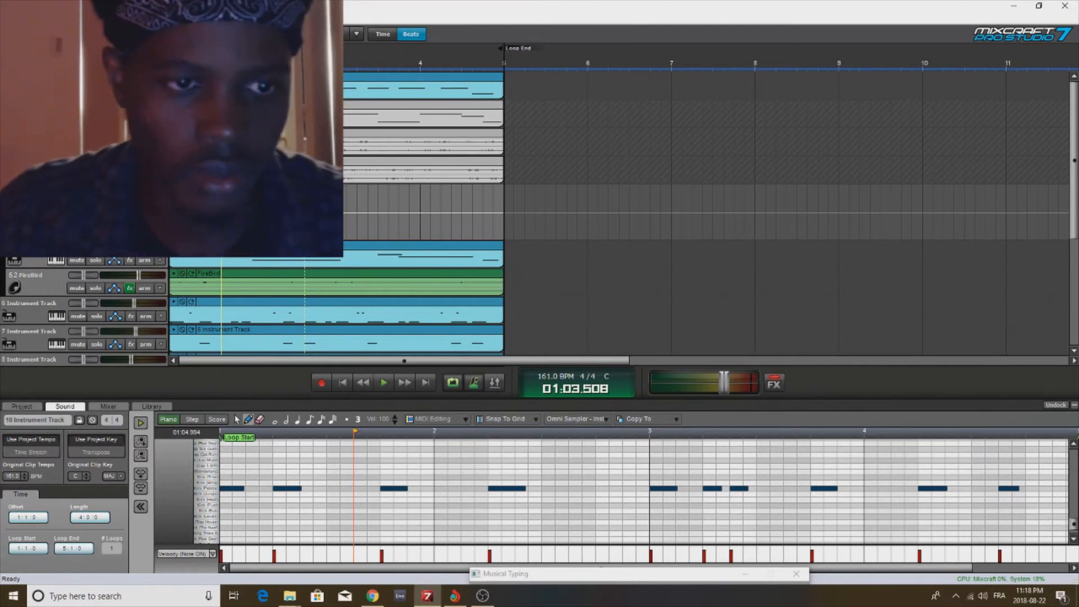
{"action": "key", "text": "space"}
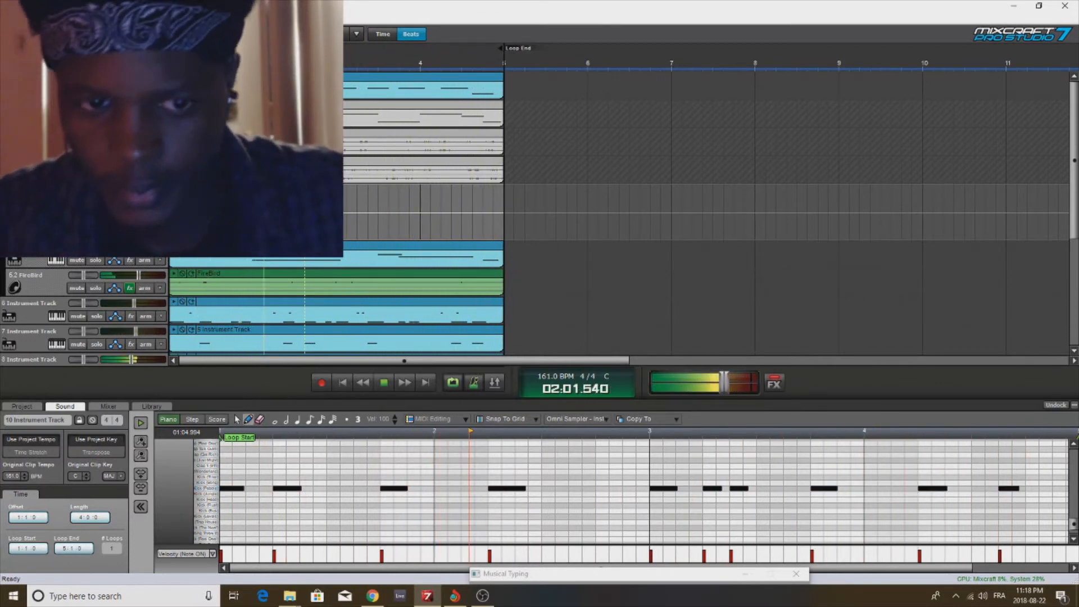
{"action": "scroll", "coordinate": [26, 271], "scroll_direction": "down", "scroll_amount": 3}
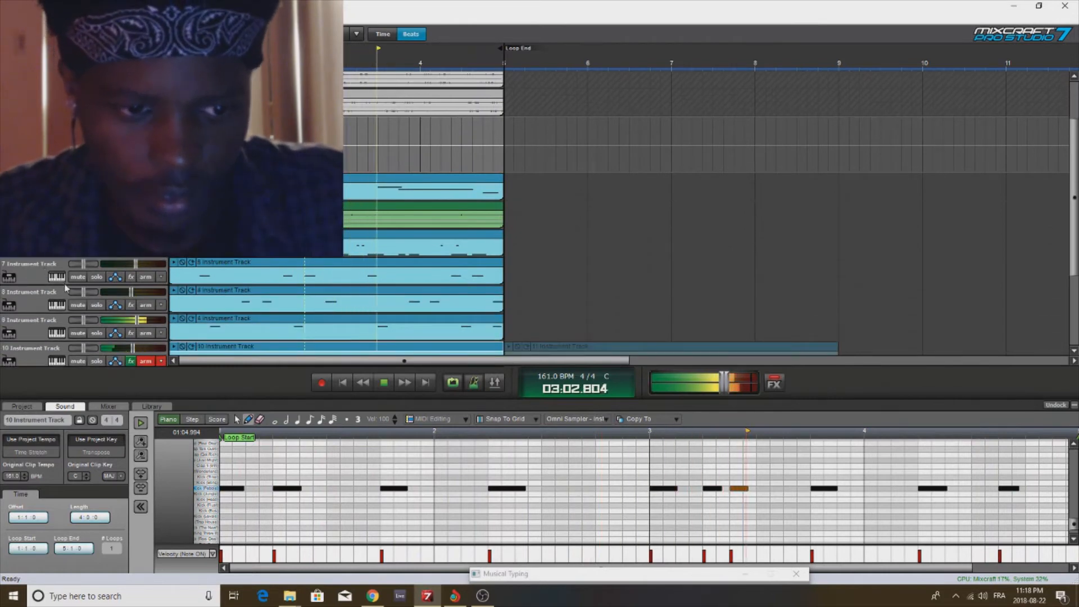
{"action": "left_click", "coordinate": [146, 361]}
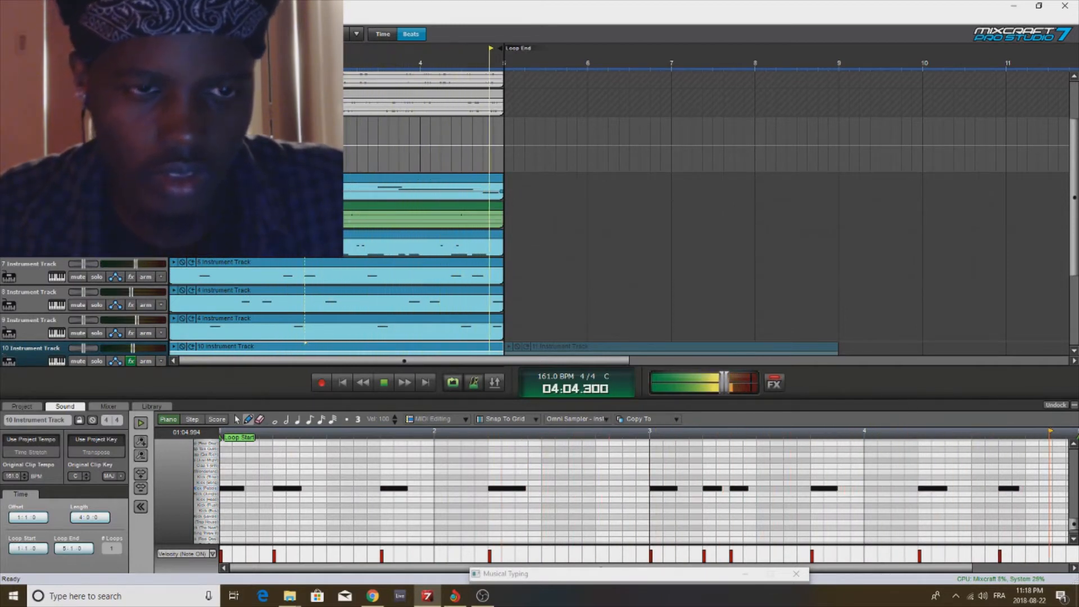
{"action": "key", "text": "space"}
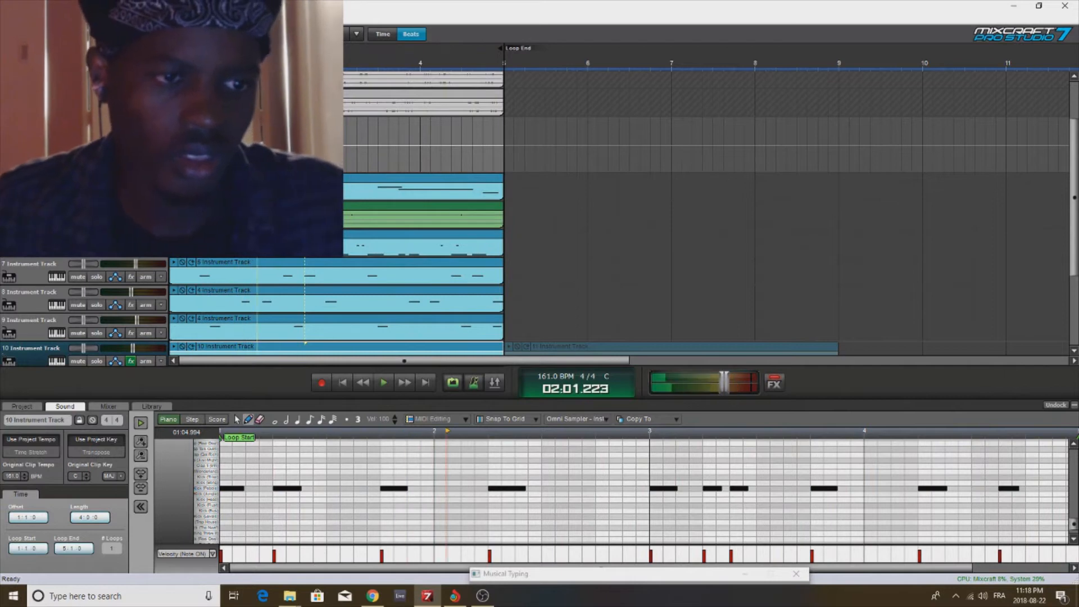
{"action": "right_click", "coordinate": [40, 186]}
{"action": "left_click", "coordinate": [93, 350]}
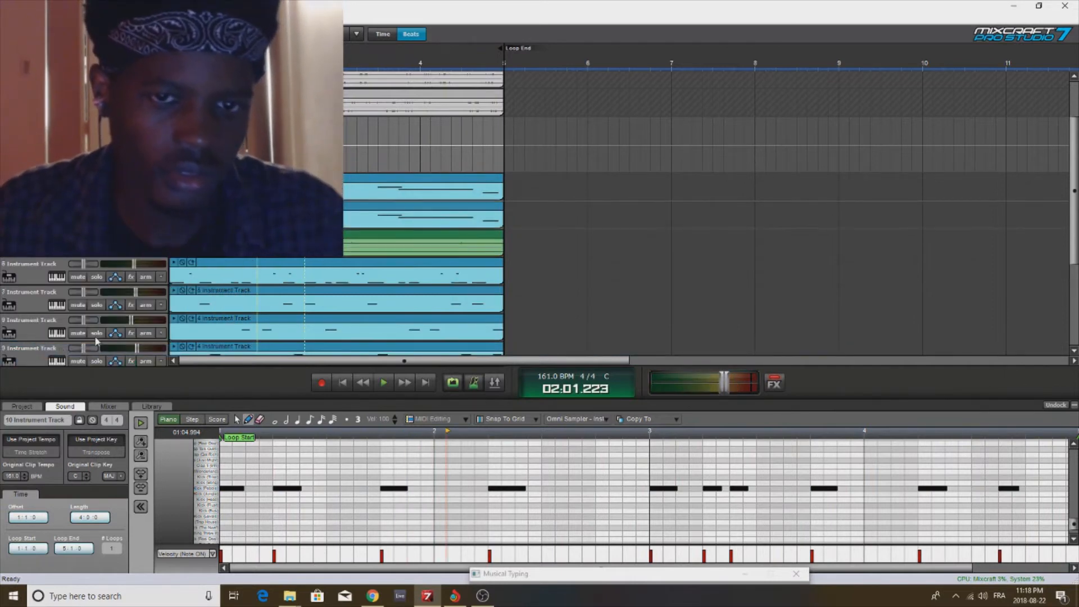
{"action": "key", "text": "ctrl+z"}
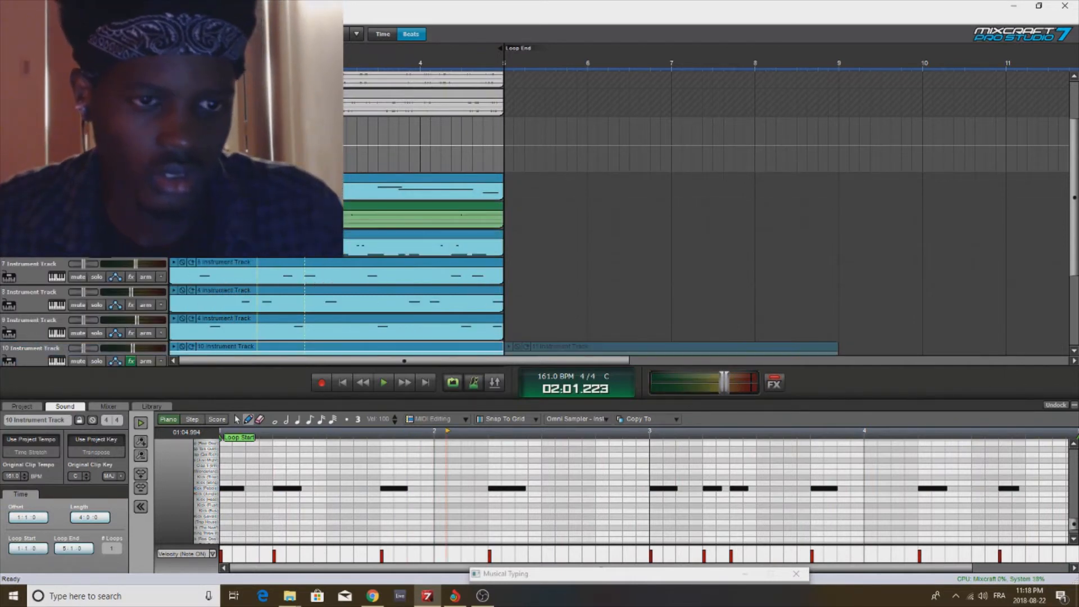
Step: Mix the Acoustic Piano track down to a new audio track
{"action": "right_click", "coordinate": [31, 259]}
{"action": "left_click", "coordinate": [85, 338]}
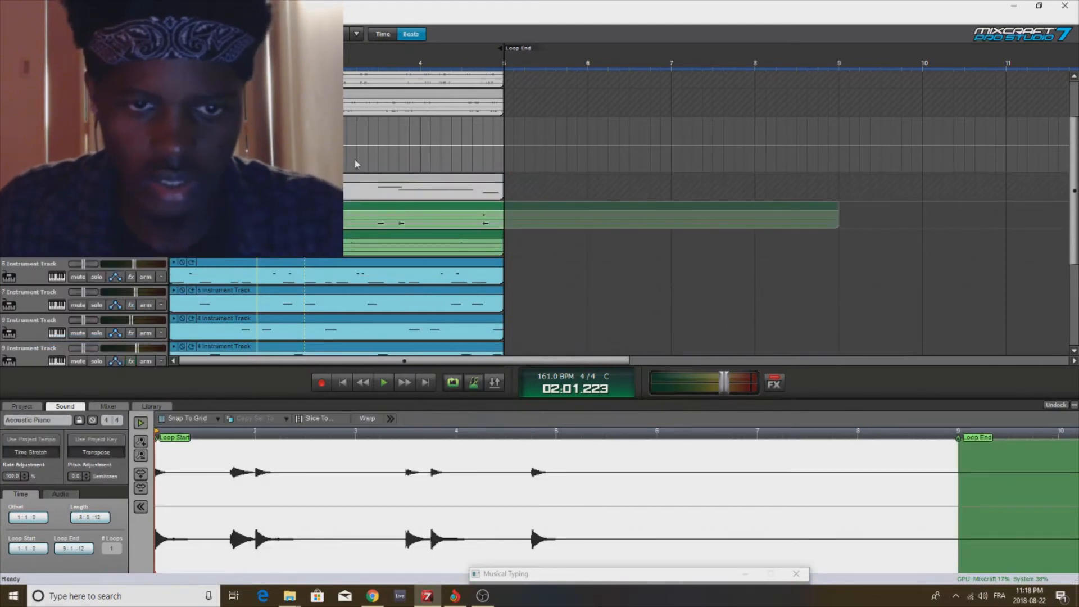
Step: Split the Acoustic Piano audio clip at bars 3 and 5 and delete the piece past the loop end
{"action": "left_click", "coordinate": [363, 214]}
{"action": "key", "text": "space"}
{"action": "key", "text": "space"}
{"action": "left_click", "coordinate": [369, 213]}
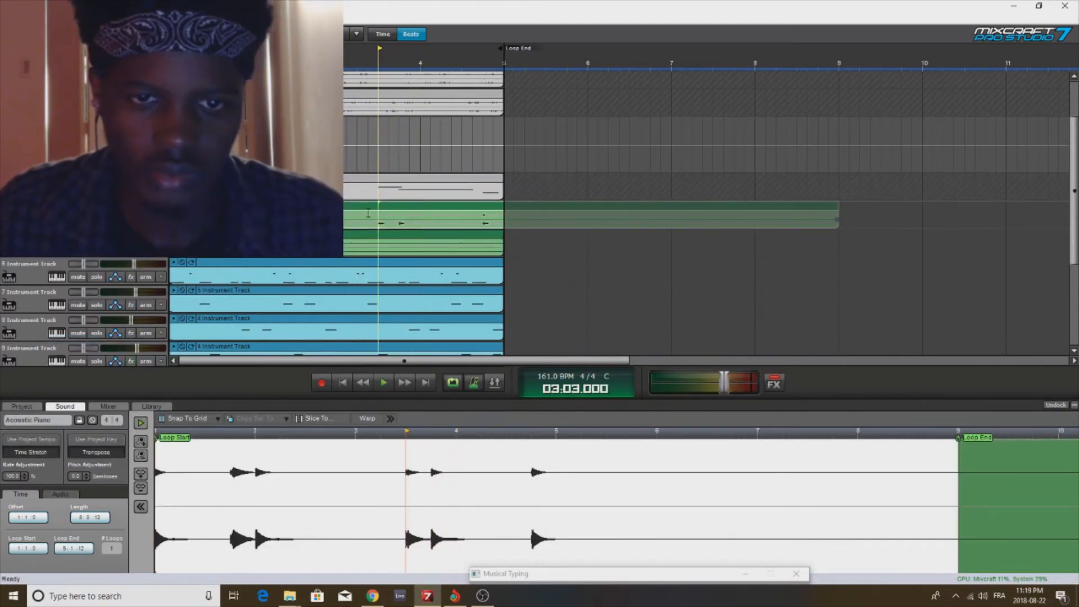
{"action": "left_click", "coordinate": [358, 213]}
{"action": "left_click", "coordinate": [347, 213]}
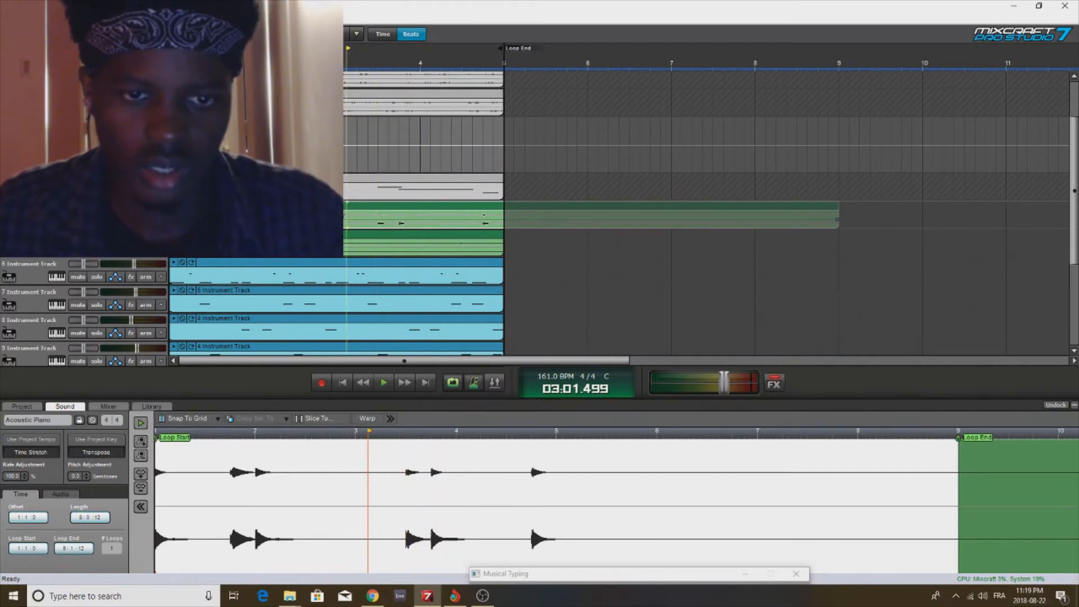
{"action": "key", "text": "ctrl+t"}
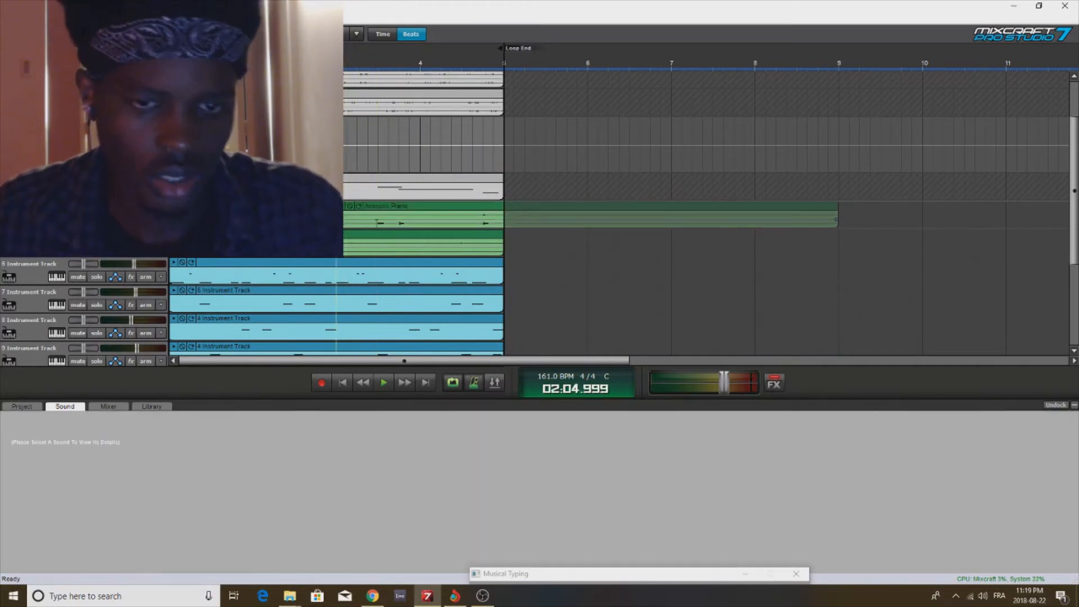
{"action": "left_click", "coordinate": [504, 206]}
{"action": "key", "text": "ctrl+t"}
{"action": "left_click", "coordinate": [586, 211]}
{"action": "key", "text": "Delete"}
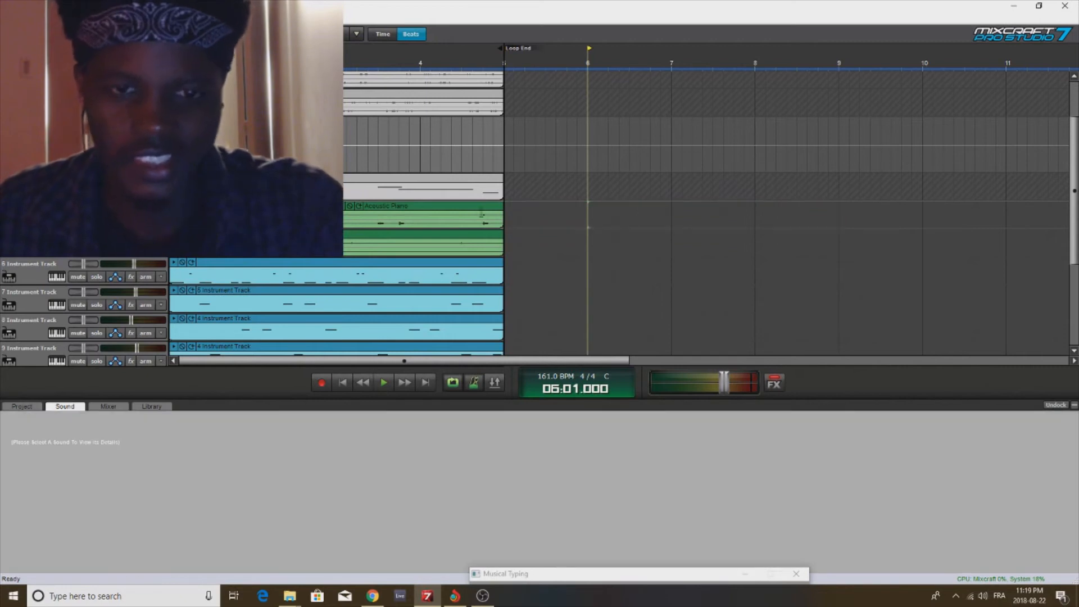
Step: Reverse the two-bar Acoustic Piano piece starting at bar 3 and audition it with the beat
{"action": "right_click", "coordinate": [431, 208]}
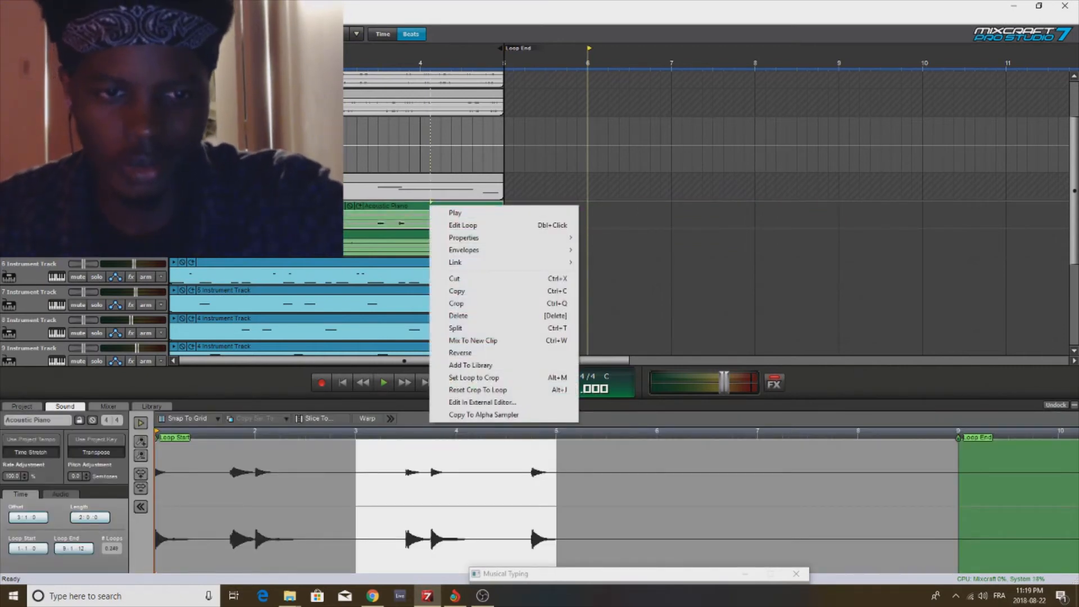
{"action": "right_click", "coordinate": [399, 208]}
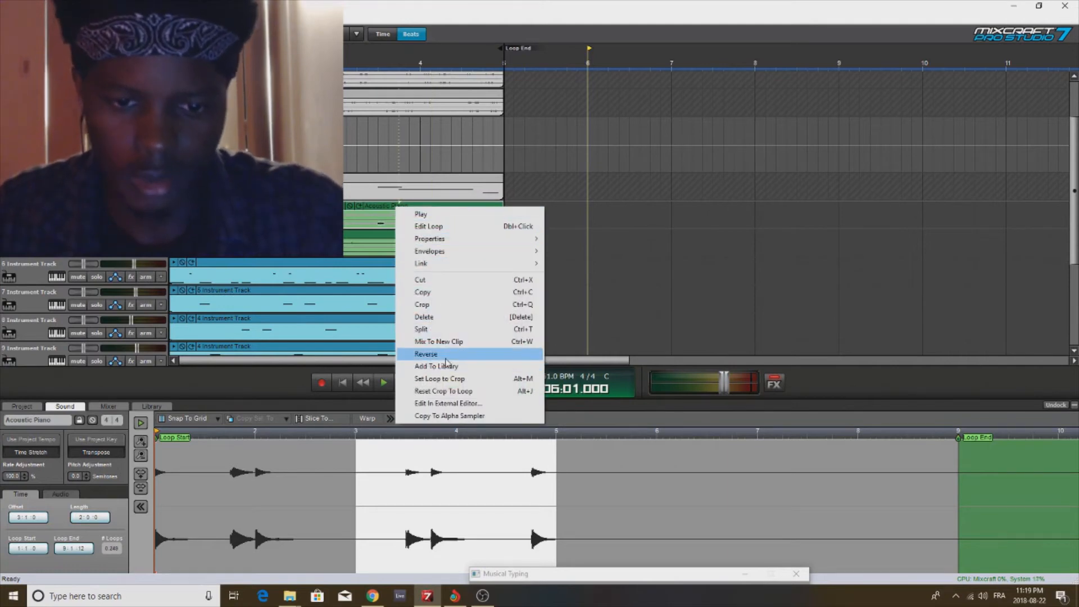
{"action": "left_click", "coordinate": [444, 357]}
{"action": "key", "text": "space"}
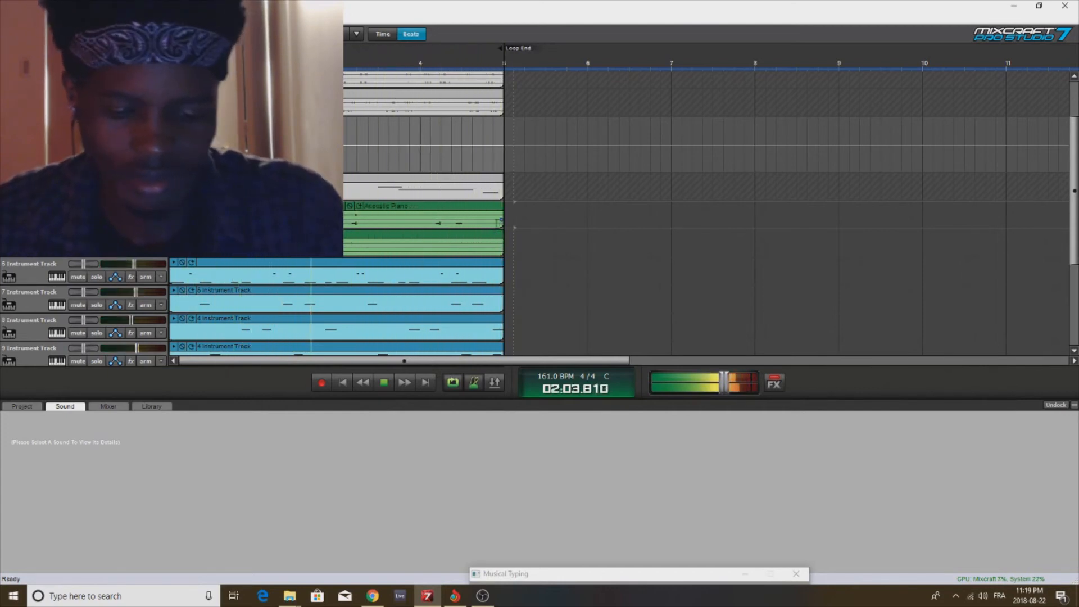
{"action": "key", "text": "space"}
Step: Try the reversed piano piece at bar 1 during playback, and undo the clip's reversal, trimming and splits
{"action": "left_click", "coordinate": [490, 236]}
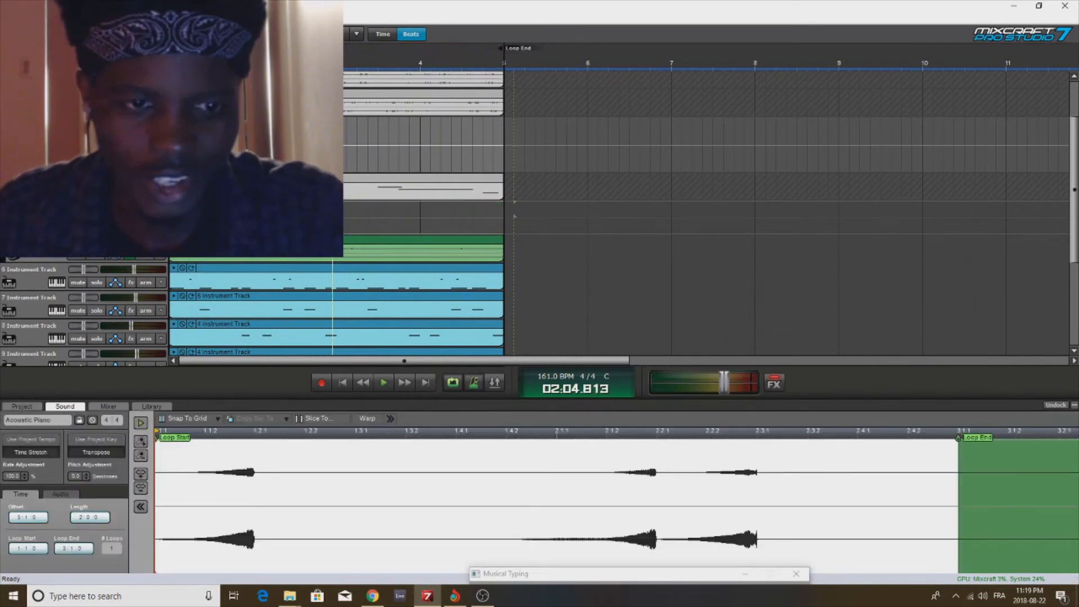
{"action": "left_click", "coordinate": [341, 382]}
{"action": "key", "text": "space"}
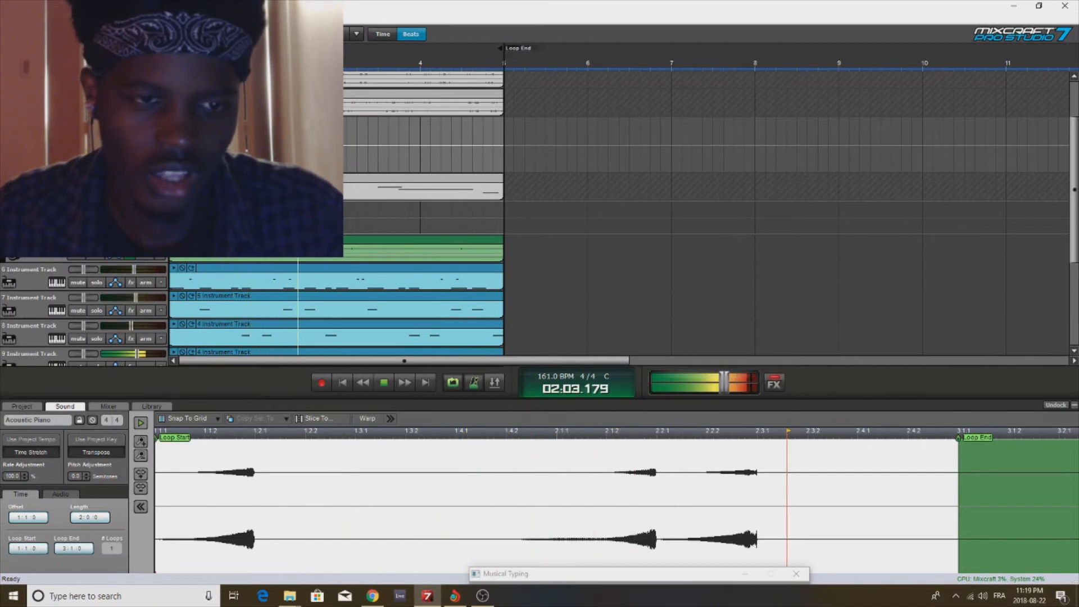
{"action": "left_click_drag", "start_coordinate": [252, 209], "coordinate": [419, 209]}
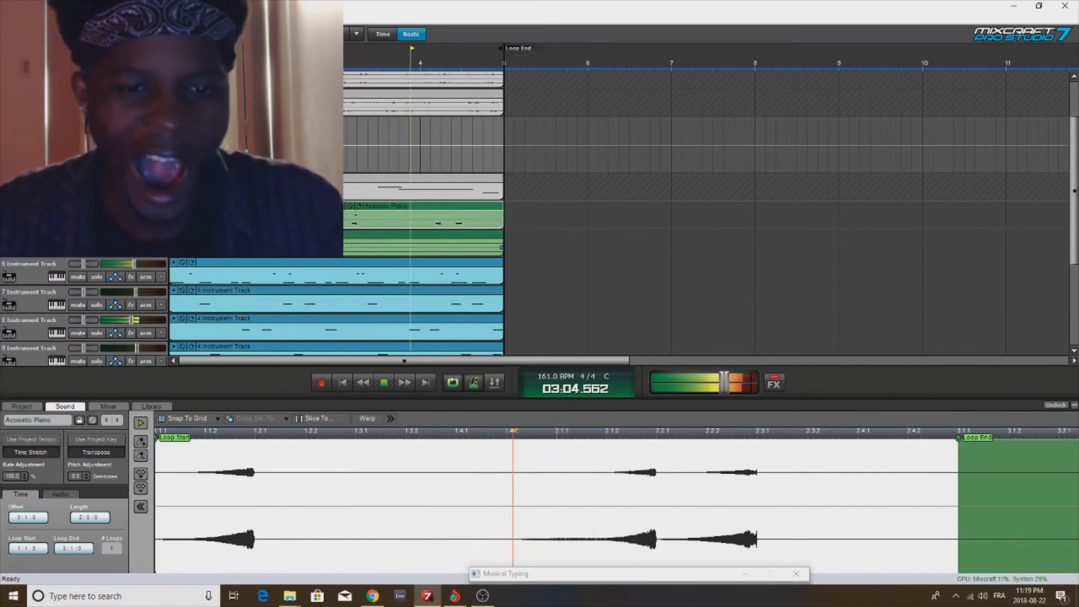
{"action": "key", "text": "ctrl+z"}
{"action": "key", "text": "ctrl+z"}
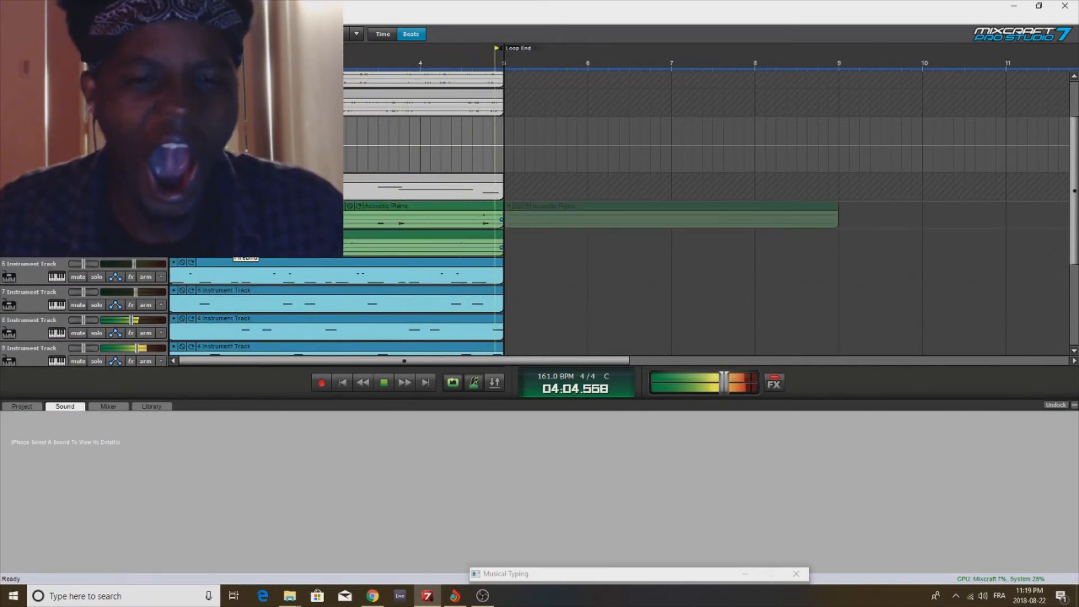
Step: Split the Acoustic Piano clip at beat 4 of bar 3 and move the second piece to 4:2:500
{"action": "left_click", "coordinate": [510, 214]}
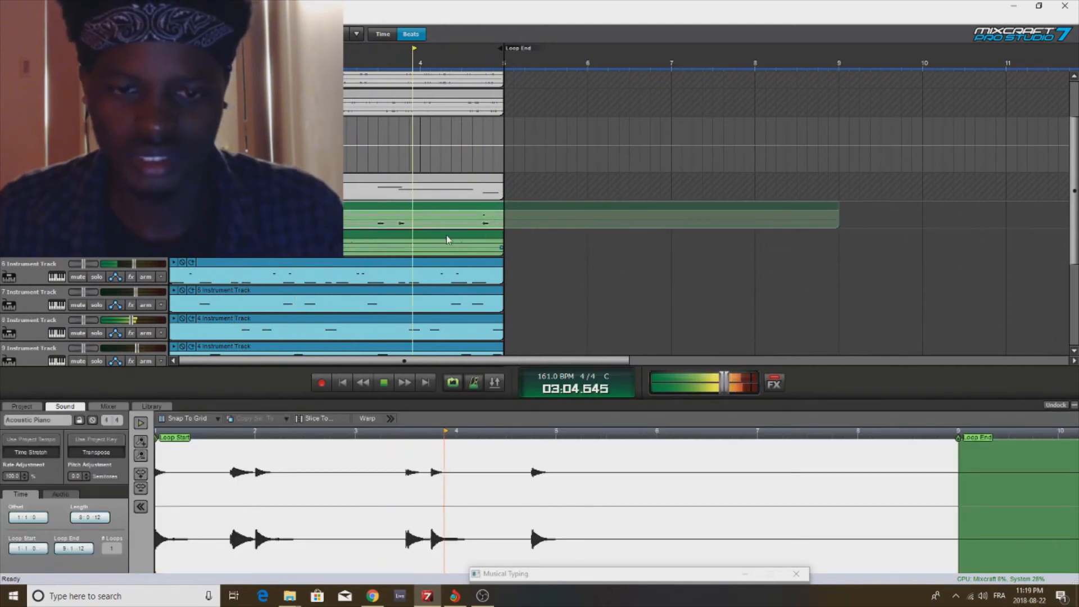
{"action": "left_click", "coordinate": [398, 213]}
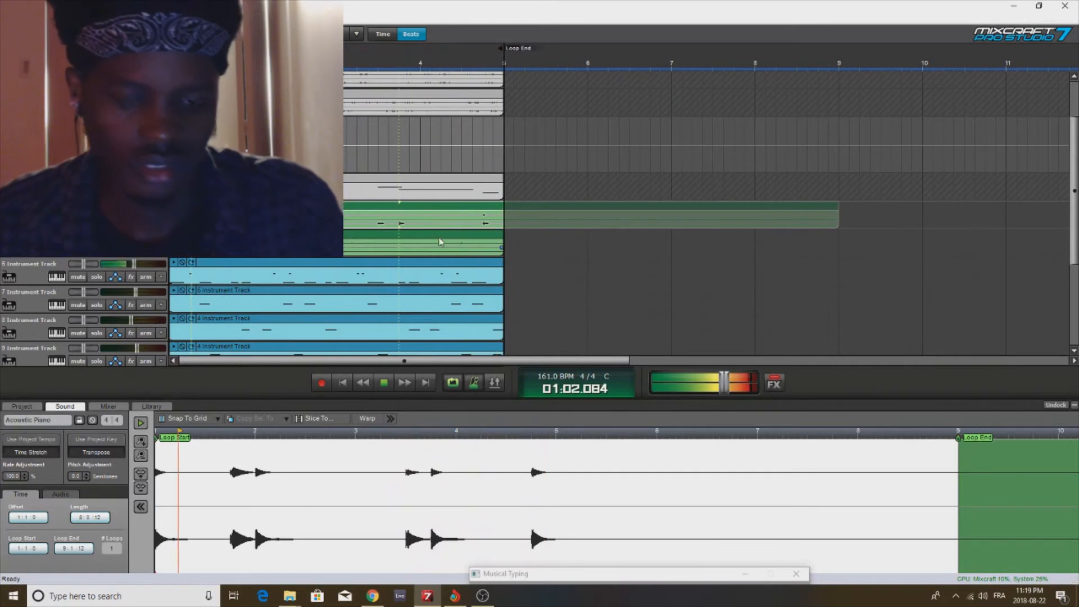
{"action": "key", "text": "ctrl+t"}
{"action": "left_click", "coordinate": [401, 216]}
{"action": "key", "text": "Delete"}
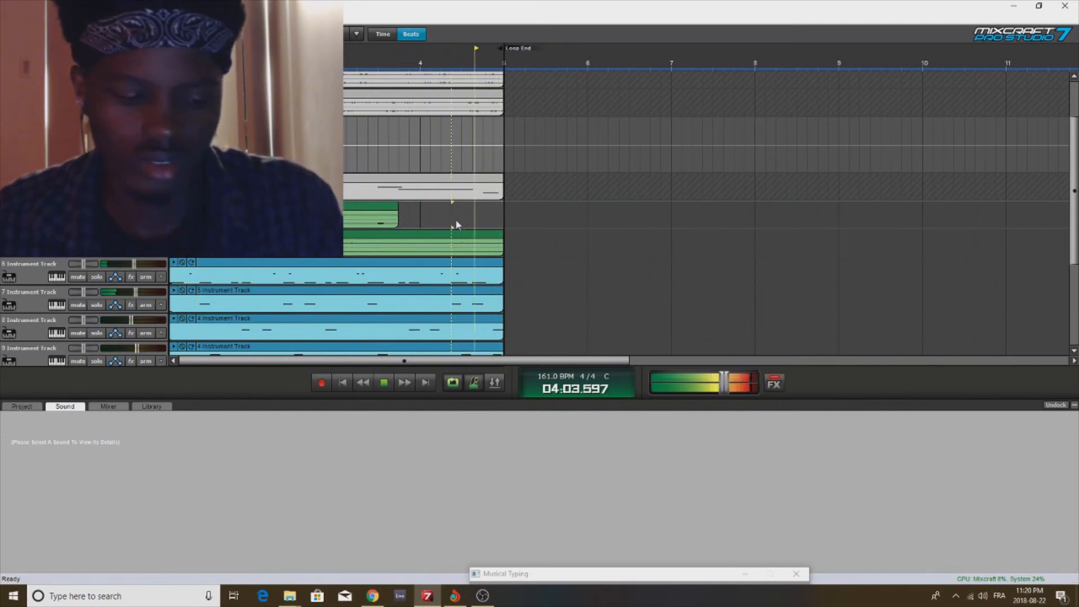
{"action": "key", "text": "ctrl+z"}
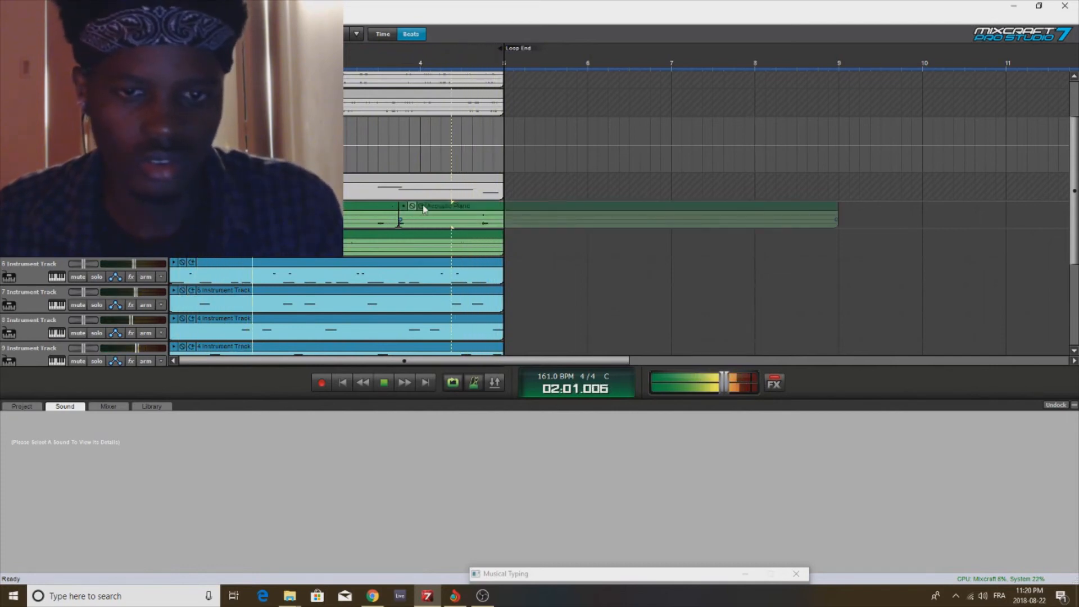
{"action": "left_click", "coordinate": [450, 206]}
{"action": "key", "text": "Delete"}
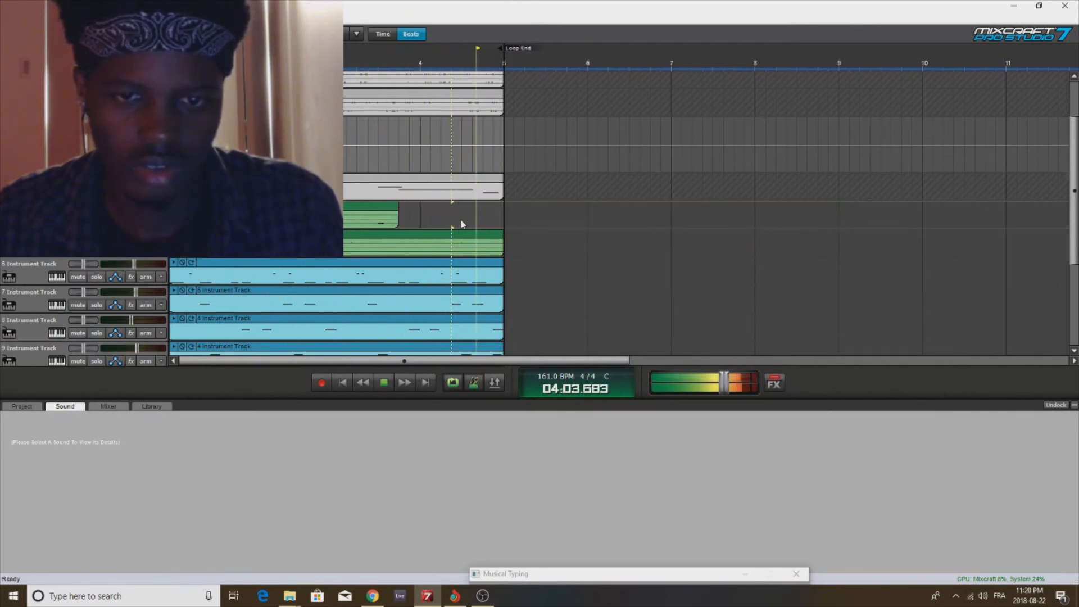
{"action": "key", "text": "ctrl+v"}
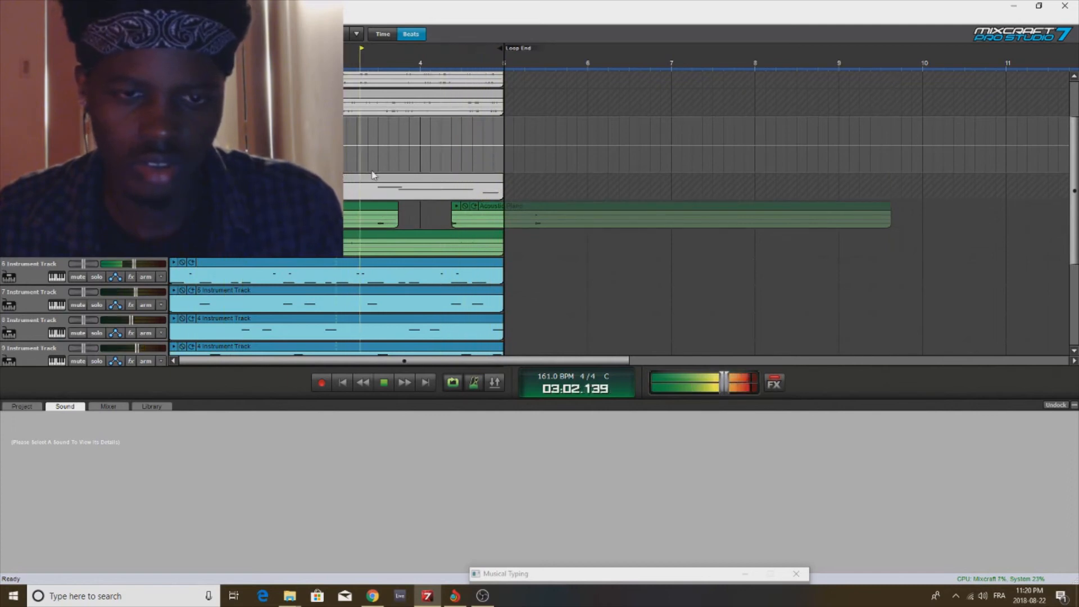
Step: Shift the second piano piece to start at 4:3:0 and trim off everything past the loop end at bar 5
{"action": "left_click", "coordinate": [492, 210]}
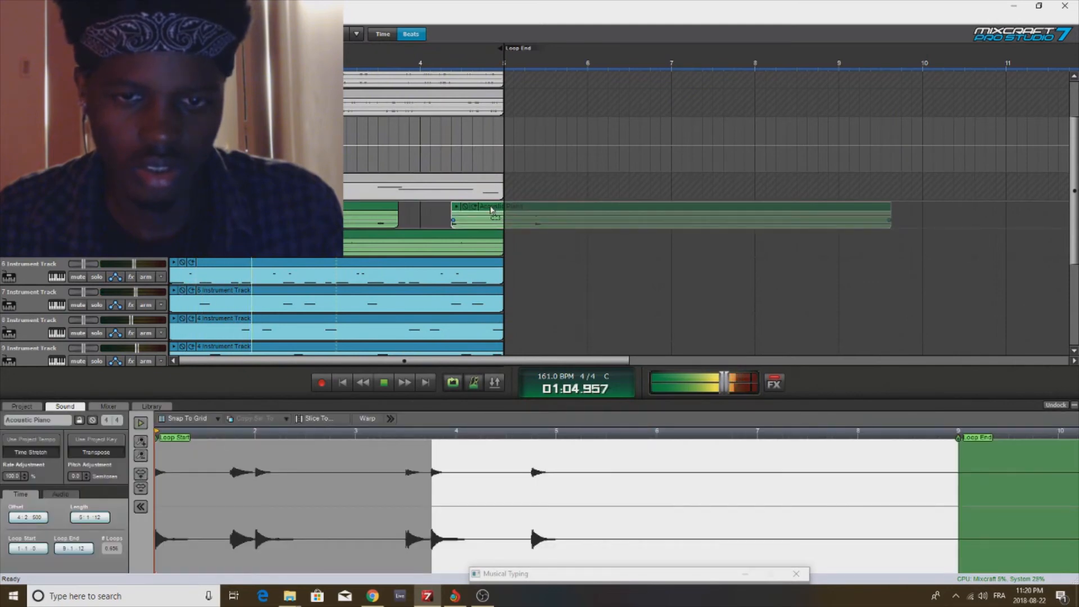
{"action": "left_click_drag", "start_coordinate": [493, 210], "coordinate": [482, 210]}
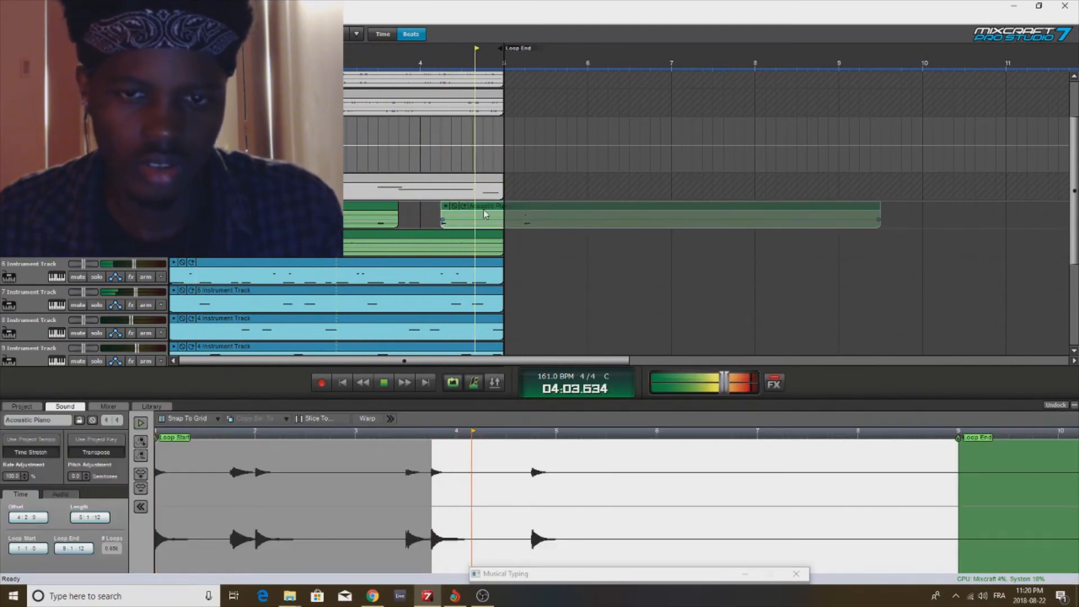
{"action": "left_click_drag", "start_coordinate": [486, 214], "coordinate": [506, 214]}
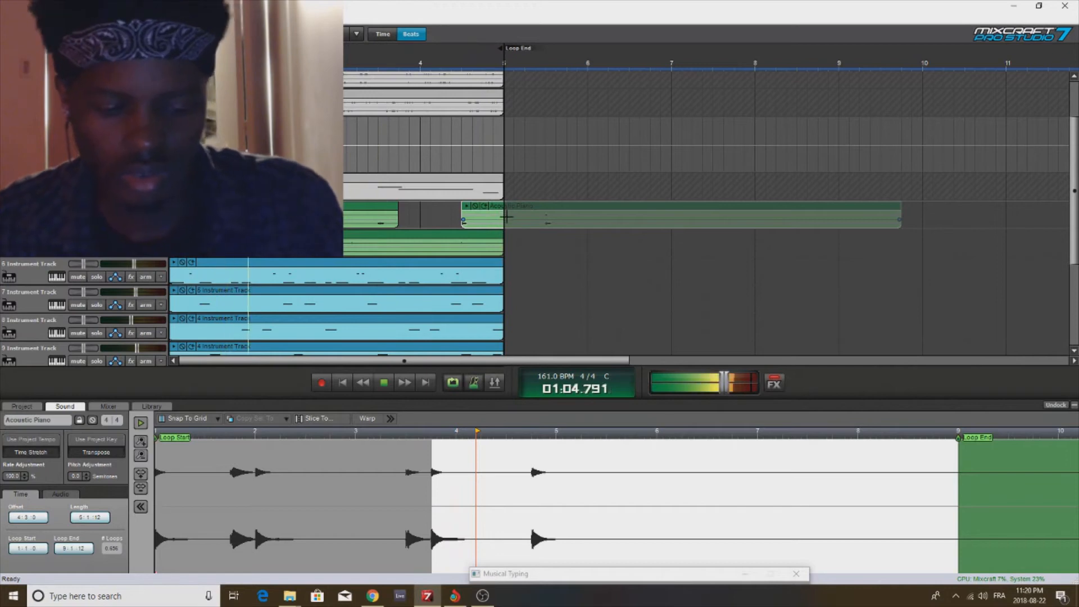
{"action": "key", "text": "ctrl+t"}
{"action": "left_click", "coordinate": [583, 214]}
{"action": "key", "text": "Delete"}
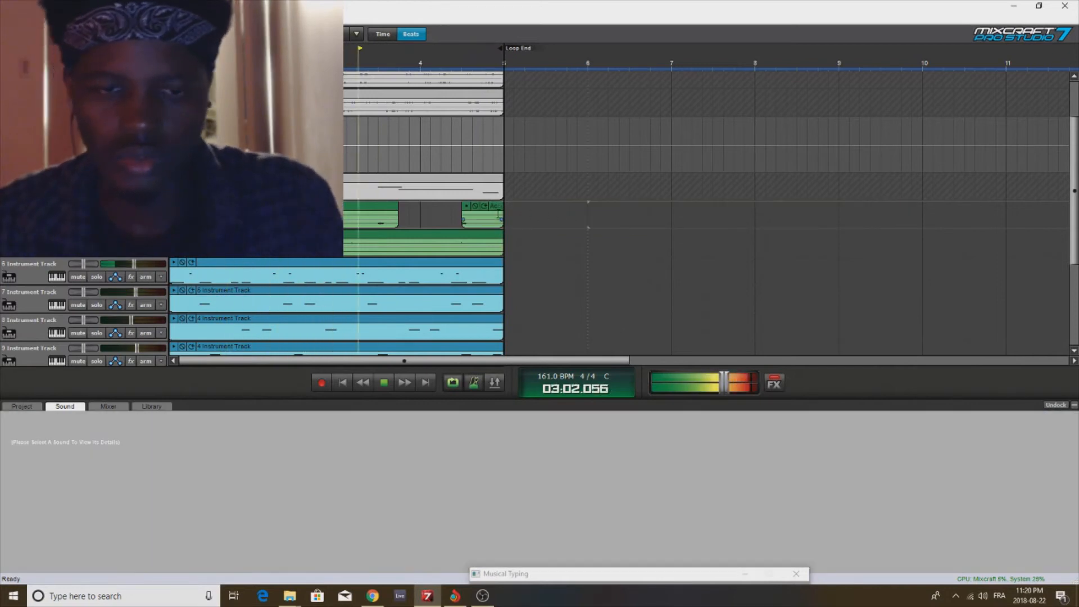
Step: Reverse the short piano piece at the end of bar 4 and audition it from within bar 3
{"action": "right_click", "coordinate": [492, 207]}
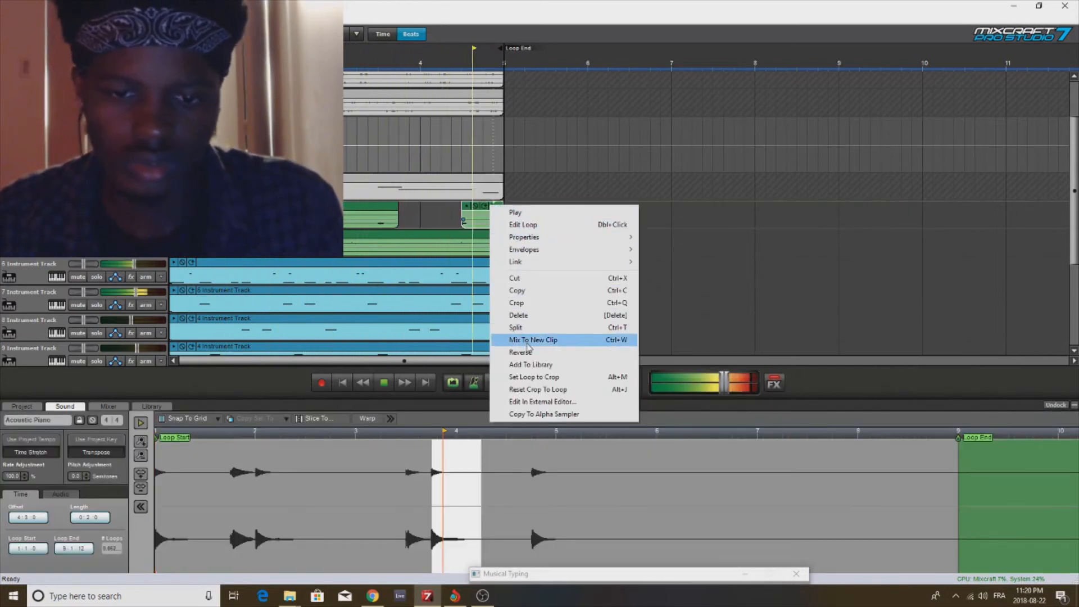
{"action": "left_click", "coordinate": [527, 353]}
{"action": "left_click", "coordinate": [375, 150]}
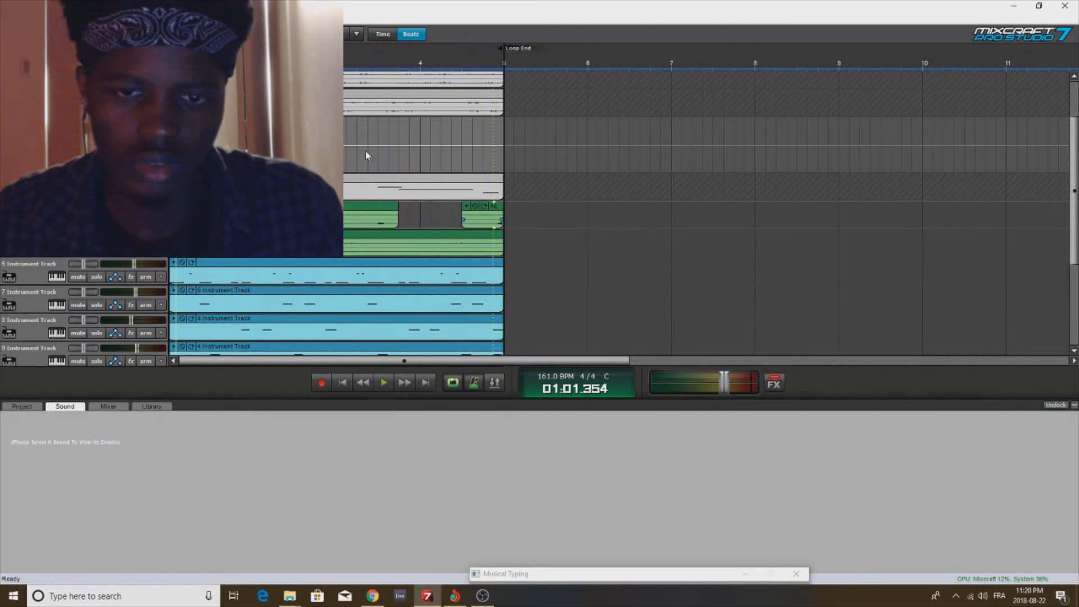
{"action": "left_click", "coordinate": [366, 150]}
{"action": "key", "text": "space"}
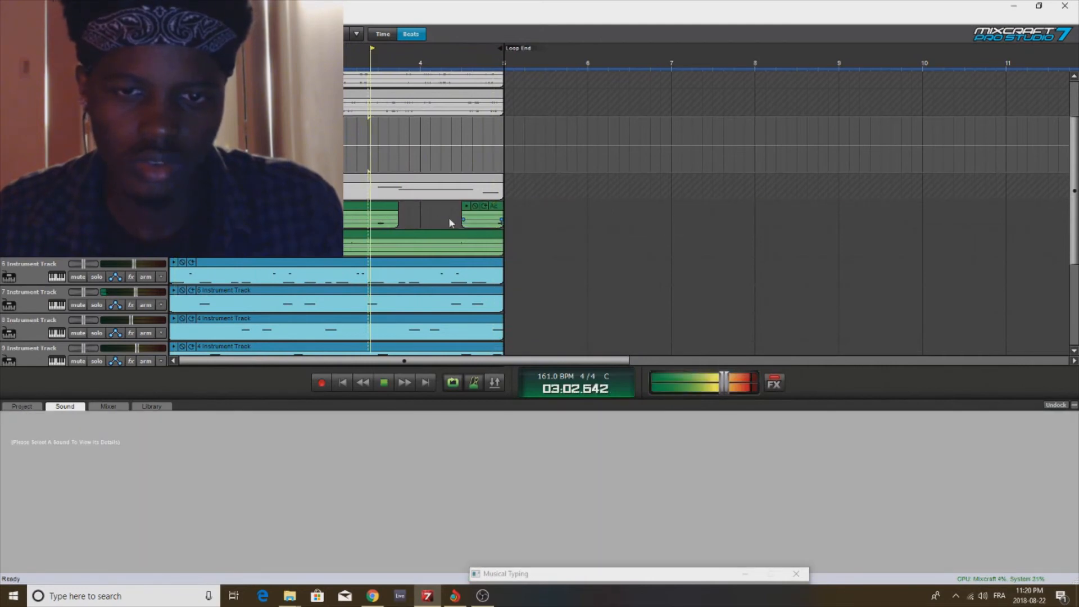
Step: Move the short reversed piano piece earlier to 4:2:0, then to 4:1:500
{"action": "left_click", "coordinate": [496, 215]}
{"action": "left_click_drag", "start_coordinate": [496, 215], "coordinate": [482, 220]}
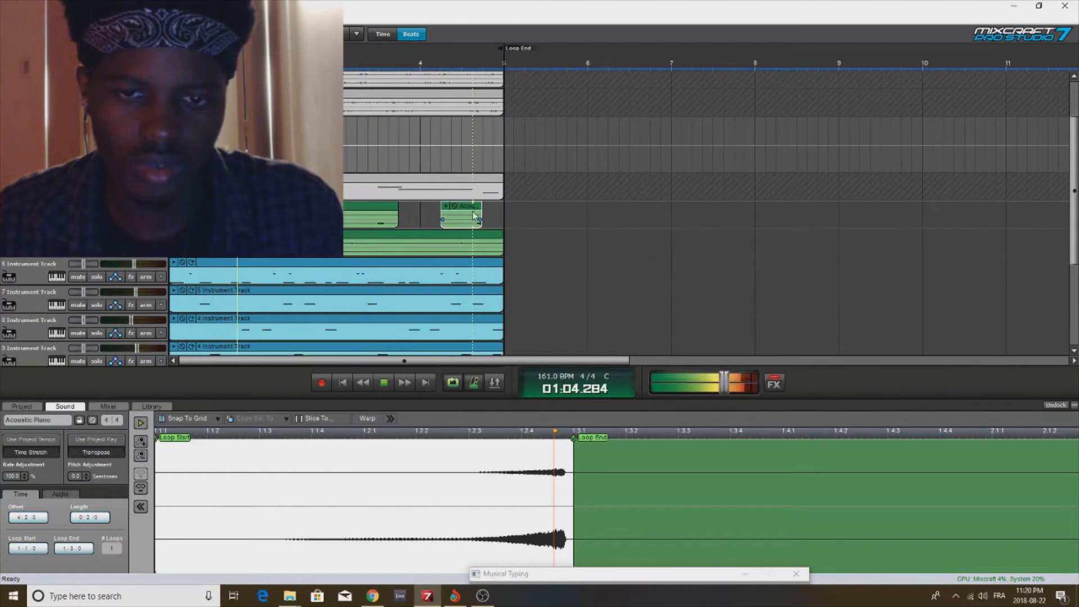
{"action": "left_click_drag", "start_coordinate": [473, 215], "coordinate": [463, 216]}
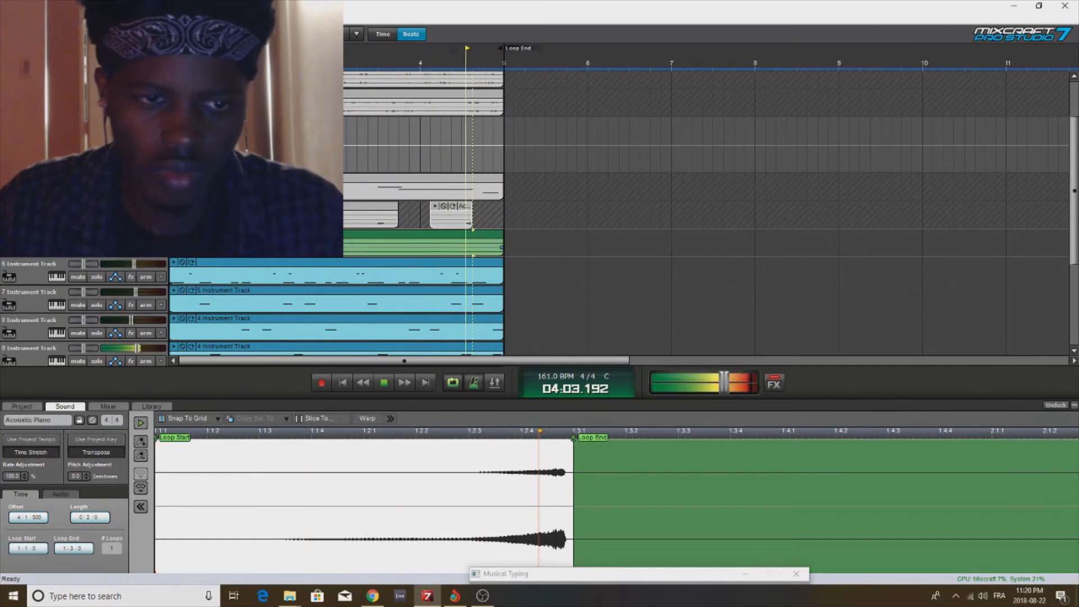
Step: Reverse the four-bar FireBird clip and play it back
{"action": "right_click", "coordinate": [232, 236]}
{"action": "left_click", "coordinate": [286, 386]}
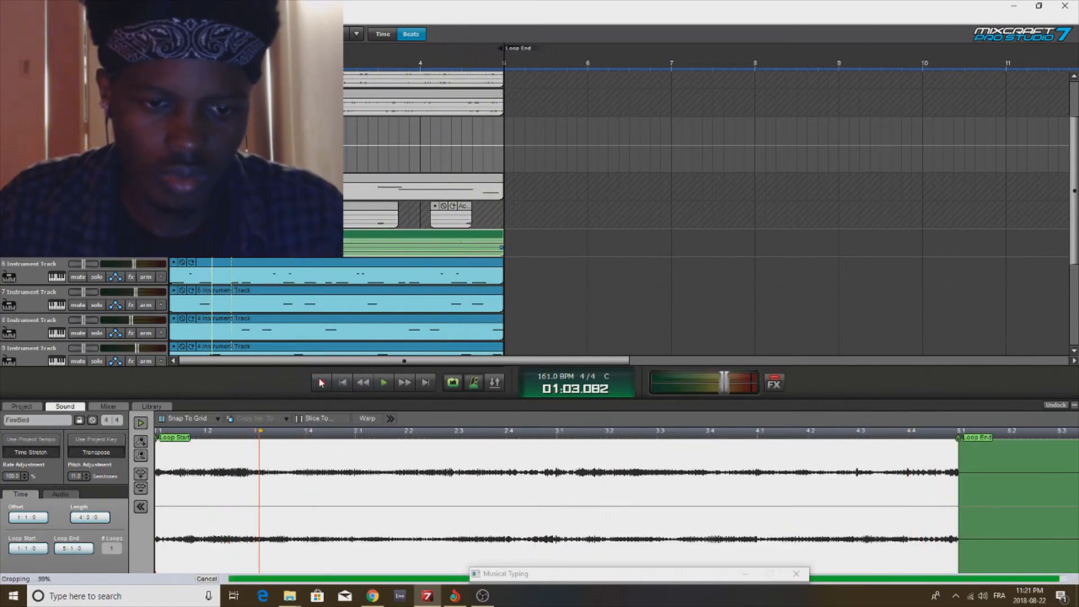
{"action": "key", "text": "space"}
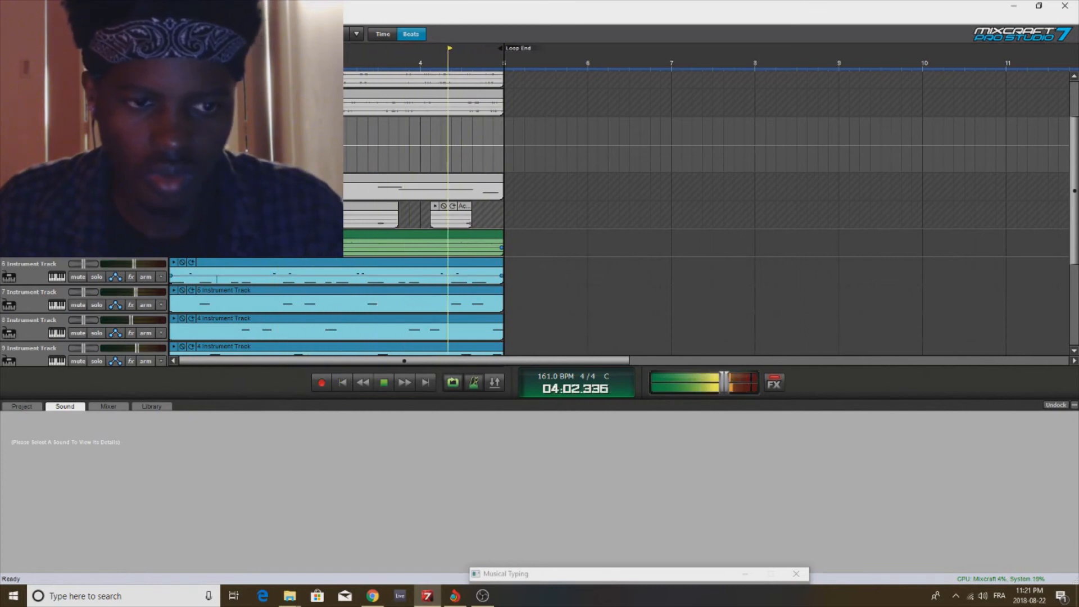
{"action": "left_click", "coordinate": [225, 238]}
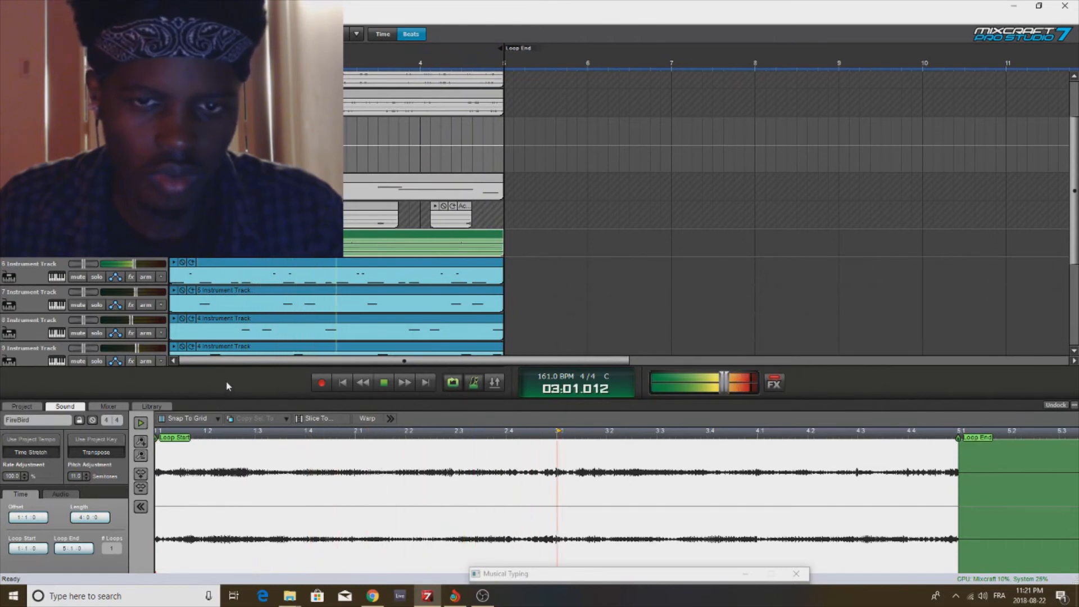
Step: Undo the FireBird reversal and the moves and reversal of the short piano piece
{"action": "key", "text": "ctrl+z"}
{"action": "key", "text": "ctrl+z"}
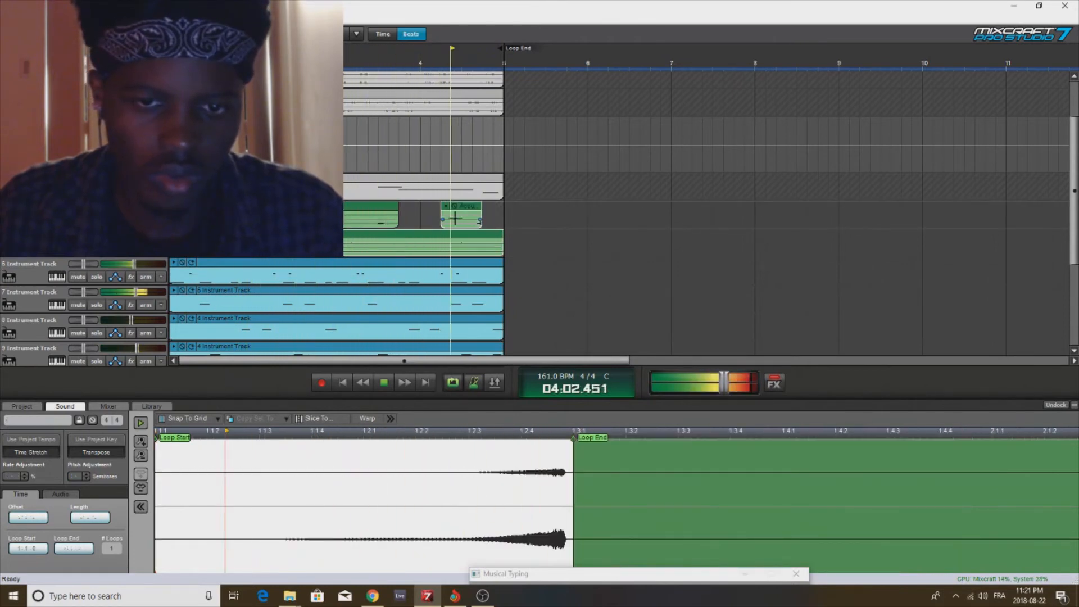
{"action": "key", "text": "ctrl+z"}
{"action": "key", "text": "ctrl+z"}
{"action": "key", "text": "ctrl+z"}
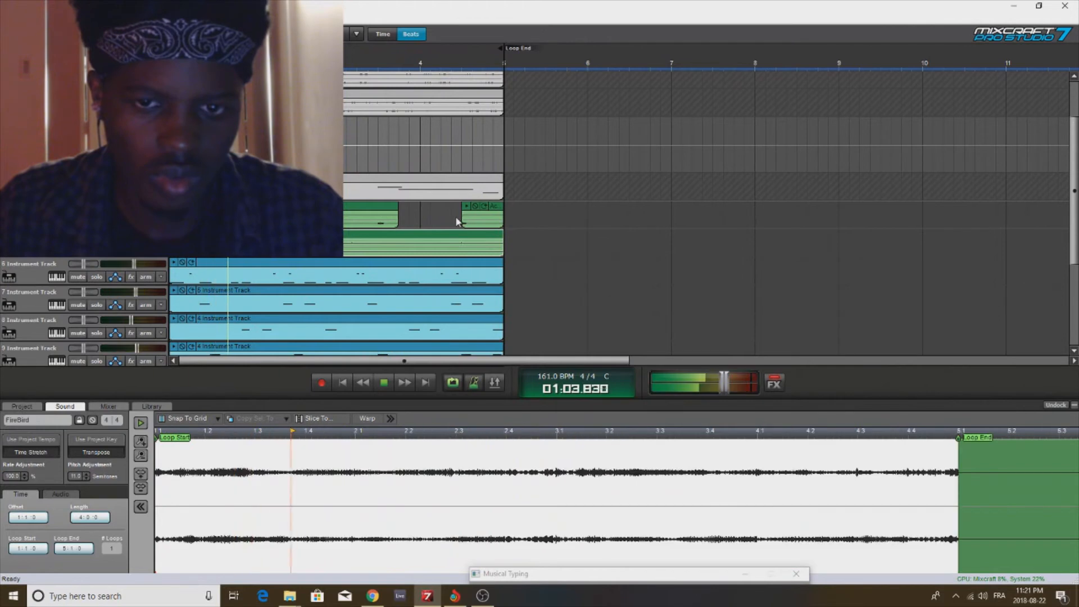
Step: Delete the piano leftover past the loop end, mix the Acoustic Piano pieces into one new clip, and play it
{"action": "left_click", "coordinate": [577, 207]}
{"action": "key", "text": "Delete"}
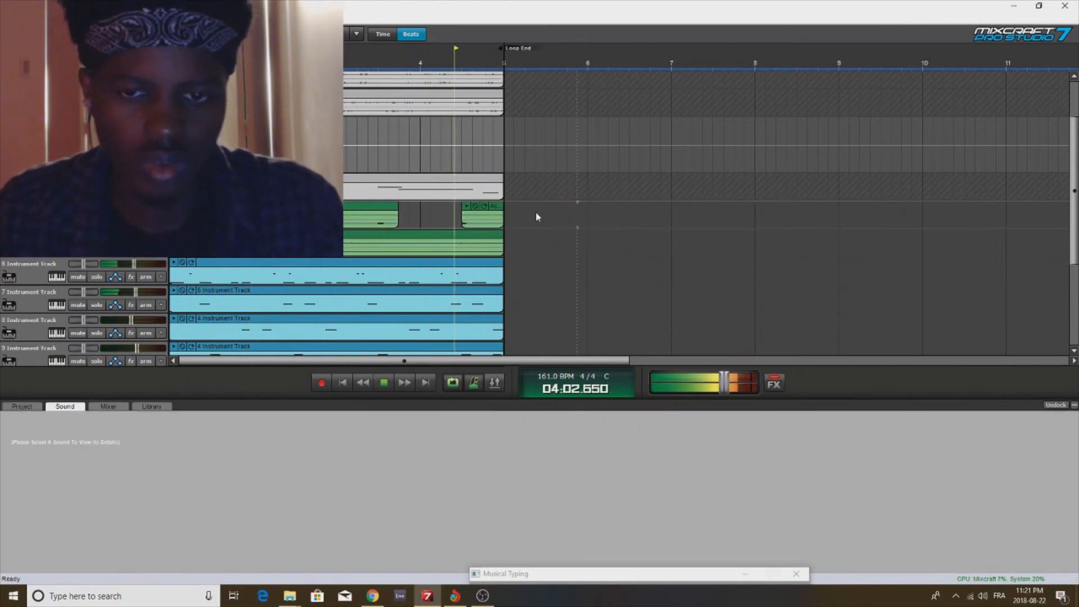
{"action": "left_click_drag", "start_coordinate": [535, 212], "coordinate": [315, 219]}
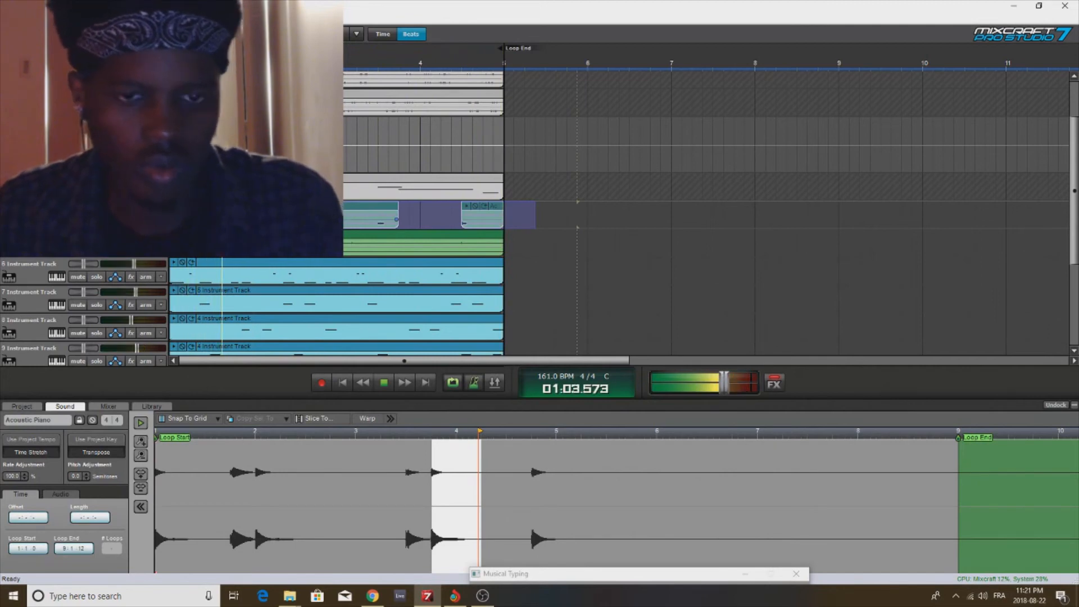
{"action": "key", "text": "ctrl+w"}
{"action": "key", "text": "space"}
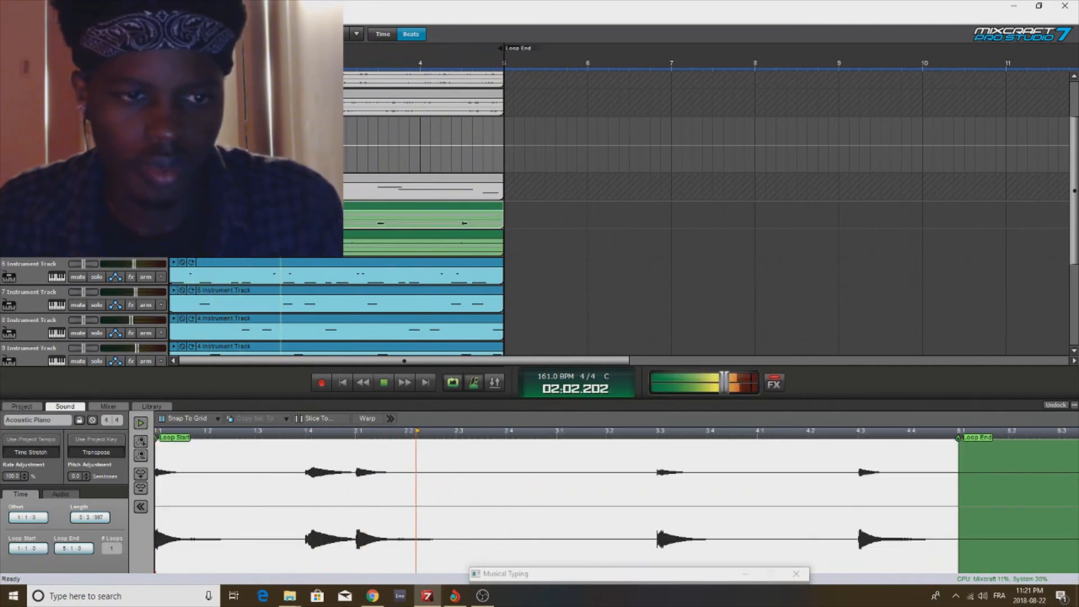
Step: Reverse the mixed Acoustic Piano clip across the four-bar loop and start playback
{"action": "right_click", "coordinate": [231, 196]}
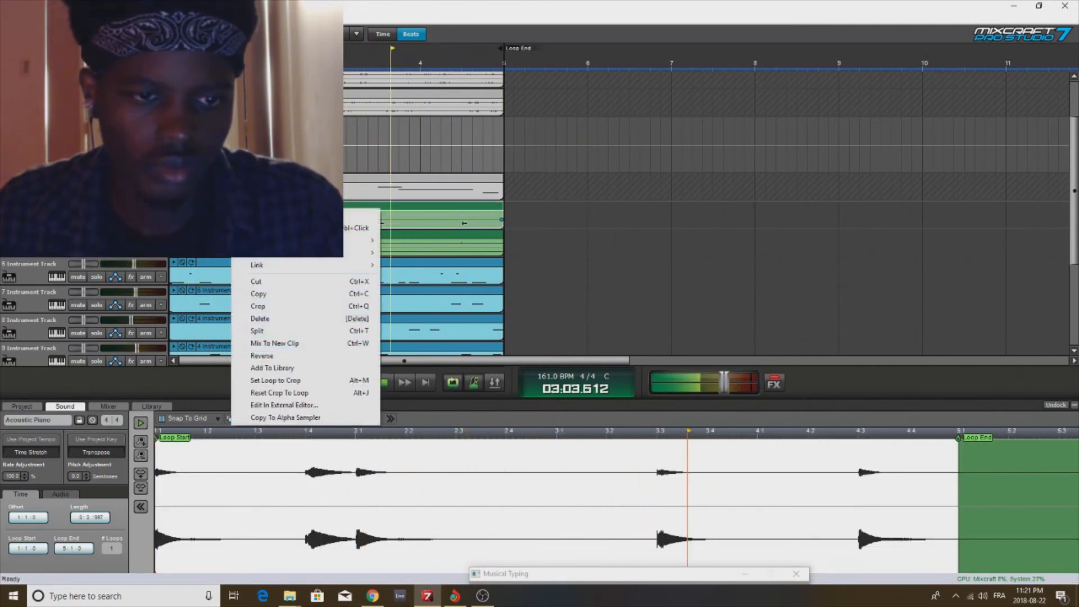
{"action": "left_click", "coordinate": [287, 343]}
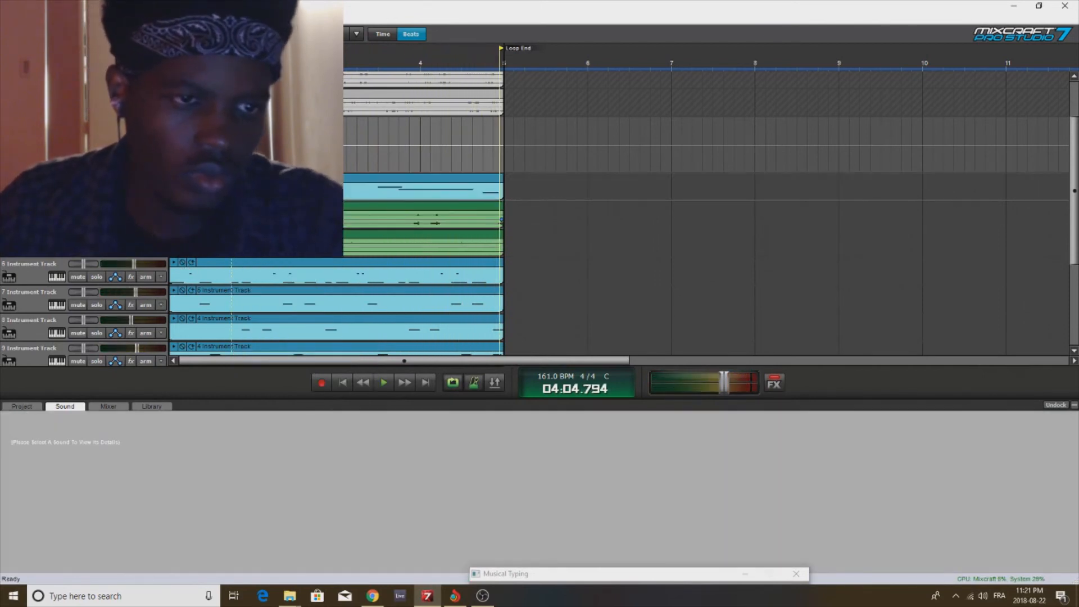
{"action": "key", "text": "space"}
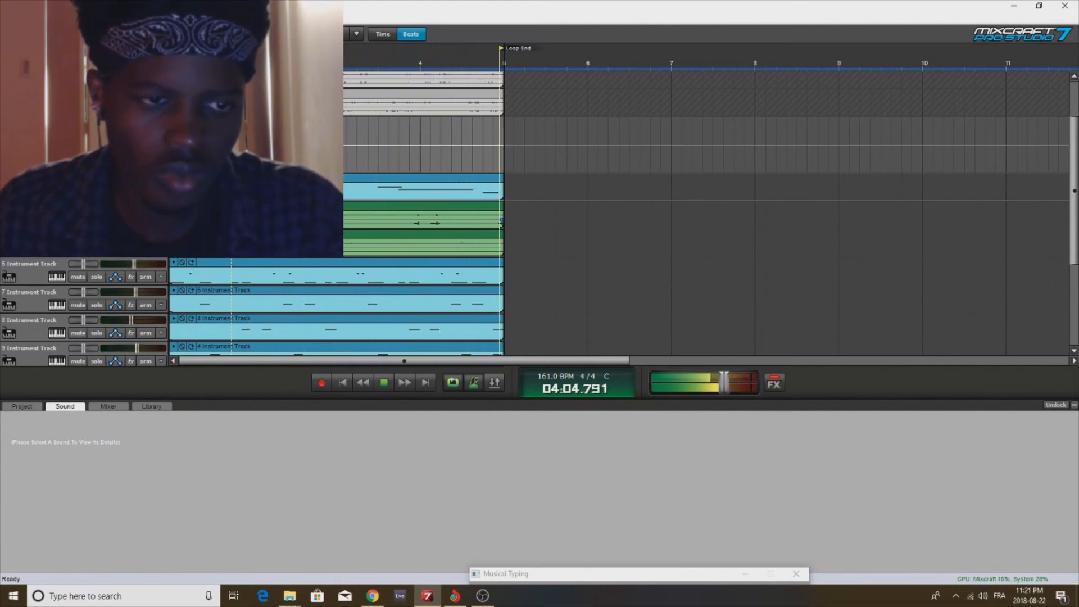
Step: Mute the instrument track above the reversed piano and toggle the mute of the audio track below it during playback
{"action": "left_click", "coordinate": [78, 192]}
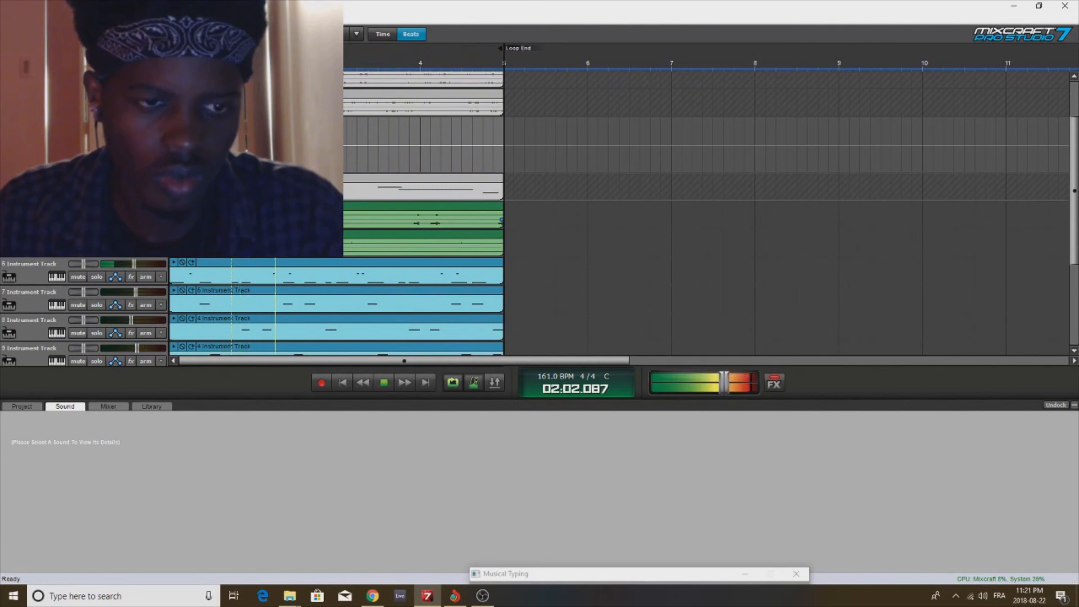
{"action": "left_click", "coordinate": [78, 248]}
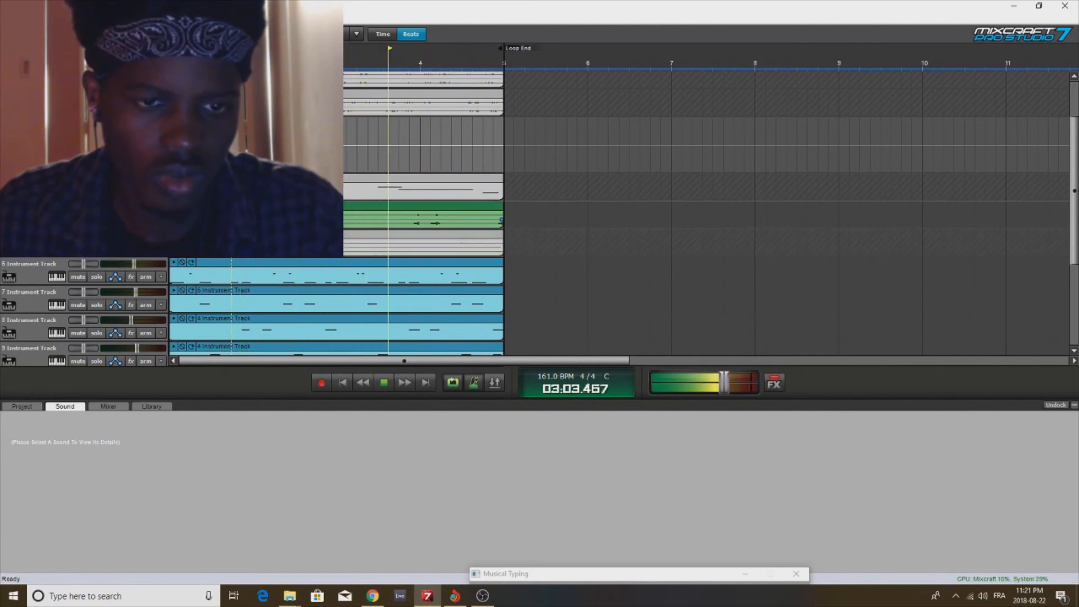
{"action": "left_click", "coordinate": [78, 249]}
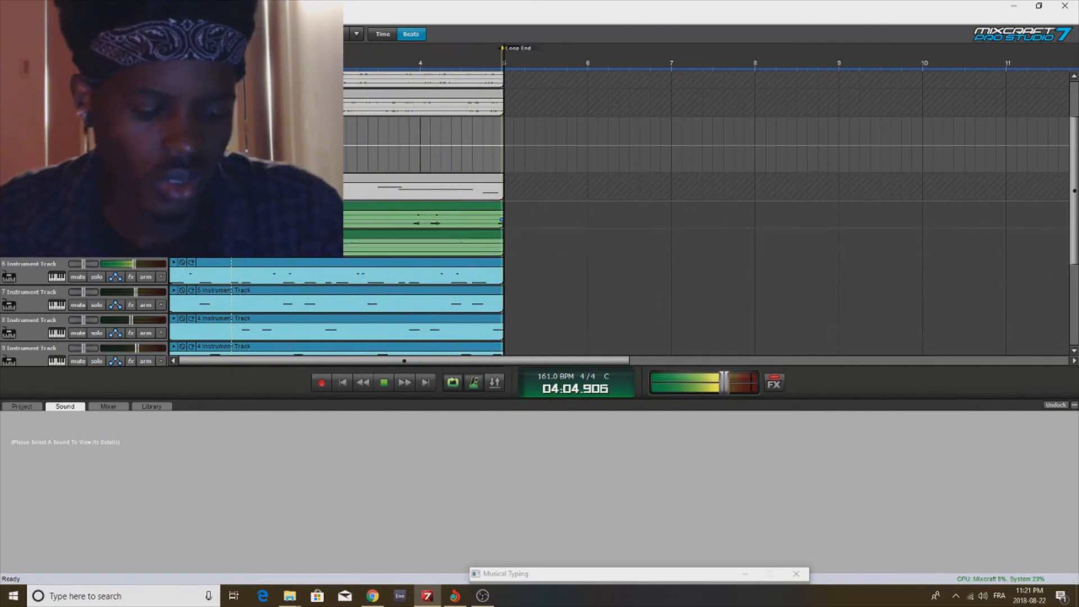
{"action": "left_click", "coordinate": [78, 248]}
{"action": "left_click", "coordinate": [78, 248]}
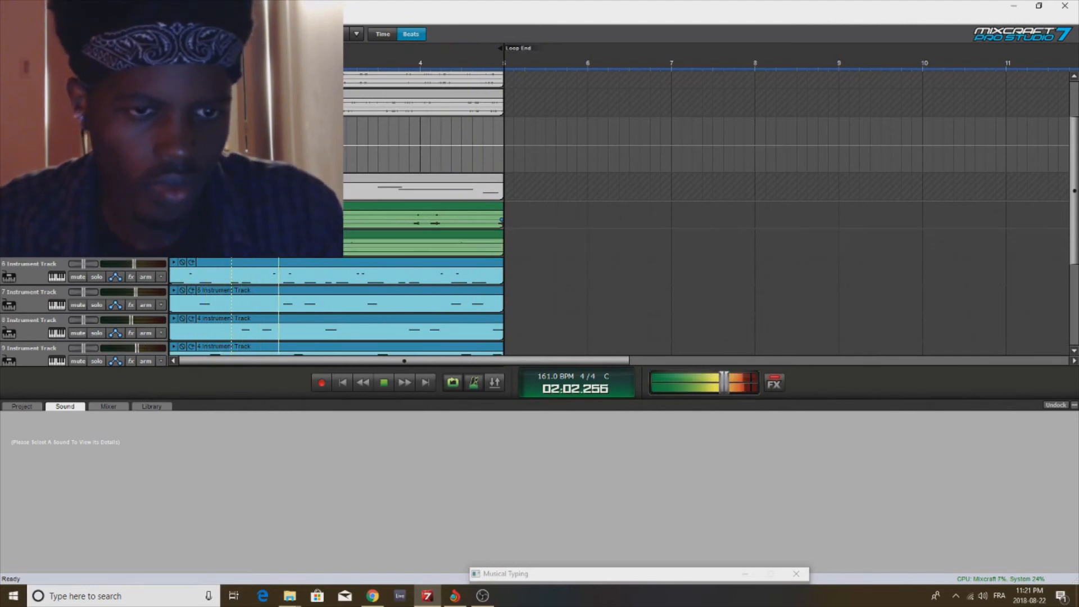
Step: Unmute the instrument track above the reversed piano, mute the reversed Acoustic Piano track, and stop playback
{"action": "left_click", "coordinate": [78, 192]}
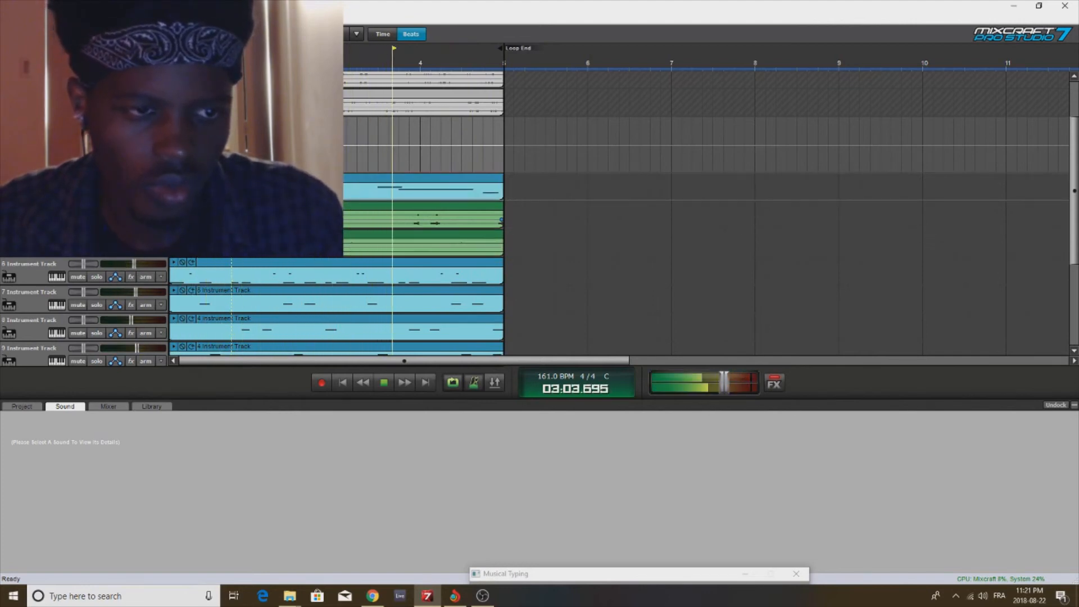
{"action": "left_click", "coordinate": [78, 220]}
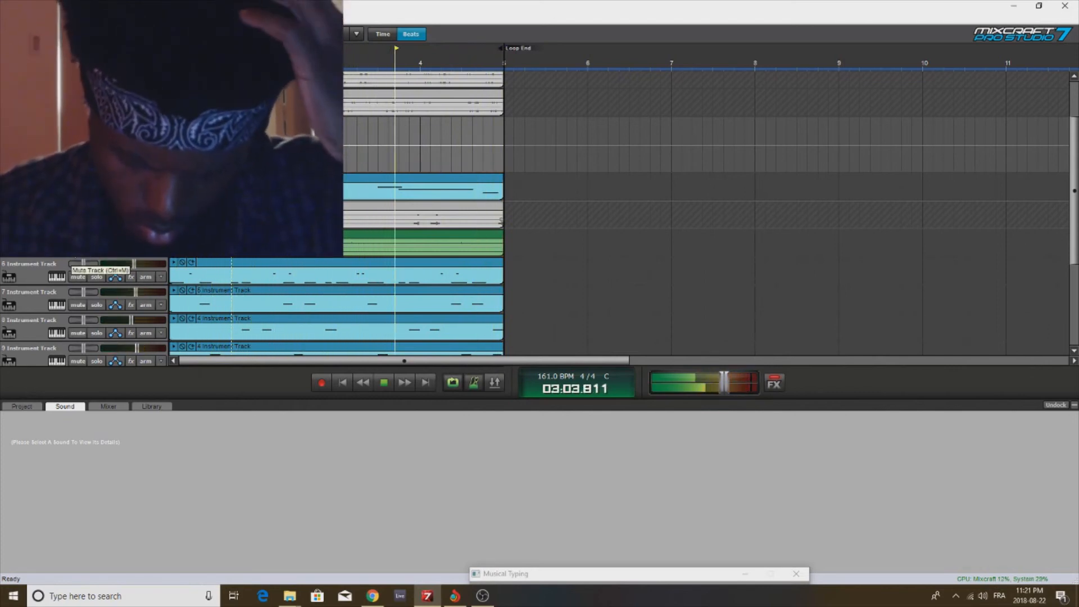
{"action": "key", "text": "space"}
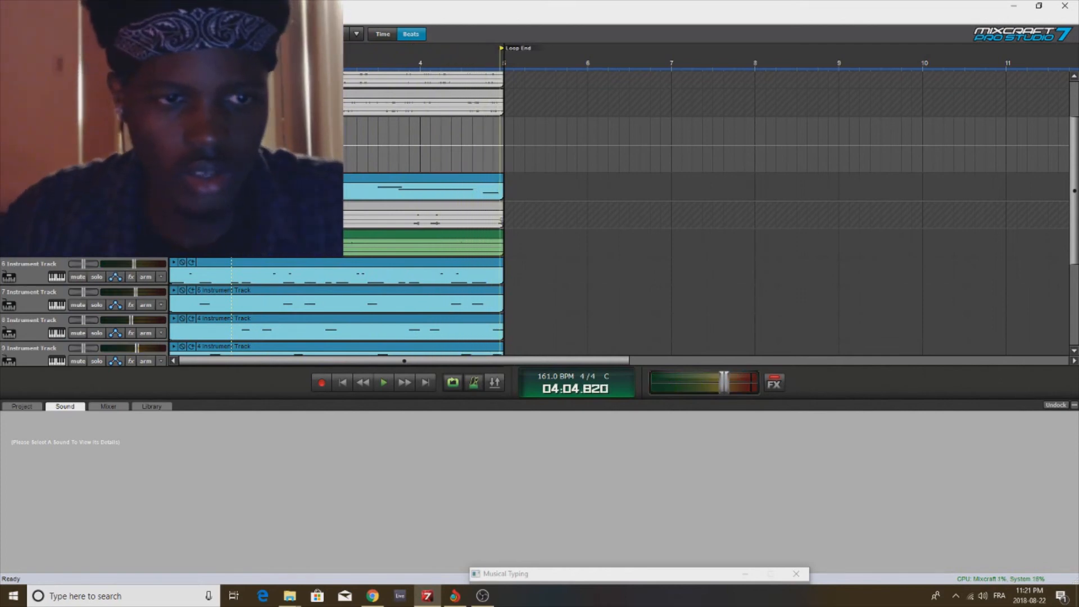
Step: Audition the loop without the reversed piano, briefly solo the audio track below it, and replay with the instrument tracks active
{"action": "key", "text": "space"}
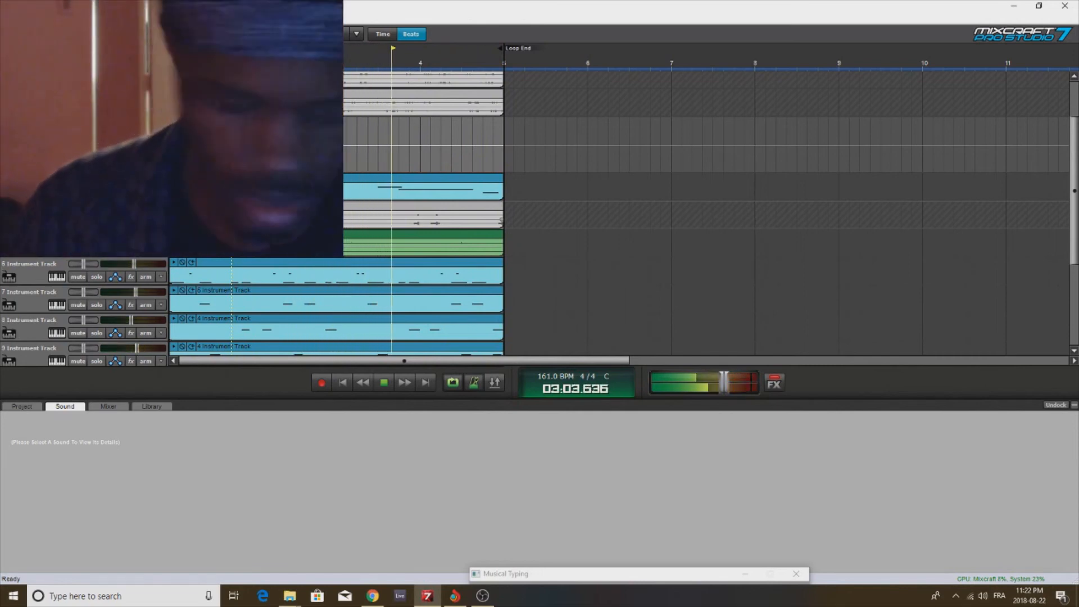
{"action": "key", "text": "space"}
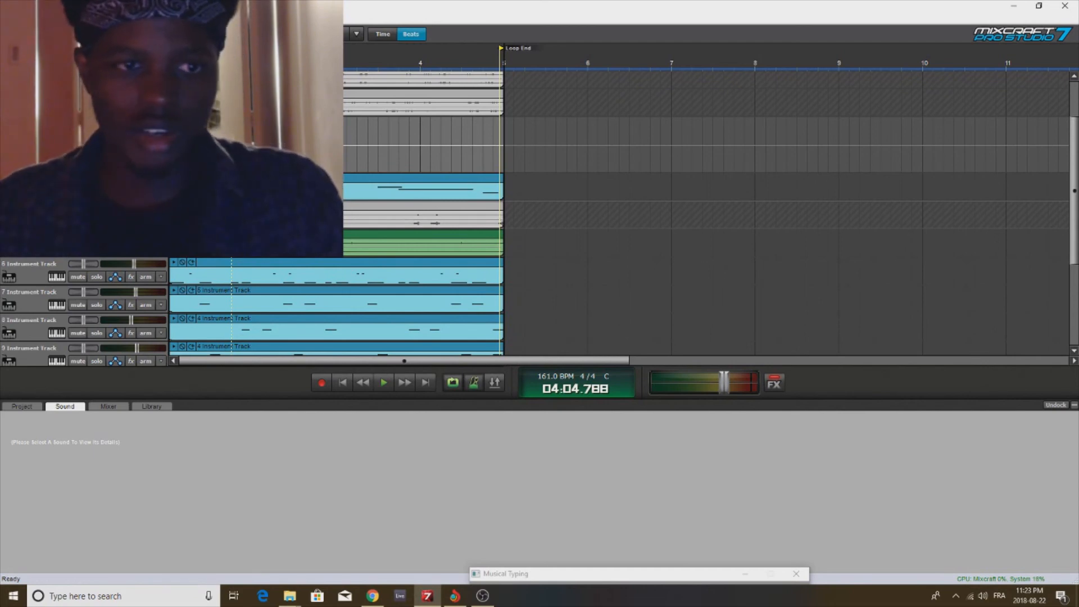
{"action": "left_click", "coordinate": [97, 248]}
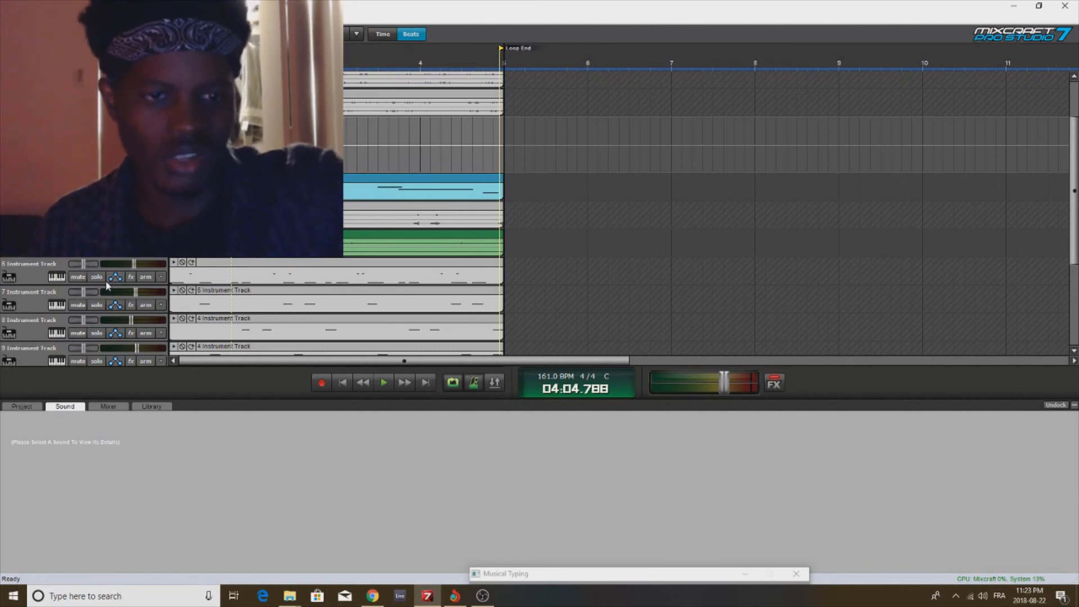
{"action": "key", "text": "space"}
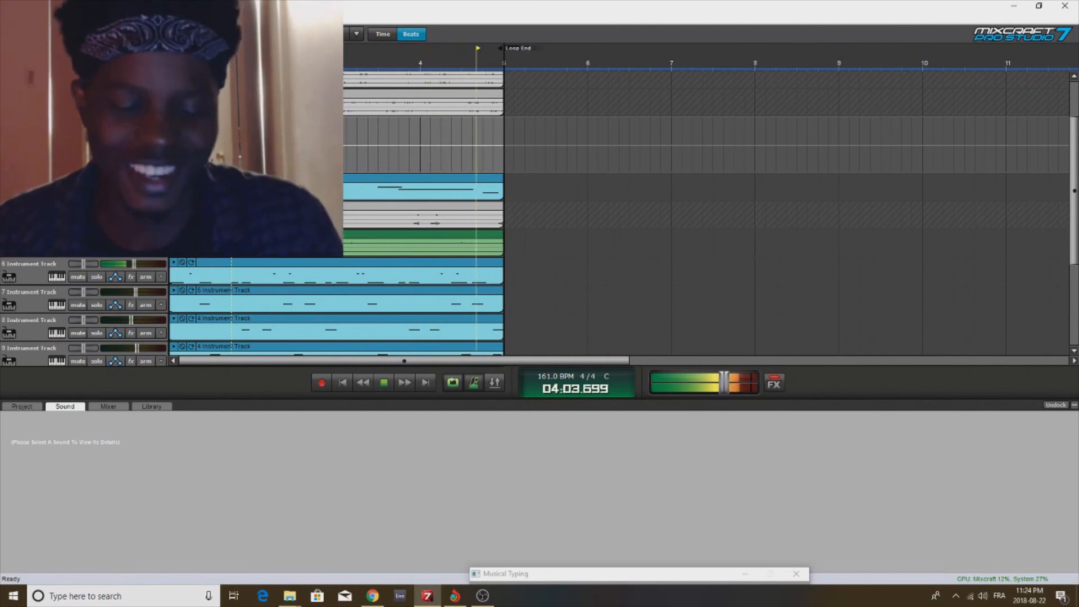
{"action": "key", "text": "space"}
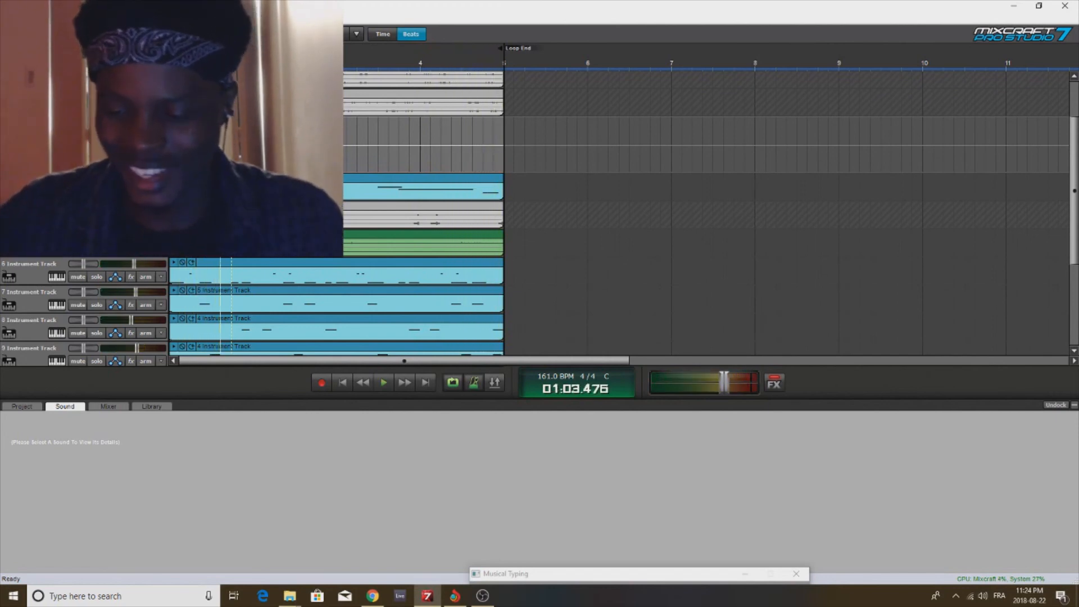